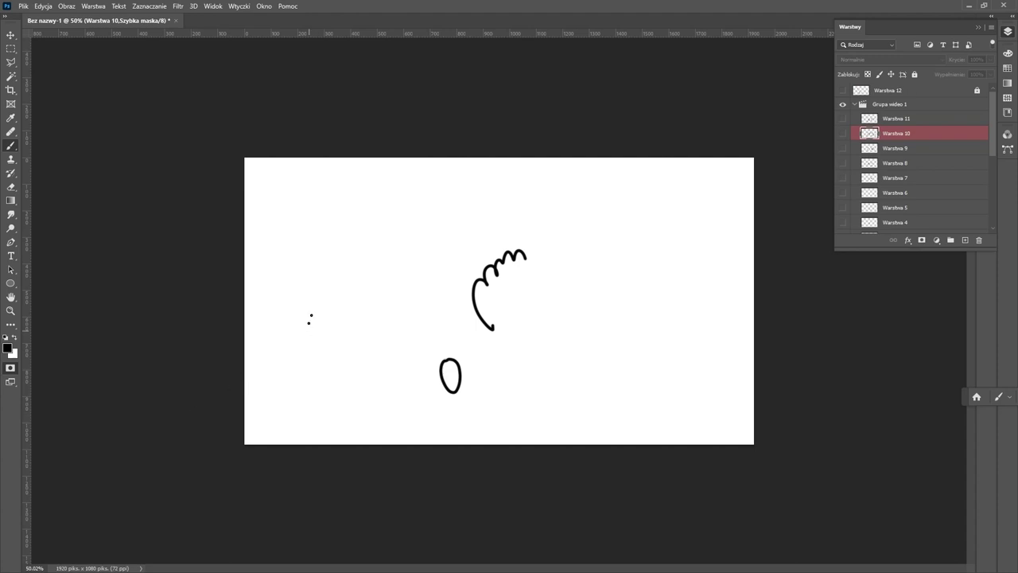
- Create a new 1920 x 1080 px document named animation from the HDTV 1080p film and video preset
{"action": "left_click", "coordinate": [23, 6]}
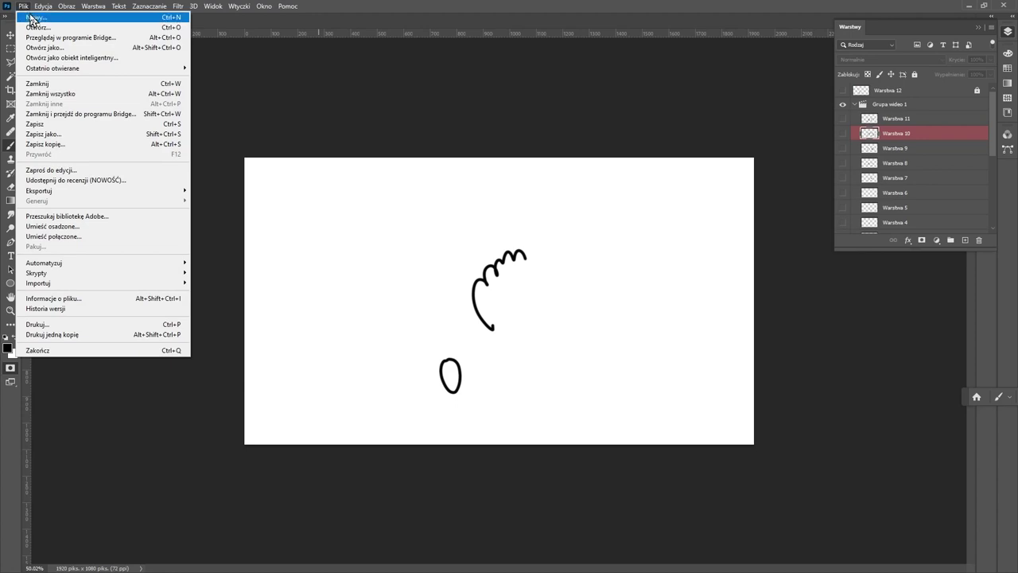
{"action": "left_click", "coordinate": [35, 18]}
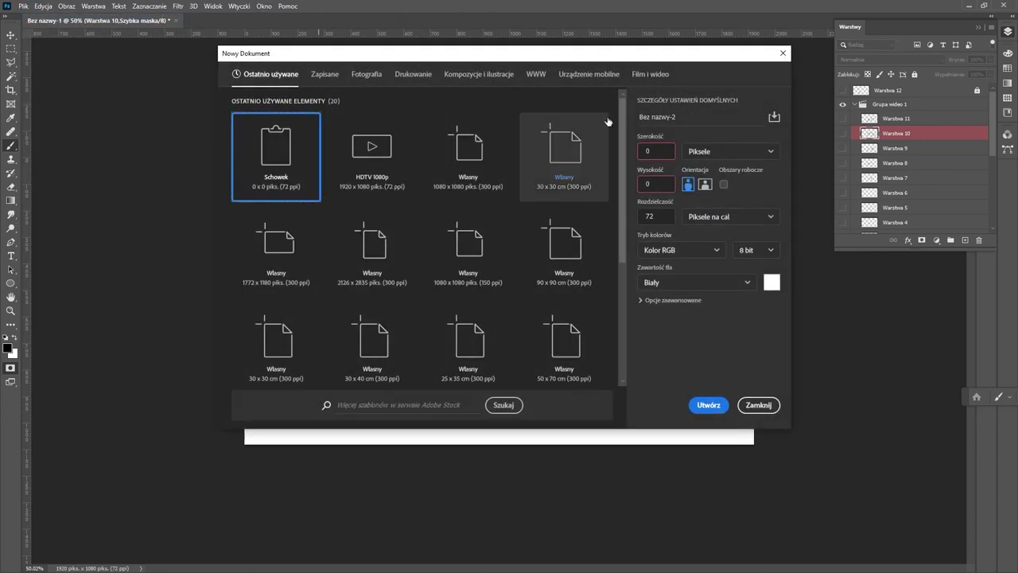
{"action": "left_click", "coordinate": [576, 79]}
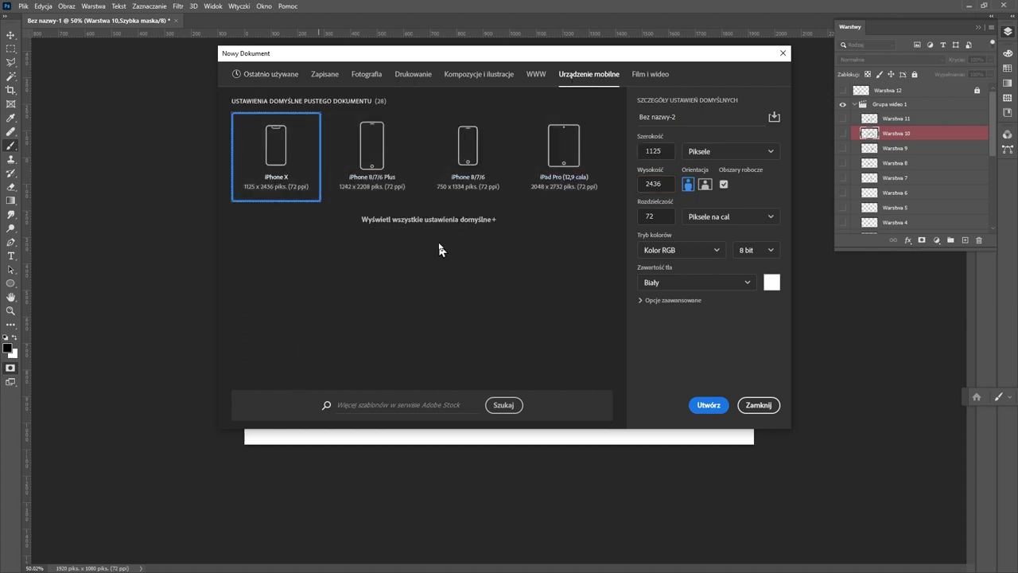
{"action": "left_click", "coordinate": [429, 219]}
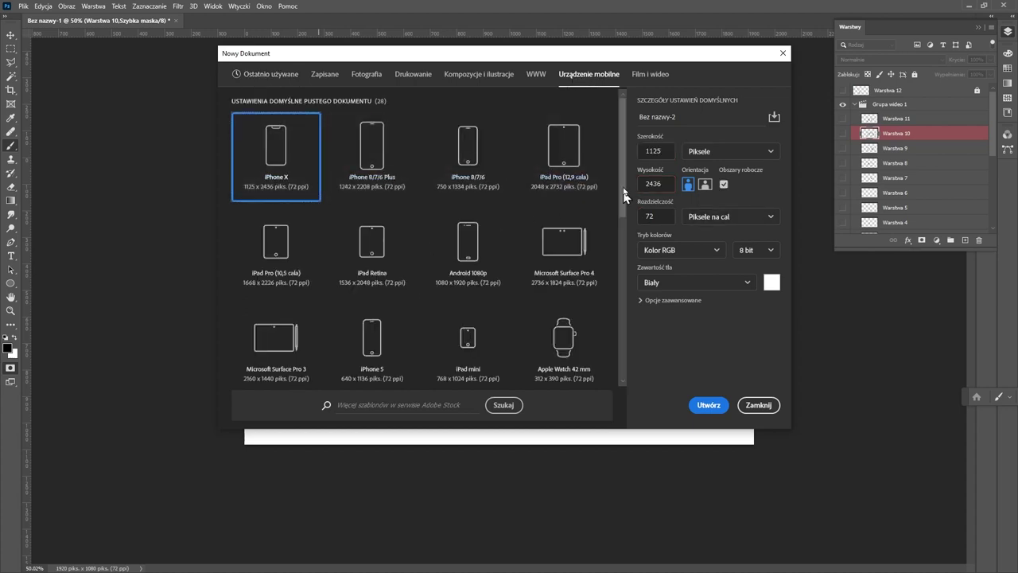
{"action": "scroll", "coordinate": [629, 195], "scroll_direction": "down", "scroll_amount": 2}
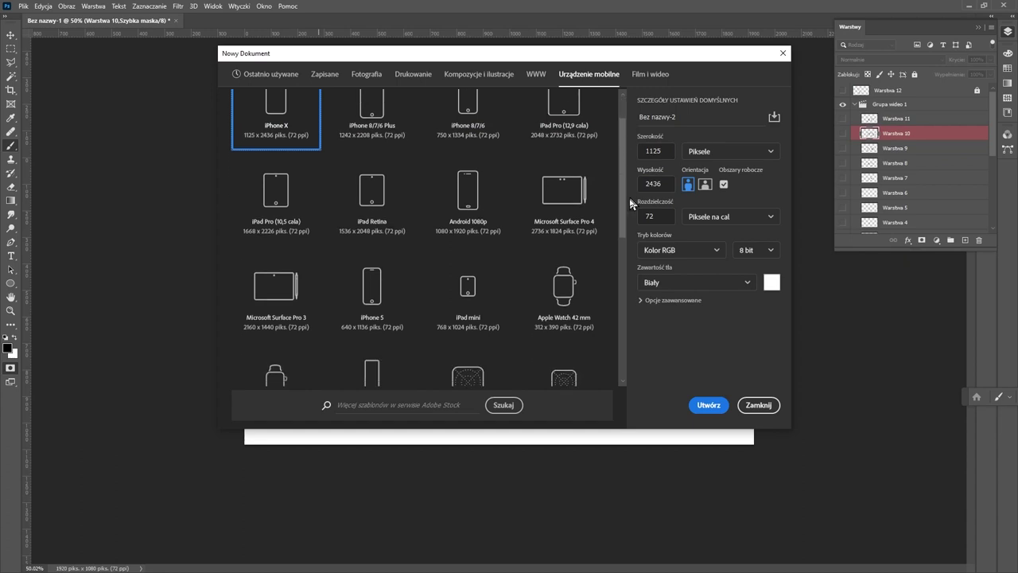
{"action": "left_click_drag", "start_coordinate": [630, 200], "coordinate": [617, 155]}
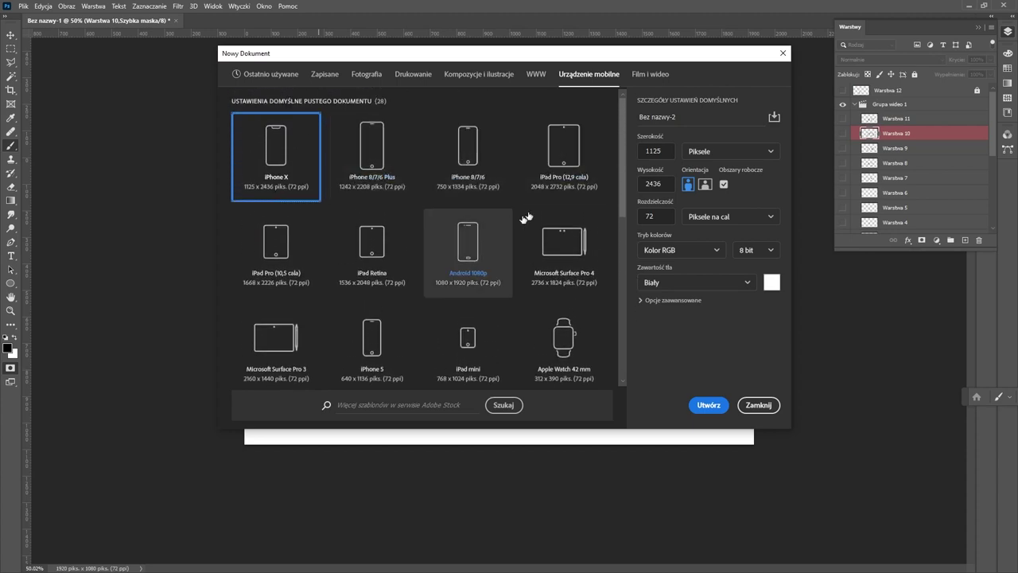
{"action": "left_click", "coordinate": [650, 74]}
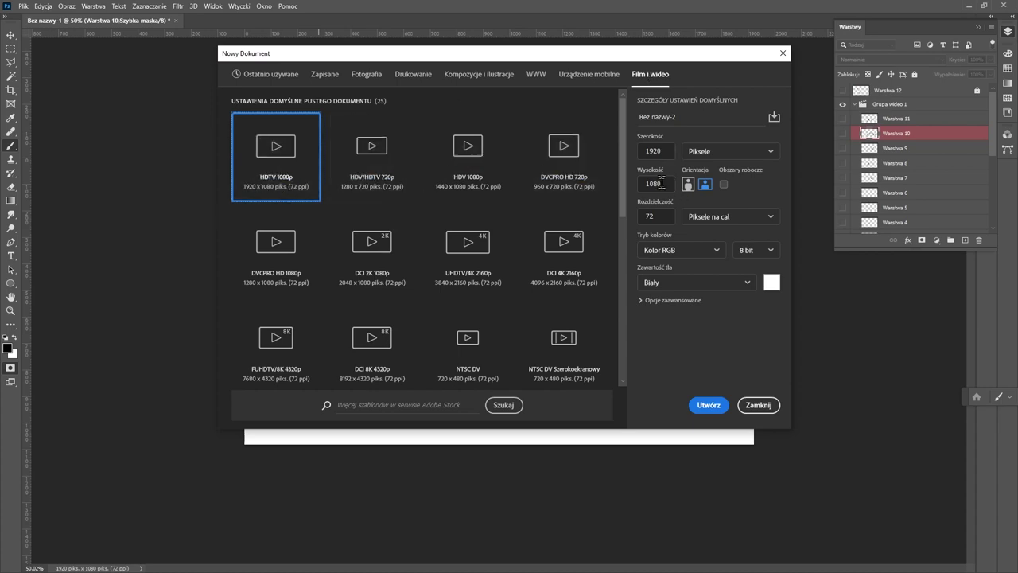
{"action": "left_click_drag", "start_coordinate": [706, 118], "coordinate": [640, 121]}
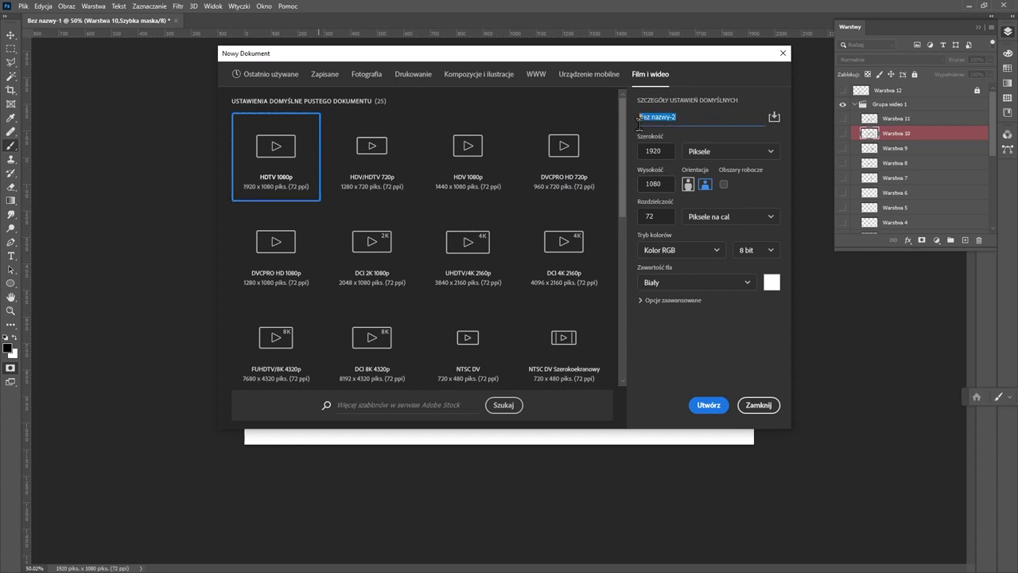
{"action": "type", "text": "animation"}
{"action": "key", "text": "Return"}
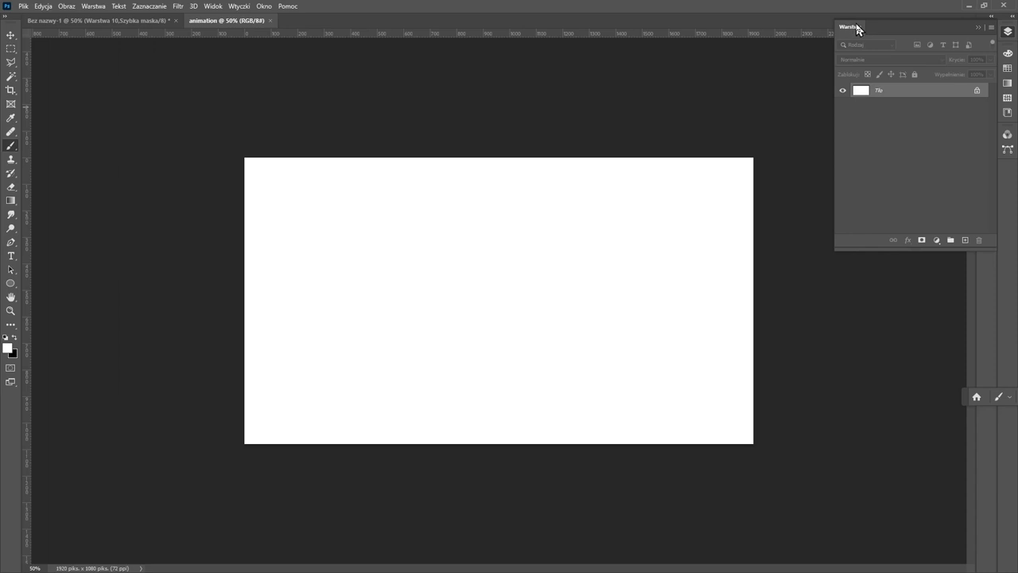
{"action": "left_click", "coordinate": [1012, 19]}
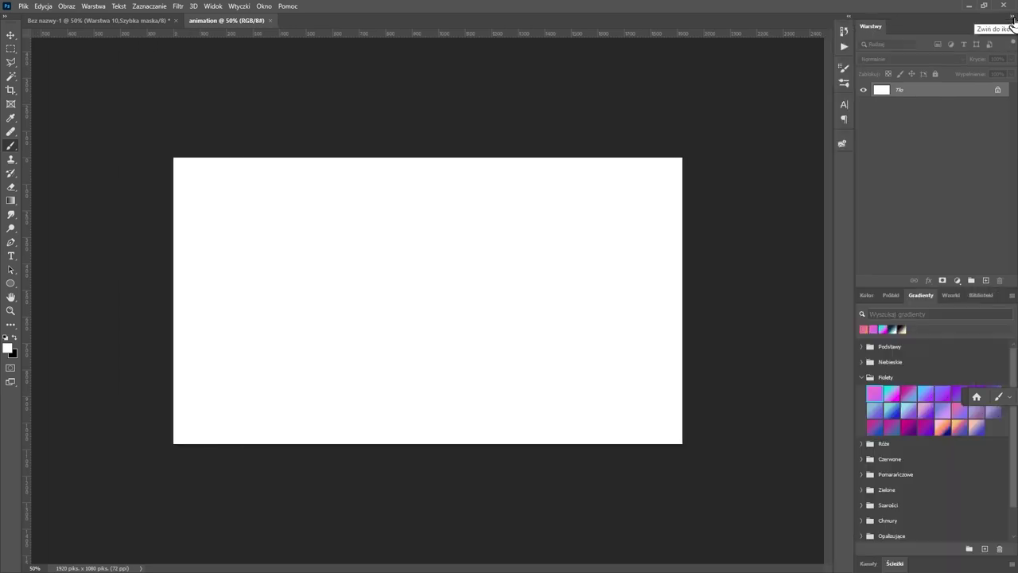
{"action": "left_click", "coordinate": [1012, 16]}
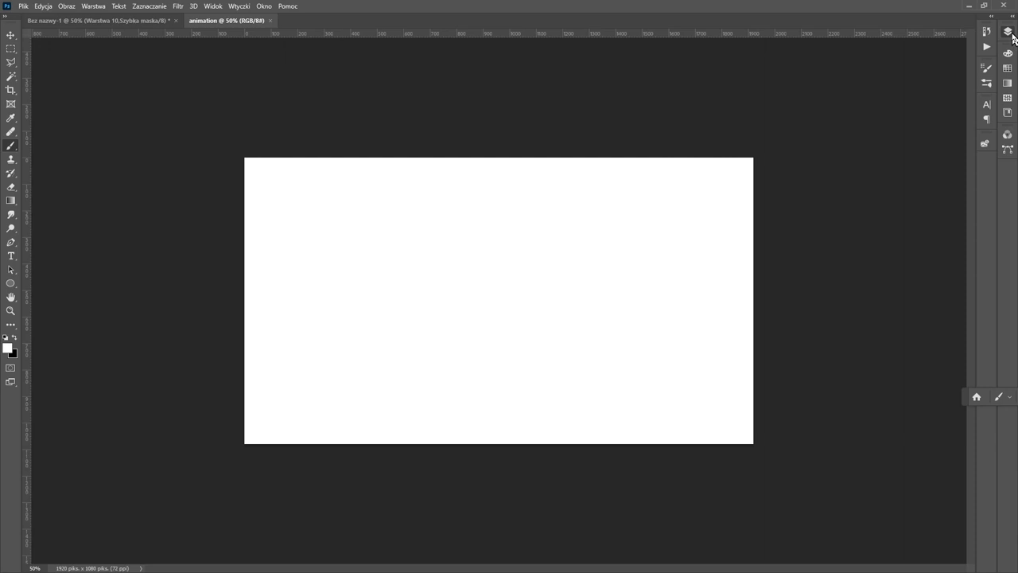
{"action": "left_click", "coordinate": [1012, 36]}
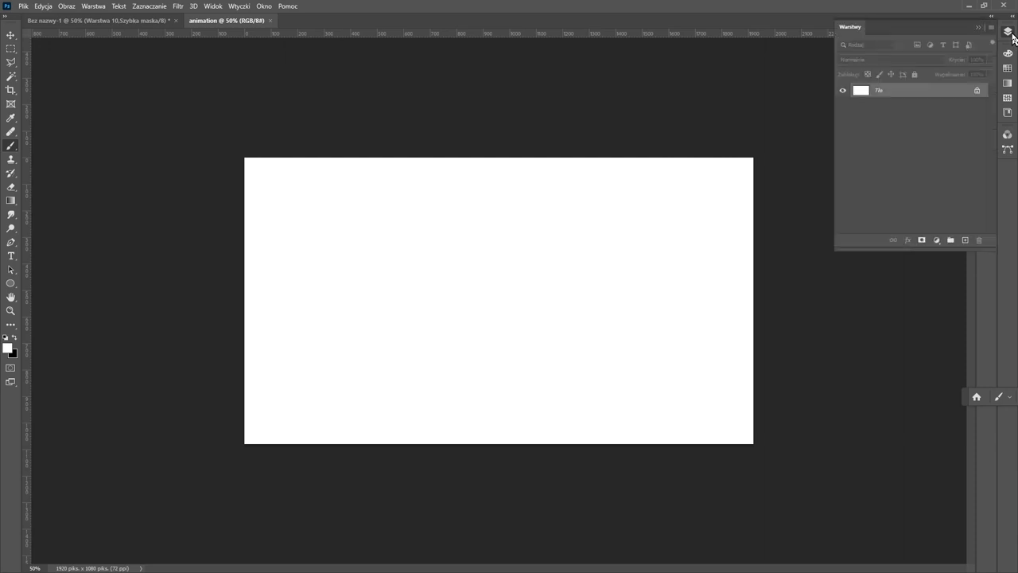
{"action": "left_click", "coordinate": [1008, 35]}
- Move all collapsed panel groups from the inner icon column into the outer one and place the floating options bar beneath them
{"action": "left_click_drag", "start_coordinate": [989, 29], "coordinate": [1006, 174]}
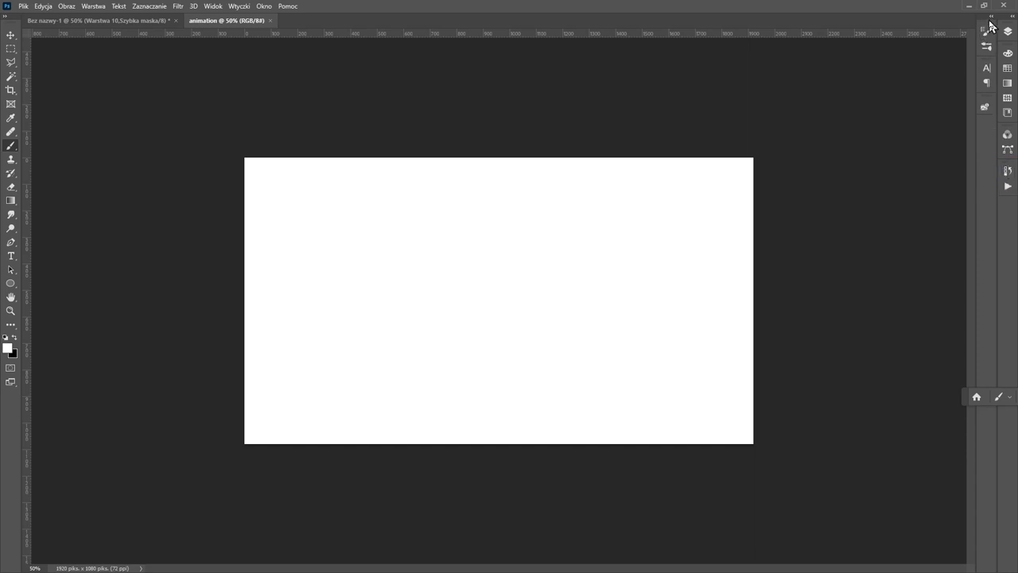
{"action": "mouse_move", "coordinate": [985, 30]}
{"action": "left_mouse_down"}
{"action": "mouse_move", "coordinate": [972, 170]}
{"action": "mouse_move", "coordinate": [1008, 225]}
{"action": "left_mouse_up"}
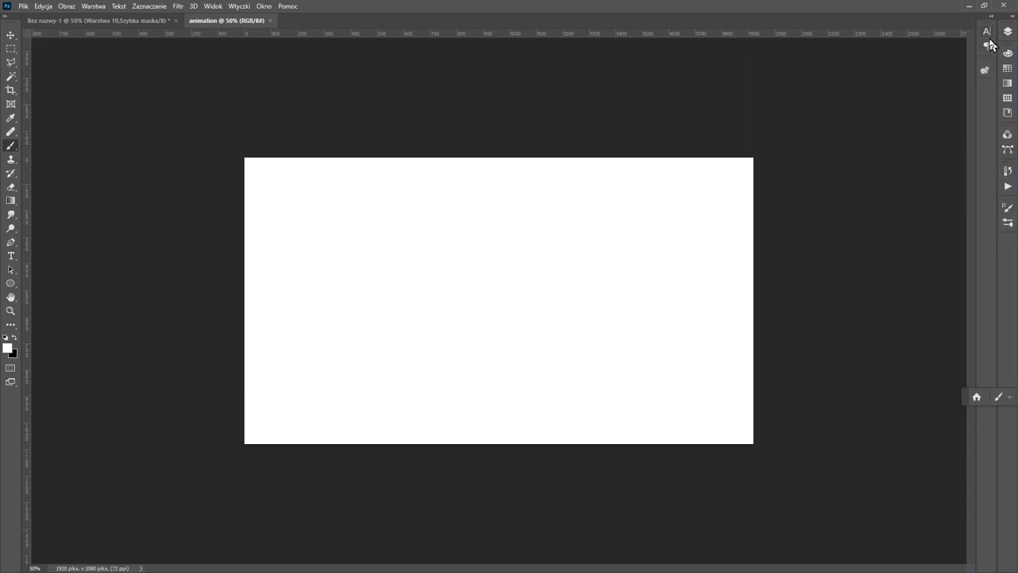
{"action": "left_click_drag", "start_coordinate": [989, 33], "coordinate": [1010, 243]}
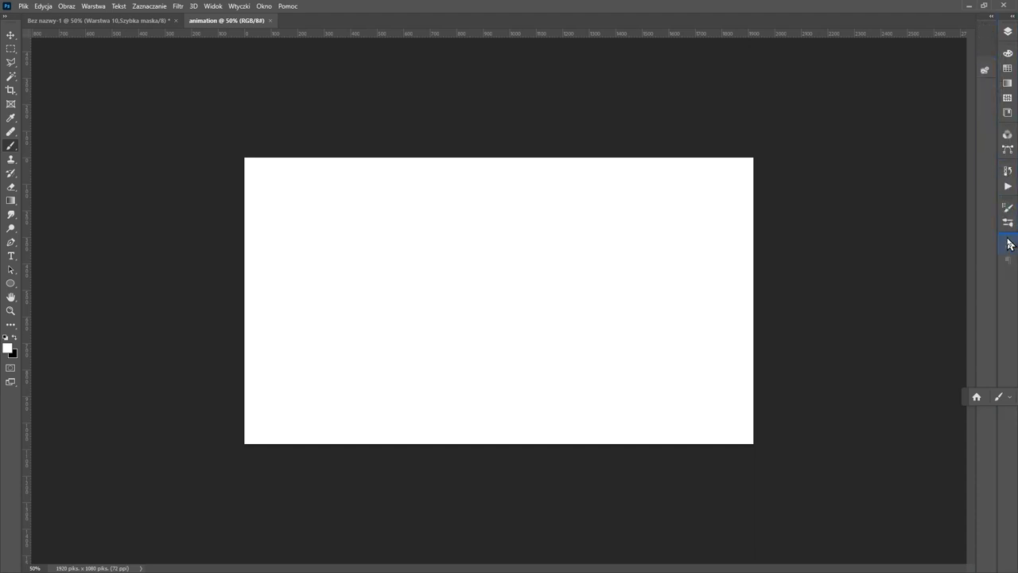
{"action": "left_click_drag", "start_coordinate": [984, 27], "coordinate": [1009, 288]}
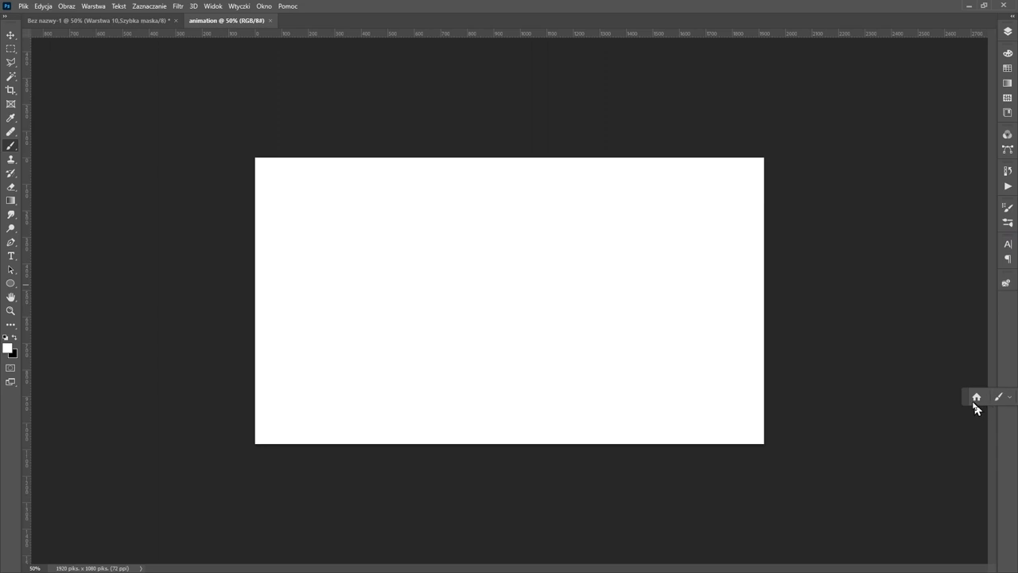
{"action": "left_click", "coordinate": [1009, 399]}
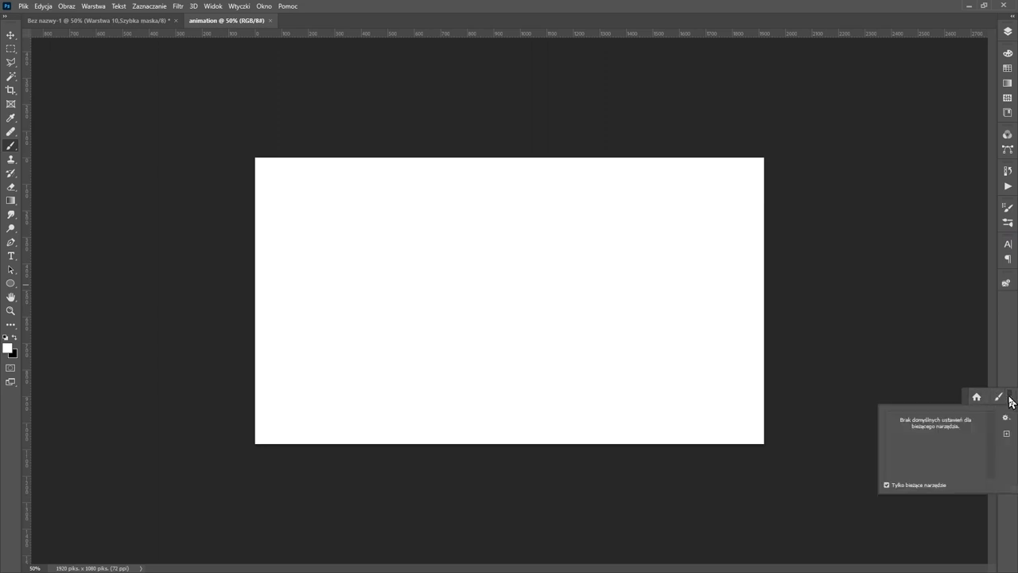
{"action": "left_click_drag", "start_coordinate": [1010, 401], "coordinate": [1007, 310]}
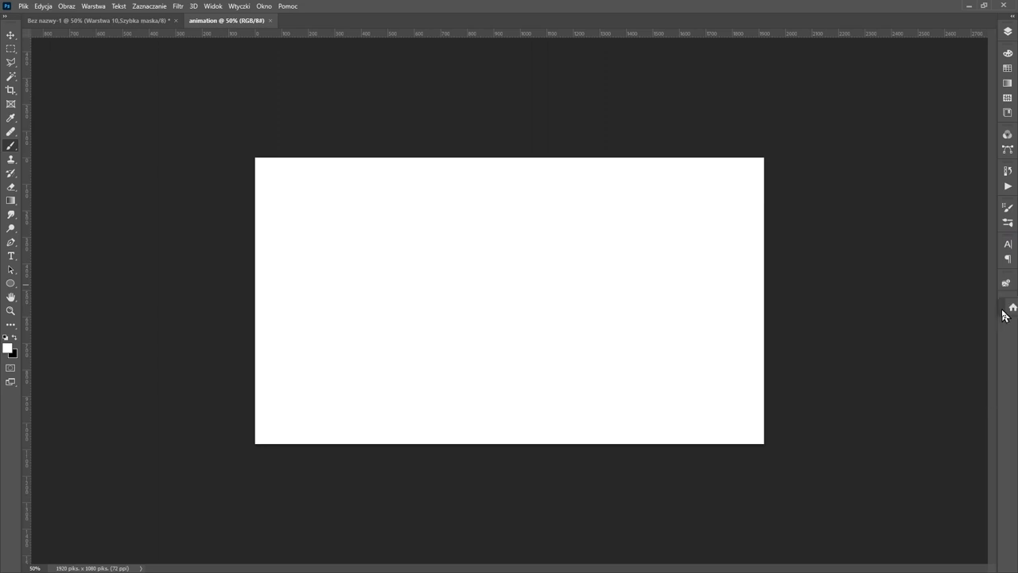
- Show the document's layers and timeline, and create a video timeline instead of a frame animation
{"action": "left_click", "coordinate": [1009, 33]}
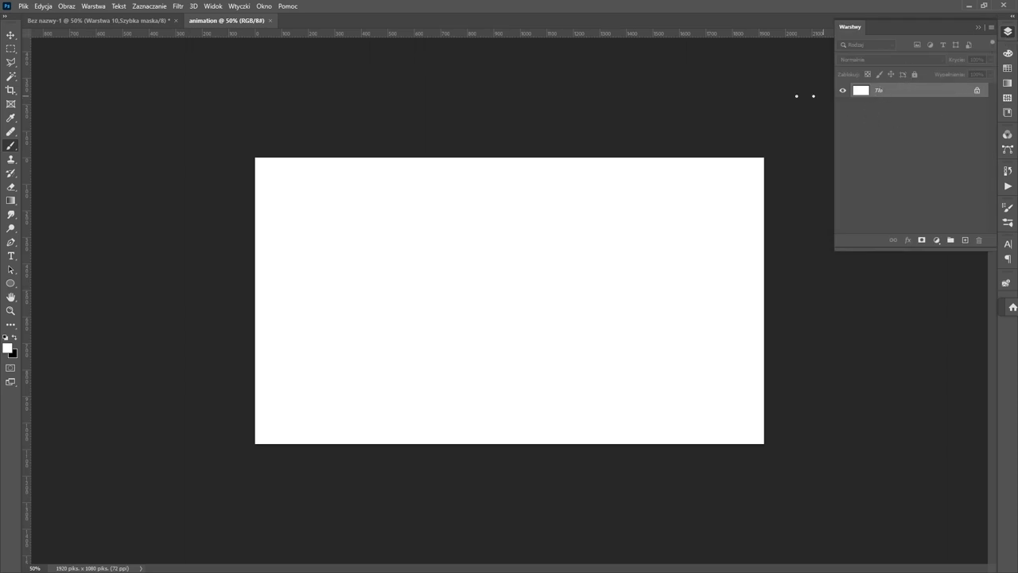
{"action": "left_click", "coordinate": [264, 7]}
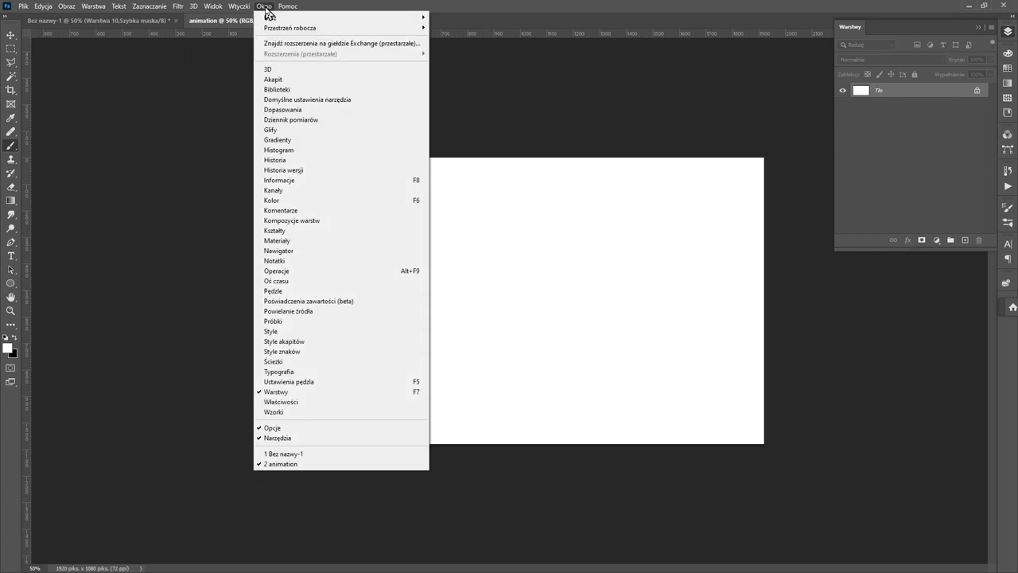
{"action": "left_click", "coordinate": [291, 281]}
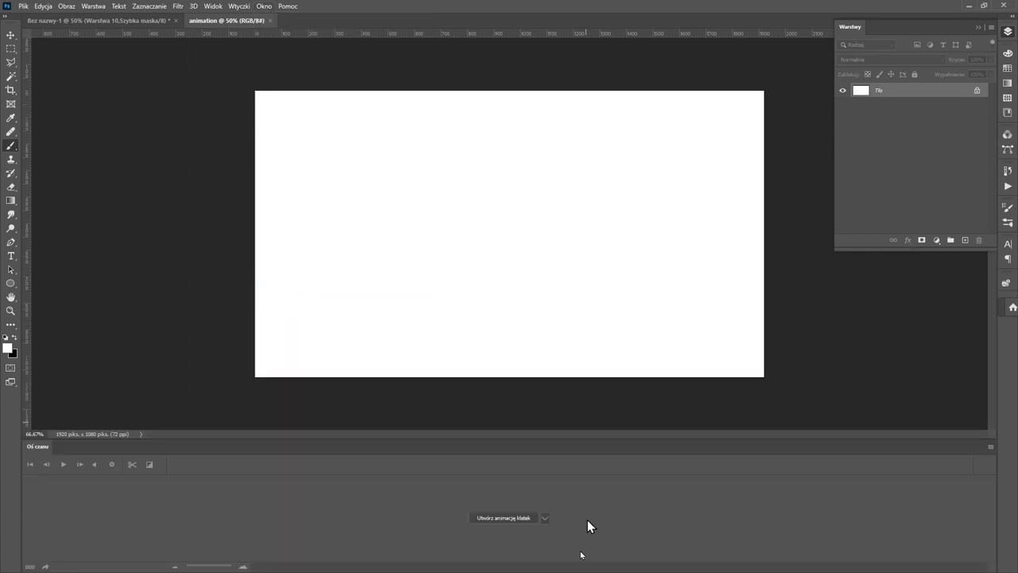
{"action": "left_click", "coordinate": [545, 519]}
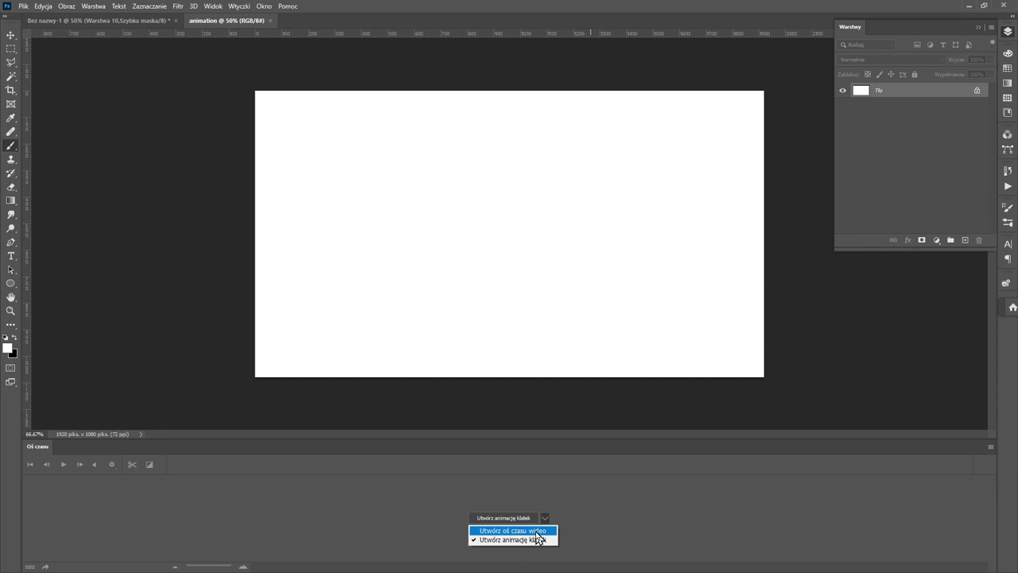
{"action": "left_click", "coordinate": [535, 530]}
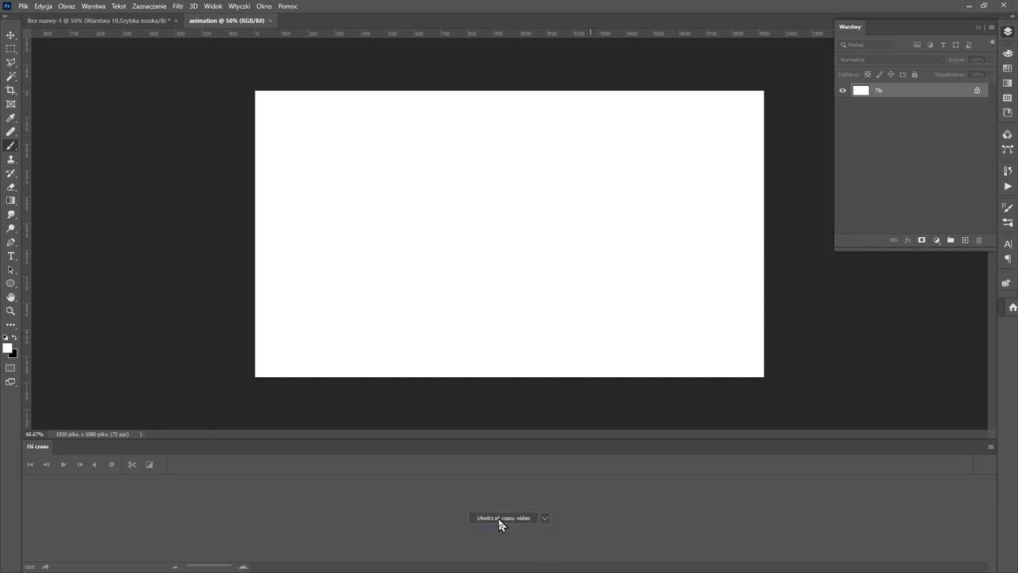
{"action": "left_click", "coordinate": [501, 518]}
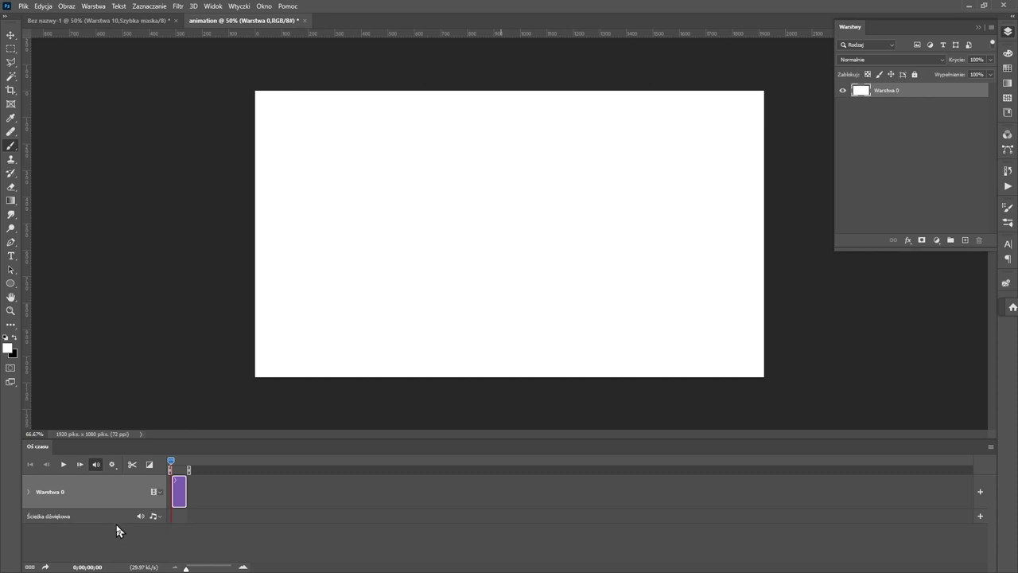
- Play the timeline briefly, stop it, and return the playhead to the start
{"action": "left_click", "coordinate": [63, 464]}
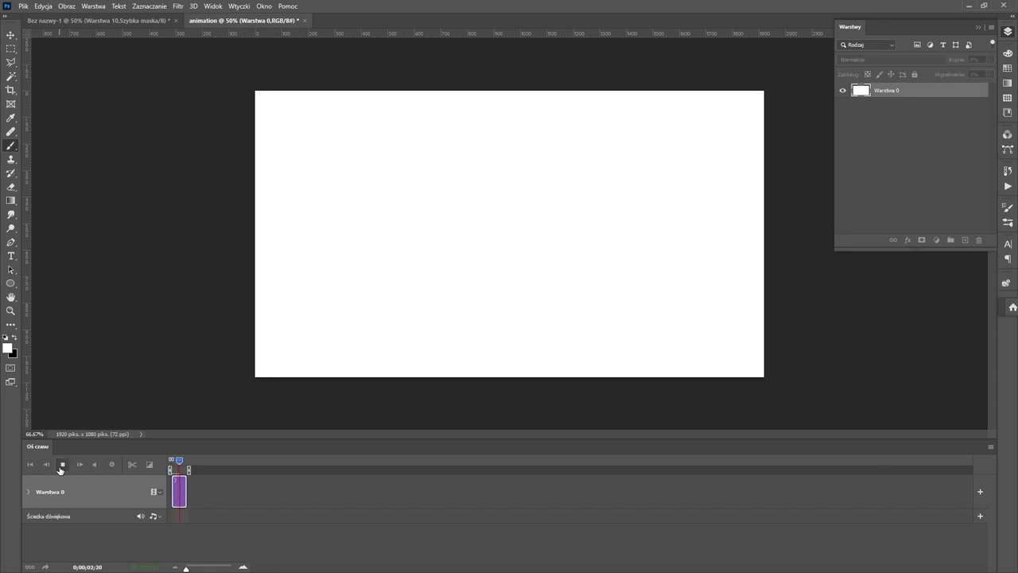
{"action": "left_click", "coordinate": [62, 464]}
{"action": "left_click_drag", "start_coordinate": [179, 461], "coordinate": [167, 467]}
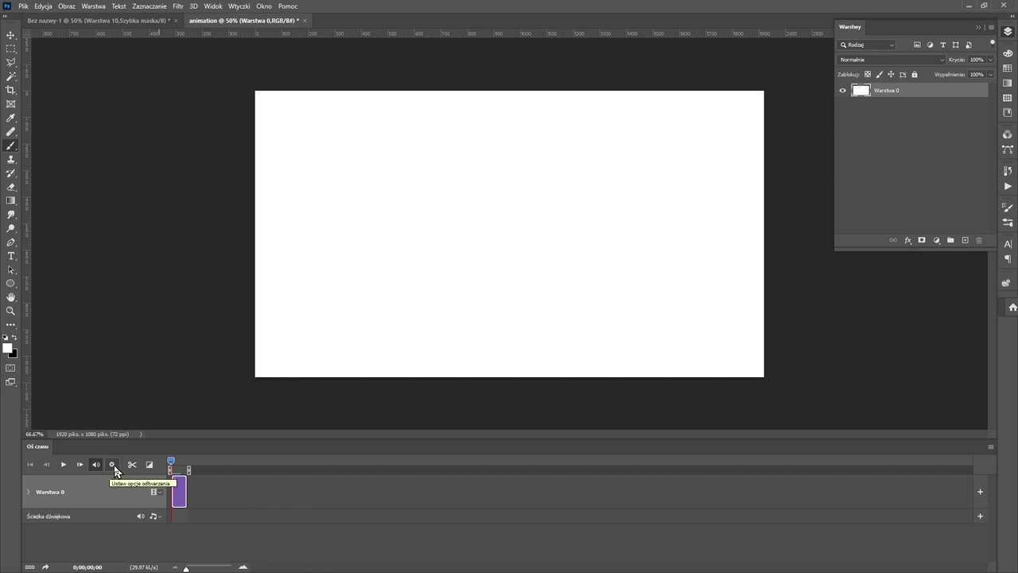
- Try a 50% playback resolution for the timeline and set it back to 100%
{"action": "left_click", "coordinate": [113, 465]}
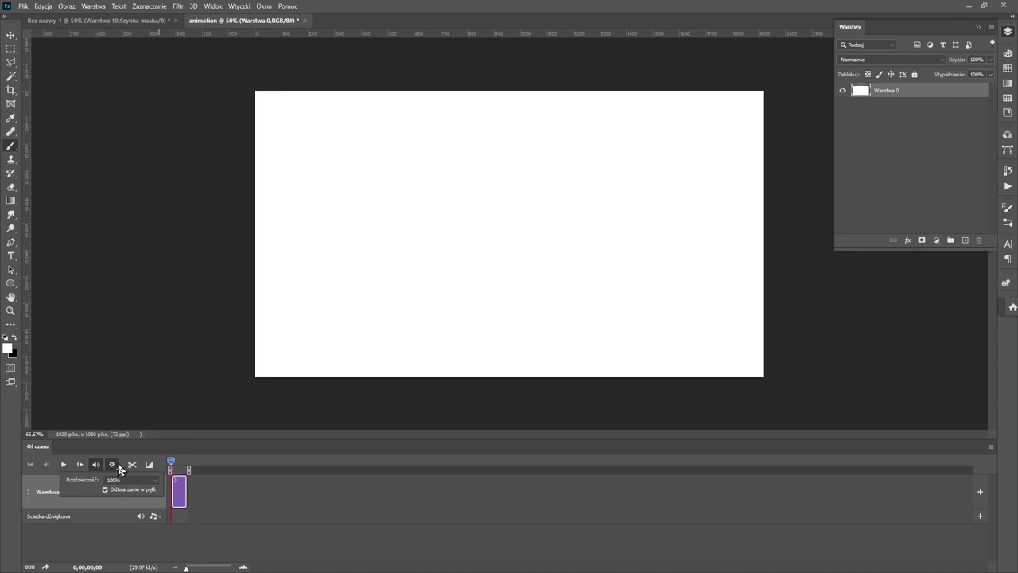
{"action": "left_click", "coordinate": [117, 522]}
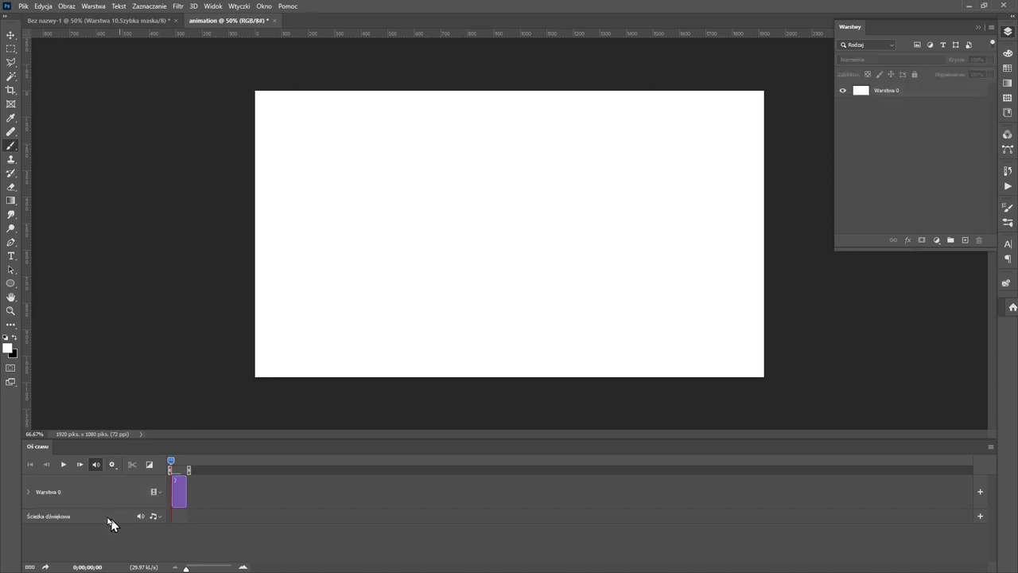
{"action": "left_click", "coordinate": [116, 468]}
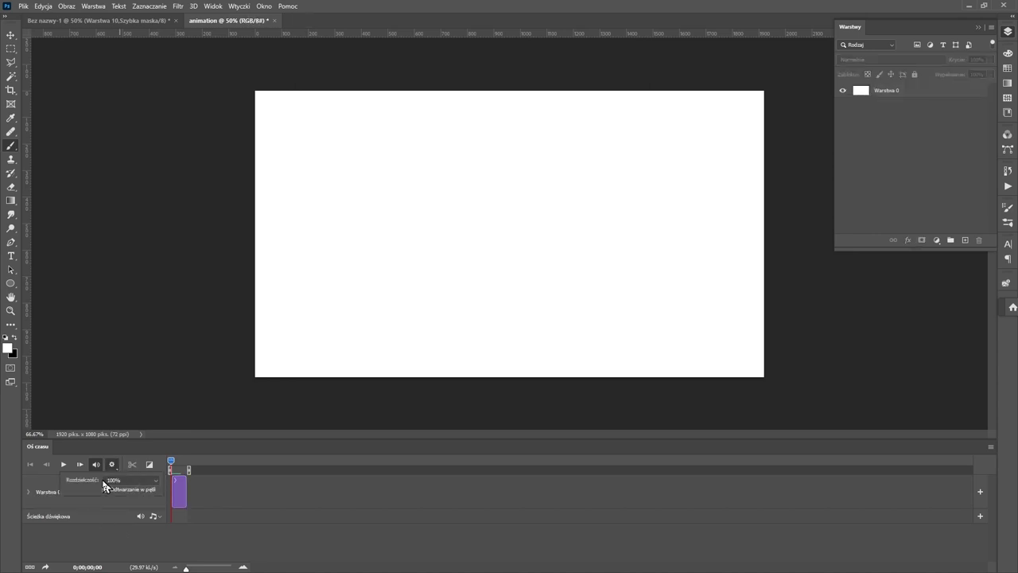
{"action": "left_click", "coordinate": [156, 479]}
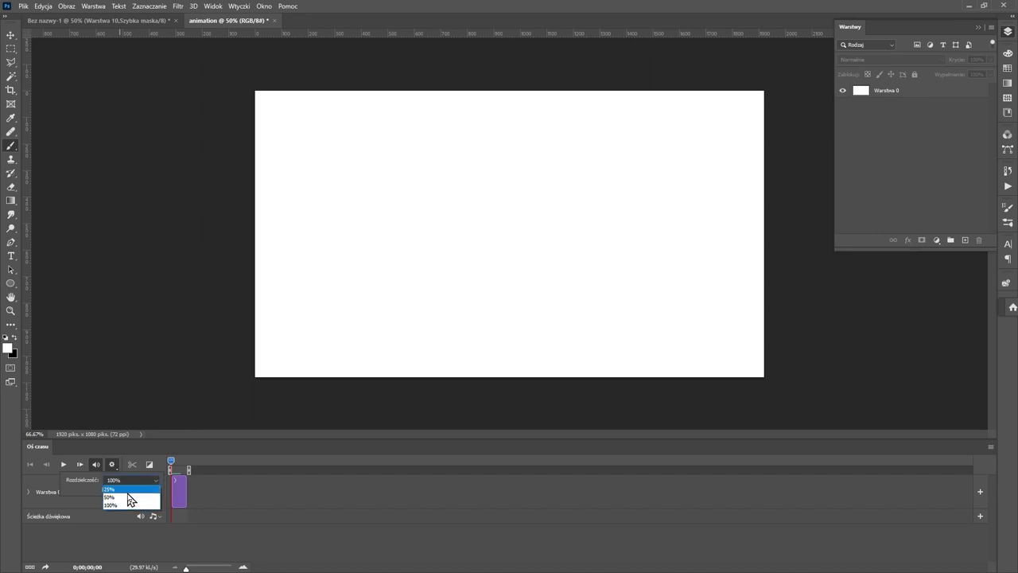
{"action": "left_click", "coordinate": [132, 497]}
{"action": "left_click", "coordinate": [154, 485]}
{"action": "left_click", "coordinate": [132, 504]}
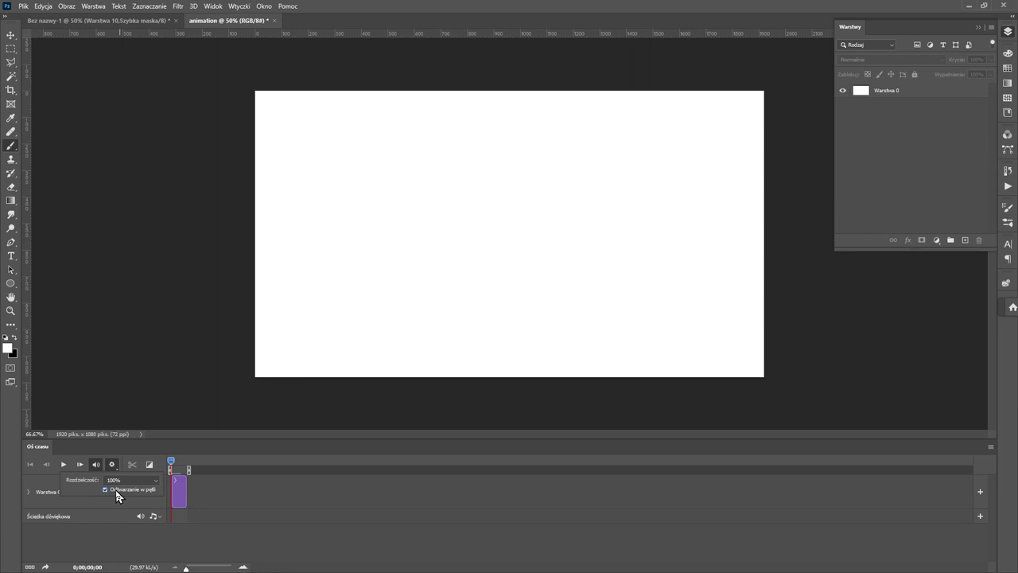
- Close the playback options, activate the Move tool and keep the playhead at the start of the timeline
{"action": "left_click", "coordinate": [223, 21]}
{"action": "key", "text": "v"}
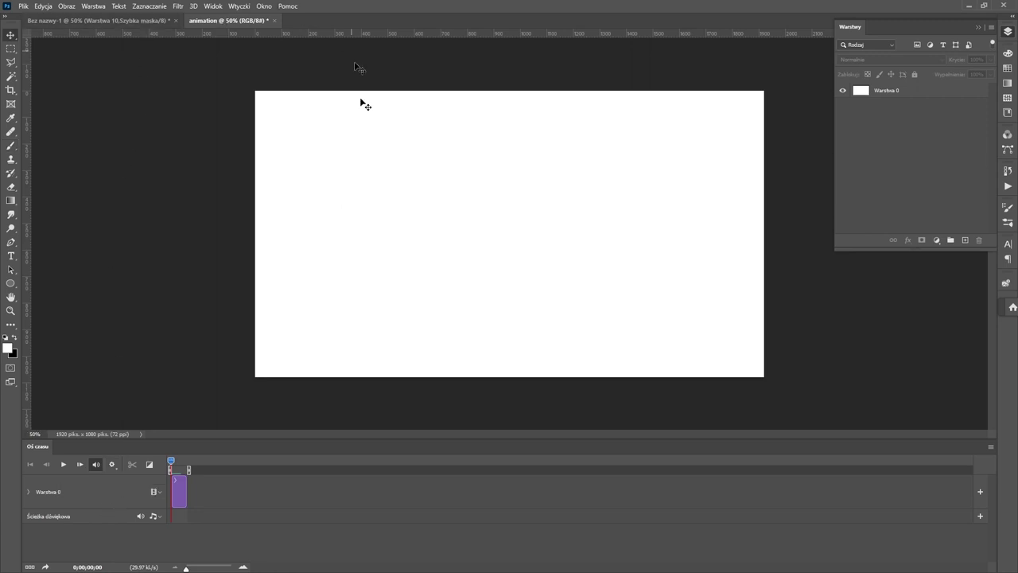
{"action": "mouse_move", "coordinate": [170, 464]}
{"action": "left_mouse_down"}
{"action": "mouse_move", "coordinate": [186, 468]}
{"action": "mouse_move", "coordinate": [170, 464]}
{"action": "left_mouse_up"}
- Set the timeline frame rate to 29.97 frames per second
{"action": "left_click", "coordinate": [991, 447]}
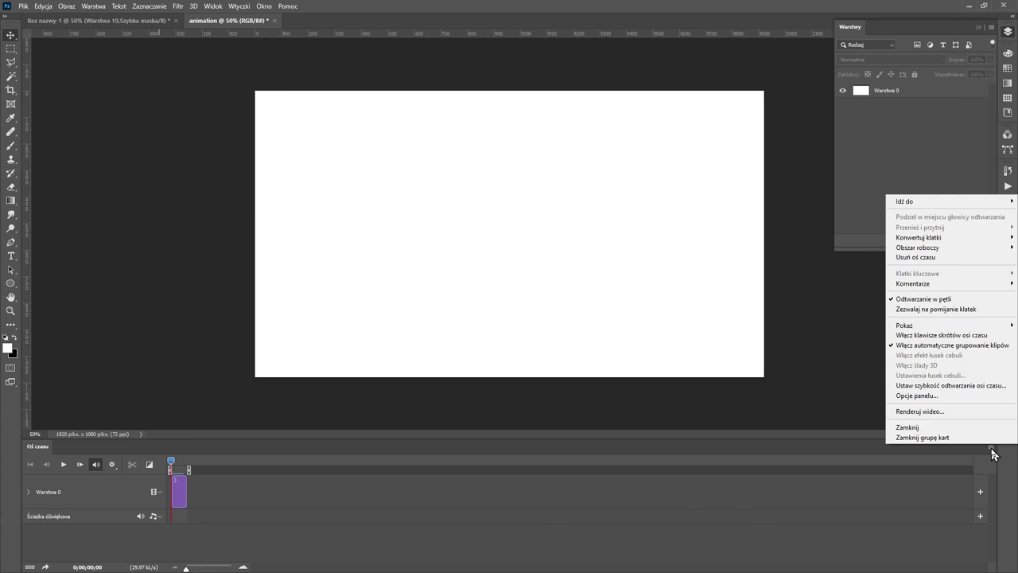
{"action": "left_click", "coordinate": [975, 386]}
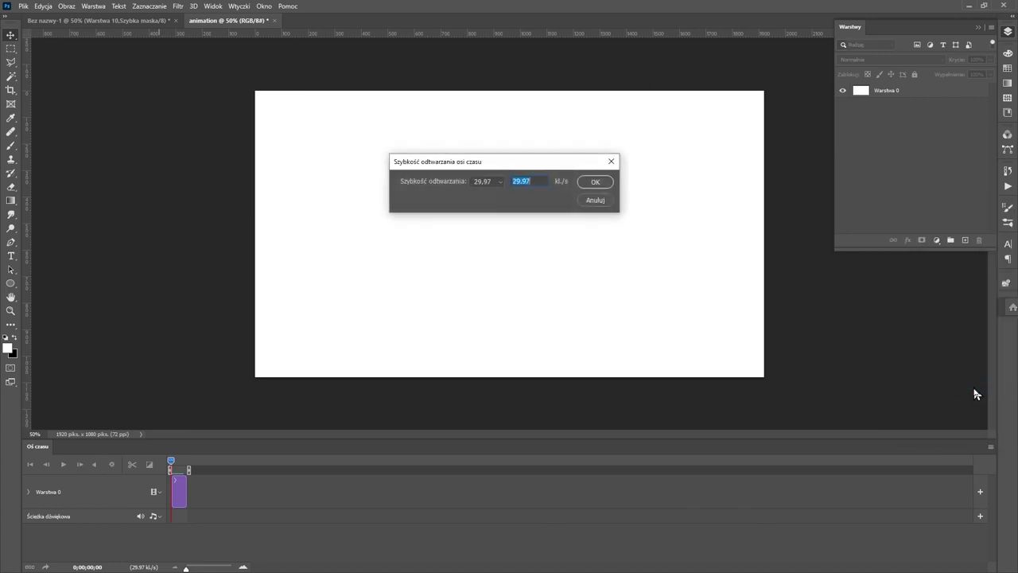
{"action": "left_click", "coordinate": [500, 181]}
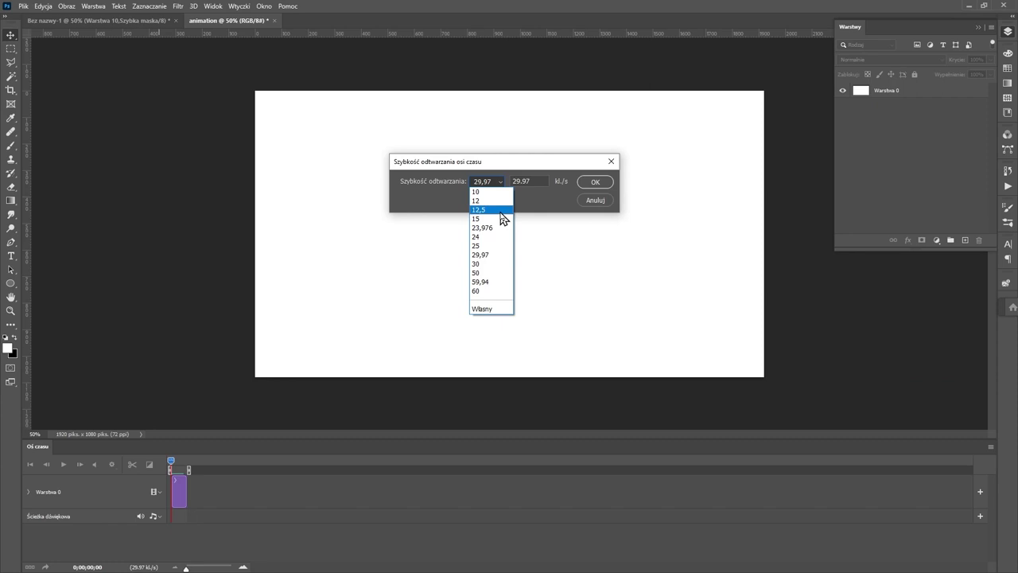
{"action": "left_click", "coordinate": [476, 256]}
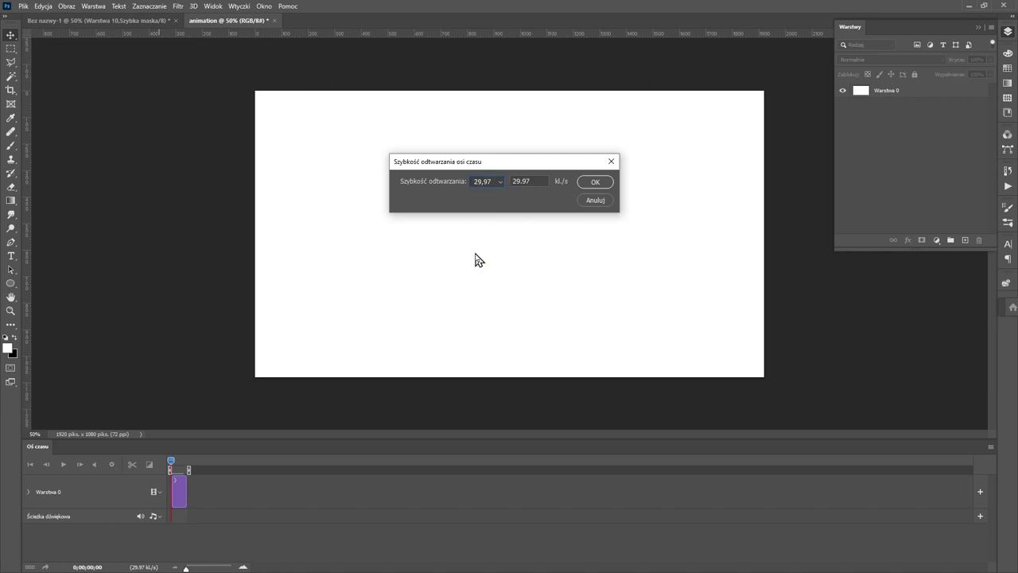
{"action": "left_click", "coordinate": [597, 182]}
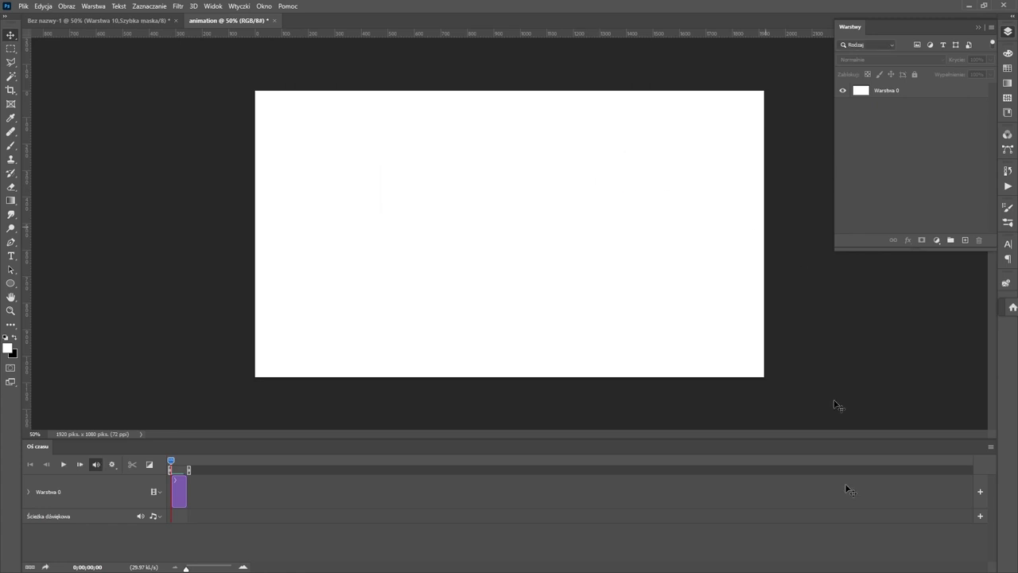
- Set the timeline to the smallest thumbnail size and use frame number units
{"action": "left_click", "coordinate": [991, 446]}
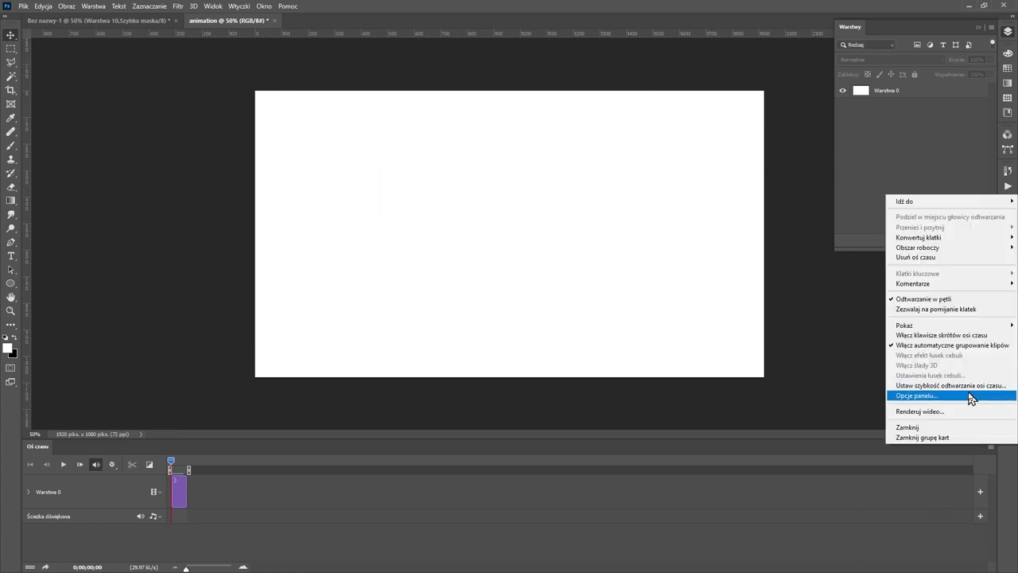
{"action": "left_click", "coordinate": [972, 398]}
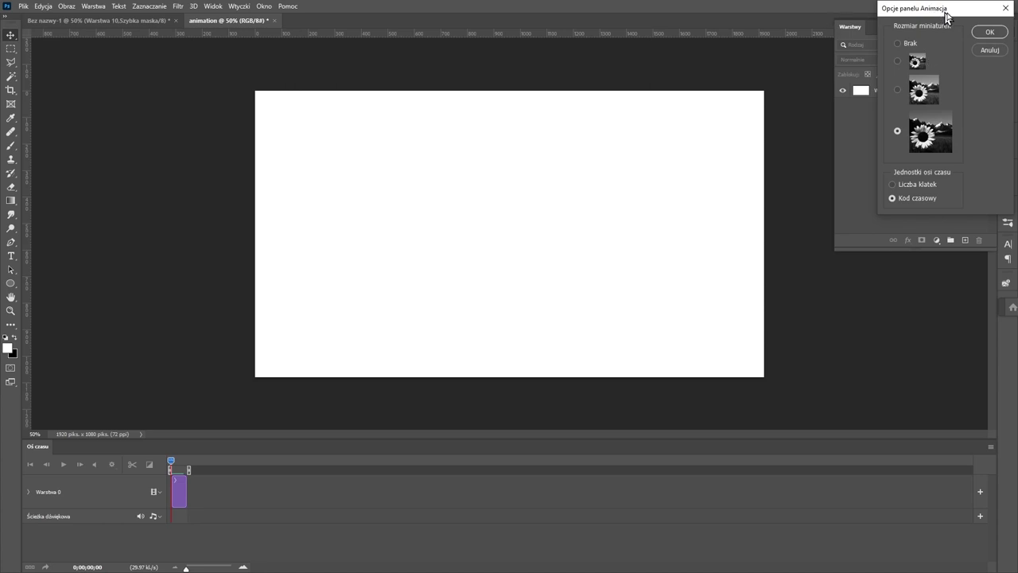
{"action": "left_click_drag", "start_coordinate": [955, 16], "coordinate": [475, 167]}
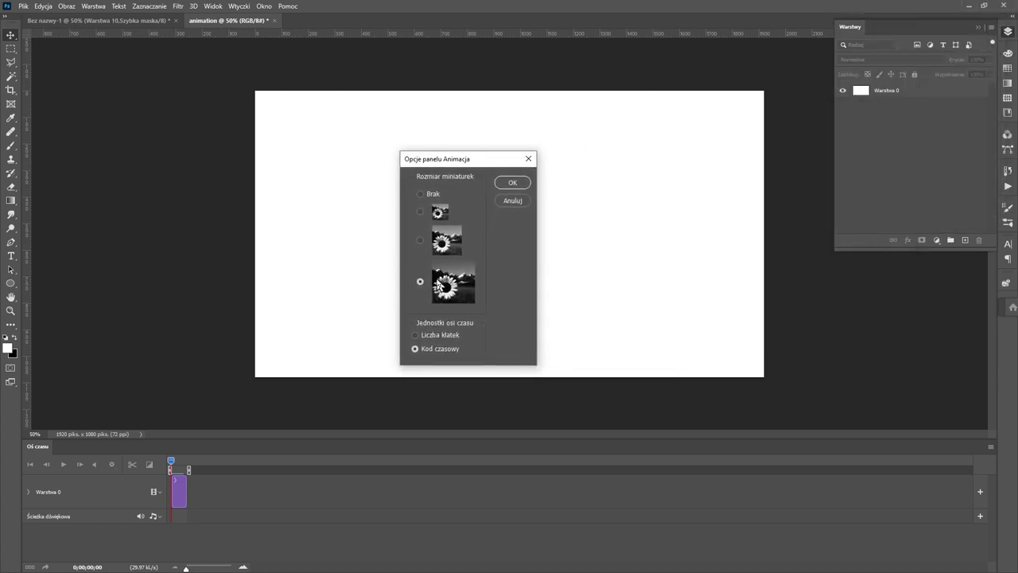
{"action": "left_click", "coordinate": [420, 213]}
{"action": "left_click", "coordinate": [415, 336]}
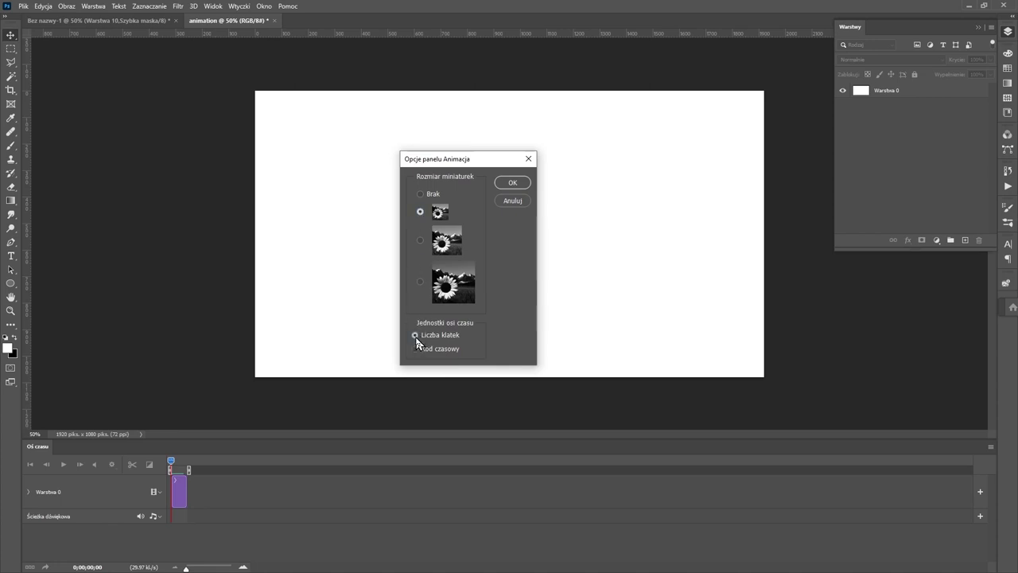
{"action": "left_click", "coordinate": [512, 183]}
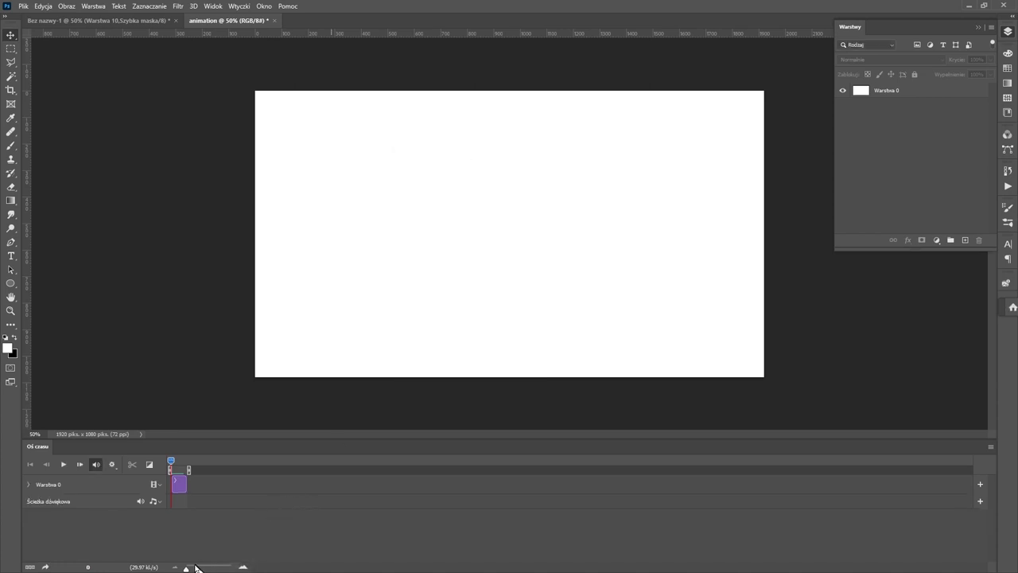
- Examine the frame numbering along the timeline by scrubbing the playhead at several timeline zoom levels
{"action": "left_click_drag", "start_coordinate": [185, 568], "coordinate": [201, 569]}
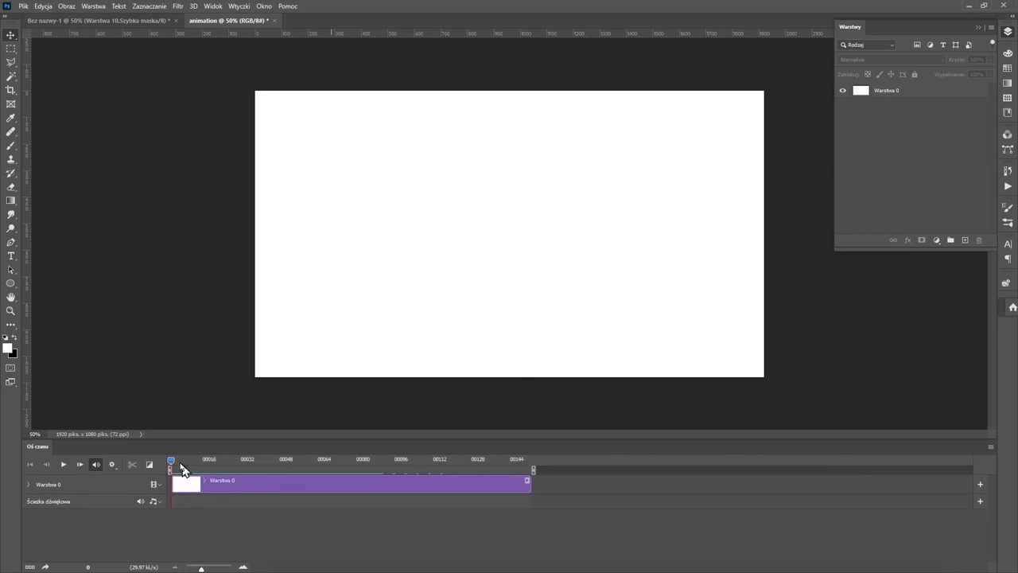
{"action": "left_click_drag", "start_coordinate": [173, 461], "coordinate": [211, 475]}
{"action": "left_click_drag", "start_coordinate": [199, 569], "coordinate": [241, 569]}
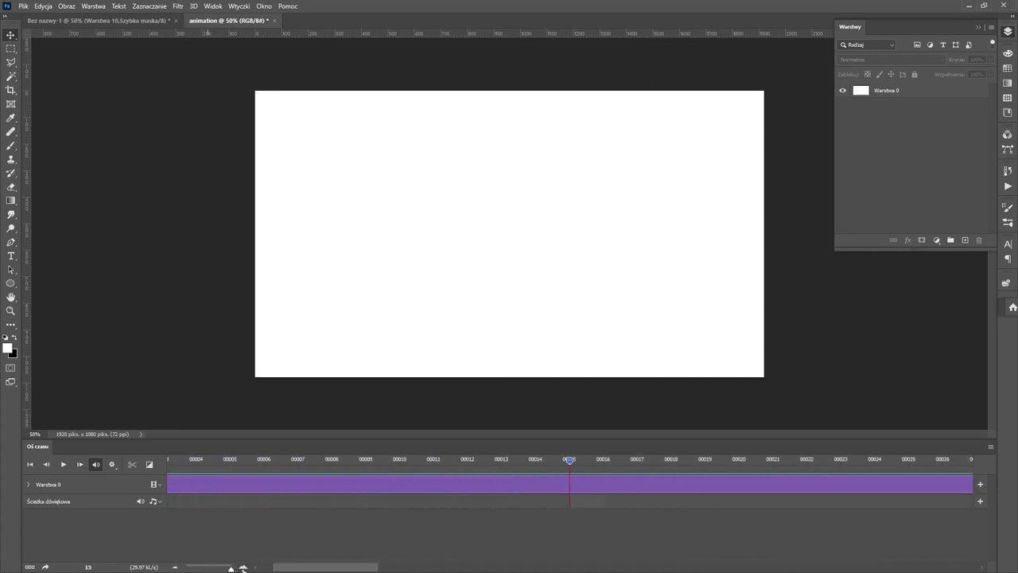
{"action": "left_click_drag", "start_coordinate": [313, 569], "coordinate": [285, 570]}
{"action": "left_click", "coordinate": [199, 460]}
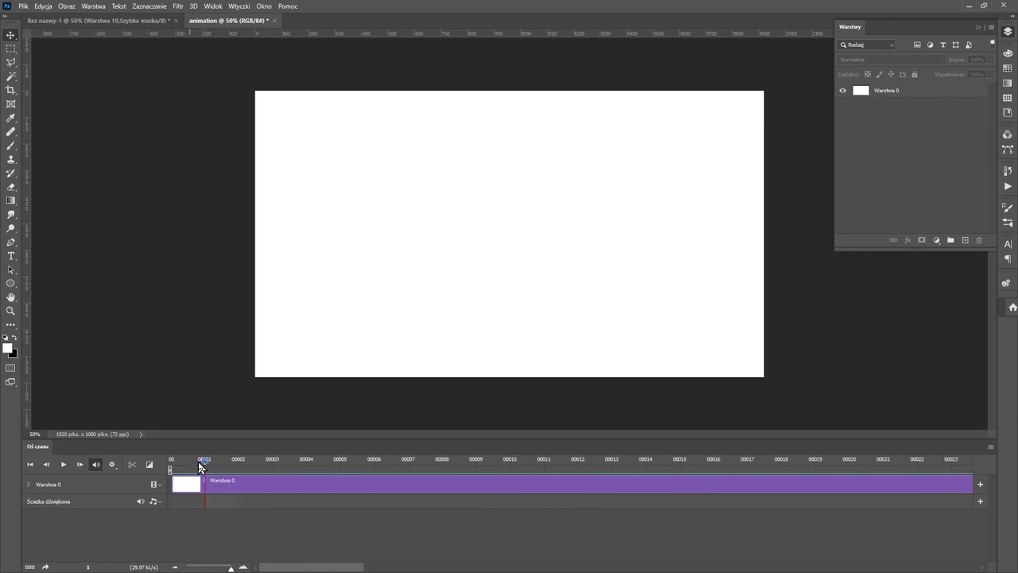
{"action": "left_click_drag", "start_coordinate": [202, 468], "coordinate": [230, 478]}
{"action": "left_click_drag", "start_coordinate": [290, 467], "coordinate": [531, 459]}
{"action": "left_click_drag", "start_coordinate": [828, 474], "coordinate": [509, 469]}
{"action": "left_click_drag", "start_coordinate": [231, 567], "coordinate": [221, 569]}
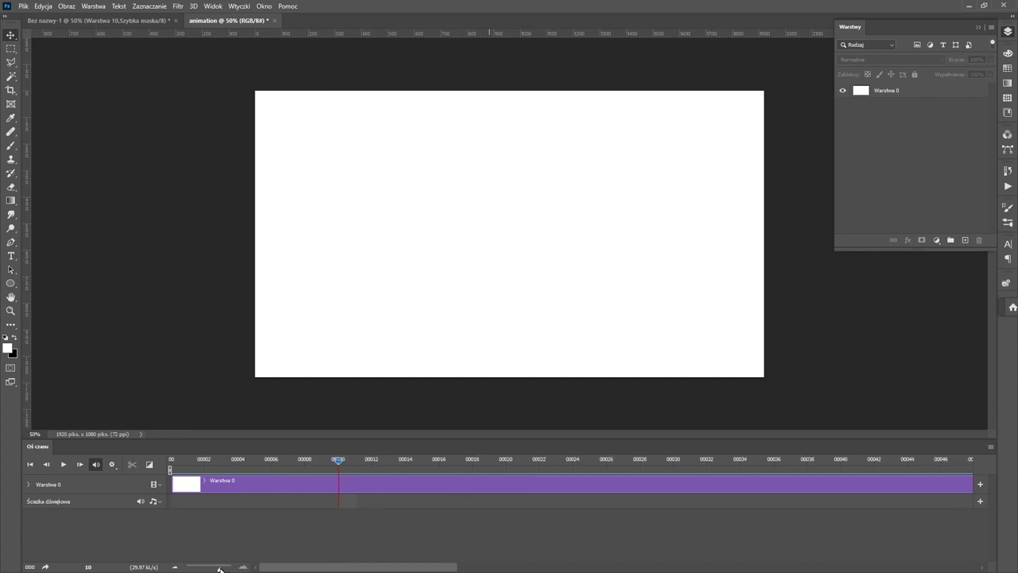
{"action": "left_click", "coordinate": [438, 461]}
- Set the timeline to medium thumbnails and switch its units to timecode
{"action": "left_click", "coordinate": [991, 447]}
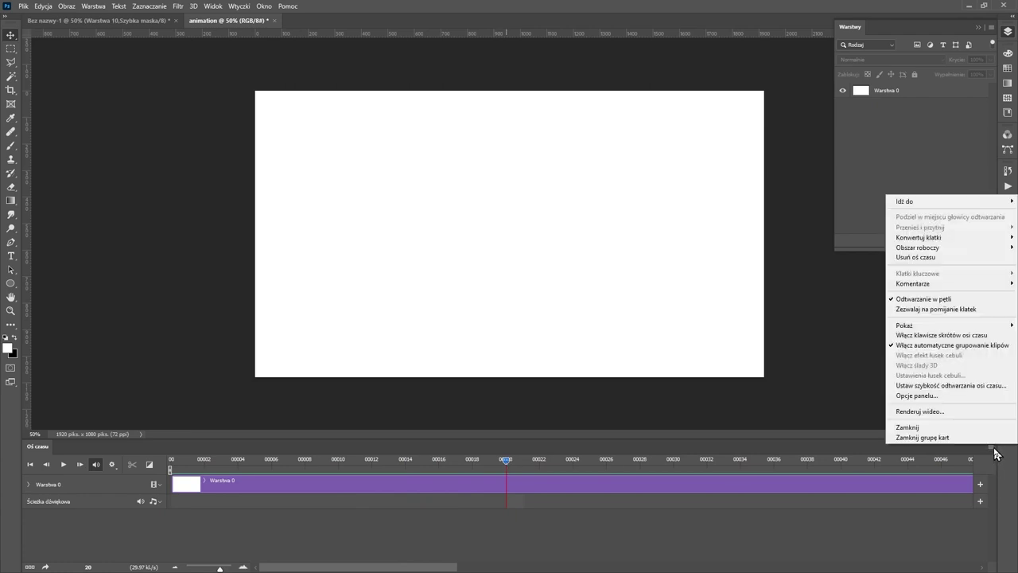
{"action": "left_click", "coordinate": [943, 397]}
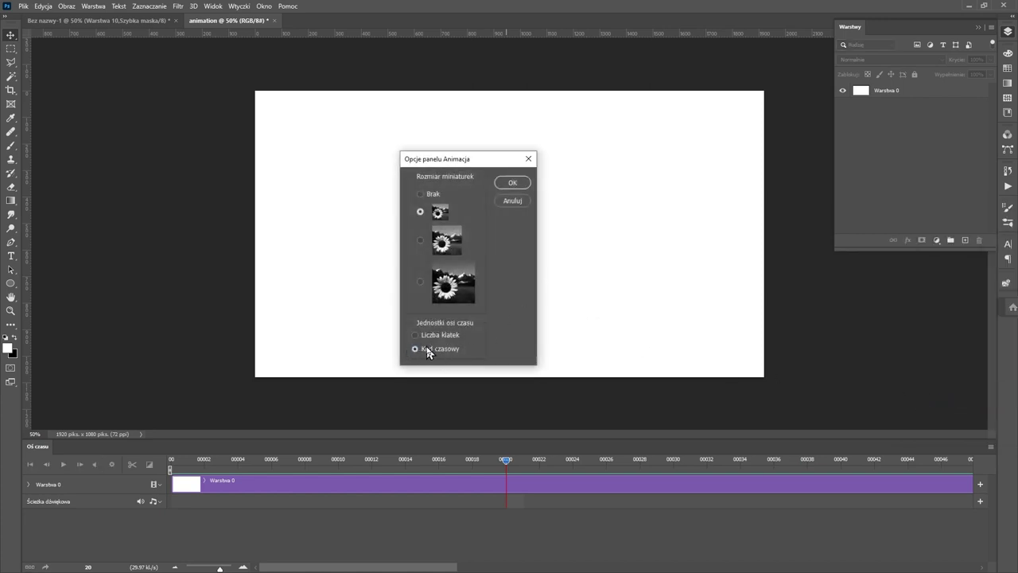
{"action": "left_click", "coordinate": [420, 240]}
{"action": "left_click", "coordinate": [511, 185]}
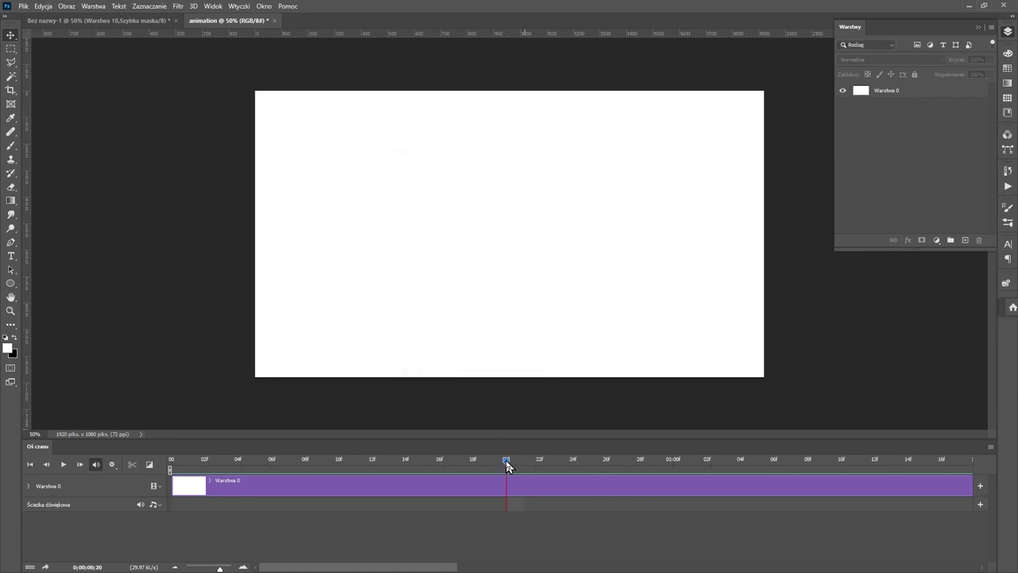
- Scrub the playhead to about the one-second mark and return it to the start of the timeline
{"action": "left_click_drag", "start_coordinate": [506, 463], "coordinate": [678, 464]}
{"action": "left_click_drag", "start_coordinate": [674, 469], "coordinate": [668, 470]}
{"action": "left_click_drag", "start_coordinate": [634, 464], "coordinate": [148, 464]}
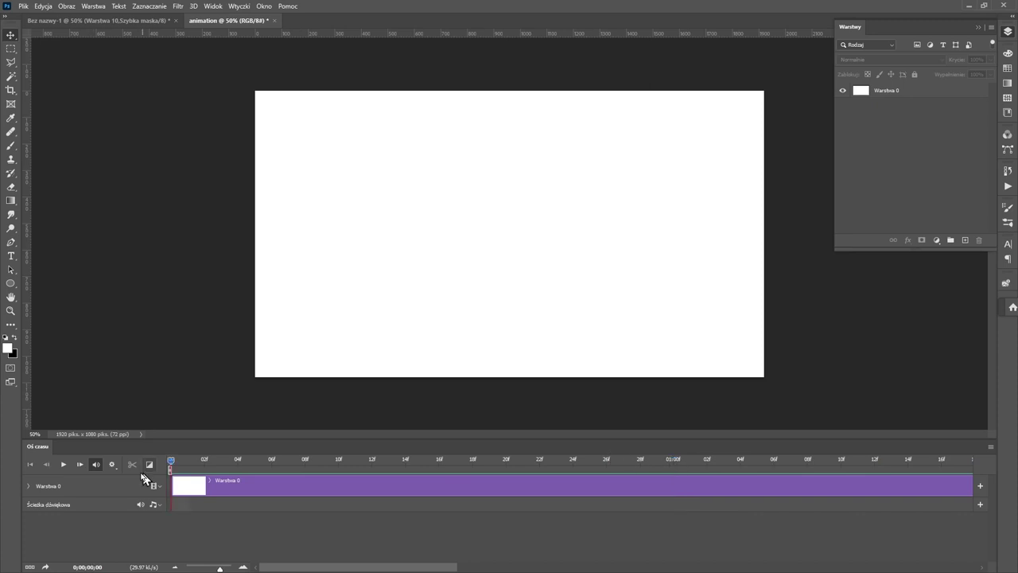
- Rename the white layer as background
{"action": "left_click", "coordinate": [50, 488]}
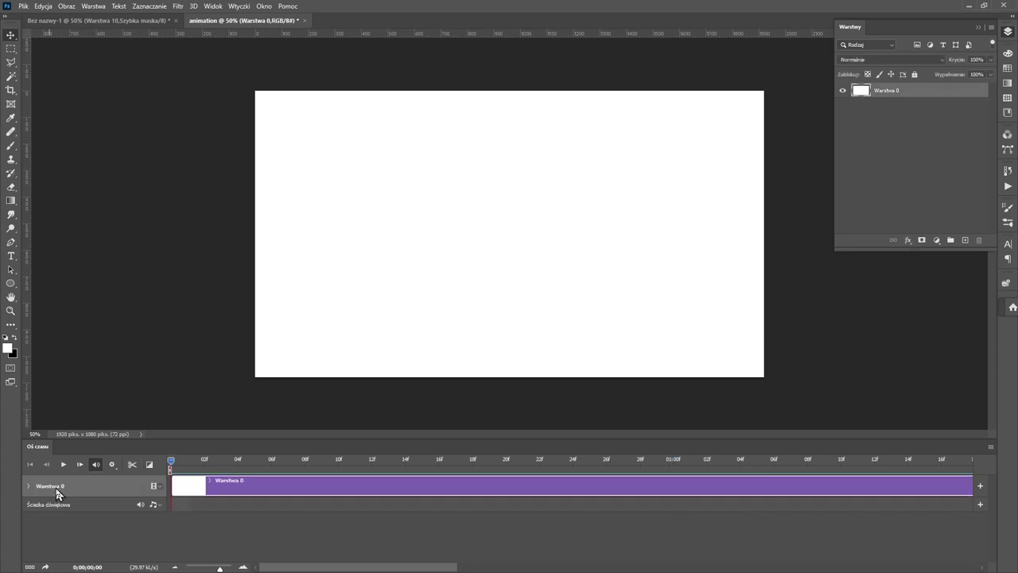
{"action": "double_click", "coordinate": [887, 90]}
{"action": "type", "text": "background"}
{"action": "key", "text": "Return"}
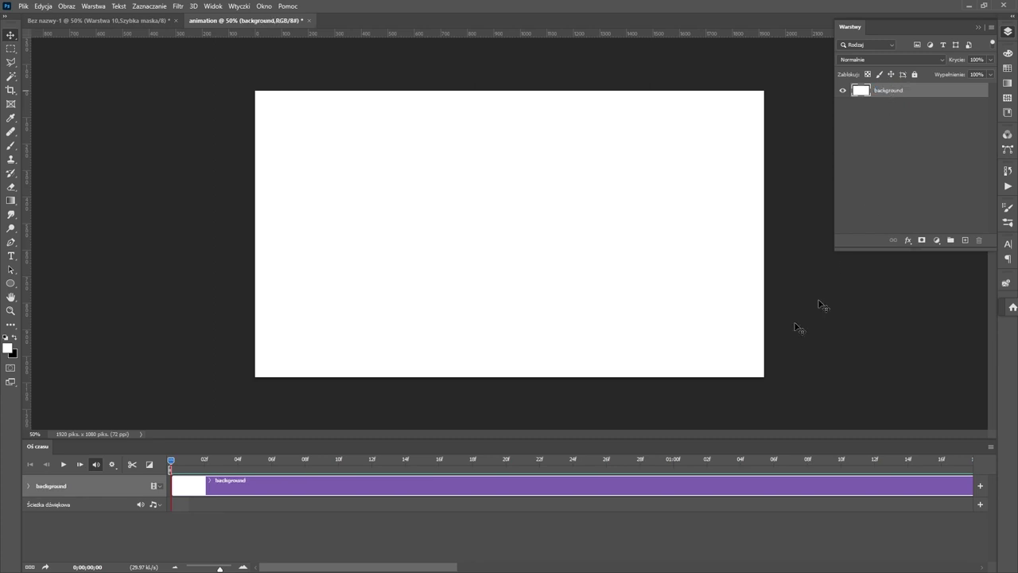
- Fill the background layer with a horizontal pink-to-orange gradient spanning nearly the full canvas width
{"action": "right_click", "coordinate": [11, 201]}
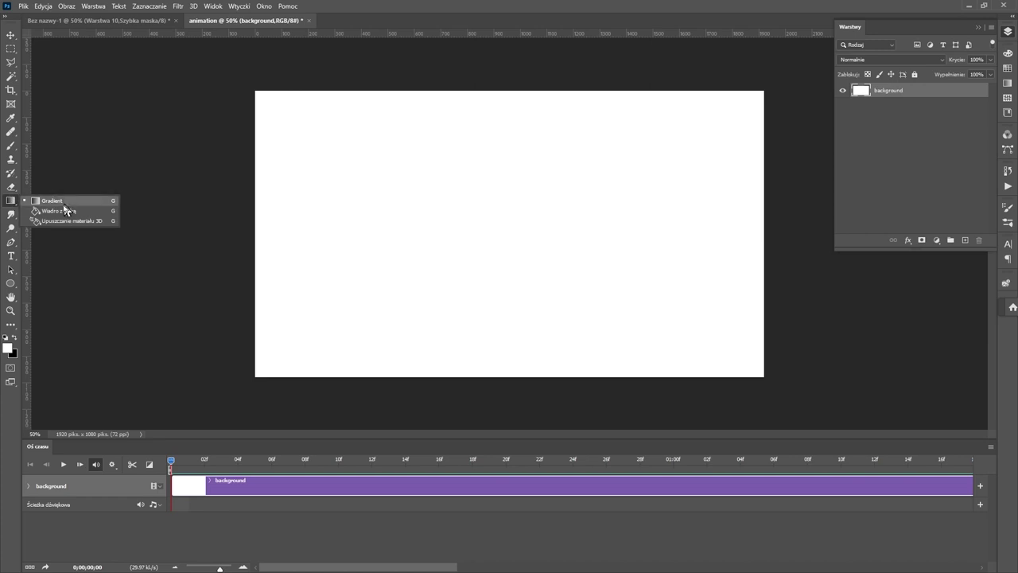
{"action": "left_click", "coordinate": [48, 211]}
{"action": "right_click", "coordinate": [5, 204]}
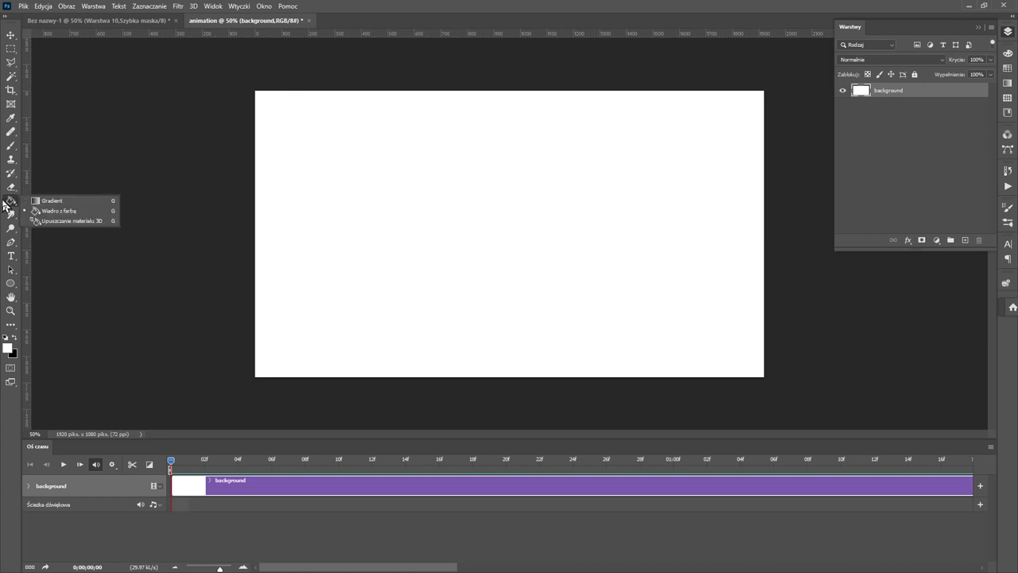
{"action": "left_click", "coordinate": [49, 202]}
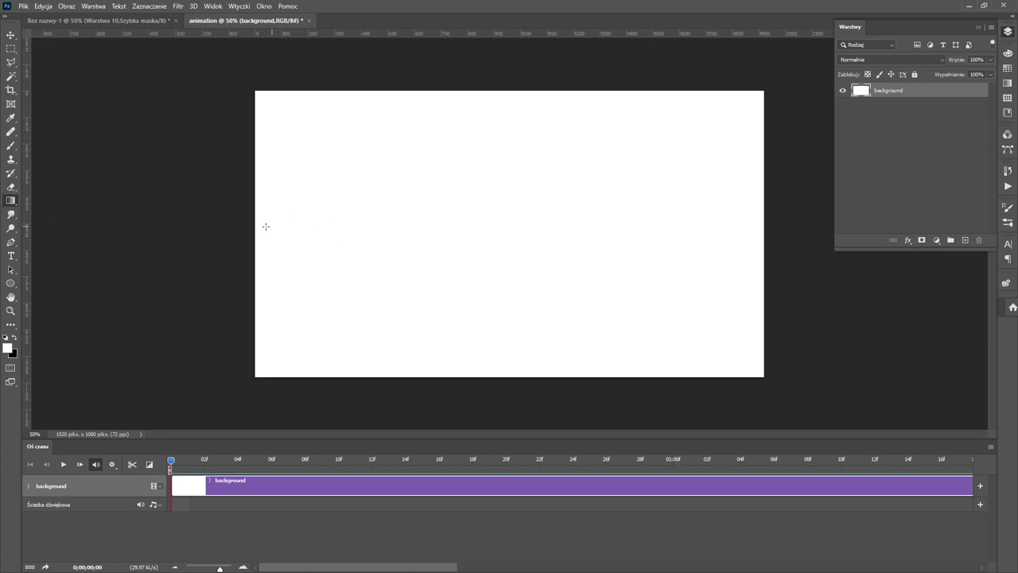
{"action": "left_click_drag", "start_coordinate": [266, 227], "coordinate": [742, 230]}
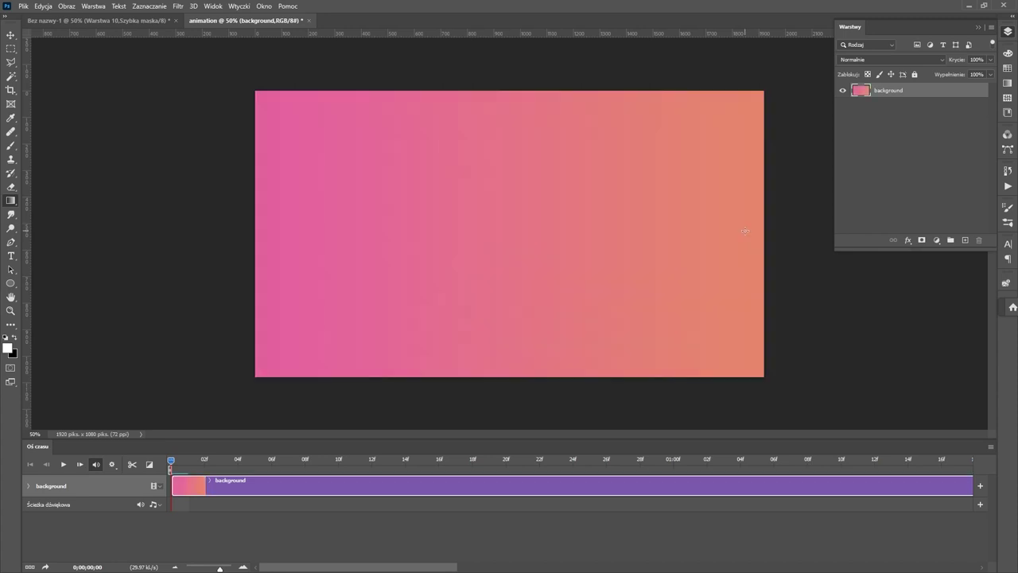
- Add a vertical orange-to-pink gradient fill above the background layer from a recent gradient preset
{"action": "left_click", "coordinate": [1008, 86]}
{"action": "left_click", "coordinate": [889, 85]}
{"action": "left_click", "coordinate": [892, 83]}
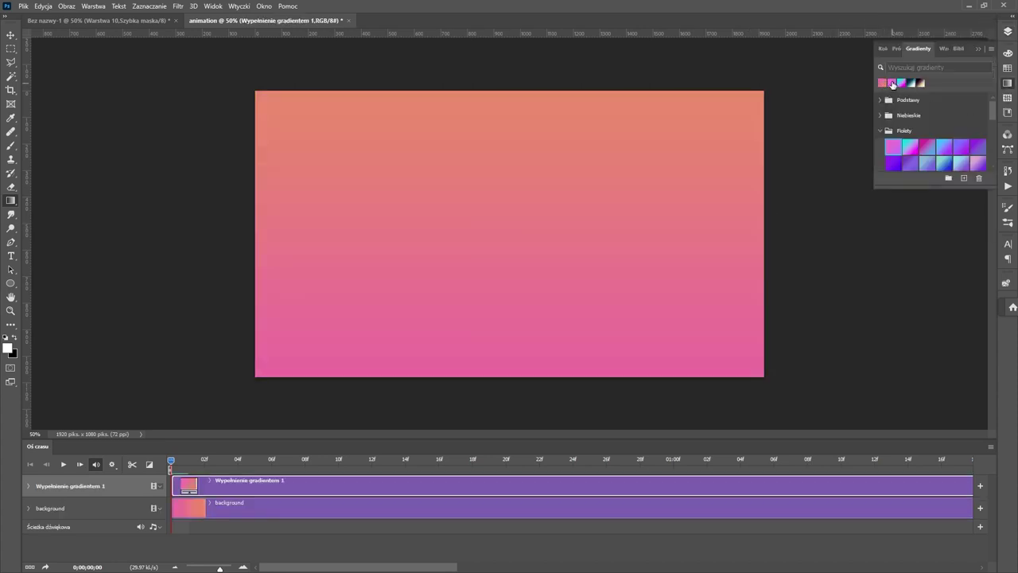
- Merge the gradient fill layer with the background layer into a single layer
{"action": "left_click", "coordinate": [1007, 32]}
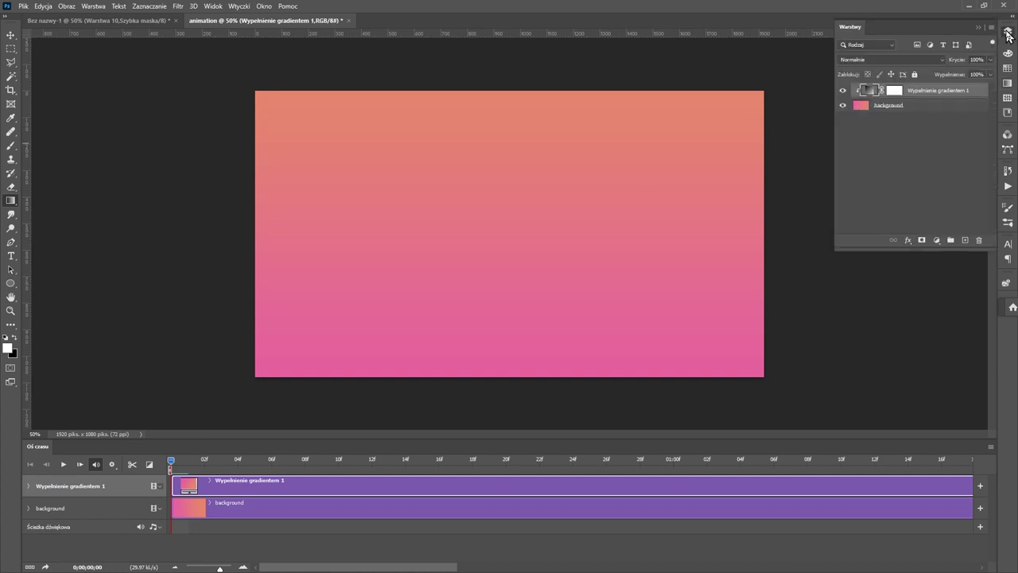
{"action": "left_click", "coordinate": [919, 109]}
{"action": "right_click", "coordinate": [919, 109]}
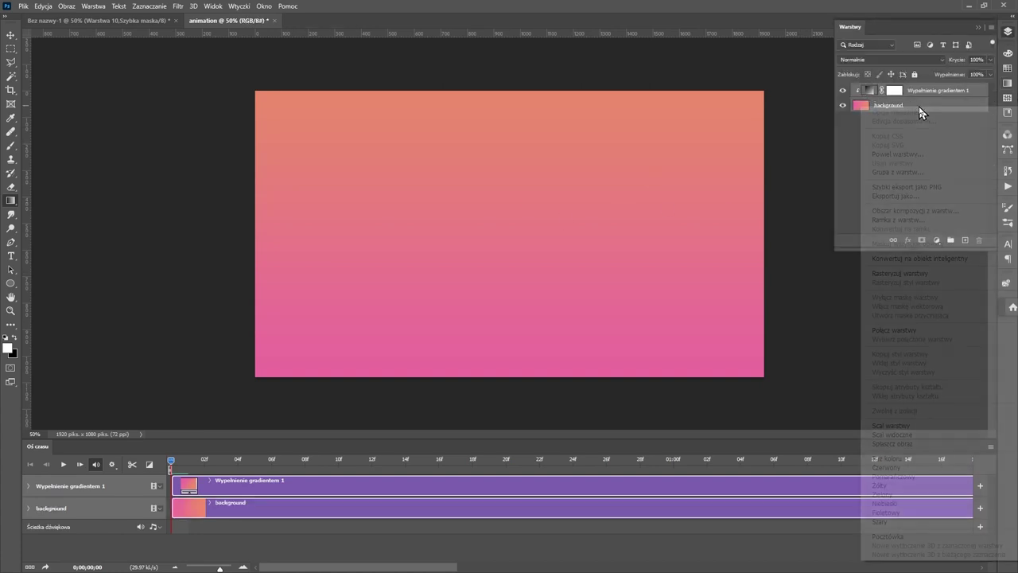
{"action": "left_click", "coordinate": [931, 427]}
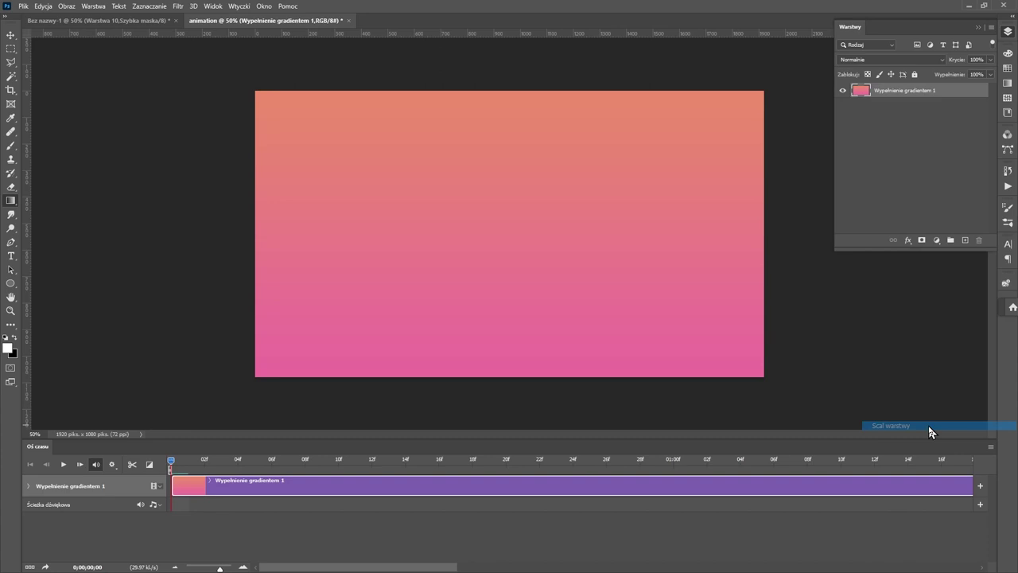
- Rename the merged gradient layer as bckgr and lock it completely
{"action": "double_click", "coordinate": [897, 92]}
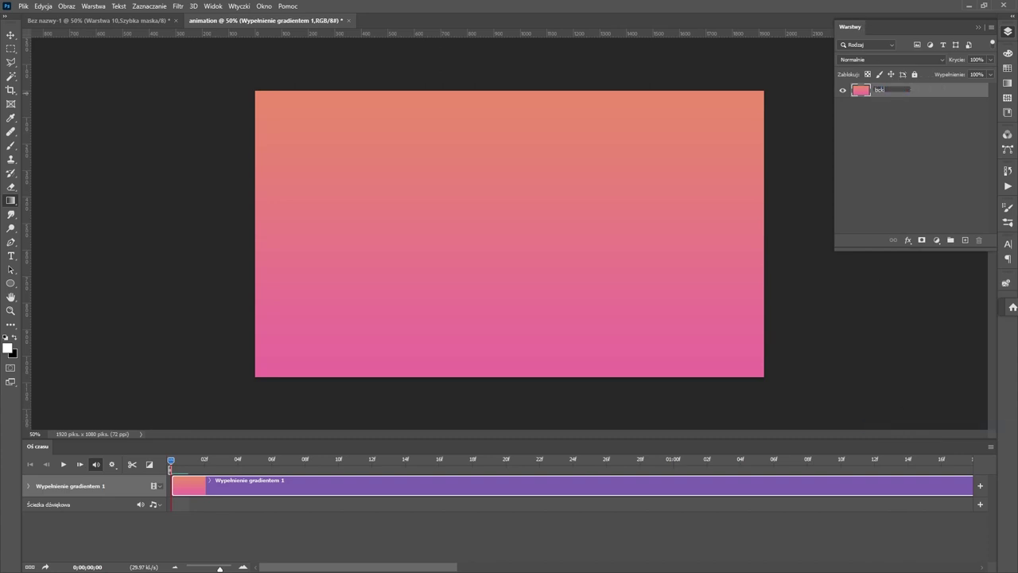
{"action": "key", "text": "Return"}
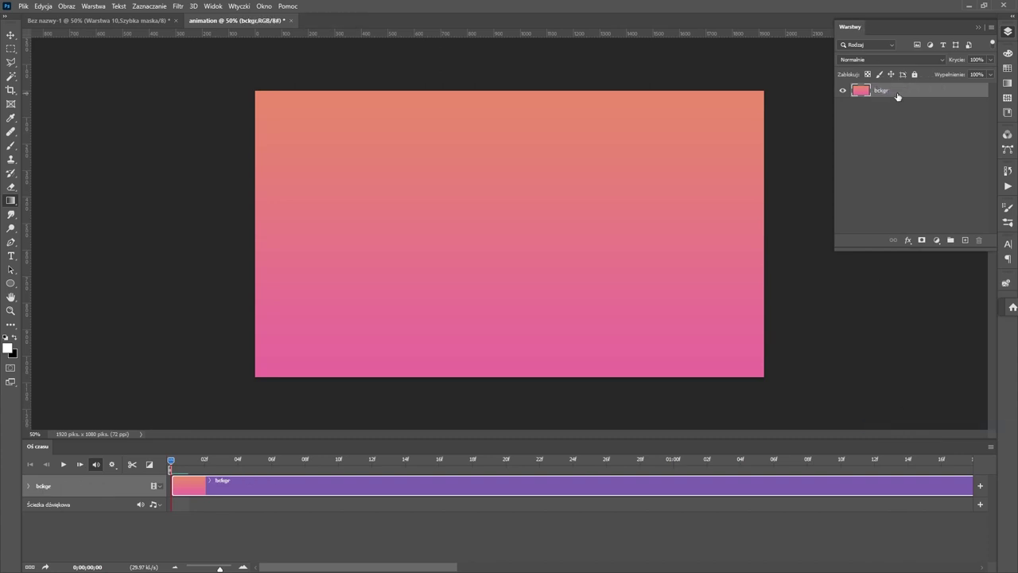
{"action": "left_click", "coordinate": [914, 74]}
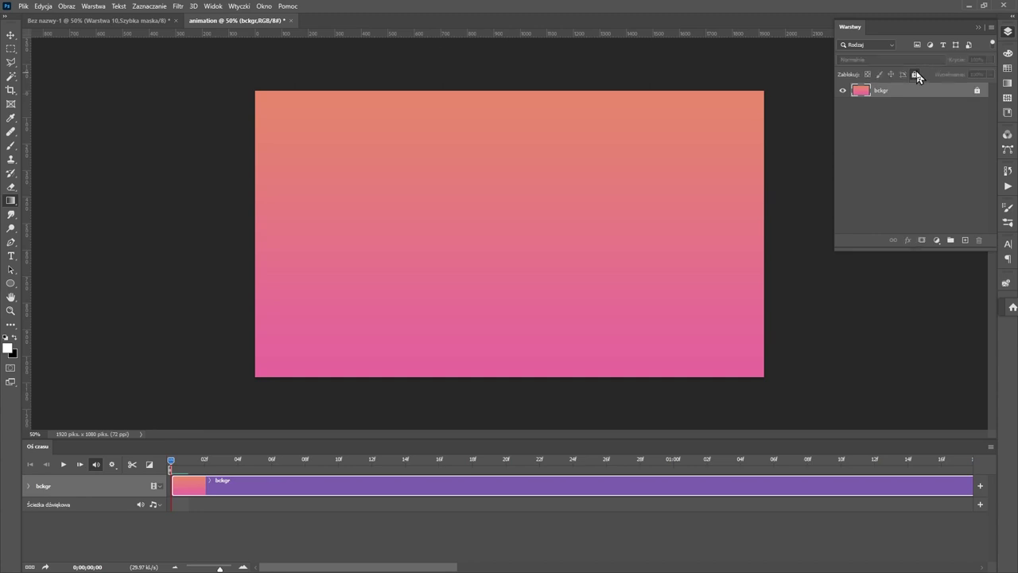
{"action": "left_click", "coordinate": [840, 91]}
{"action": "left_click", "coordinate": [840, 90]}
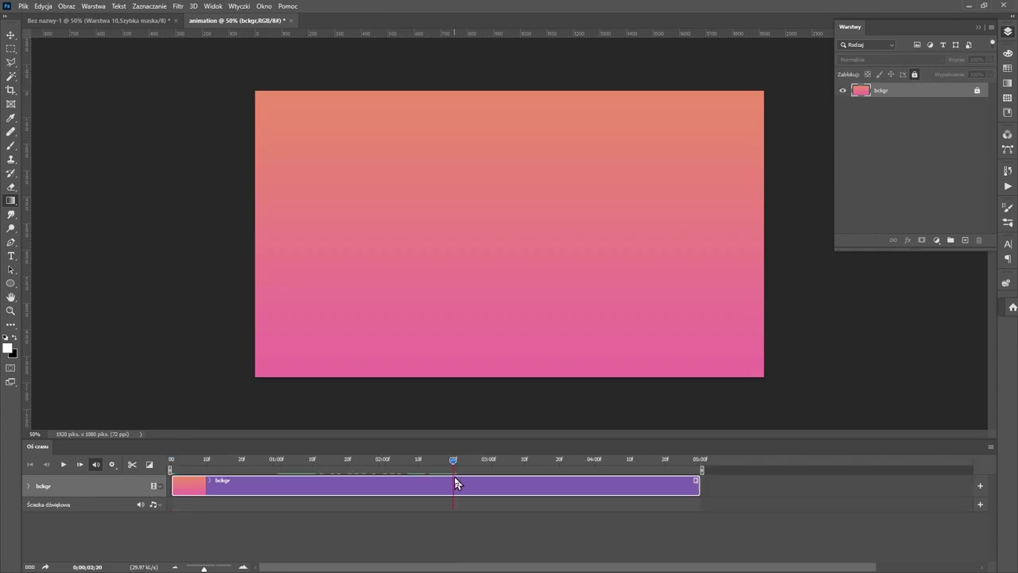
- Shorten the bckgr clip on the timeline to about two seconds and add a new video group above it
{"action": "left_click_drag", "start_coordinate": [454, 481], "coordinate": [703, 491]}
{"action": "left_click_drag", "start_coordinate": [698, 482], "coordinate": [384, 485]}
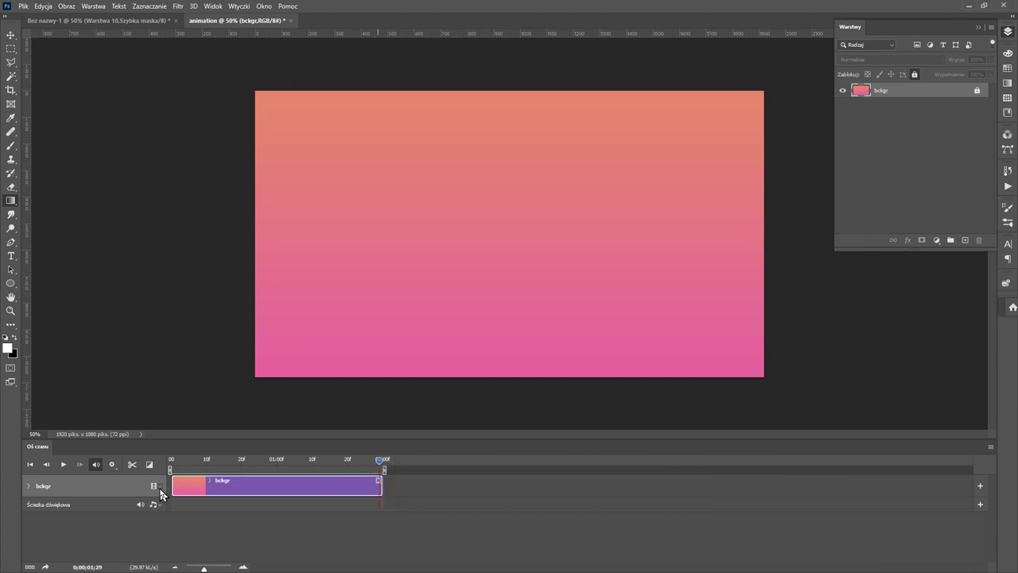
{"action": "left_click", "coordinate": [160, 486]}
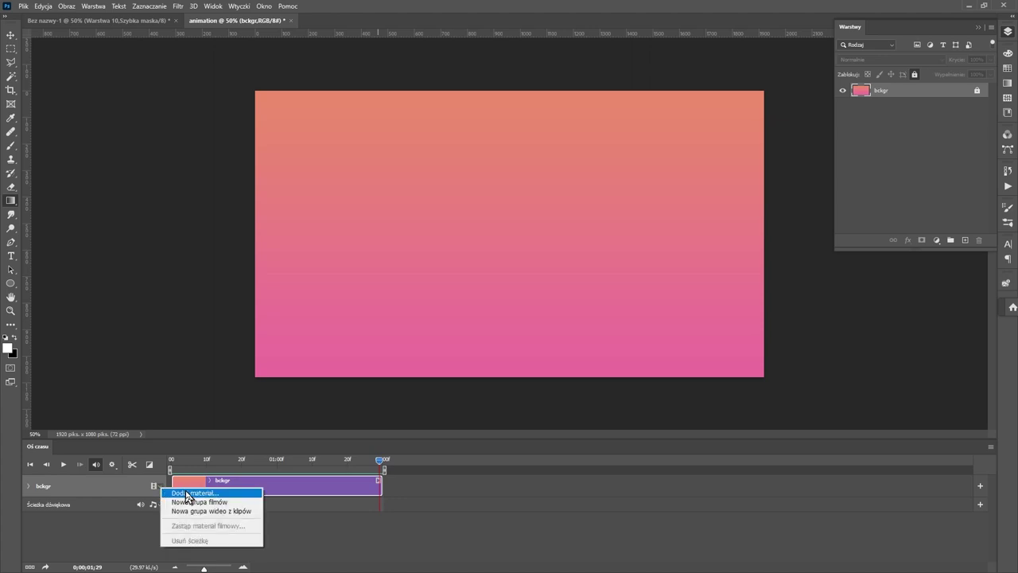
{"action": "left_click", "coordinate": [253, 502]}
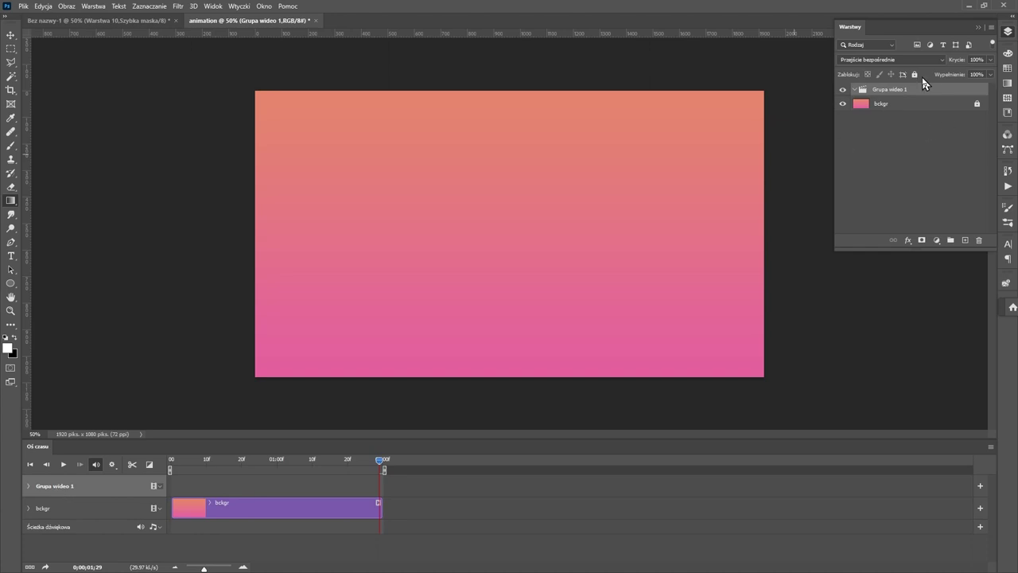
- Rename the video group as animation
{"action": "type", "text": "a"}
{"action": "type", "text": "animation"}
{"action": "key", "text": "Return"}
- Add a new empty layer inside the animation group, with its clip starting at the beginning of the timeline
{"action": "left_click_drag", "start_coordinate": [386, 470], "coordinate": [166, 517]}
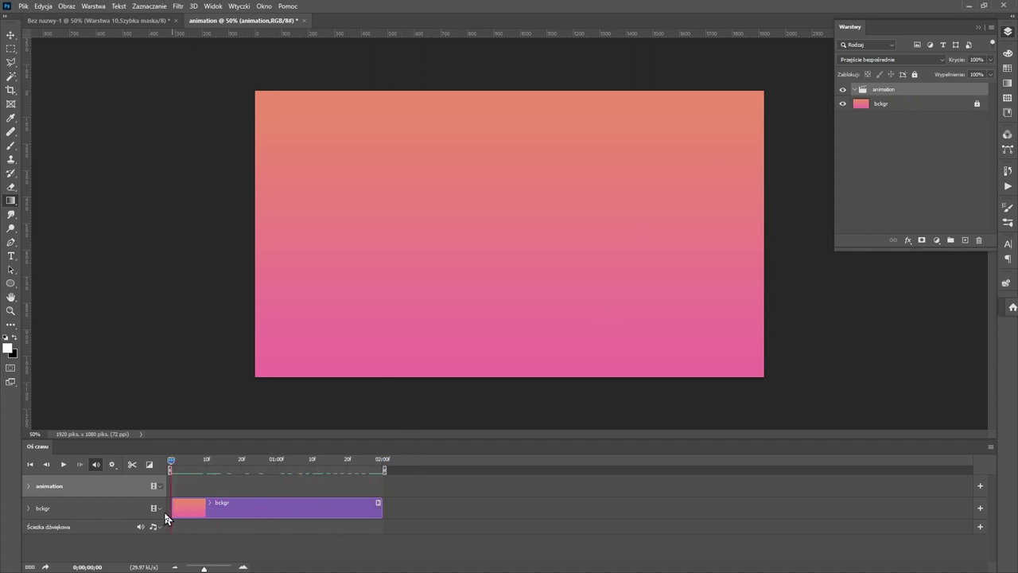
{"action": "left_click", "coordinate": [965, 240]}
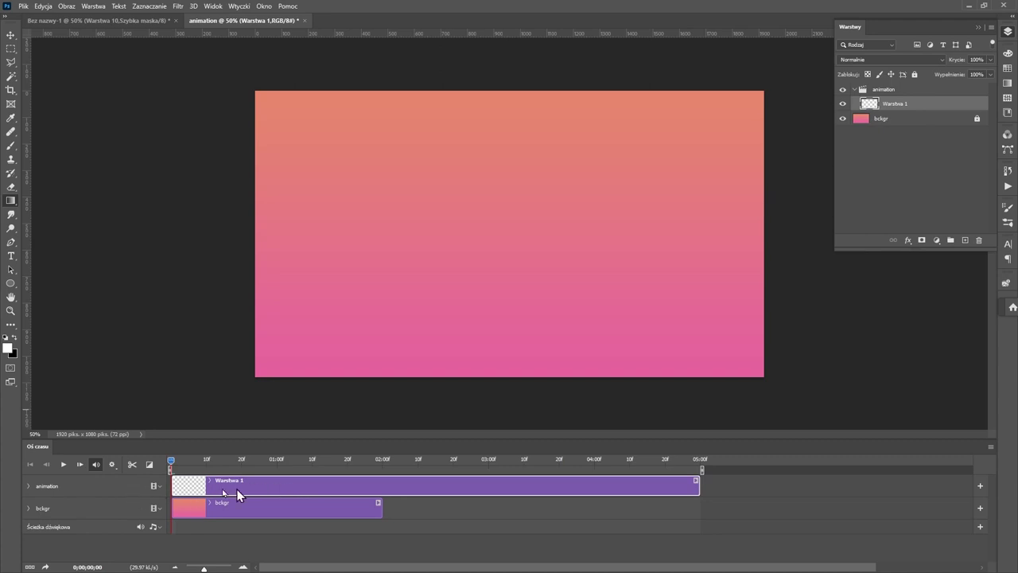
{"action": "left_click", "coordinate": [27, 490]}
{"action": "left_click", "coordinate": [30, 487]}
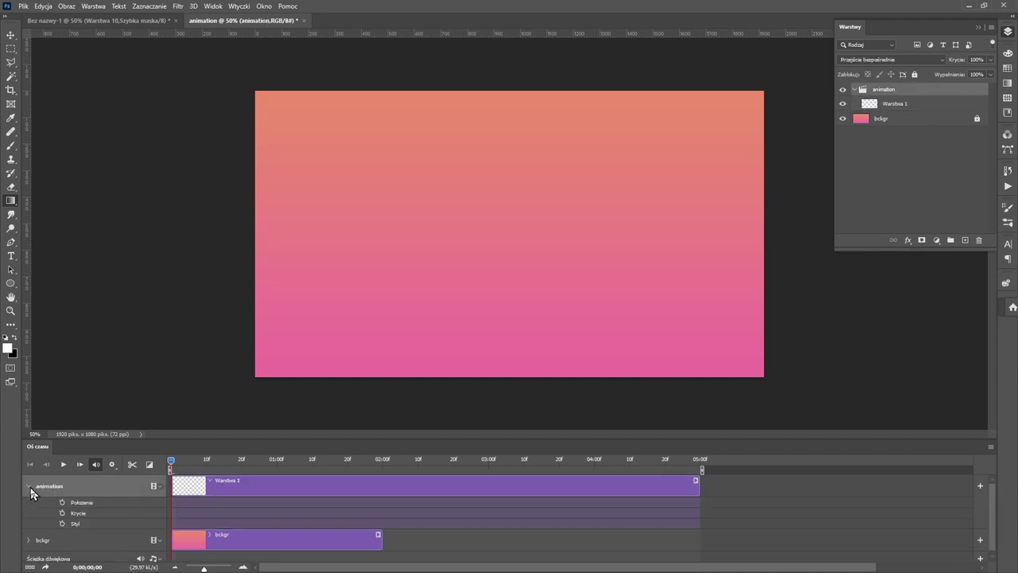
{"action": "left_click", "coordinate": [28, 487]}
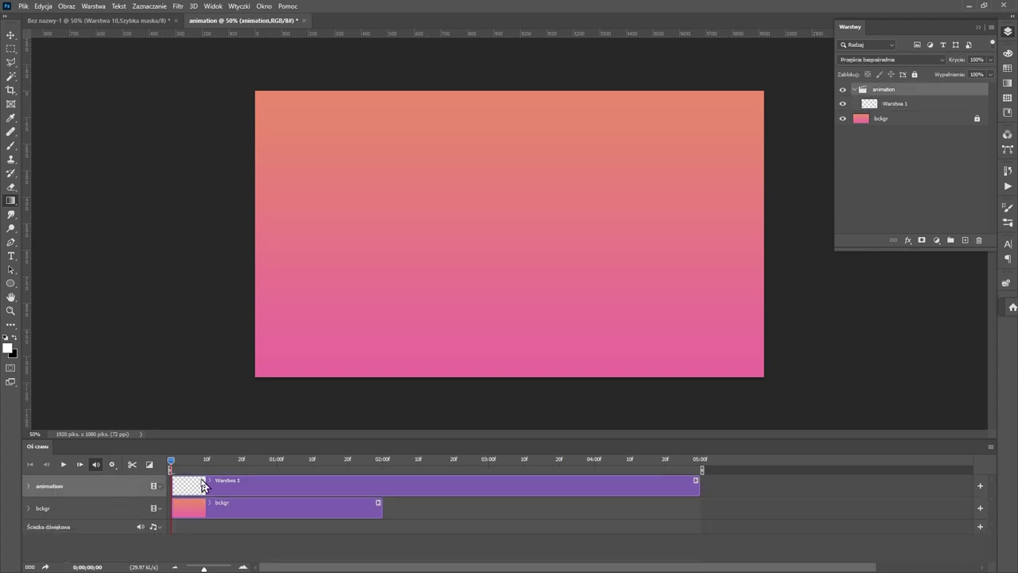
- Shorten the new layer's clip in the animation group to a single frame, with the timeline magnified to individual frames
{"action": "left_click_drag", "start_coordinate": [172, 461], "coordinate": [228, 481]}
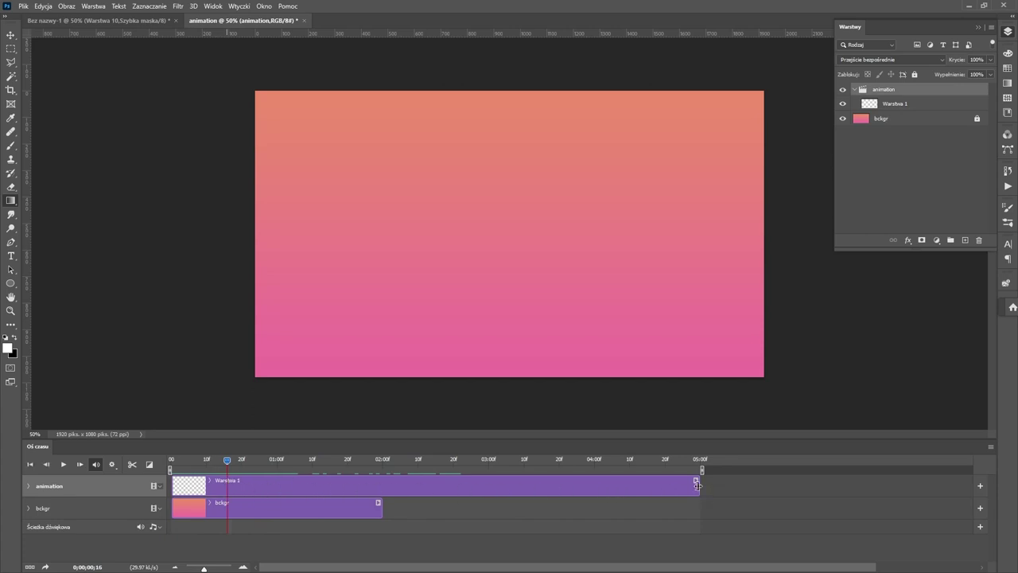
{"action": "left_click_drag", "start_coordinate": [229, 470], "coordinate": [178, 487]}
{"action": "left_click_drag", "start_coordinate": [698, 486], "coordinate": [175, 487]}
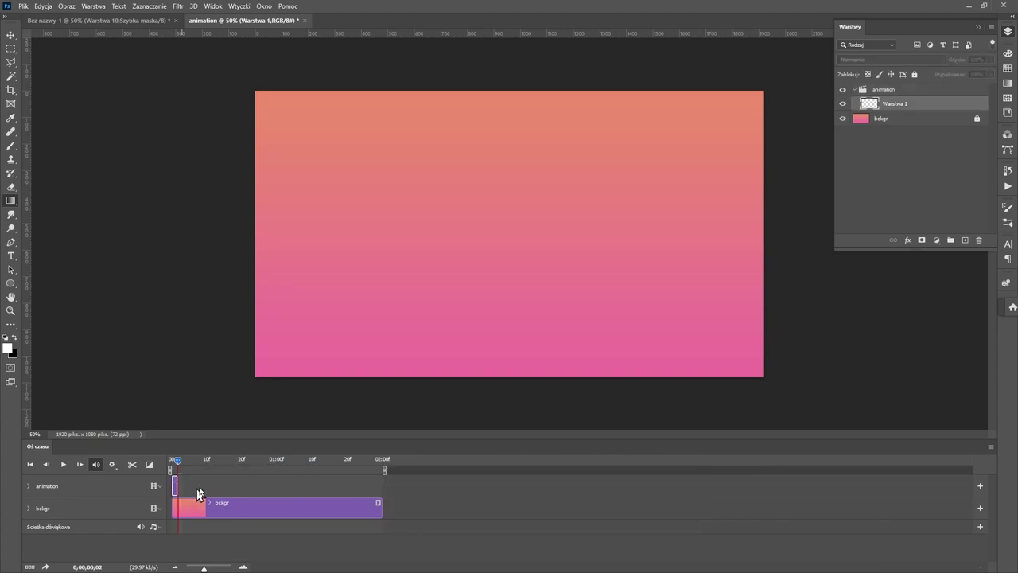
{"action": "left_click_drag", "start_coordinate": [203, 568], "coordinate": [236, 561]}
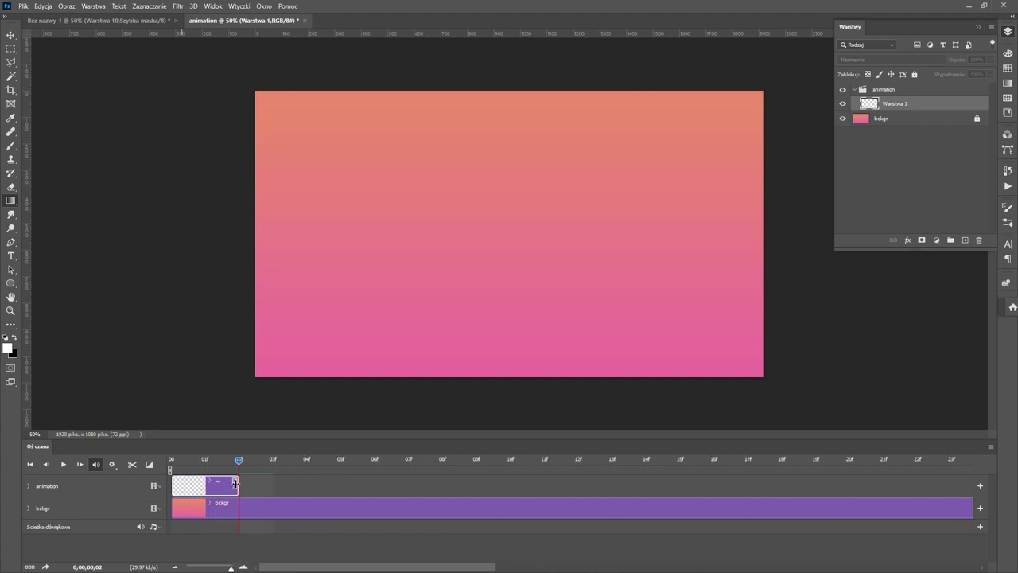
{"action": "left_click_drag", "start_coordinate": [234, 484], "coordinate": [180, 468]}
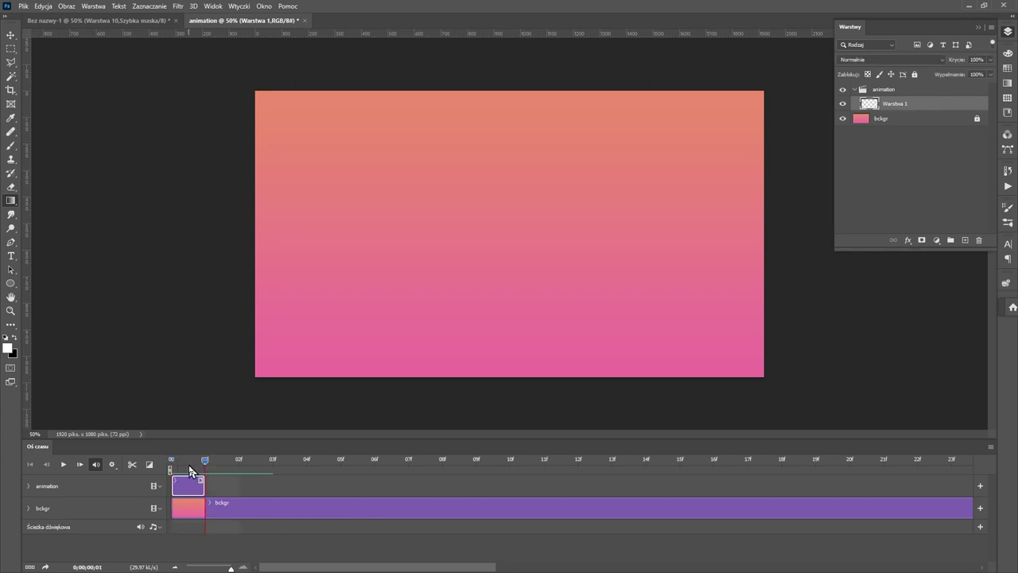
- Add fourteen more empty one-frame layers in sequence after the first one in the animation group
{"action": "left_click", "coordinate": [203, 463]}
{"action": "key", "text": "ctrl+shift+alt+n"}
{"action": "key", "text": "ctrl+shift+alt+n"}
{"action": "key", "text": "ctrl+shift+alt+n"}
{"action": "key", "text": "ctrl+shift+alt+n"}
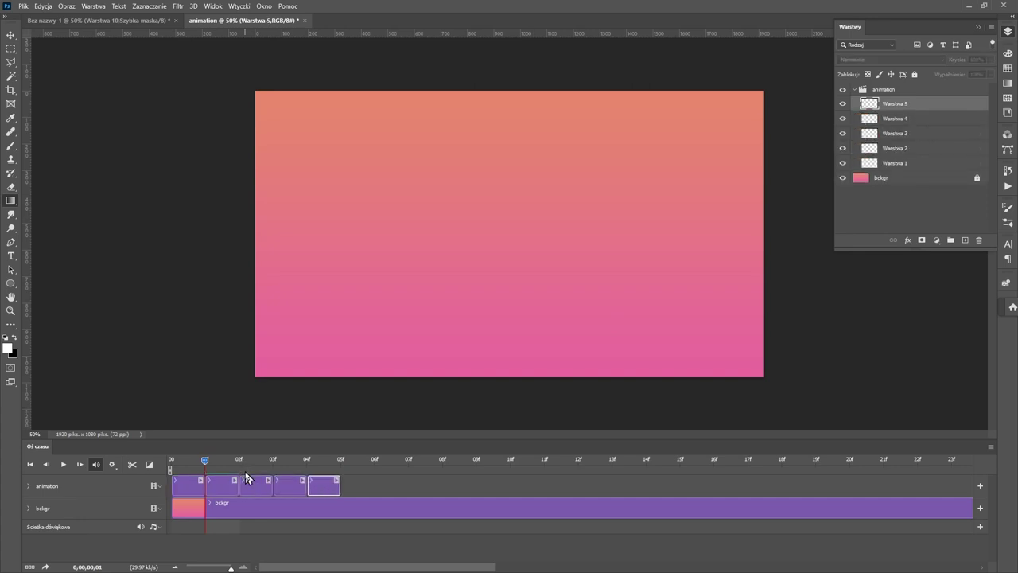
{"action": "key", "text": "ctrl+shift+alt+n"}
{"action": "key", "text": "ctrl+shift+alt+n"}
{"action": "key", "text": "ctrl+shift+alt+n"}
{"action": "key", "text": "ctrl+shift+alt+n"}
{"action": "key", "text": "ctrl+shift+alt+n"}
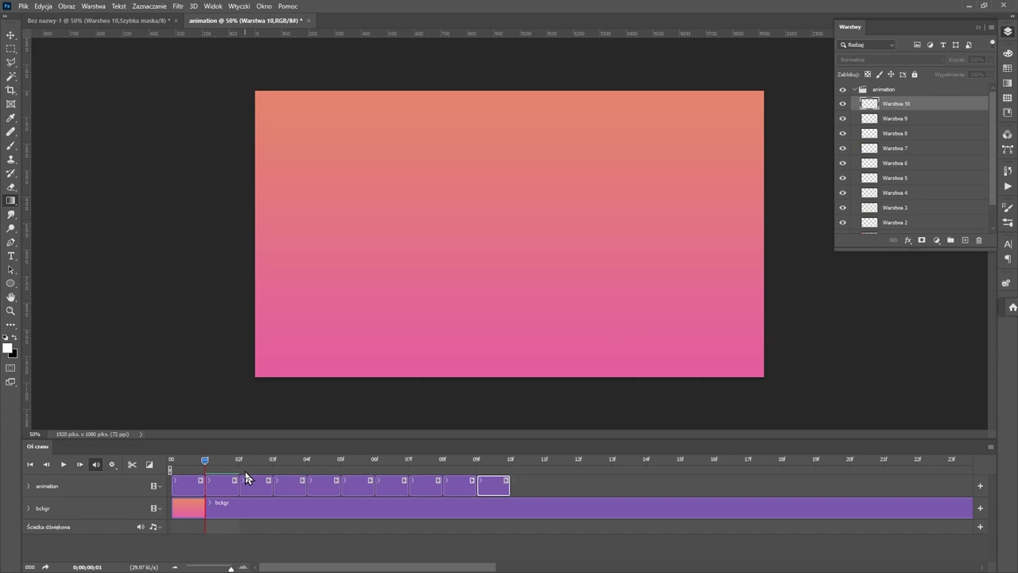
{"action": "key", "text": "ctrl+shift+alt+n"}
{"action": "key", "text": "ctrl+shift+alt+n"}
{"action": "key", "text": "ctrl+shift+alt+n"}
{"action": "key", "text": "ctrl+shift+alt+n"}
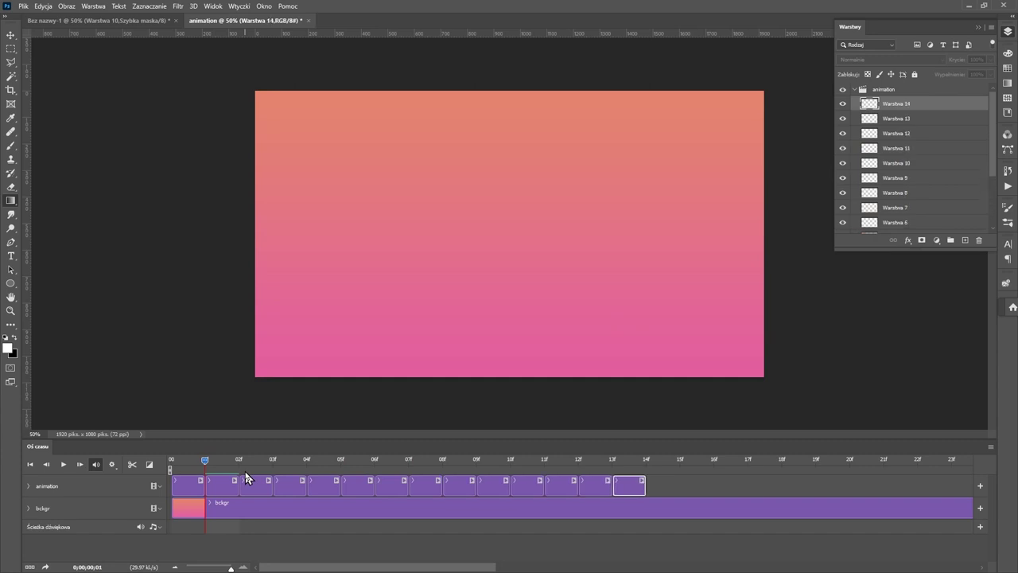
{"action": "key", "text": "ctrl+shift+alt+n"}
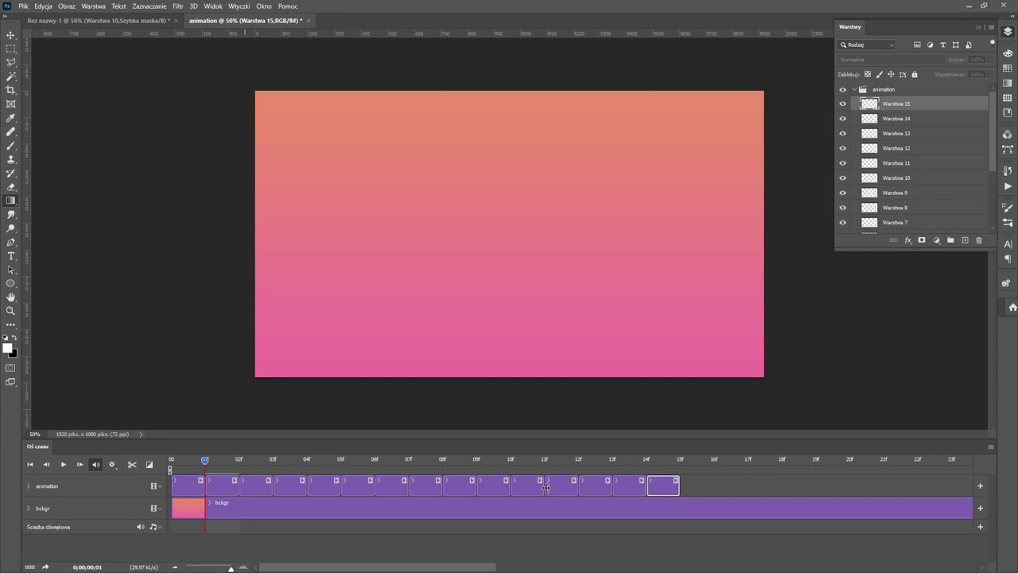
{"action": "left_click", "coordinate": [467, 488]}
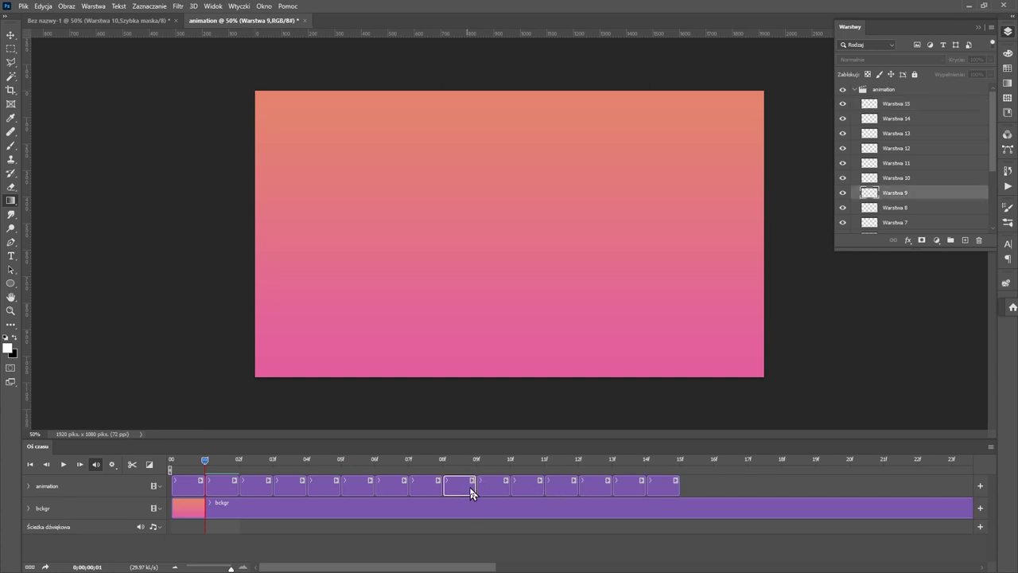
{"action": "mouse_move", "coordinate": [473, 482]}
{"action": "left_mouse_down"}
{"action": "mouse_move", "coordinate": [546, 485]}
{"action": "mouse_move", "coordinate": [488, 491]}
{"action": "left_mouse_up"}
{"action": "left_click", "coordinate": [480, 490]}
{"action": "left_click_drag", "start_coordinate": [534, 493], "coordinate": [537, 490]}
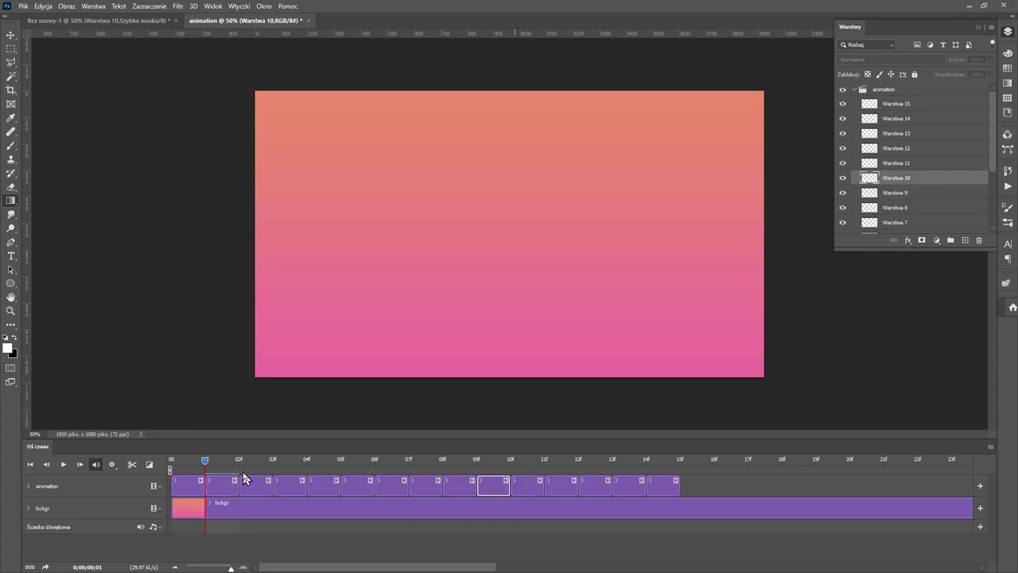
- Return the playhead to the start of the timeline and select the first one-frame clip in the animation group
{"action": "key", "text": "Left"}
{"action": "left_click", "coordinate": [169, 465]}
{"action": "left_click", "coordinate": [190, 493]}
- Save the document as animation.psd in Photoshop format in the ai na youtube folder
{"action": "key", "text": "ctrl+shift+s"}
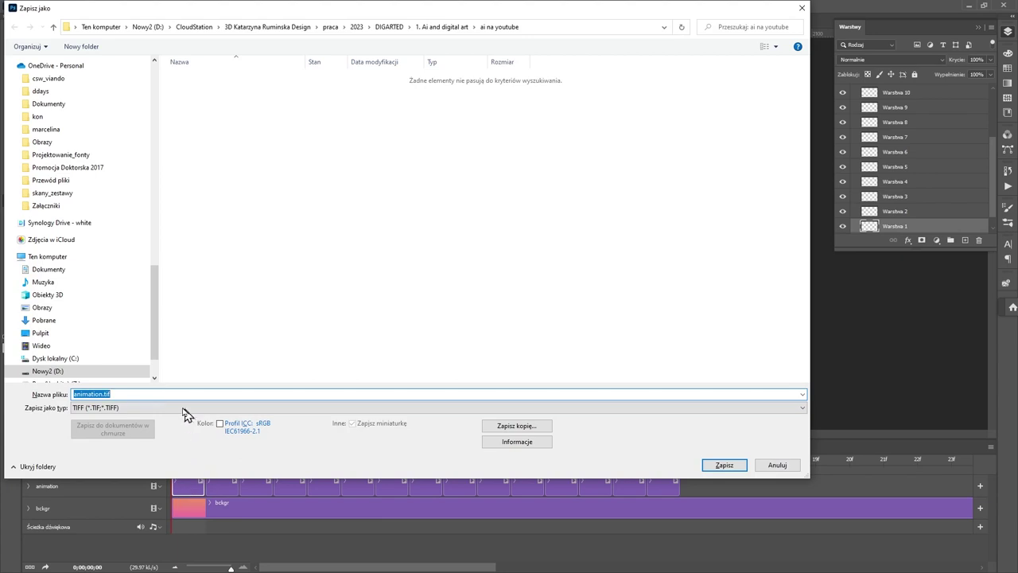
{"action": "type", "text": "an"}
{"action": "left_click", "coordinate": [202, 407]}
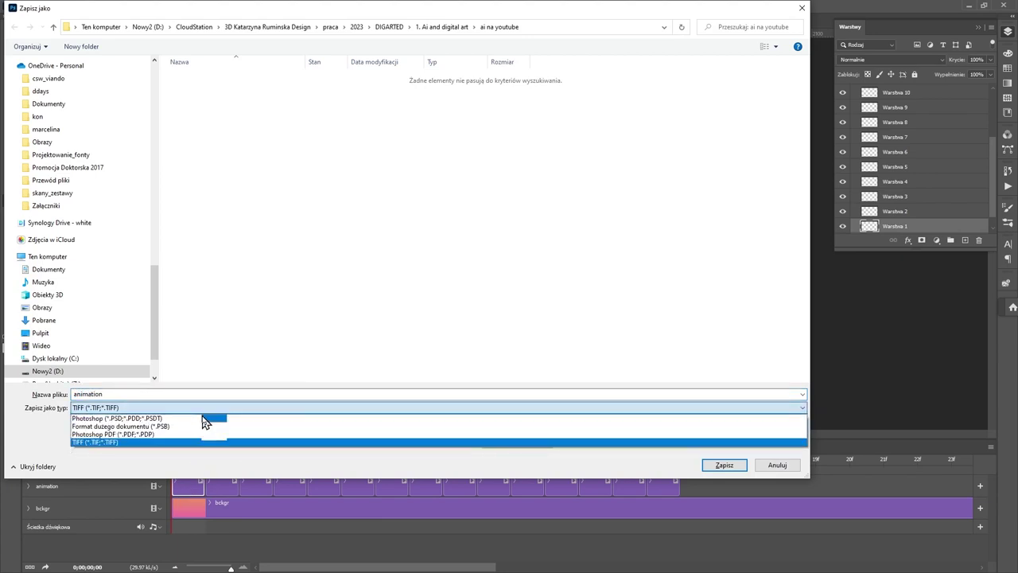
{"action": "left_click", "coordinate": [202, 419]}
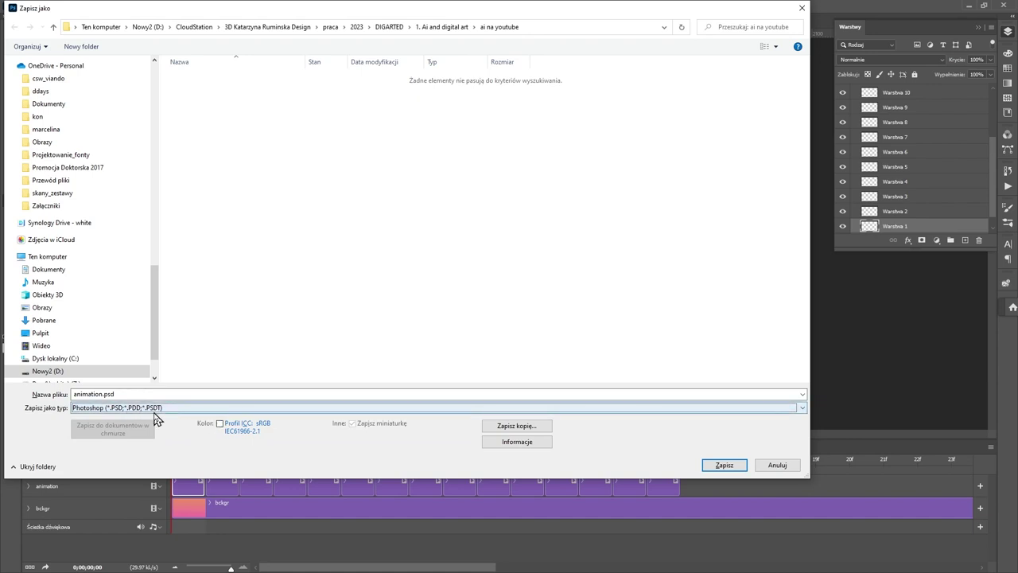
{"action": "left_click", "coordinate": [723, 466]}
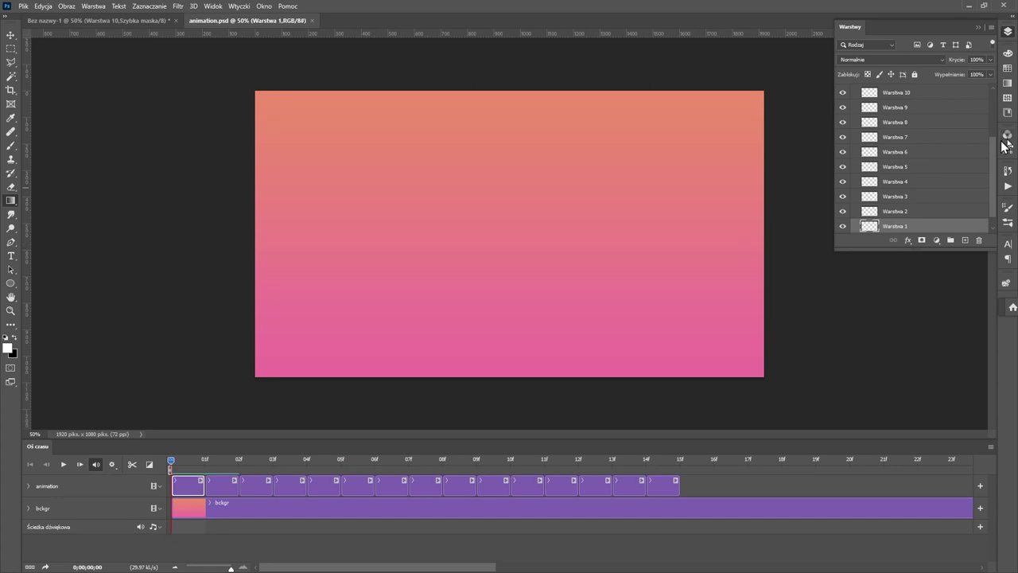
- Go through the layers Warstwa 2 to Warstwa 9 to see their matching timeline clips, and reselect Warstwa 1
{"action": "scroll", "coordinate": [937, 186], "scroll_direction": "down", "scroll_amount": 1}
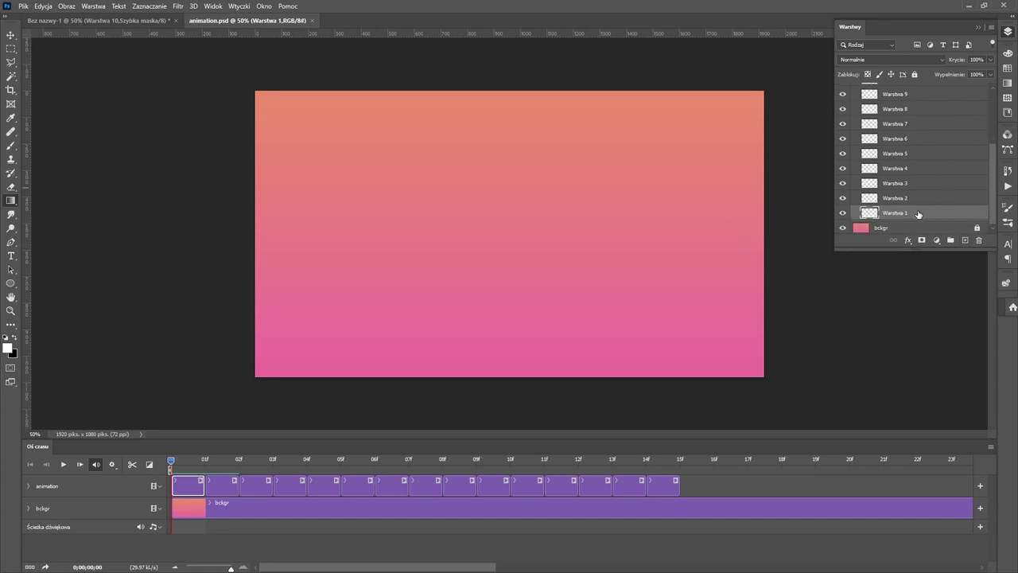
{"action": "left_click", "coordinate": [914, 198]}
{"action": "left_click", "coordinate": [914, 182]}
{"action": "left_click", "coordinate": [913, 168]}
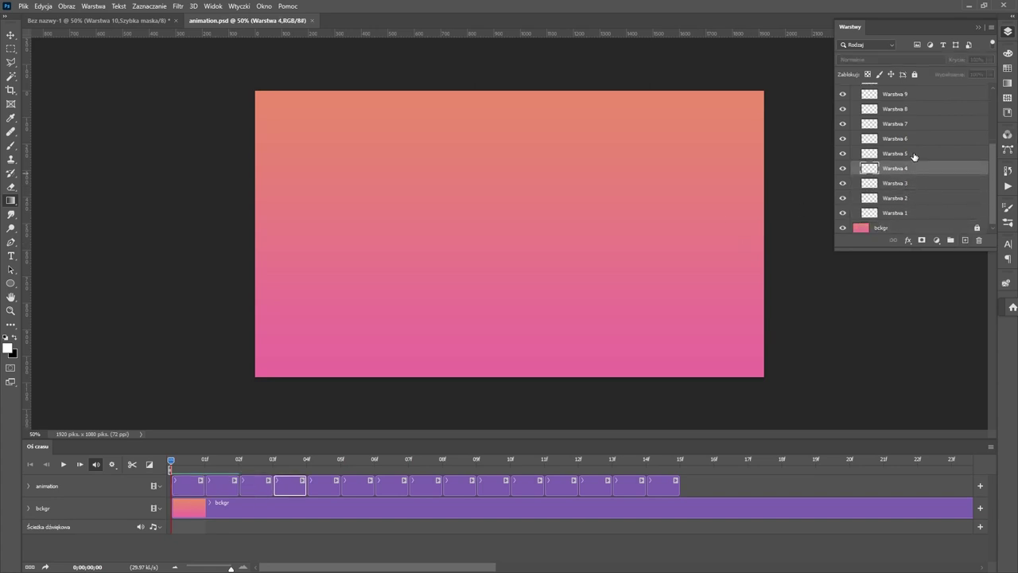
{"action": "left_click", "coordinate": [914, 155]}
{"action": "left_click", "coordinate": [903, 139]}
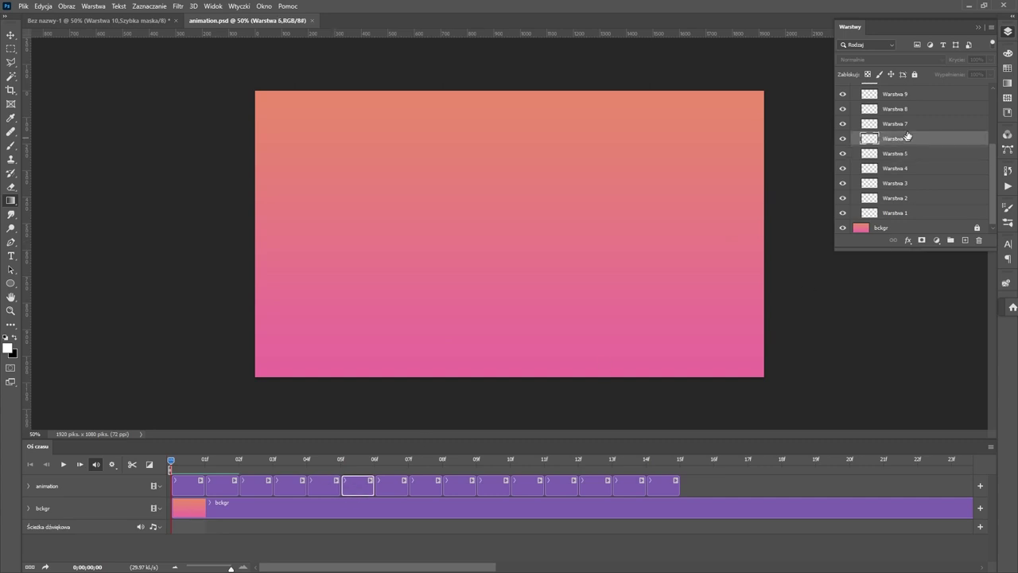
{"action": "left_click", "coordinate": [909, 125]}
{"action": "left_click", "coordinate": [913, 110]}
{"action": "left_click", "coordinate": [919, 95]}
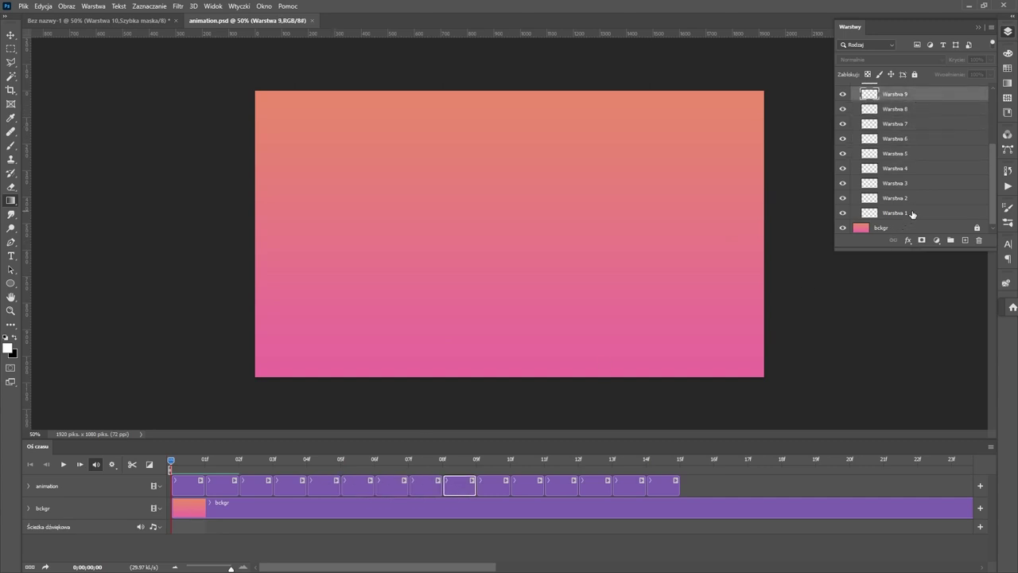
{"action": "left_click", "coordinate": [912, 213]}
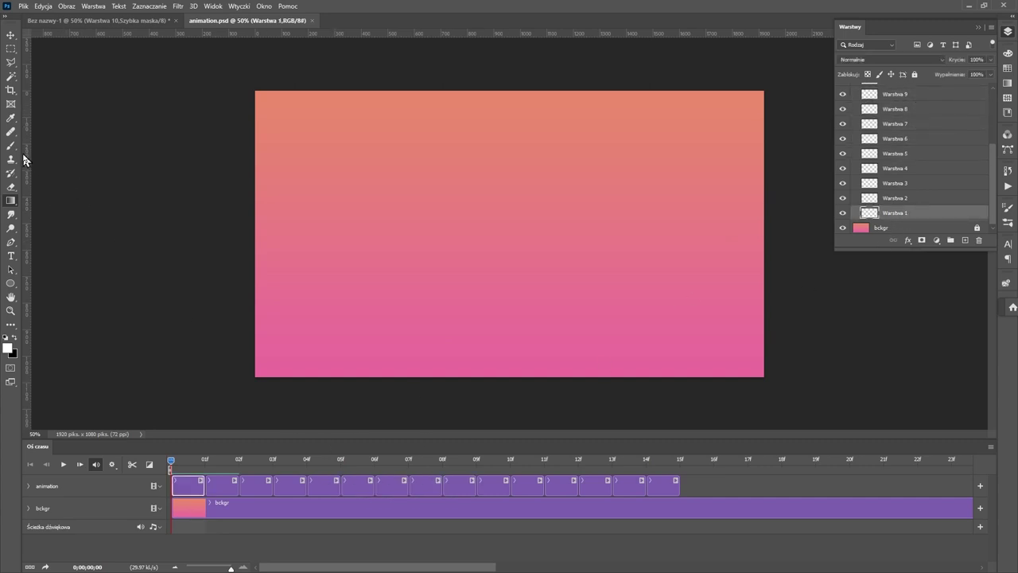
- Activate the Brush tool and display the brush presets in an enlarged list docked right below Layers
{"action": "key", "text": "b"}
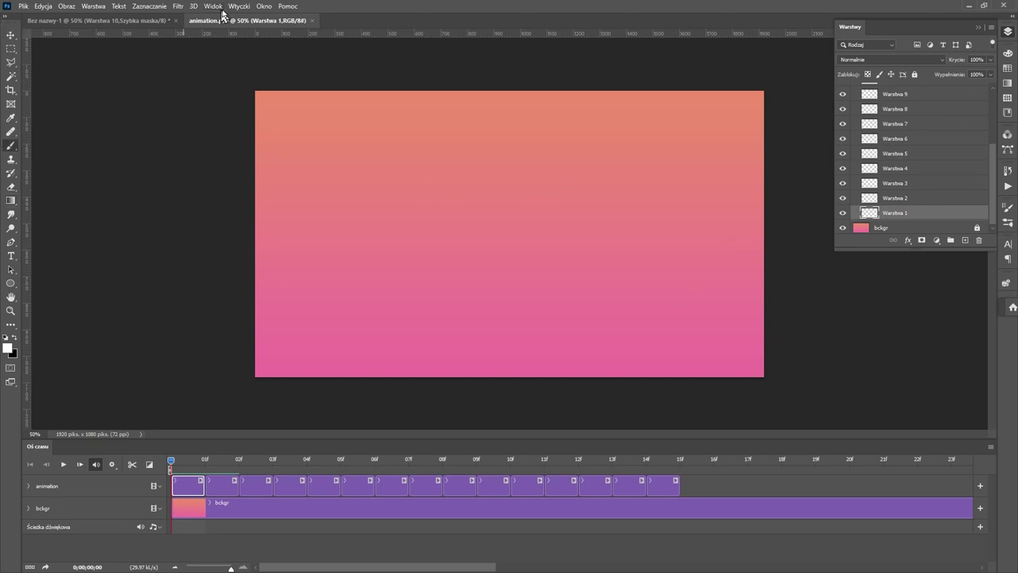
{"action": "left_click", "coordinate": [263, 5]}
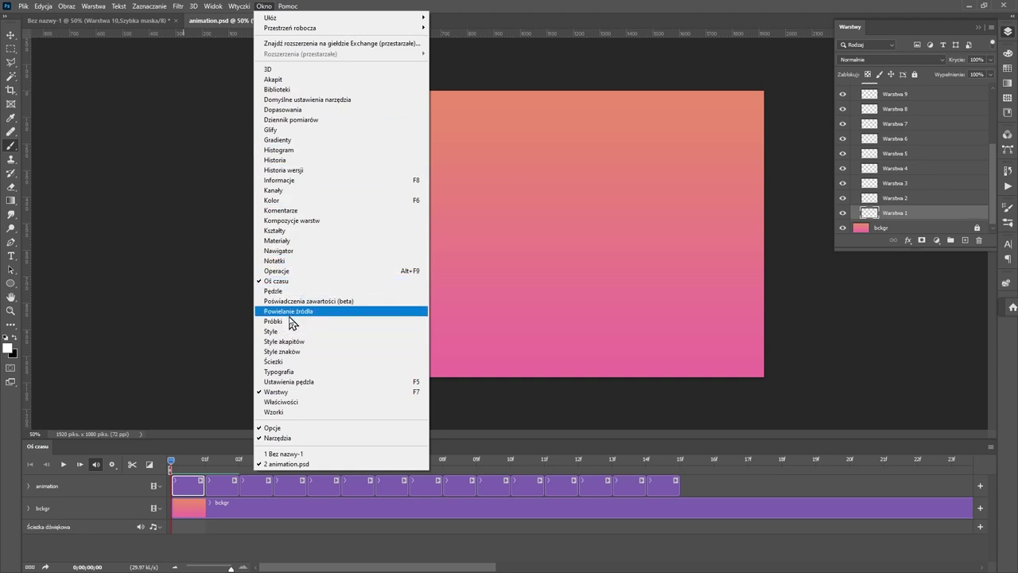
{"action": "left_click", "coordinate": [296, 291]}
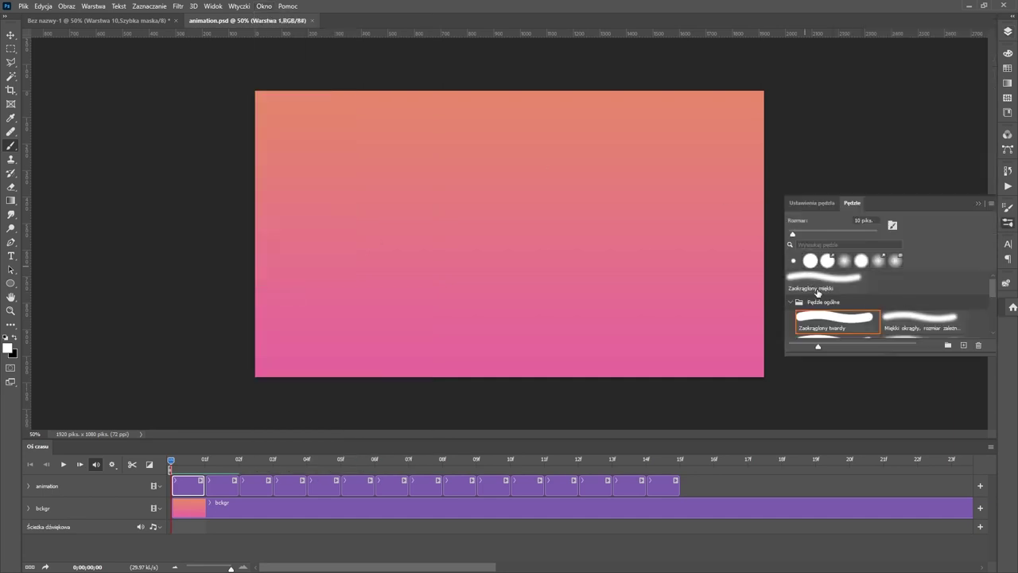
{"action": "left_click", "coordinate": [1007, 208]}
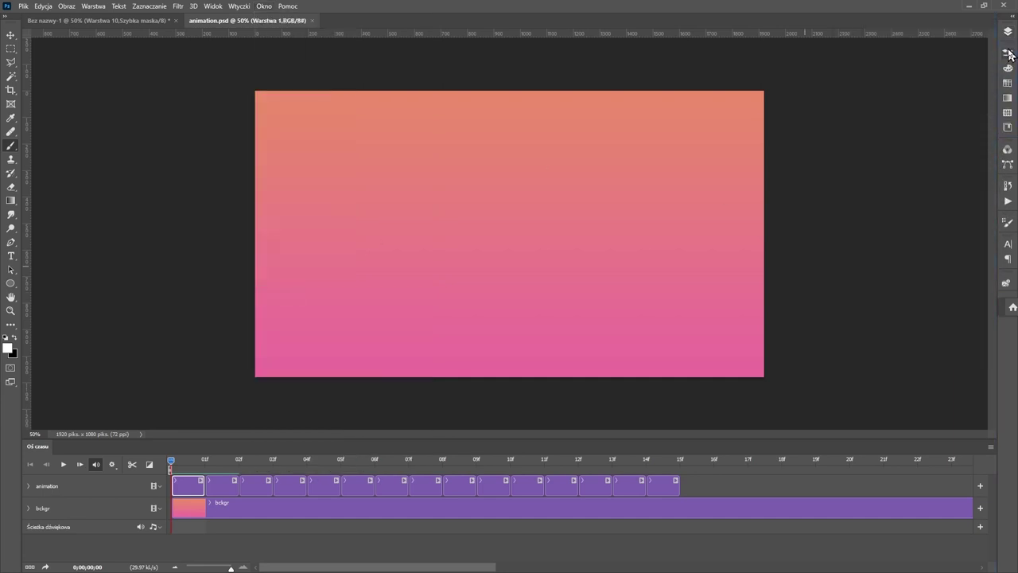
{"action": "left_click", "coordinate": [1007, 55]}
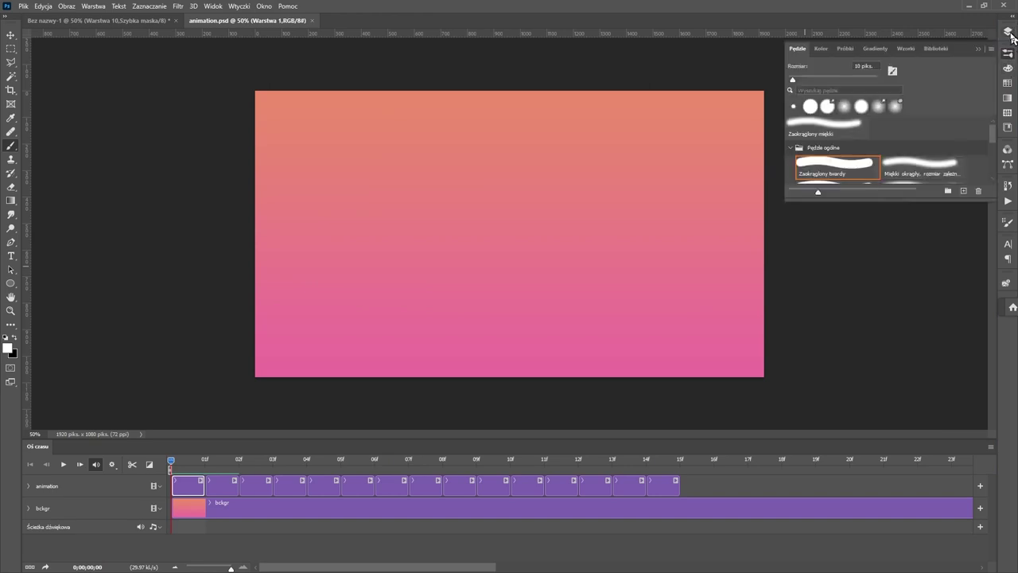
{"action": "left_click", "coordinate": [1008, 32]}
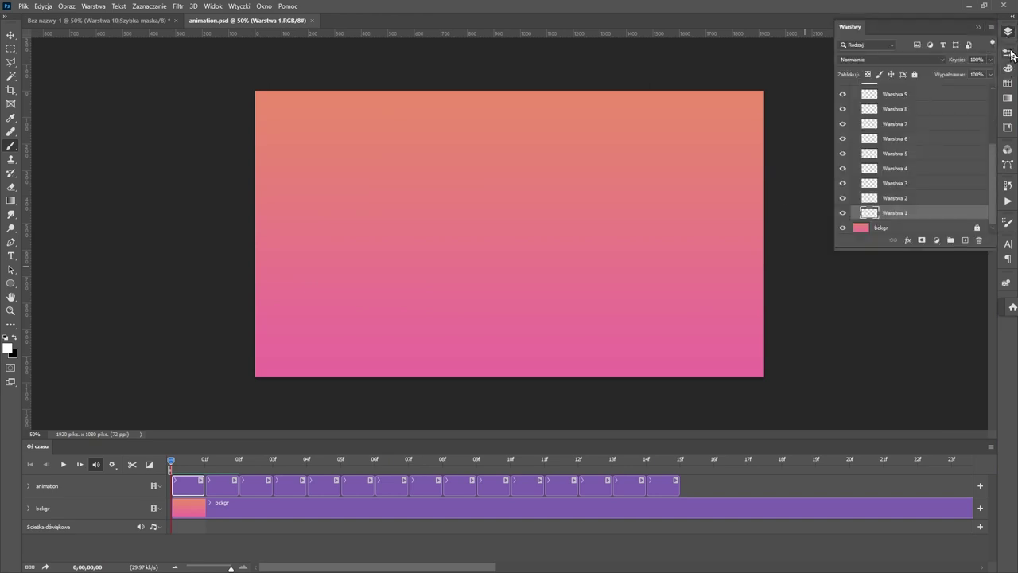
{"action": "left_click", "coordinate": [1008, 51]}
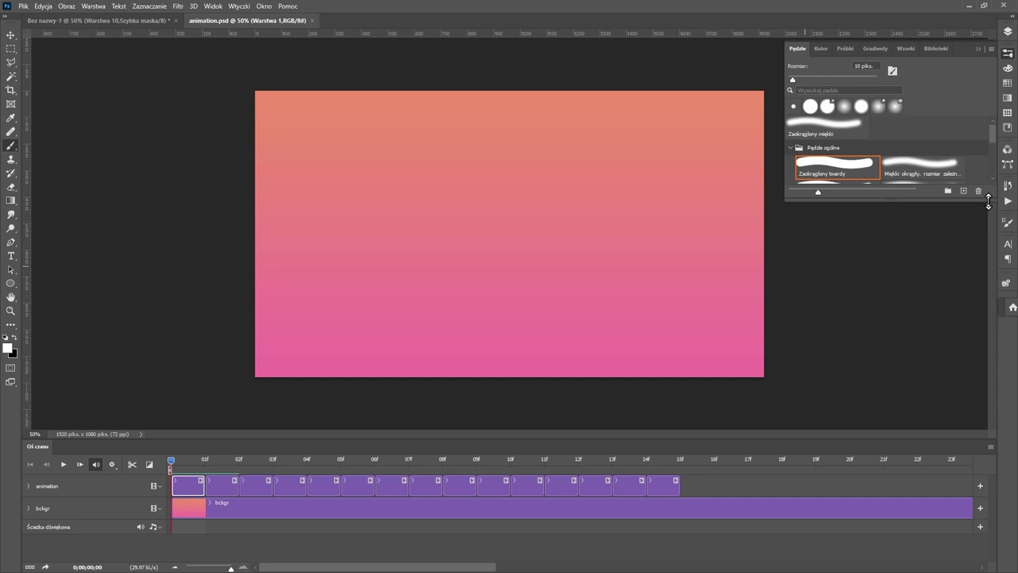
{"action": "left_click_drag", "start_coordinate": [989, 201], "coordinate": [940, 344]}
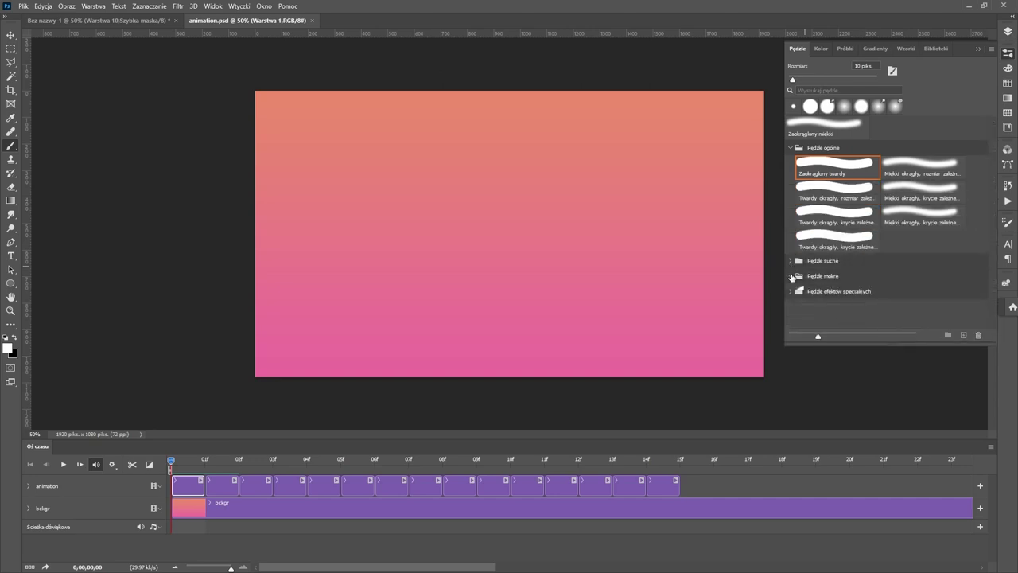
- Choose the halftone brush Odcienie ekranowe Kyle'a 35 from the special effects brush presets
{"action": "left_click", "coordinate": [792, 276]}
{"action": "scroll", "coordinate": [856, 308], "scroll_direction": "down", "scroll_amount": 3}
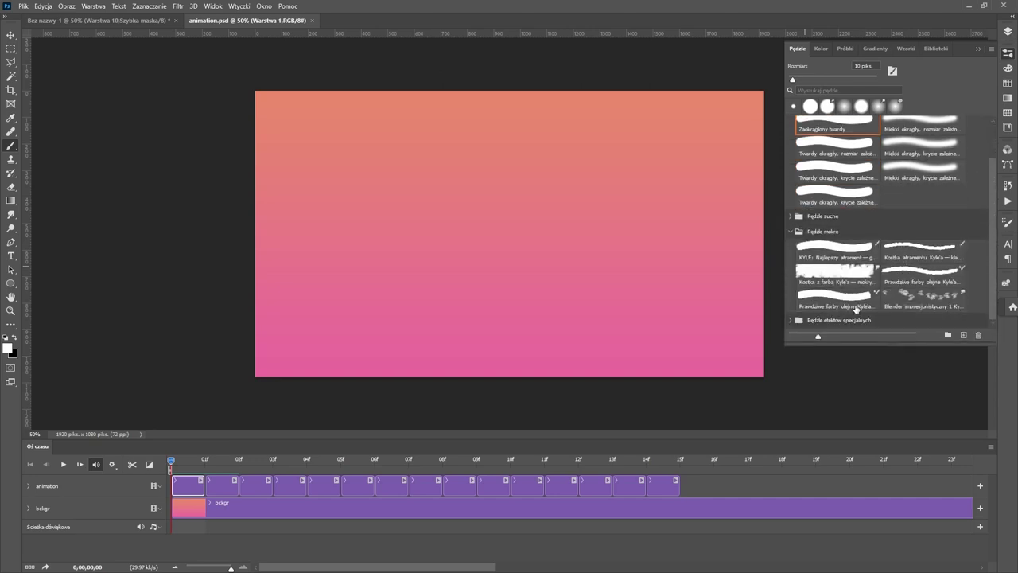
{"action": "left_click", "coordinate": [788, 321]}
{"action": "scroll", "coordinate": [874, 294], "scroll_direction": "down", "scroll_amount": 3}
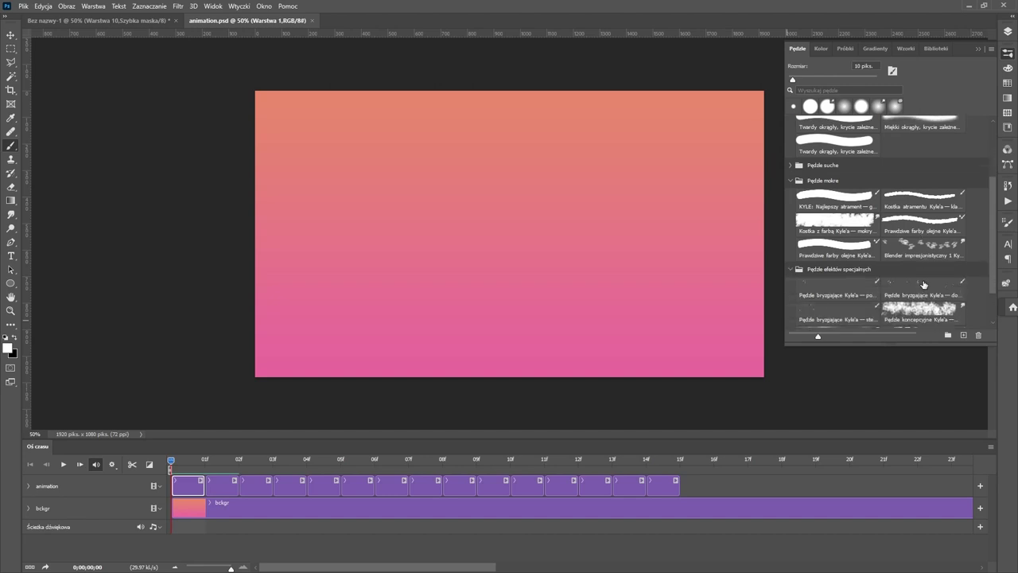
{"action": "scroll", "coordinate": [923, 283], "scroll_direction": "down", "scroll_amount": 1}
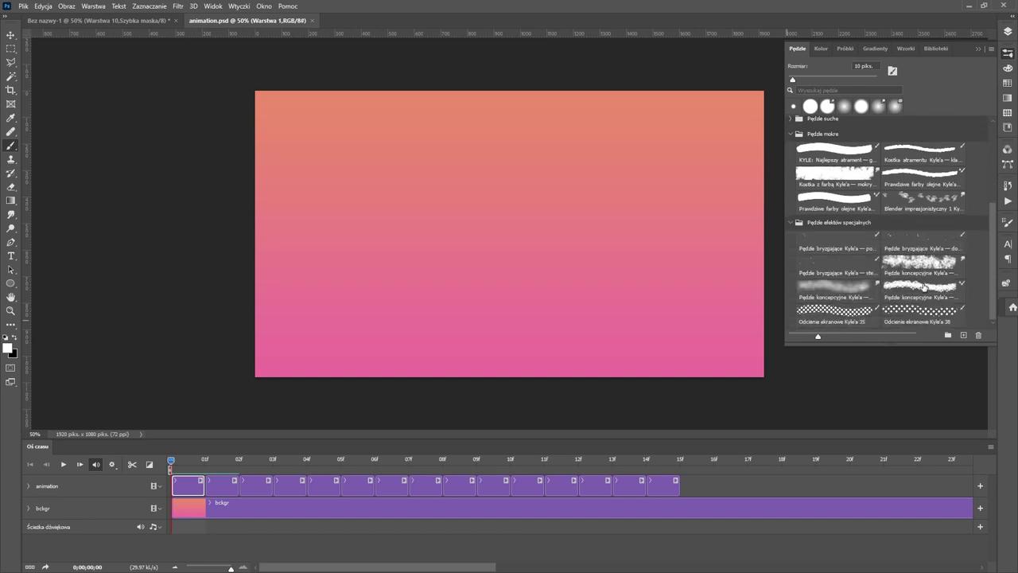
{"action": "left_click", "coordinate": [852, 309]}
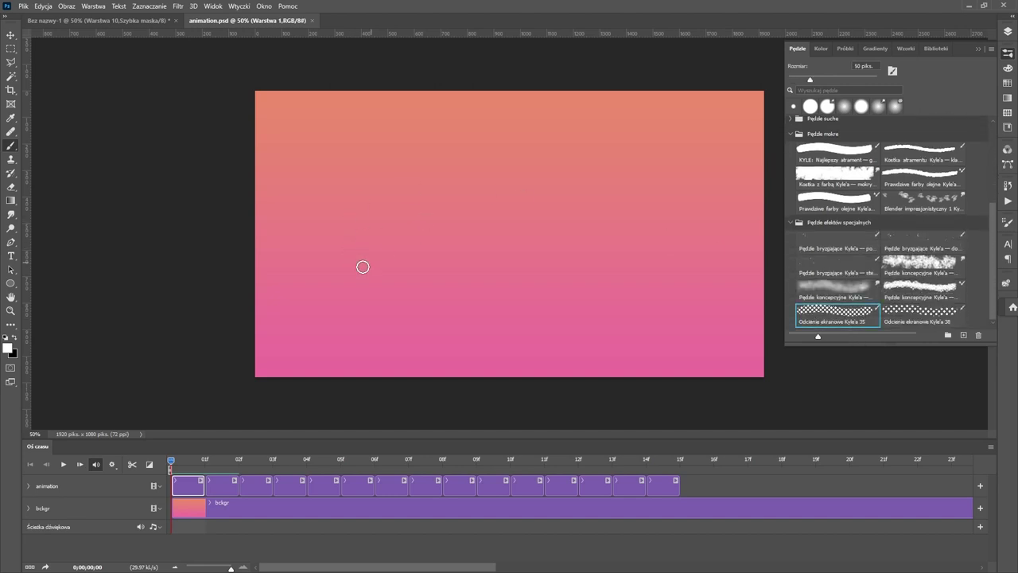
- Switch to the halftone brush Odcienie ekranowe Kyle'a 38 at 10 px, undoing the test strokes made on the canvas
{"action": "mouse_move", "coordinate": [363, 266]}
{"action": "left_mouse_down"}
{"action": "mouse_move", "coordinate": [366, 233]}
{"action": "mouse_move", "coordinate": [426, 227]}
{"action": "mouse_move", "coordinate": [443, 243]}
{"action": "mouse_move", "coordinate": [475, 230]}
{"action": "left_mouse_up"}
{"action": "key", "text": "ctrl+z"}
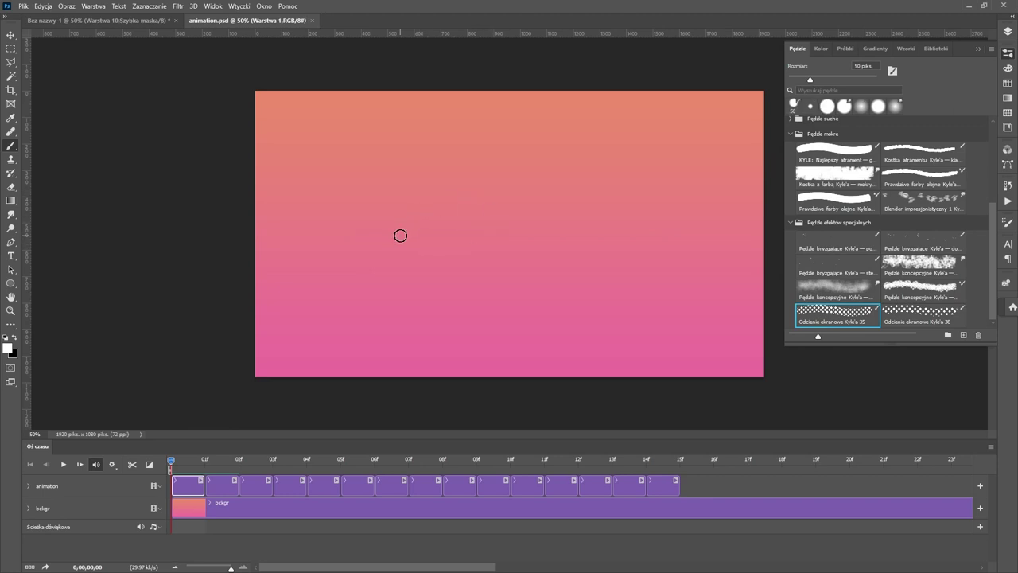
{"action": "left_click", "coordinate": [905, 318]}
{"action": "mouse_move", "coordinate": [415, 268]}
{"action": "left_mouse_down"}
{"action": "mouse_move", "coordinate": [393, 244]}
{"action": "mouse_move", "coordinate": [459, 259]}
{"action": "mouse_move", "coordinate": [450, 266]}
{"action": "left_mouse_up"}
{"action": "key", "text": "ctrl+z"}
{"action": "key", "text": "bracketleft"}
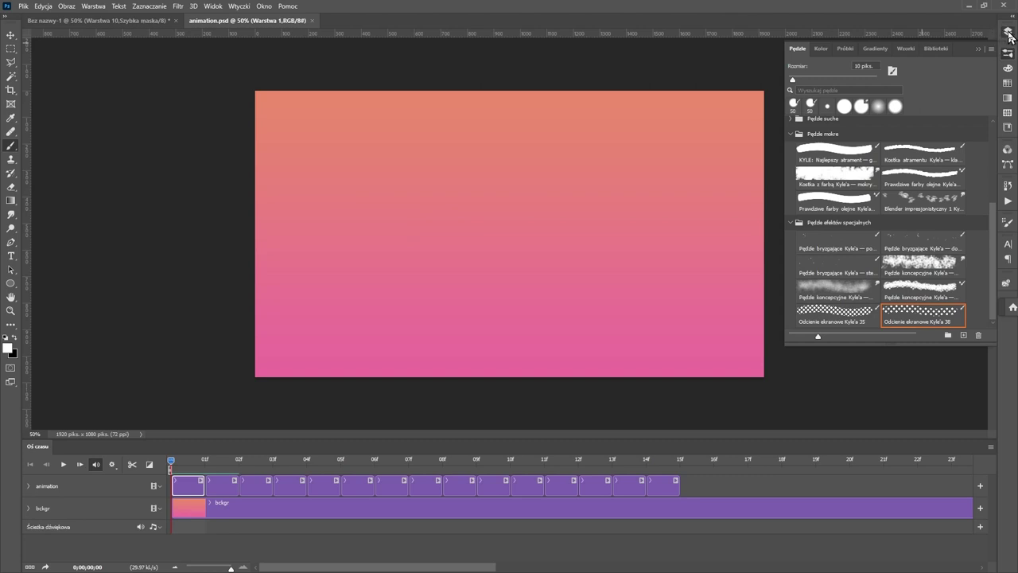
- Lock the animation group completely so that none of its layers can be edited
{"action": "left_click", "coordinate": [1008, 36]}
{"action": "scroll", "coordinate": [935, 178], "scroll_direction": "up", "scroll_amount": 3}
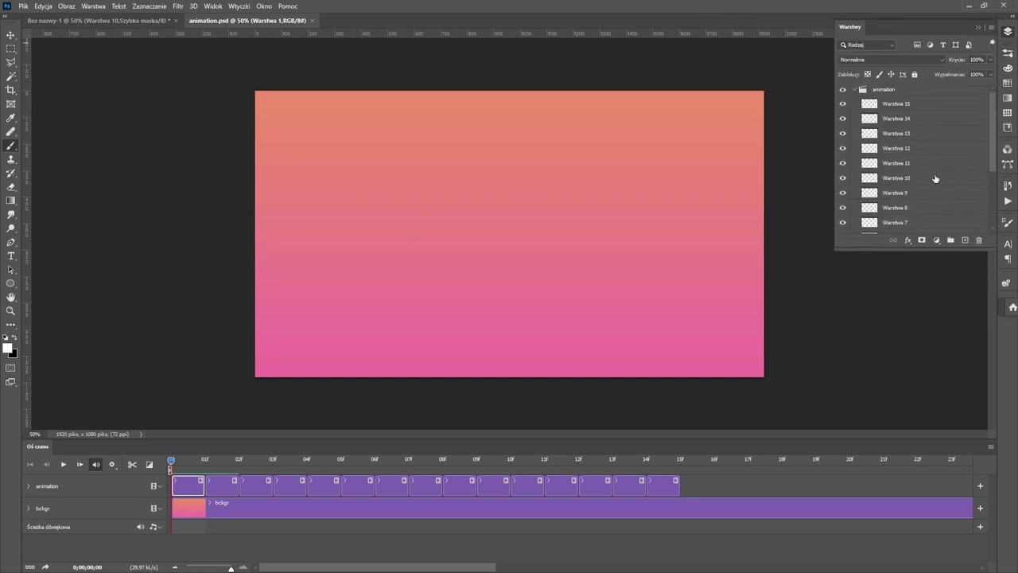
{"action": "left_click", "coordinate": [888, 91]}
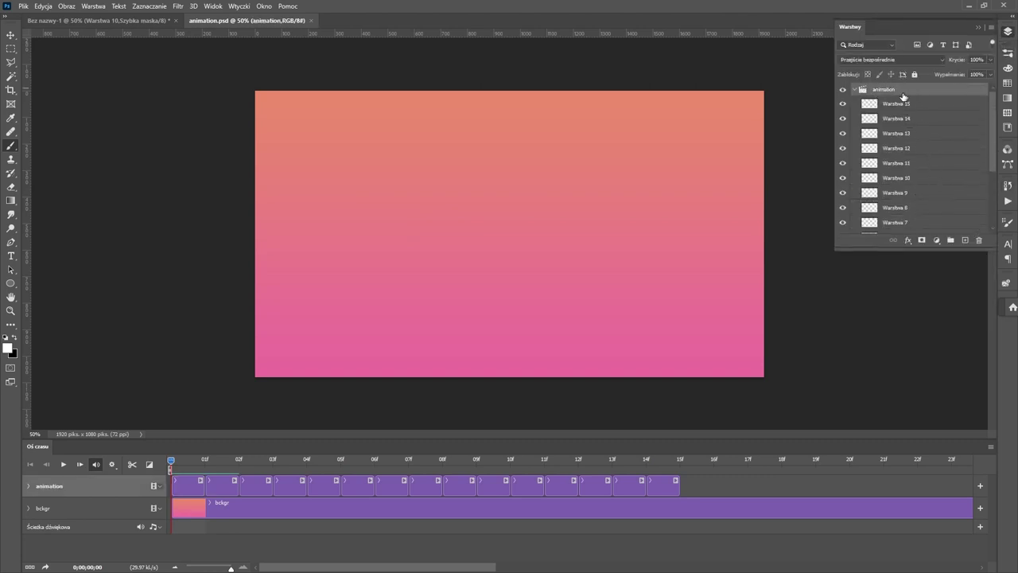
{"action": "left_click", "coordinate": [914, 74]}
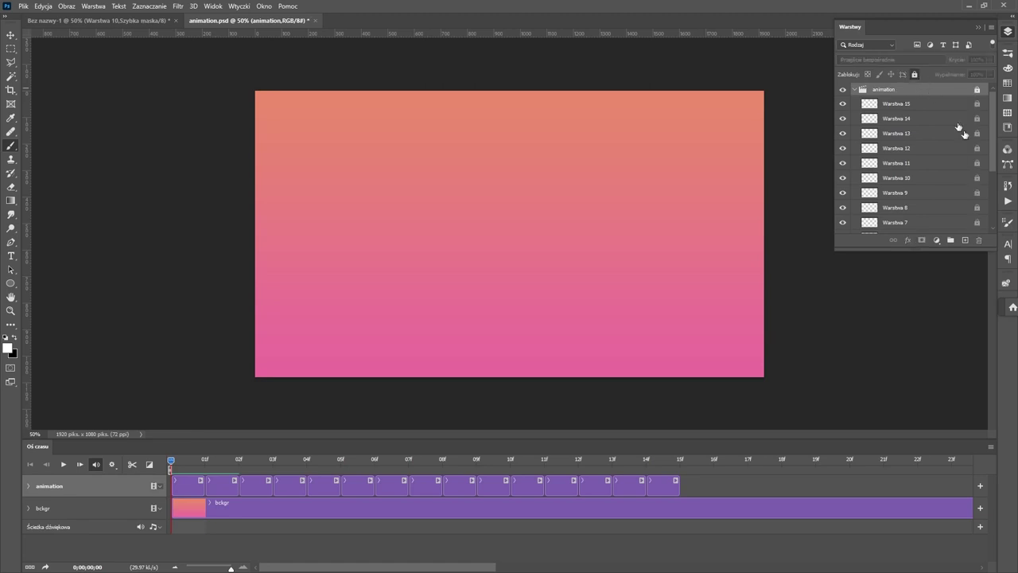
- Add a new layer, move it out above the animation group and name it path
{"action": "left_click", "coordinate": [964, 239]}
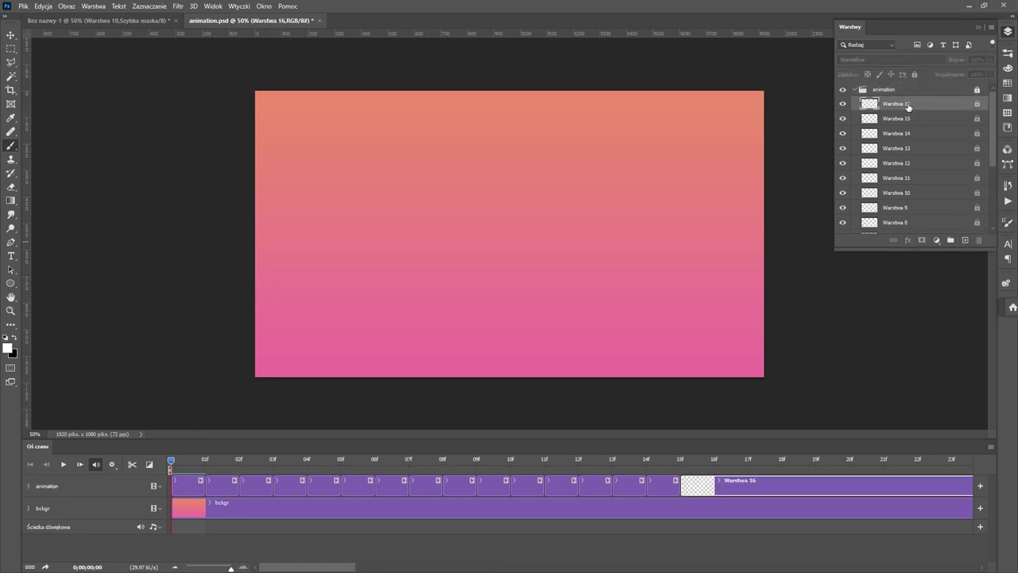
{"action": "left_click_drag", "start_coordinate": [915, 106], "coordinate": [908, 87]}
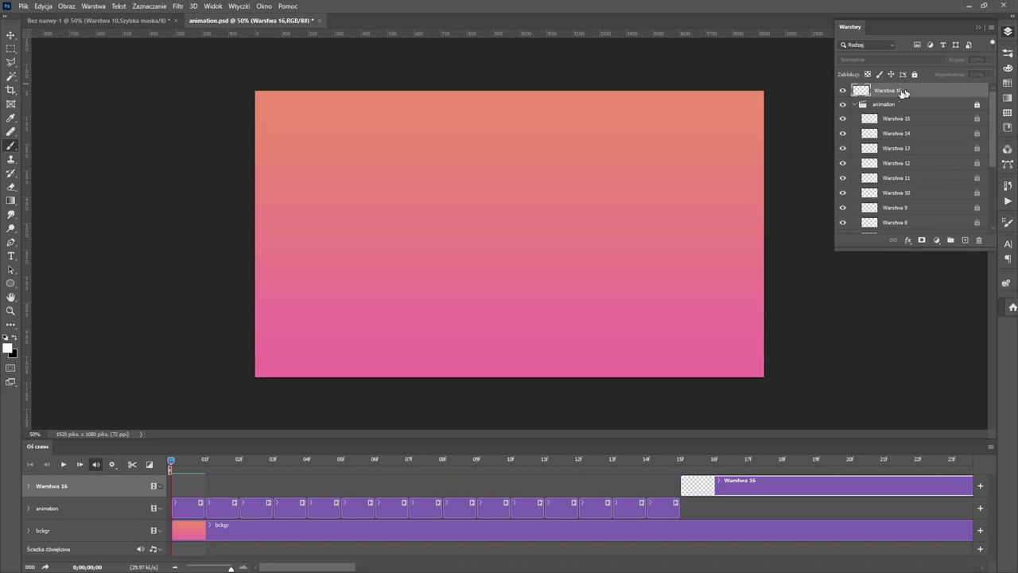
{"action": "double_click", "coordinate": [887, 90]}
{"action": "type", "text": "d"}
{"action": "key", "text": "Return"}
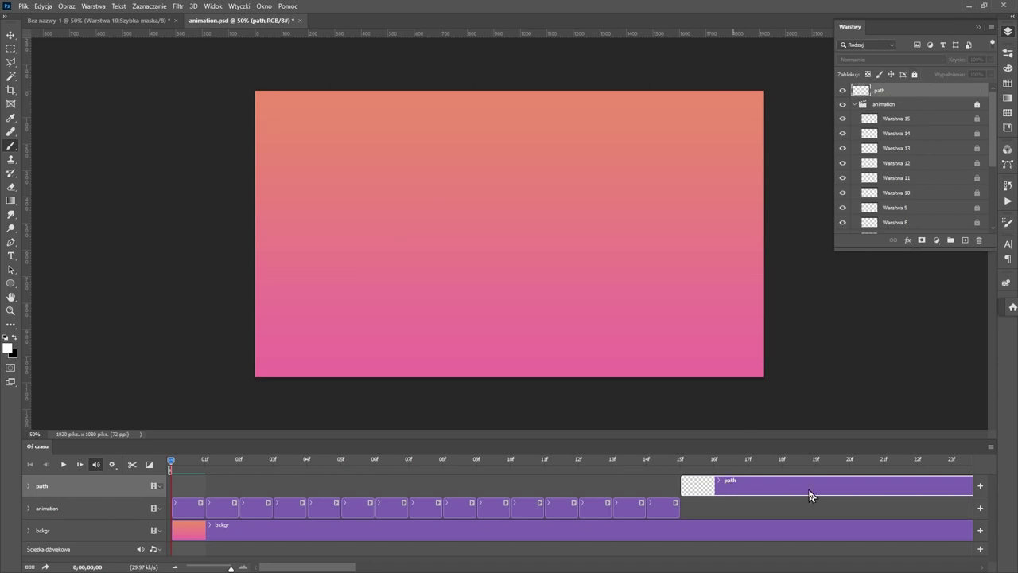
- Move the path clip to the start of the timeline and return the playhead to the first frame
{"action": "left_click_drag", "start_coordinate": [811, 491], "coordinate": [295, 485]}
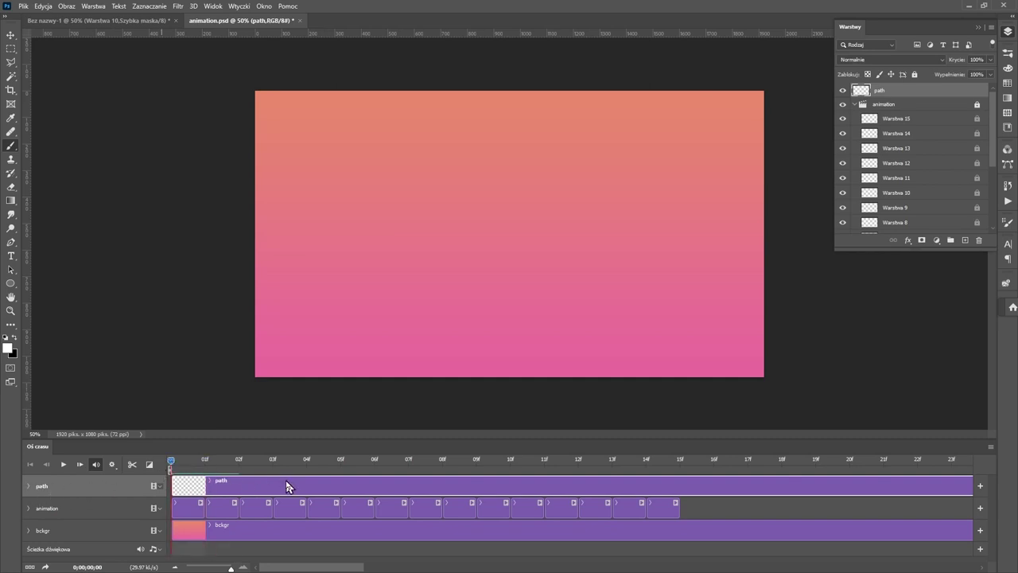
{"action": "left_click", "coordinate": [239, 461]}
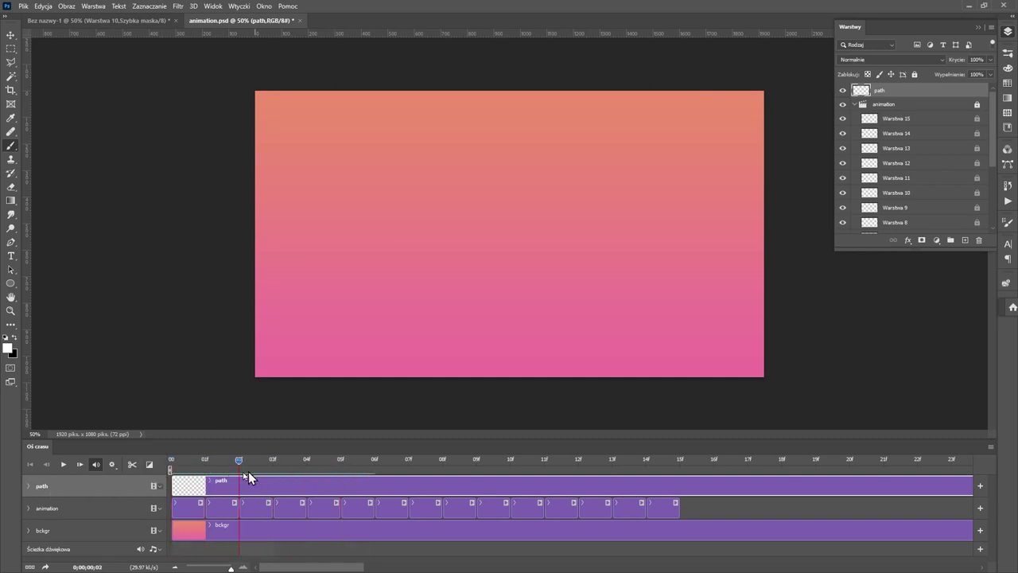
{"action": "left_click_drag", "start_coordinate": [239, 483], "coordinate": [171, 487]}
- Paint a green bouncing trajectory on the path layer, falling from the upper left through two shrinking bounces into a flat end
{"action": "left_click", "coordinate": [8, 348]}
{"action": "mouse_move", "coordinate": [355, 272]}
{"action": "left_mouse_down"}
{"action": "mouse_move", "coordinate": [392, 211]}
{"action": "mouse_move", "coordinate": [393, 255]}
{"action": "mouse_move", "coordinate": [370, 283]}
{"action": "mouse_move", "coordinate": [407, 303]}
{"action": "mouse_move", "coordinate": [385, 245]}
{"action": "left_mouse_up"}
{"action": "left_click", "coordinate": [513, 208]}
- Set the path layer's blend mode to Pomnóż, lower its opacity and lock the layer
{"action": "left_click", "coordinate": [896, 60]}
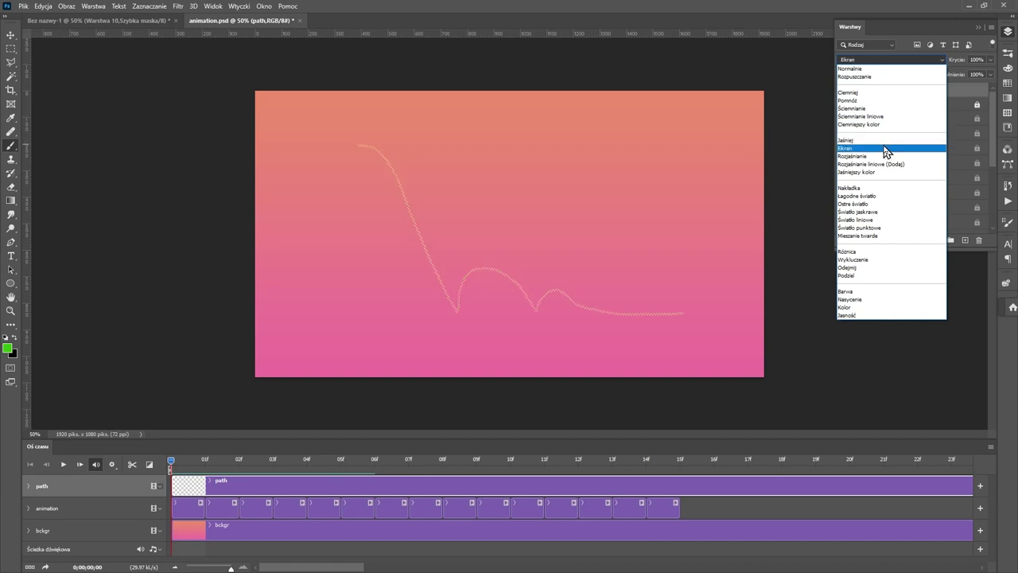
{"action": "left_click", "coordinate": [887, 101]}
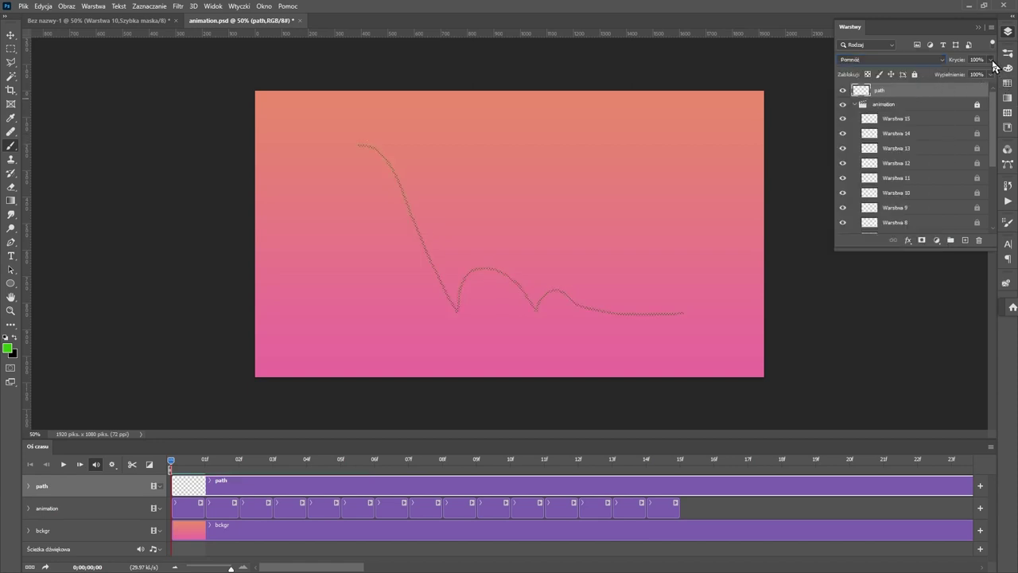
{"action": "left_click_drag", "start_coordinate": [992, 61], "coordinate": [962, 80]}
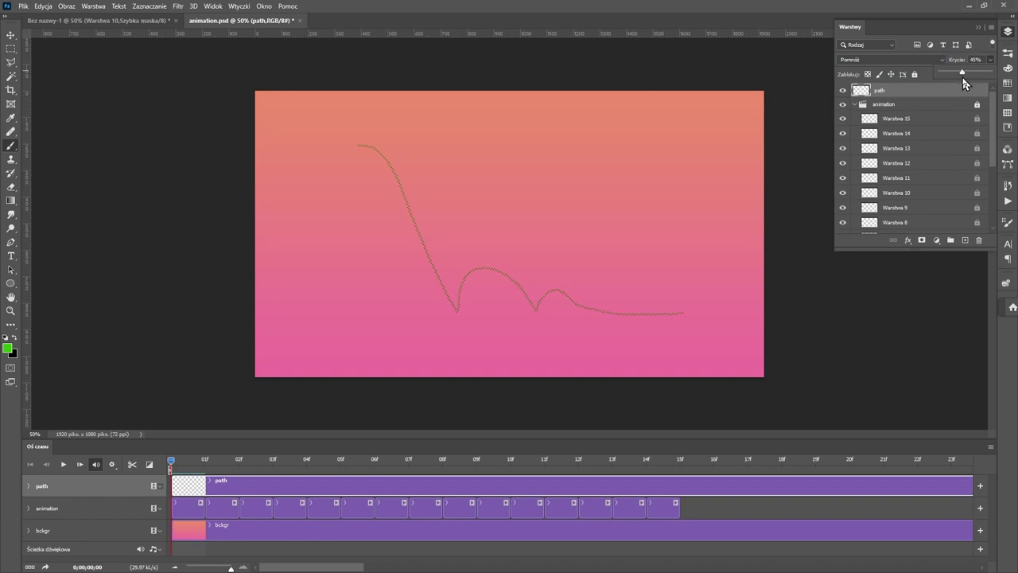
{"action": "left_click", "coordinate": [914, 74]}
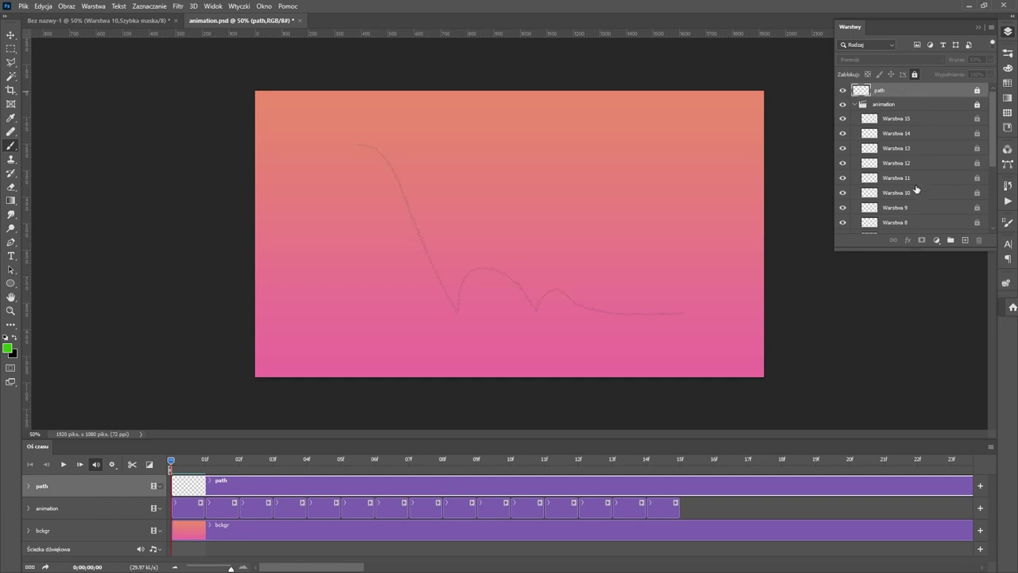
- Unlock the animation group and select the clip Warstwa 1 at the first frame with white as the foreground color
{"action": "scroll", "coordinate": [910, 155], "scroll_direction": "down", "scroll_amount": 5}
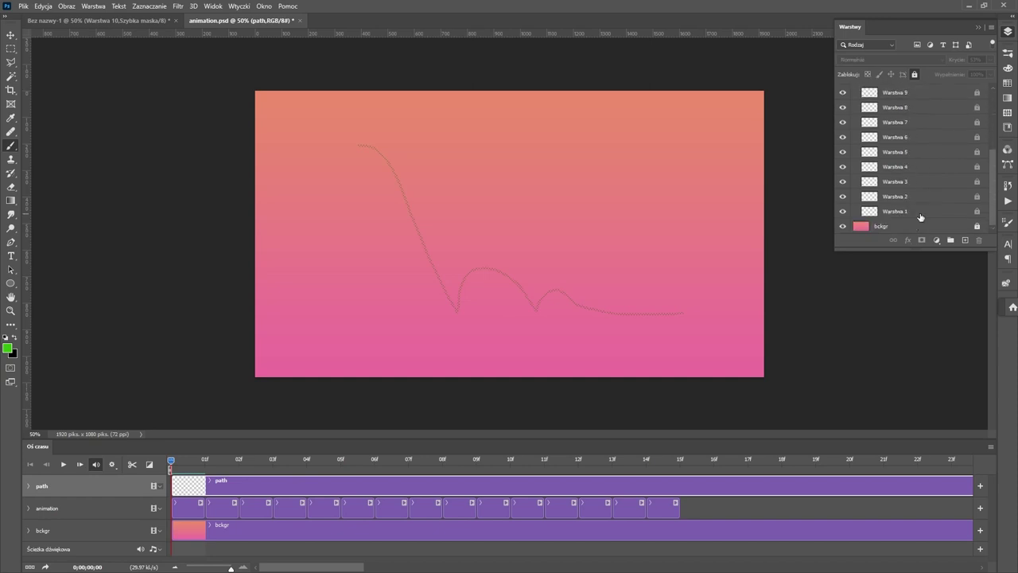
{"action": "left_click", "coordinate": [186, 509]}
{"action": "scroll", "coordinate": [992, 112], "scroll_direction": "up", "scroll_amount": 5}
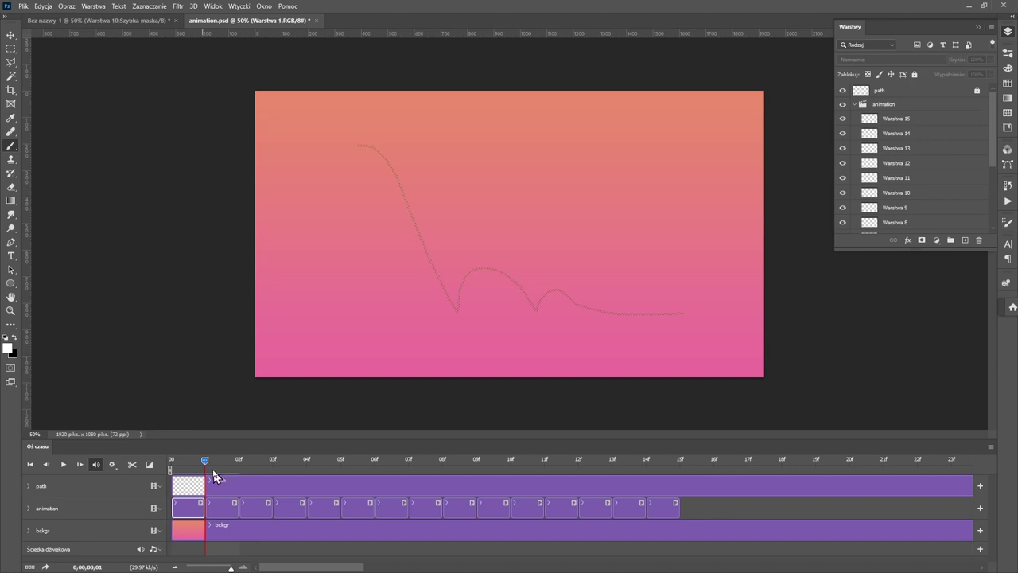
{"action": "left_click_drag", "start_coordinate": [208, 463], "coordinate": [182, 476]}
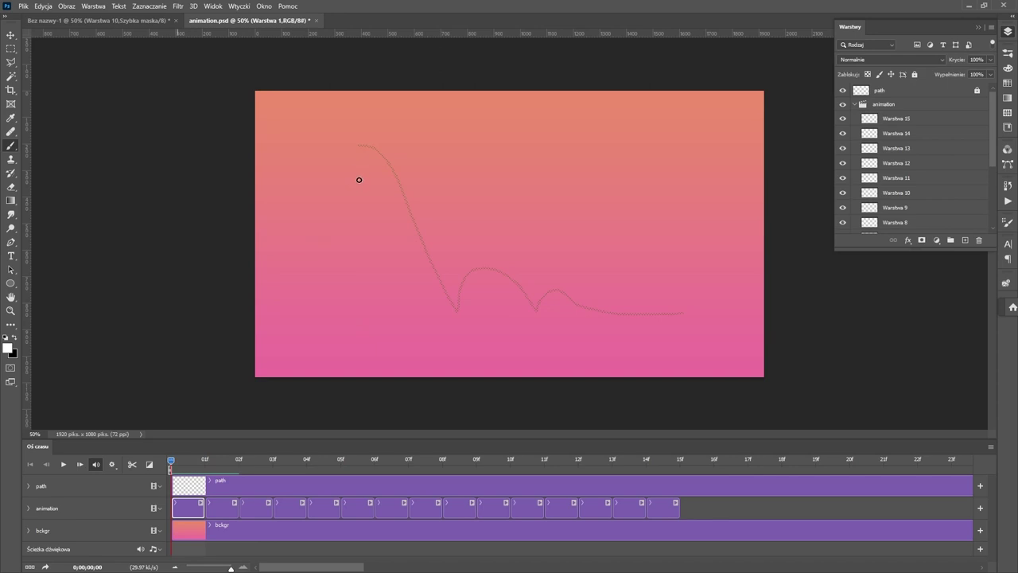
- Draw a white halftone circle around the start of the trajectory on Warstwa 1
{"action": "scroll", "coordinate": [431, 183], "scroll_direction": "up", "scroll_amount": 8}
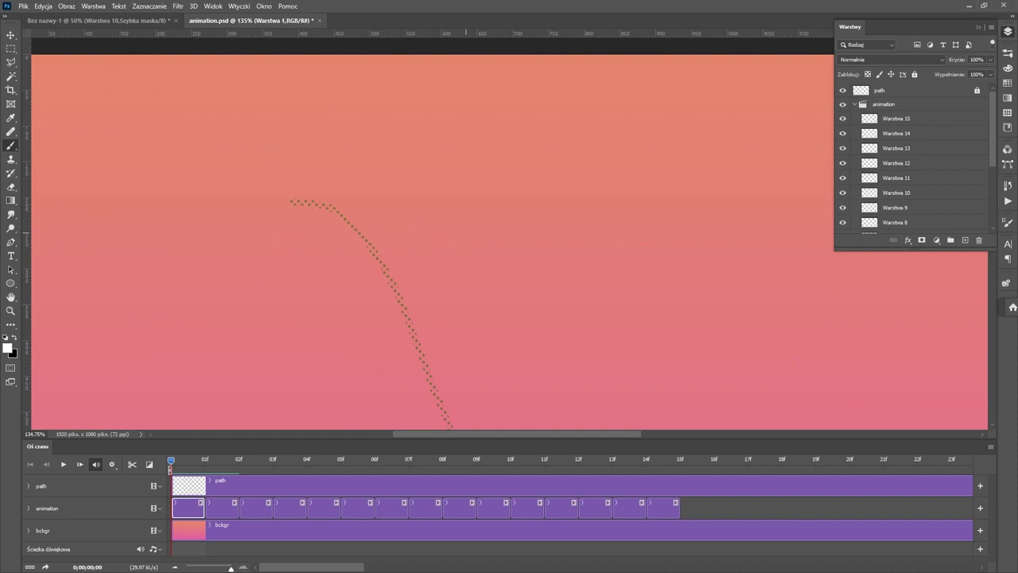
{"action": "mouse_move", "coordinate": [285, 162]}
{"action": "left_mouse_down"}
{"action": "mouse_move", "coordinate": [230, 215]}
{"action": "mouse_move", "coordinate": [262, 277]}
{"action": "mouse_move", "coordinate": [325, 290]}
{"action": "mouse_move", "coordinate": [378, 260]}
{"action": "mouse_move", "coordinate": [389, 217]}
{"action": "mouse_move", "coordinate": [332, 154]}
{"action": "left_mouse_up"}
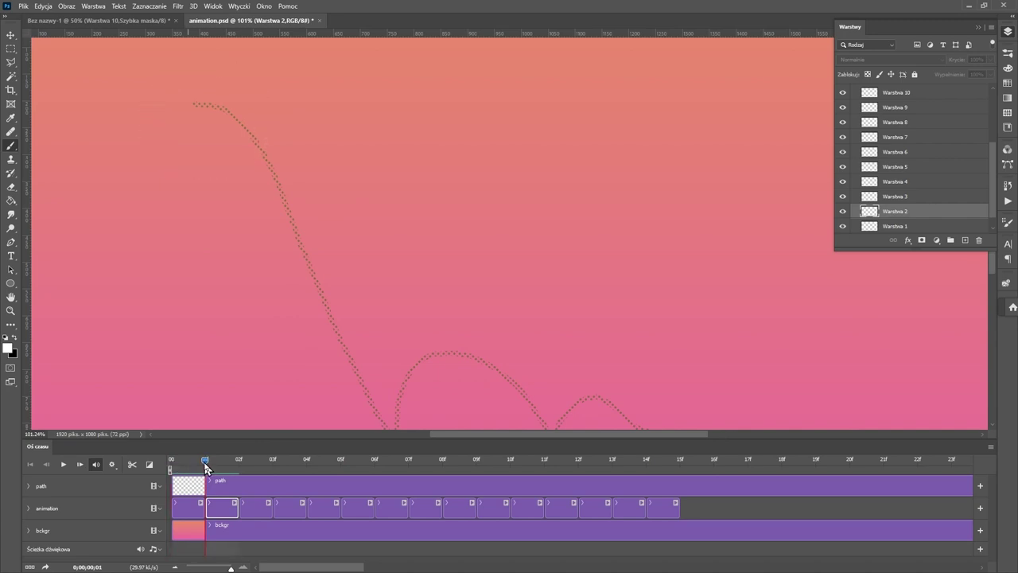
- Draw a smaller circle slightly further down the trajectory on Warstwa 2 and scrub back to compare it with the first frame
{"action": "mouse_move", "coordinate": [208, 469]}
{"action": "left_mouse_down"}
{"action": "mouse_move", "coordinate": [180, 468]}
{"action": "mouse_move", "coordinate": [205, 466]}
{"action": "left_mouse_up"}
{"action": "mouse_move", "coordinate": [242, 125]}
{"action": "left_mouse_down"}
{"action": "mouse_move", "coordinate": [216, 160]}
{"action": "mouse_move", "coordinate": [236, 189]}
{"action": "mouse_move", "coordinate": [280, 193]}
{"action": "mouse_move", "coordinate": [303, 164]}
{"action": "mouse_move", "coordinate": [290, 133]}
{"action": "mouse_move", "coordinate": [244, 125]}
{"action": "left_mouse_up"}
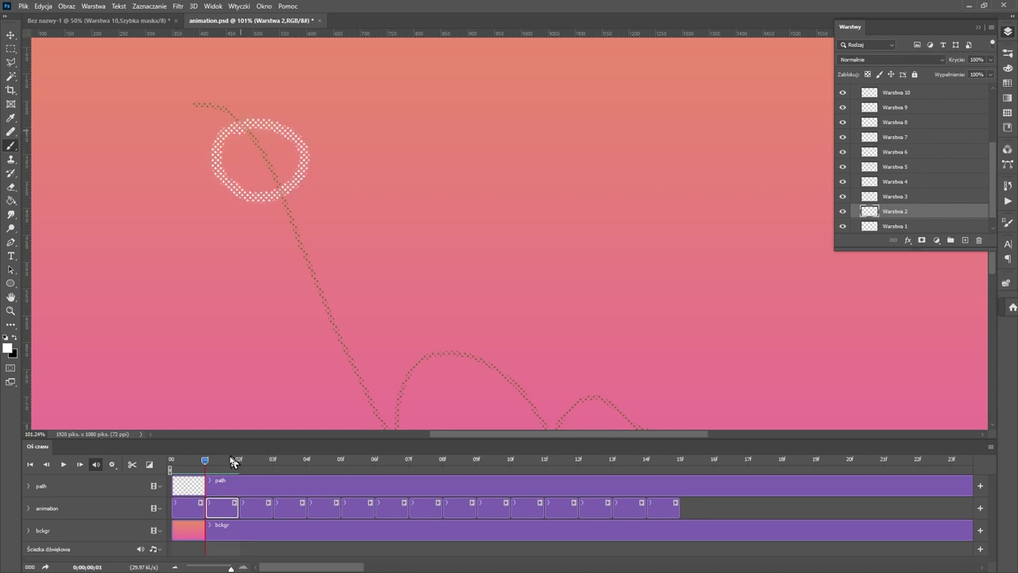
{"action": "left_click_drag", "start_coordinate": [206, 469], "coordinate": [159, 473]}
{"action": "left_click_drag", "start_coordinate": [190, 472], "coordinate": [144, 506]}
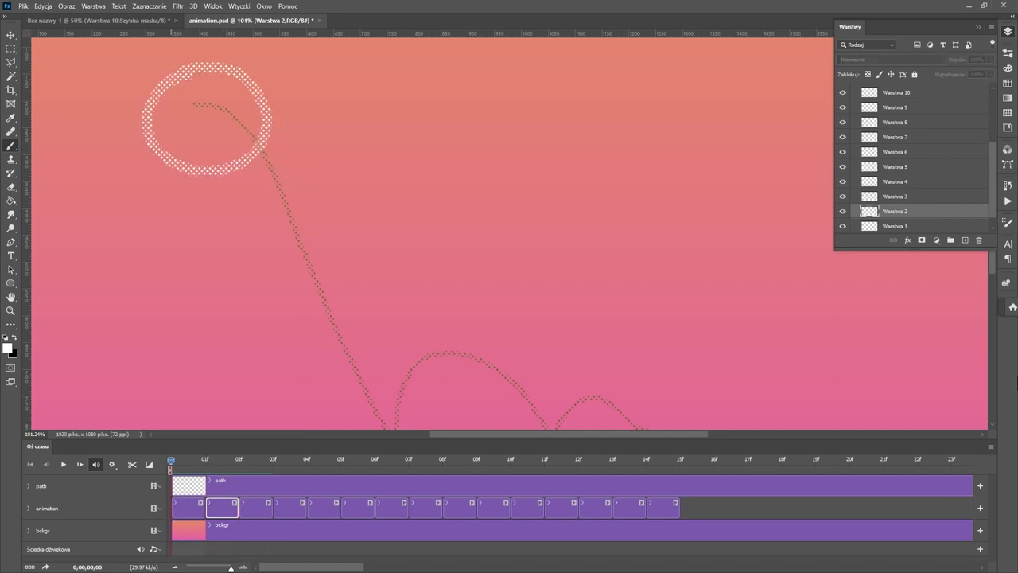
- Enable onion skins for the timeline and increase the number of frames shown before the current one
{"action": "left_click", "coordinate": [990, 448]}
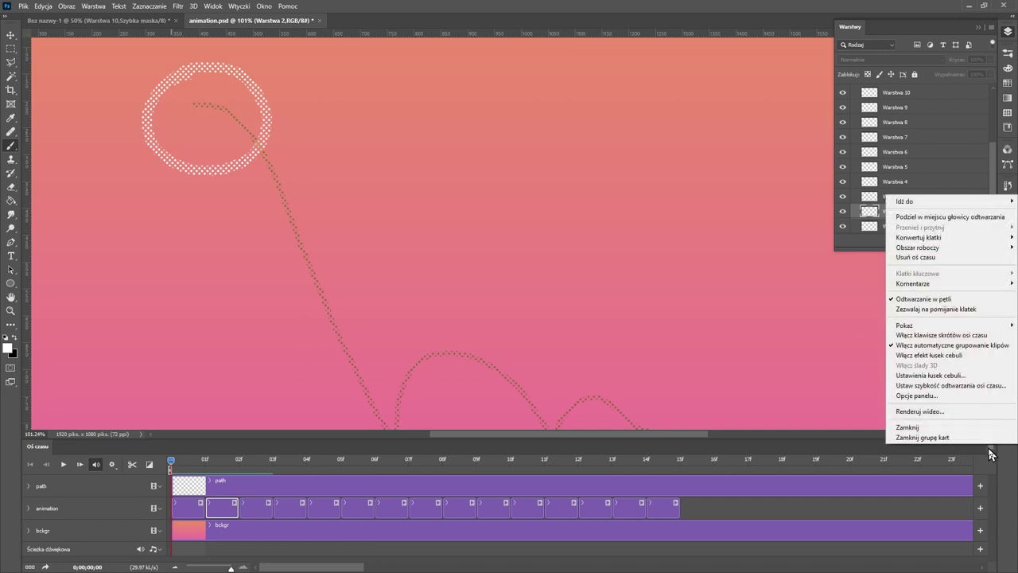
{"action": "left_click", "coordinate": [956, 382]}
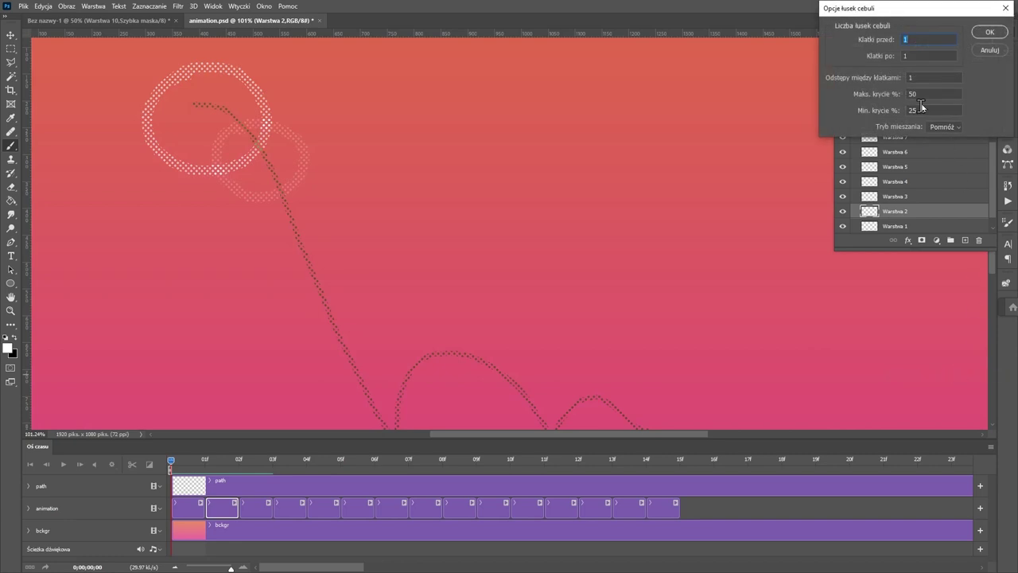
{"action": "left_click_drag", "start_coordinate": [912, 9], "coordinate": [551, 133]}
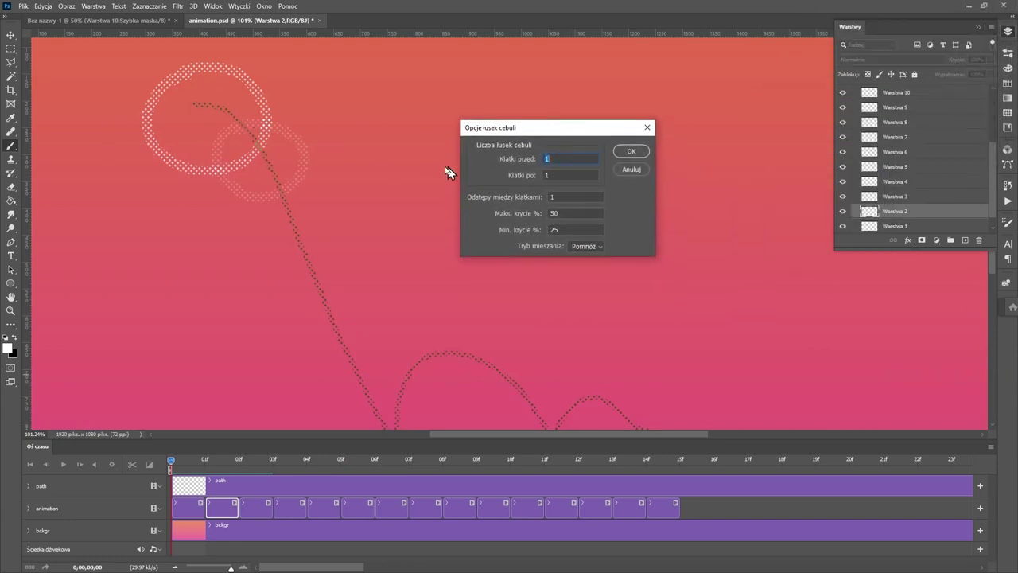
{"action": "key", "text": "Tab"}
{"action": "left_click", "coordinate": [563, 158]}
{"action": "left_click", "coordinate": [628, 152]}
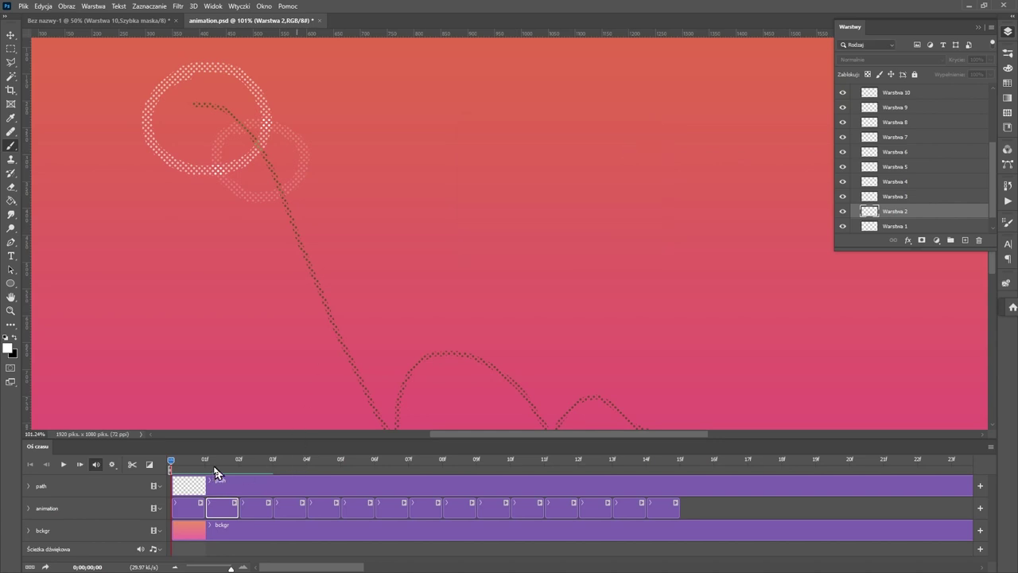
- Erase the circle on Warstwa 2 and redraw it larger on the trajectory, close to the size of the first frame's circle
{"action": "left_click_drag", "start_coordinate": [171, 461], "coordinate": [205, 461]}
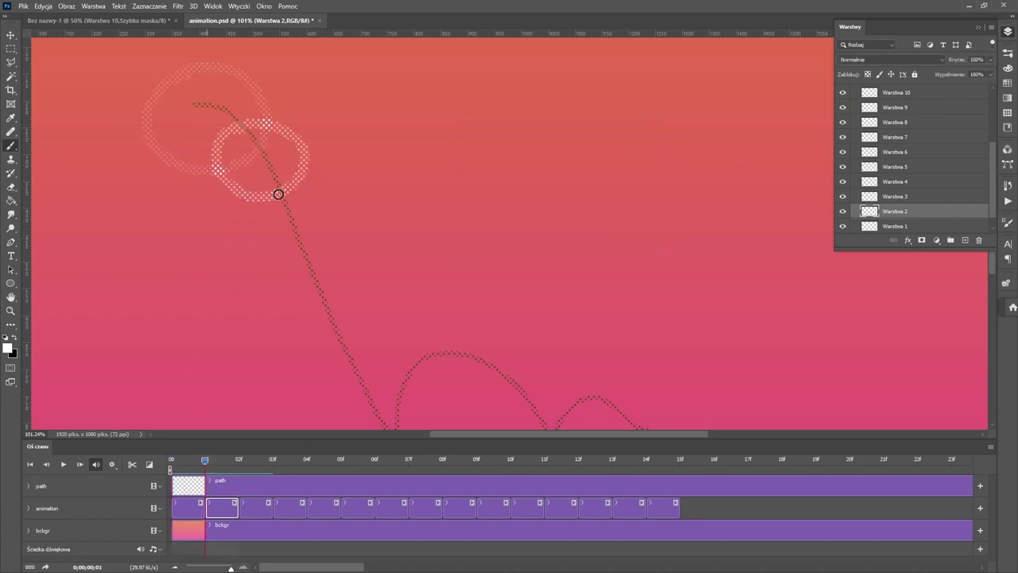
{"action": "key", "text": "e"}
{"action": "mouse_move", "coordinate": [274, 194]}
{"action": "left_mouse_down"}
{"action": "mouse_move", "coordinate": [241, 143]}
{"action": "mouse_move", "coordinate": [274, 134]}
{"action": "mouse_move", "coordinate": [229, 124]}
{"action": "mouse_move", "coordinate": [240, 162]}
{"action": "mouse_move", "coordinate": [287, 208]}
{"action": "mouse_move", "coordinate": [286, 165]}
{"action": "left_mouse_up"}
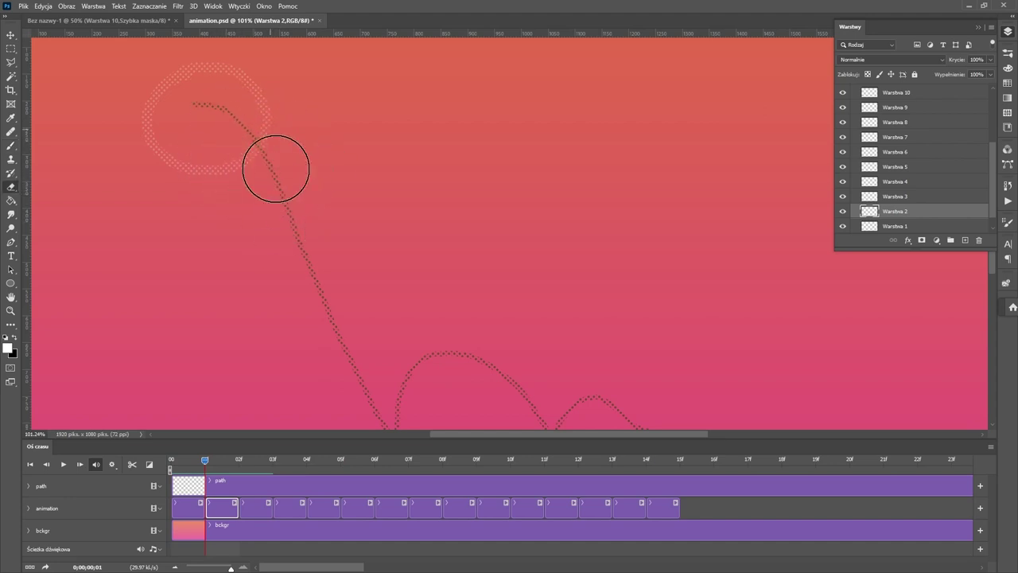
{"action": "key", "text": "b"}
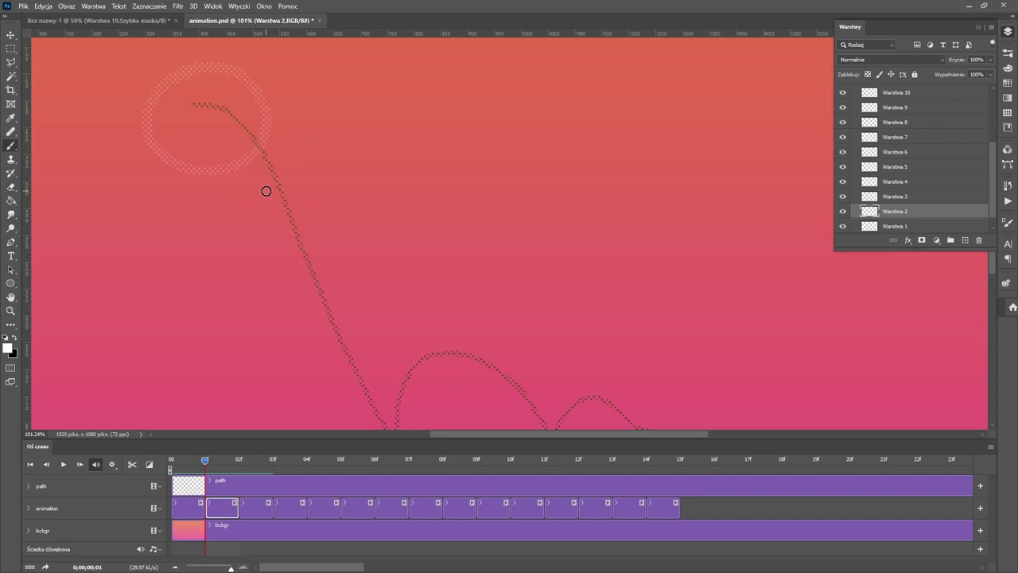
{"action": "mouse_move", "coordinate": [236, 118]}
{"action": "left_mouse_down"}
{"action": "mouse_move", "coordinate": [202, 148]}
{"action": "mouse_move", "coordinate": [191, 178]}
{"action": "mouse_move", "coordinate": [207, 206]}
{"action": "mouse_move", "coordinate": [253, 213]}
{"action": "mouse_move", "coordinate": [308, 195]}
{"action": "mouse_move", "coordinate": [322, 158]}
{"action": "mouse_move", "coordinate": [292, 120]}
{"action": "mouse_move", "coordinate": [251, 116]}
{"action": "mouse_move", "coordinate": [230, 120]}
{"action": "mouse_move", "coordinate": [211, 161]}
{"action": "mouse_move", "coordinate": [223, 195]}
{"action": "mouse_move", "coordinate": [264, 201]}
{"action": "mouse_move", "coordinate": [303, 178]}
{"action": "mouse_move", "coordinate": [319, 138]}
{"action": "mouse_move", "coordinate": [288, 108]}
{"action": "mouse_move", "coordinate": [225, 119]}
{"action": "left_mouse_up"}
{"action": "key", "text": "ctrl+z"}
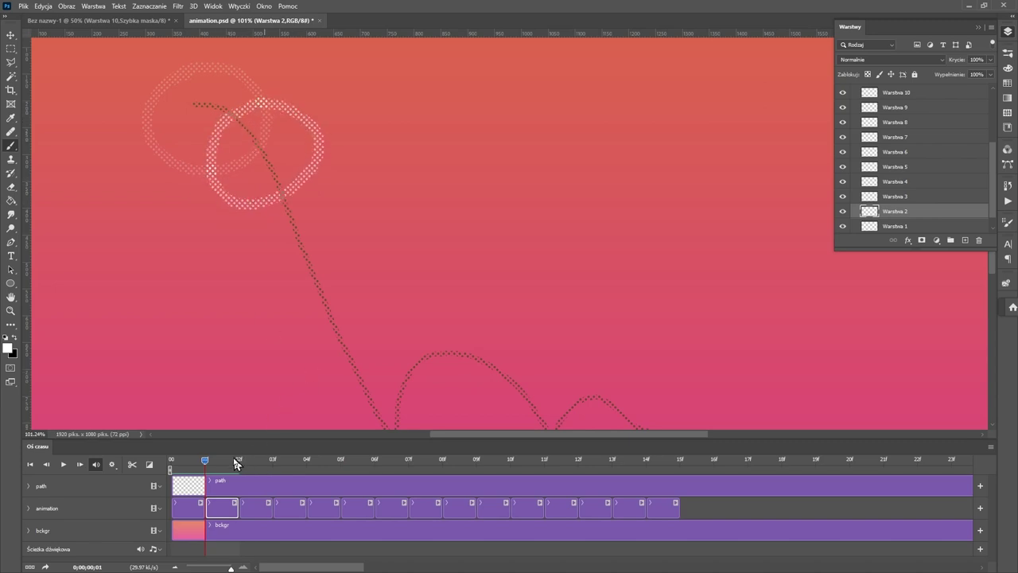
- Draw the next circle on Warstwa 3 at frame 2, further down the trajectory below the previous one
{"action": "left_click_drag", "start_coordinate": [206, 469], "coordinate": [239, 468]}
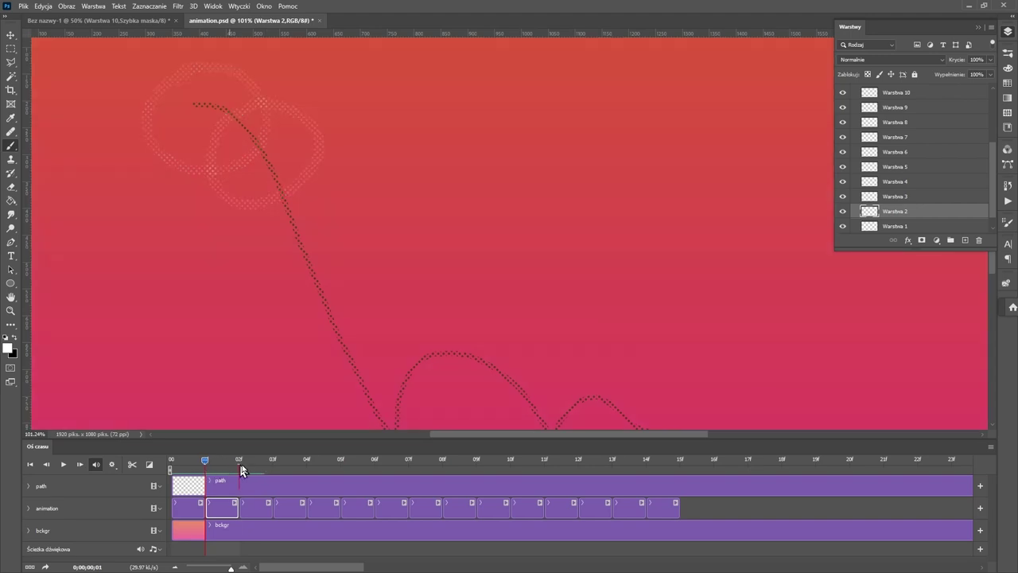
{"action": "left_click", "coordinate": [255, 509]}
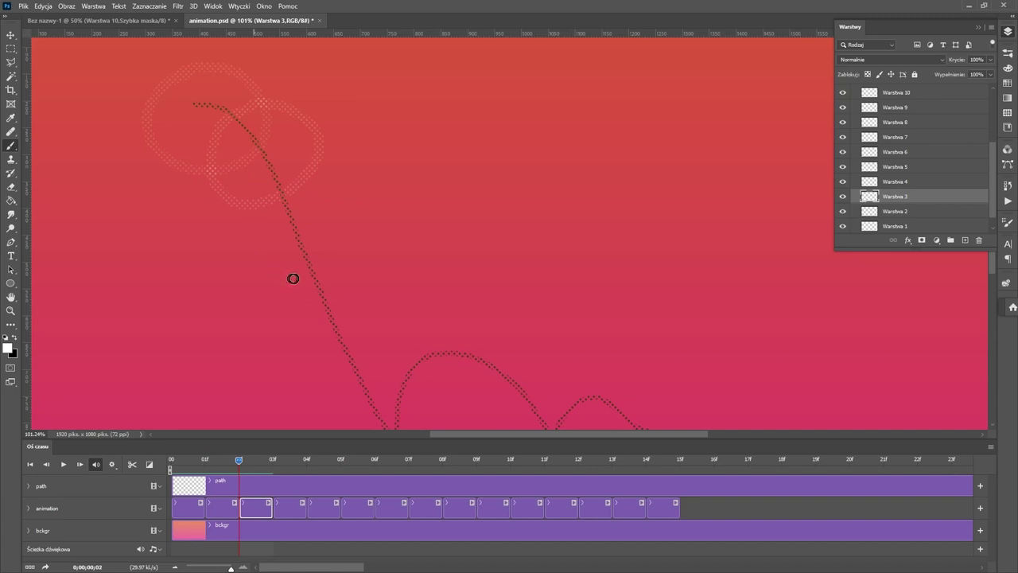
{"action": "mouse_move", "coordinate": [282, 193]}
{"action": "left_mouse_down"}
{"action": "mouse_move", "coordinate": [254, 220]}
{"action": "mouse_move", "coordinate": [268, 283]}
{"action": "mouse_move", "coordinate": [309, 282]}
{"action": "mouse_move", "coordinate": [359, 245]}
{"action": "mouse_move", "coordinate": [352, 206]}
{"action": "mouse_move", "coordinate": [303, 188]}
{"action": "mouse_move", "coordinate": [274, 198]}
{"action": "left_mouse_up"}
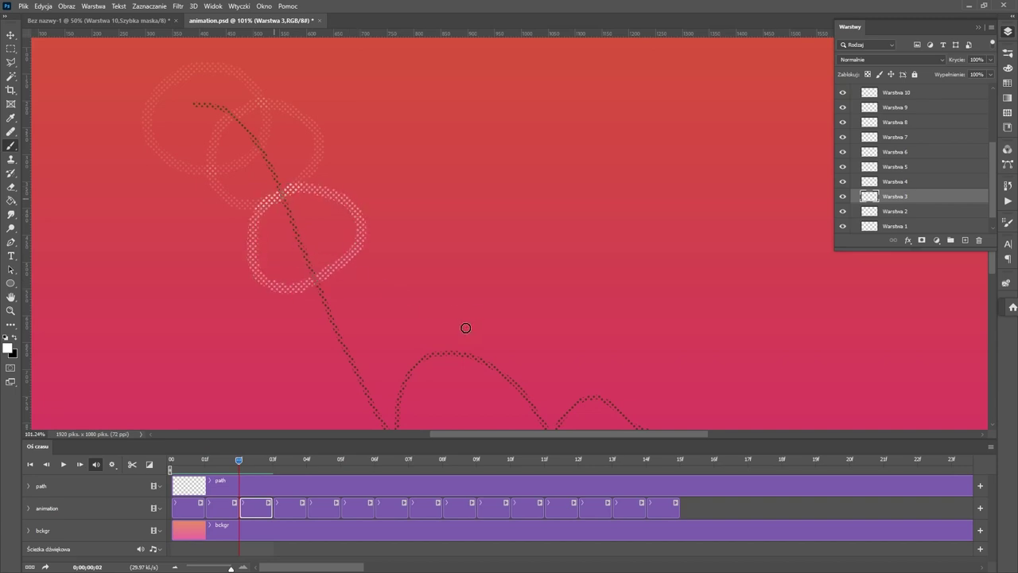
- Draw the next circle lower on the trajectory on Warstwa 4 at frame 3, and advance the playhead to frame 4
{"action": "left_click_drag", "start_coordinate": [496, 327], "coordinate": [458, 234]}
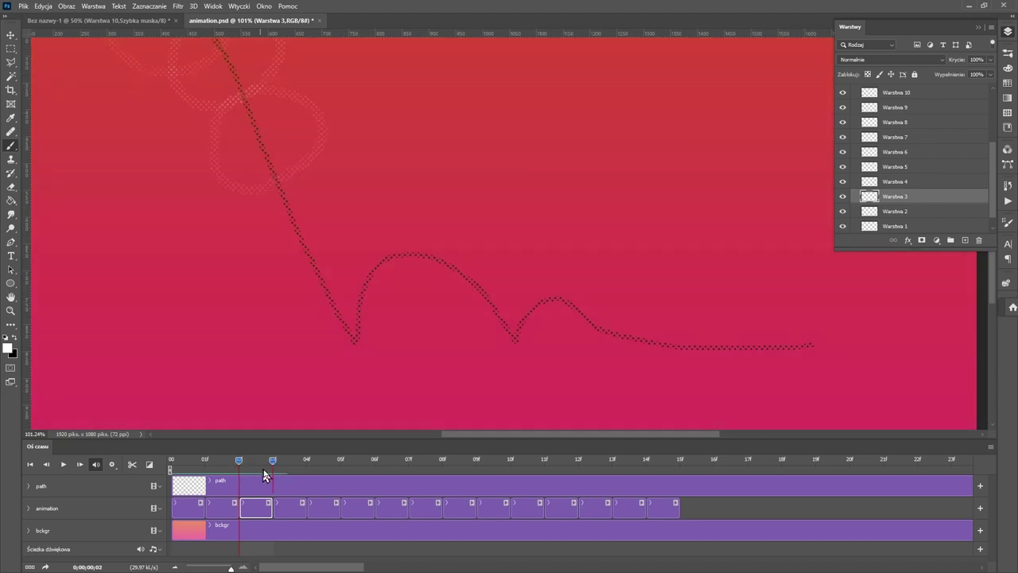
{"action": "left_click", "coordinate": [297, 509]}
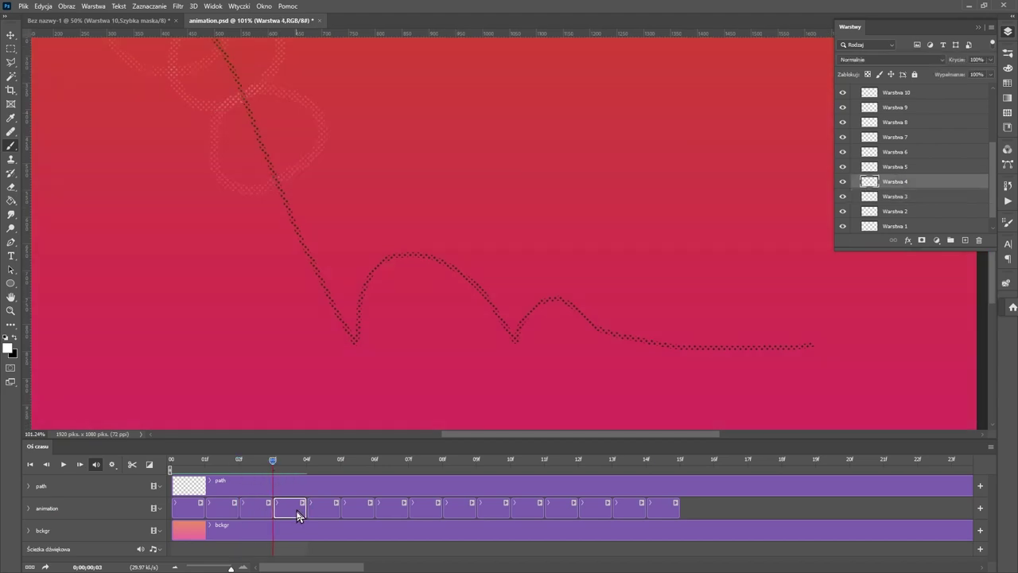
{"action": "mouse_move", "coordinate": [264, 195]}
{"action": "left_mouse_down"}
{"action": "mouse_move", "coordinate": [250, 231]}
{"action": "mouse_move", "coordinate": [294, 262]}
{"action": "mouse_move", "coordinate": [341, 256]}
{"action": "mouse_move", "coordinate": [358, 205]}
{"action": "mouse_move", "coordinate": [324, 182]}
{"action": "mouse_move", "coordinate": [260, 200]}
{"action": "left_mouse_up"}
{"action": "key", "text": "Right"}
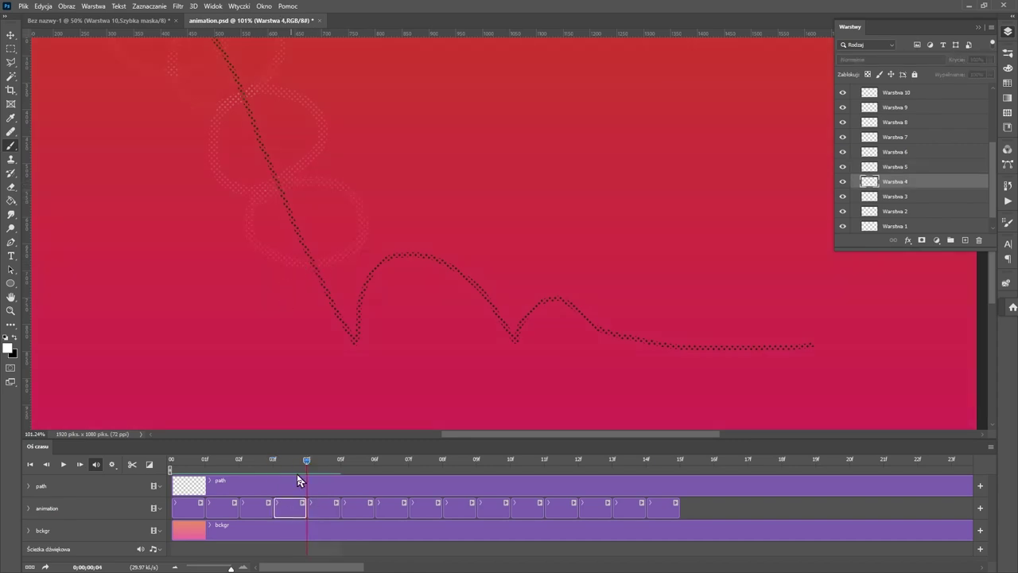
- Draw one circle per frame on frames 4 to 7, following the trajectory down to the ground and over the first bounce
{"action": "key", "text": "Right"}
{"action": "key", "text": "Right"}
{"action": "key", "text": "Right"}
{"action": "key", "text": "Right"}
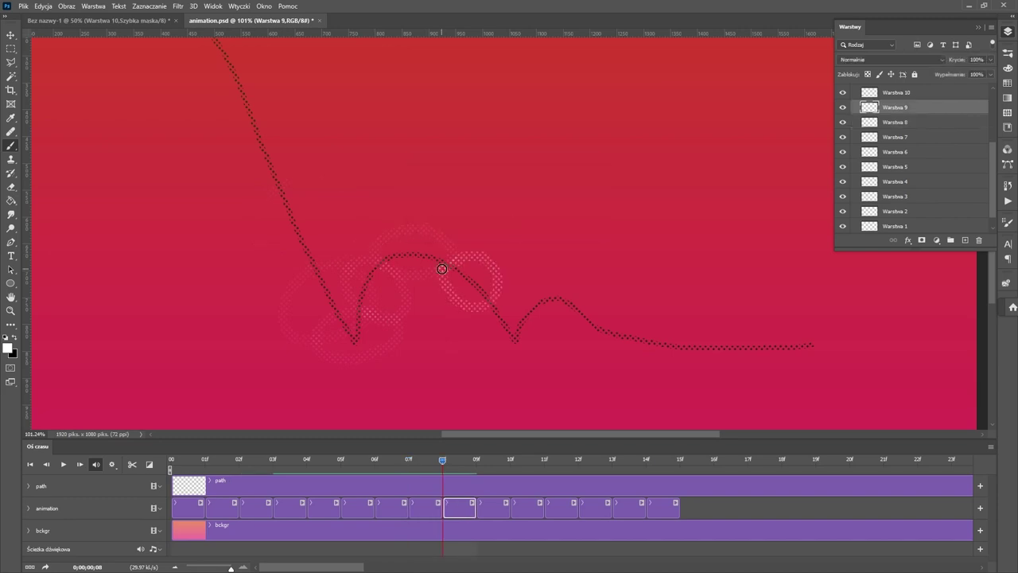
- Draw one circle per frame on frames 8 to 12, following the trajectory down and over the second bounce
{"action": "key", "text": "Right"}
{"action": "key", "text": "Right"}
{"action": "key", "text": "Right"}
{"action": "key", "text": "Right"}
{"action": "key", "text": "Right"}
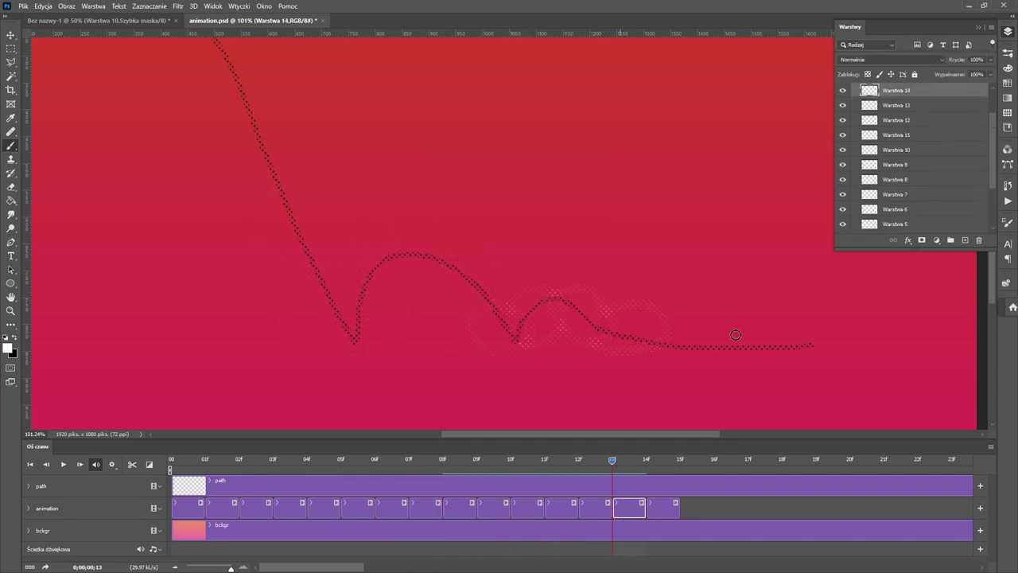
- Draw the circles on Warstwa 14 and Warstwa 15 along the flat end of the trajectory, and add a one-frame layer after them
{"action": "key", "text": "Right"}
{"action": "key", "text": "Right"}
{"action": "left_click", "coordinate": [748, 347]}
{"action": "key", "text": "Return"}
{"action": "key", "text": "ctrl+shift+alt+n"}
{"action": "left_click", "coordinate": [691, 480]}
{"action": "key", "text": "Left"}
{"action": "mouse_move", "coordinate": [718, 332]}
{"action": "left_mouse_down"}
{"action": "mouse_move", "coordinate": [761, 368]}
{"action": "mouse_move", "coordinate": [719, 325]}
{"action": "left_mouse_up"}
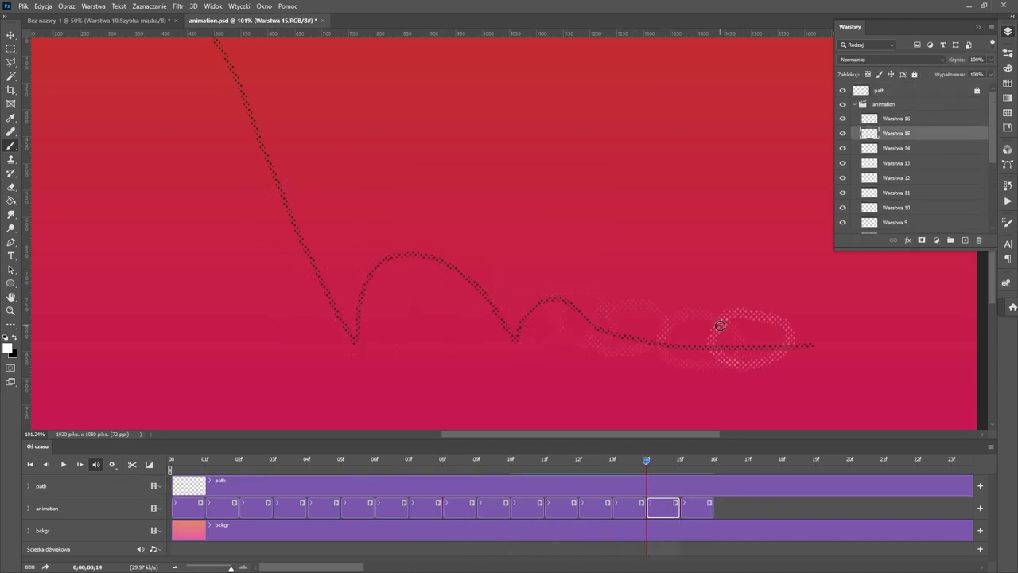
- Extend the Warstwa 16 clip to frame 19 and draw a circle on it at the end of the trajectory
{"action": "key", "text": "Right"}
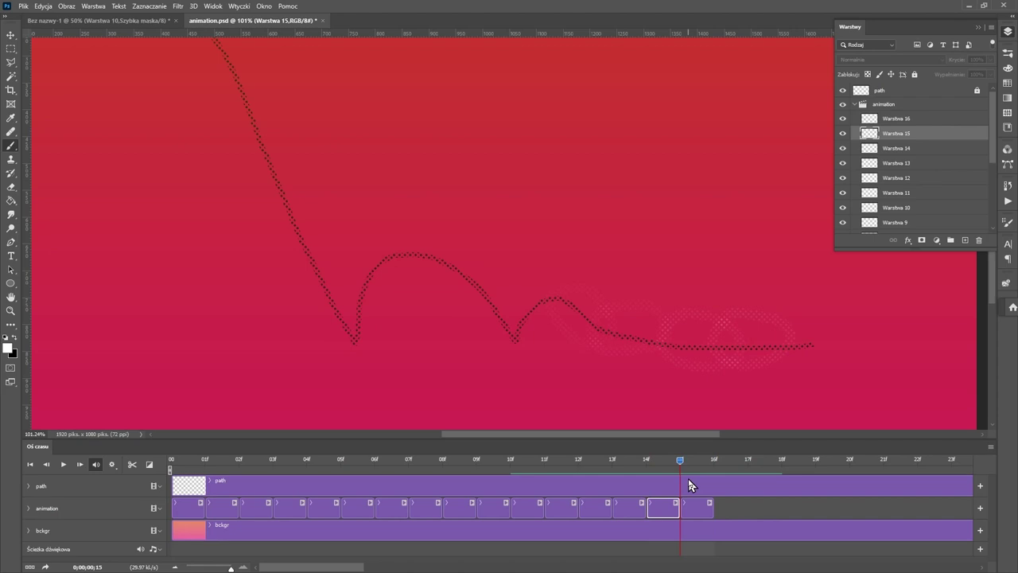
{"action": "left_click", "coordinate": [701, 513]}
{"action": "key", "text": "Right"}
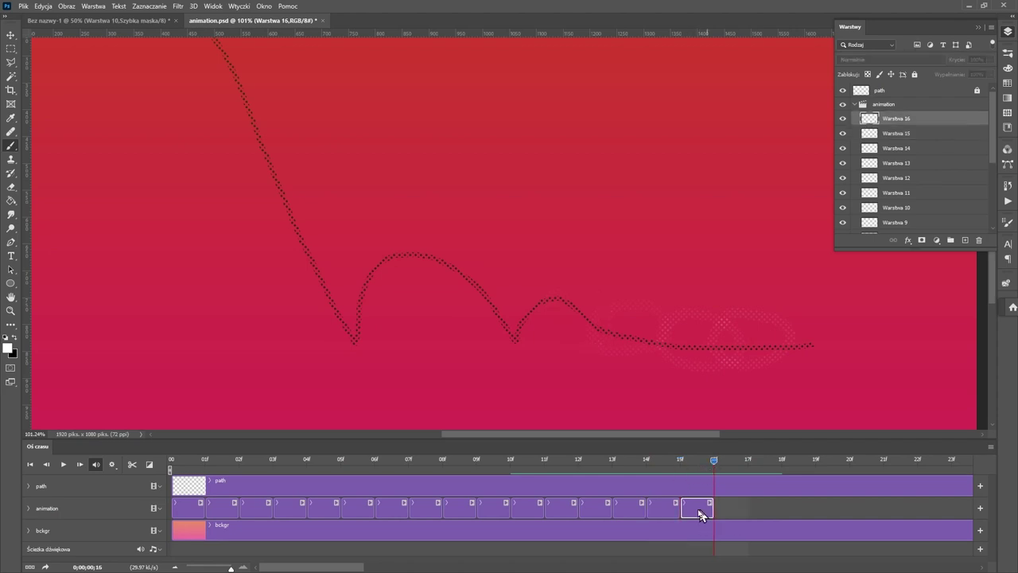
{"action": "left_click_drag", "start_coordinate": [699, 513], "coordinate": [802, 518]}
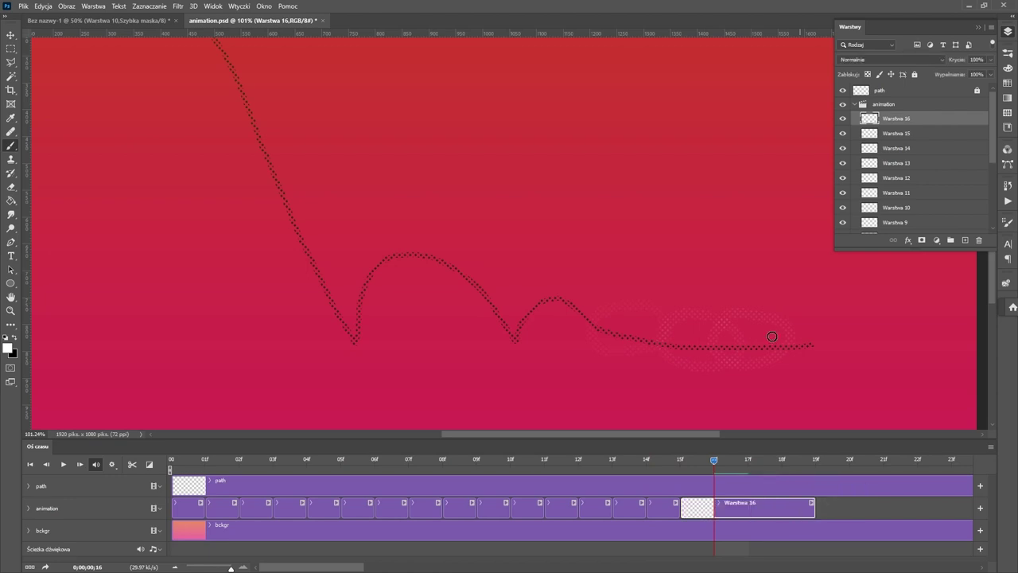
{"action": "mouse_move", "coordinate": [772, 337]}
{"action": "left_mouse_down"}
{"action": "mouse_move", "coordinate": [784, 318]}
{"action": "mouse_move", "coordinate": [774, 353]}
{"action": "mouse_move", "coordinate": [811, 321]}
{"action": "mouse_move", "coordinate": [762, 326]}
{"action": "left_mouse_up"}
- Split the Warstwa 16 clip at frame 19 and trim the second piece to one frame
{"action": "left_click_drag", "start_coordinate": [713, 466], "coordinate": [836, 521]}
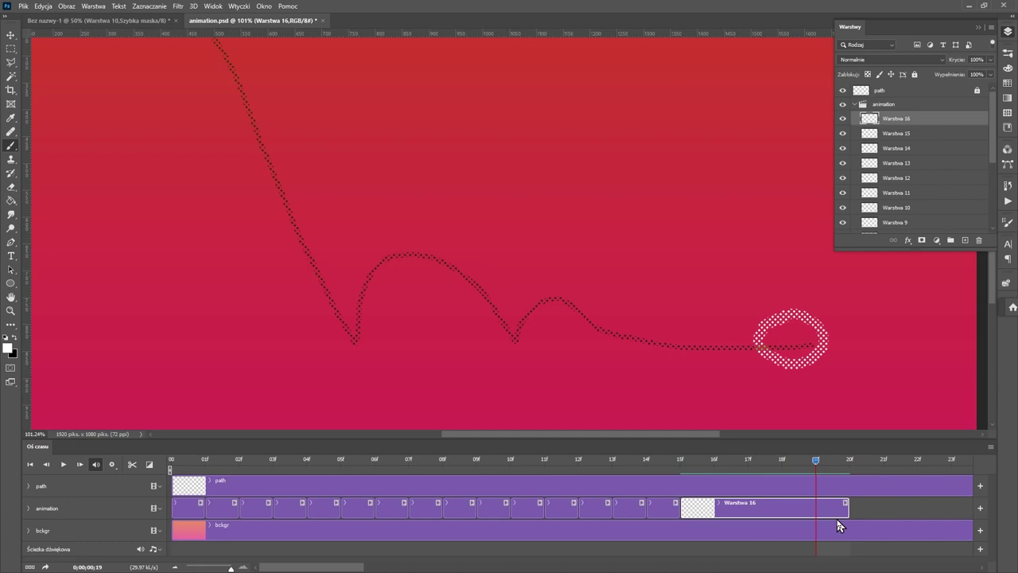
{"action": "left_click", "coordinate": [133, 464]}
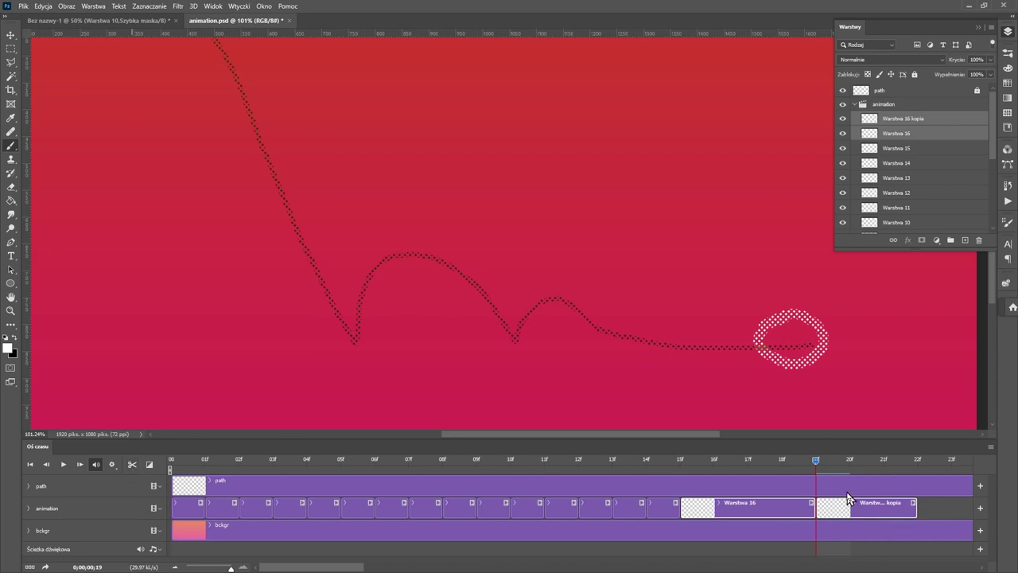
{"action": "left_click_drag", "start_coordinate": [819, 466], "coordinate": [848, 469]}
{"action": "left_click", "coordinate": [889, 468]}
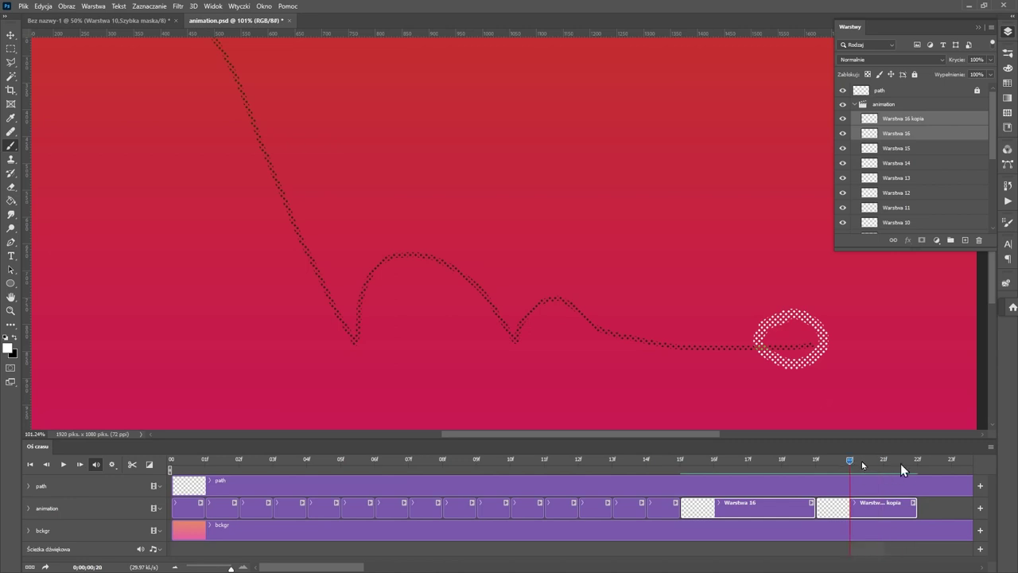
{"action": "left_click", "coordinate": [904, 470]}
{"action": "left_click_drag", "start_coordinate": [914, 508], "coordinate": [849, 511]}
{"action": "left_click", "coordinate": [827, 507]}
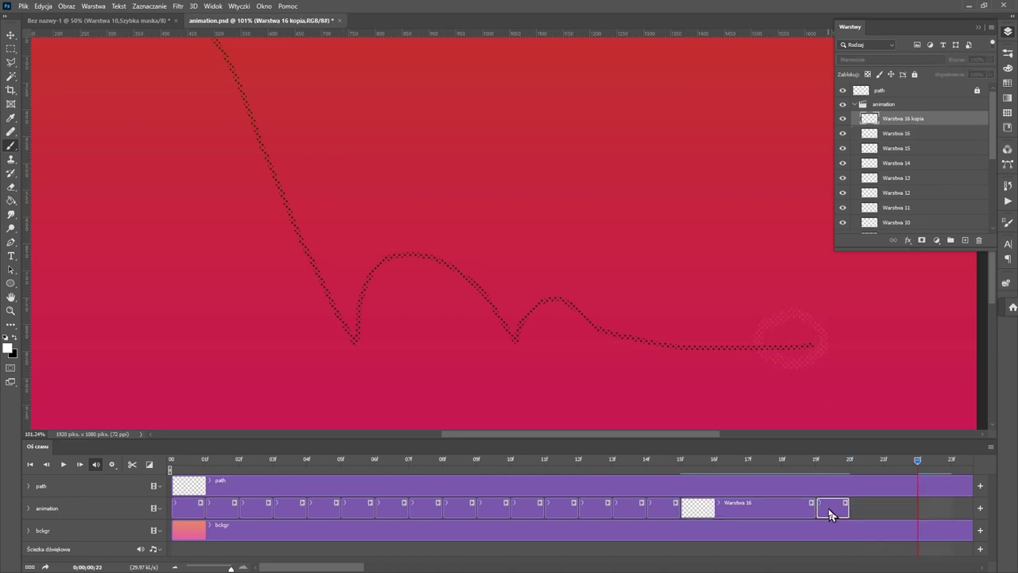
{"action": "key", "text": "Left"}
{"action": "key", "text": "Left"}
{"action": "key", "text": "ctrl+j"}
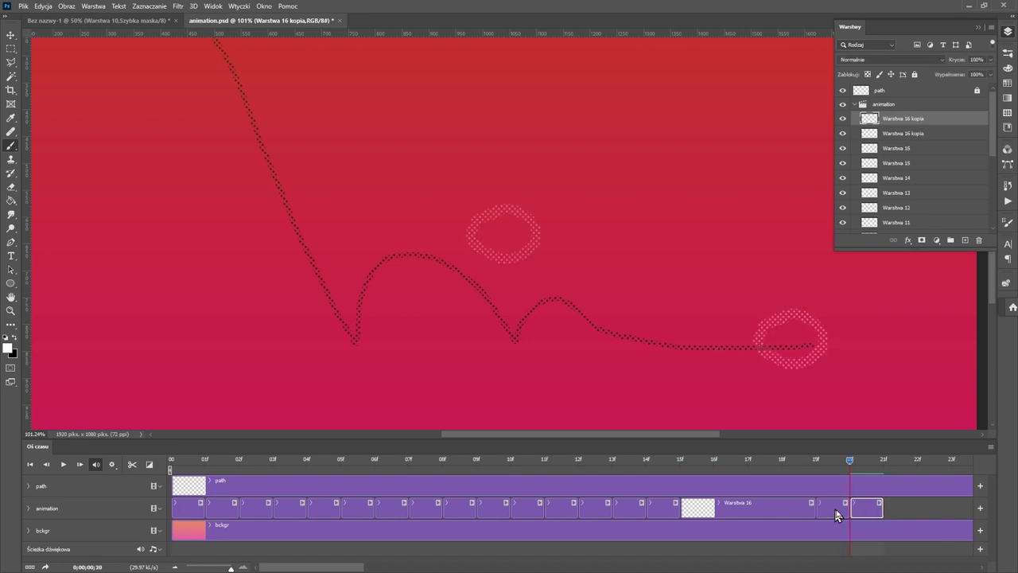
{"action": "left_click_drag", "start_coordinate": [865, 469], "coordinate": [857, 510]}
{"action": "key", "text": "Delete"}
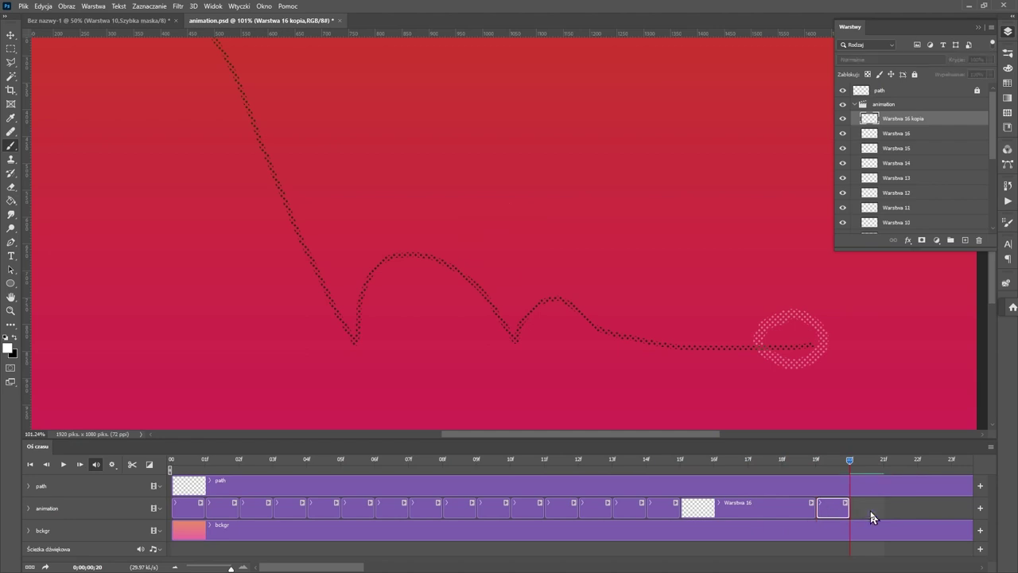
- Add a new layer at frame 20 and paint a solid filled circle on it at the end of the trajectory
{"action": "key", "text": "Left"}
{"action": "key", "text": "Right"}
{"action": "left_click", "coordinate": [965, 240]}
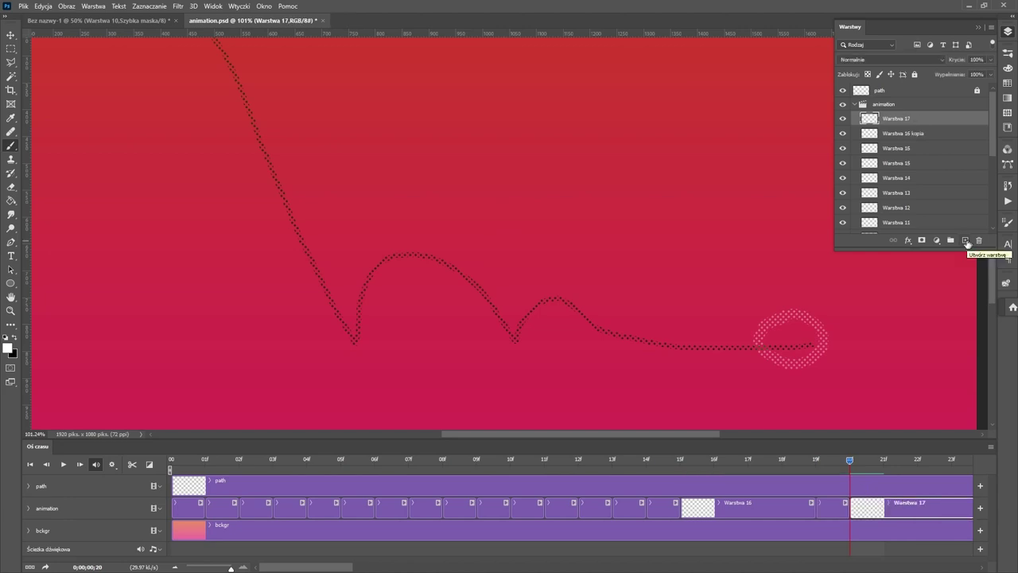
{"action": "left_click_drag", "start_coordinate": [340, 567], "coordinate": [375, 567]}
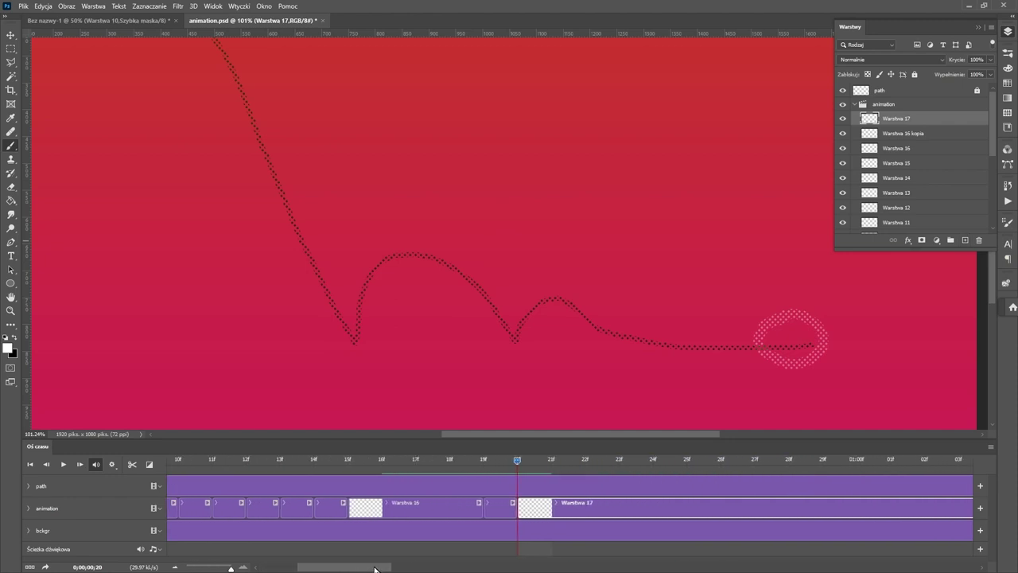
{"action": "left_click_drag", "start_coordinate": [538, 472], "coordinate": [580, 479]}
{"action": "mouse_move", "coordinate": [799, 355]}
{"action": "left_mouse_down"}
{"action": "mouse_move", "coordinate": [838, 360]}
{"action": "mouse_move", "coordinate": [800, 320]}
{"action": "mouse_move", "coordinate": [842, 343]}
{"action": "mouse_move", "coordinate": [826, 365]}
{"action": "mouse_move", "coordinate": [839, 343]}
{"action": "mouse_move", "coordinate": [829, 319]}
{"action": "mouse_move", "coordinate": [811, 357]}
{"action": "left_mouse_up"}
{"action": "left_click_drag", "start_coordinate": [825, 341], "coordinate": [814, 346]}
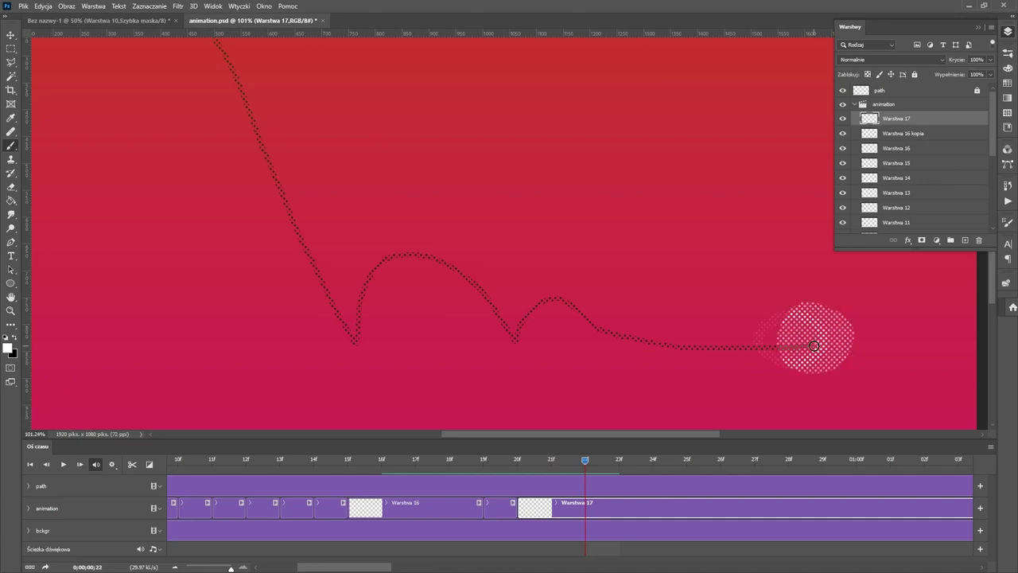
- Split the Warstwa 17 and path clips at frame 22 and delete their parts after the cut
{"action": "left_click", "coordinate": [132, 464]}
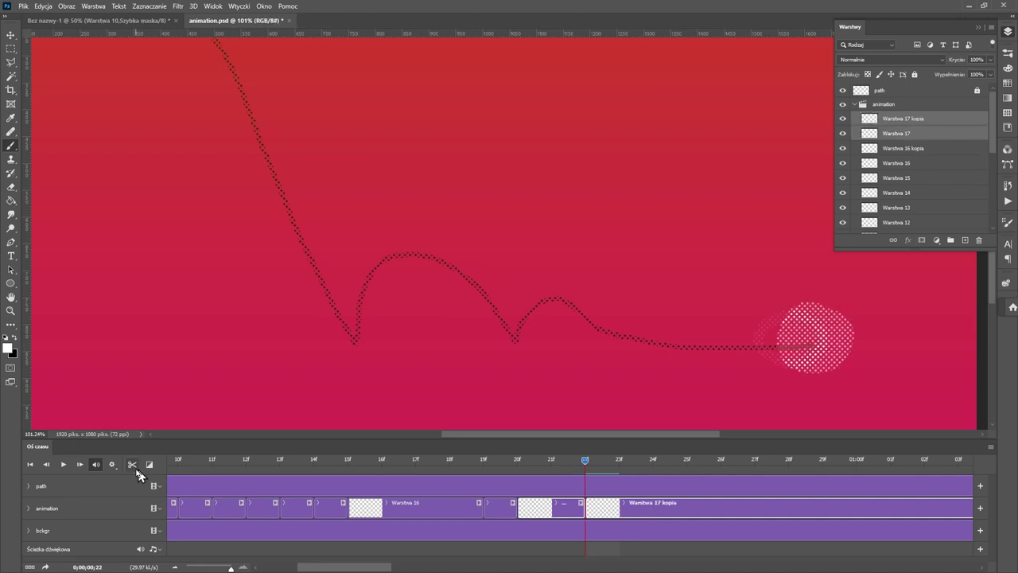
{"action": "left_click", "coordinate": [681, 514]}
{"action": "left_click", "coordinate": [605, 493]}
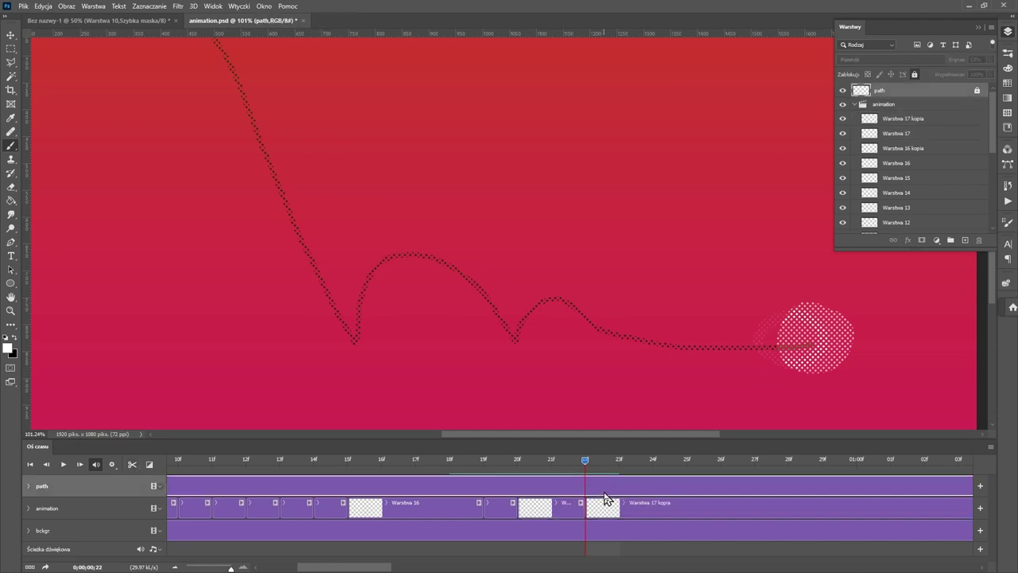
{"action": "left_click", "coordinate": [133, 464]}
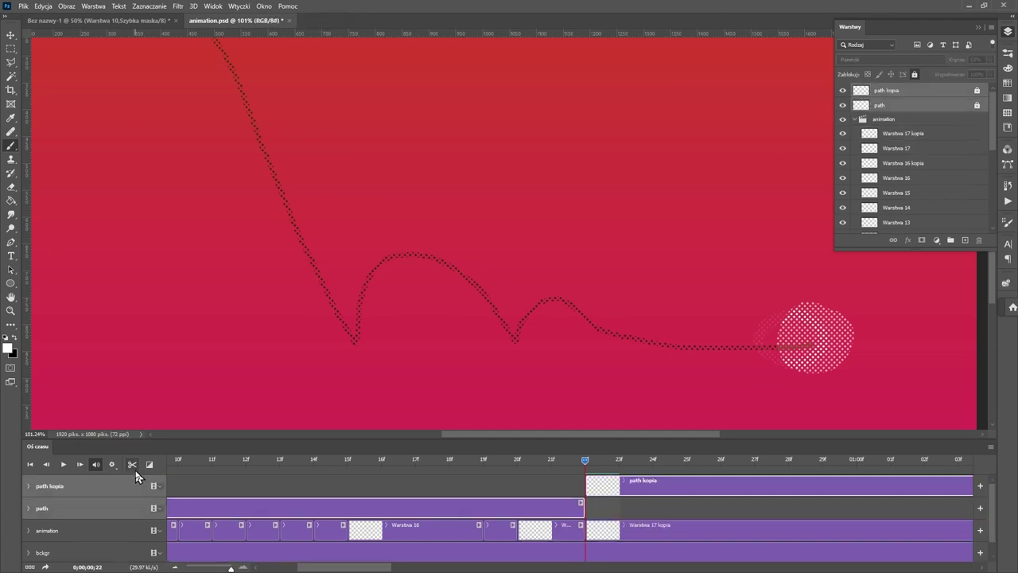
{"action": "left_click", "coordinate": [640, 493]}
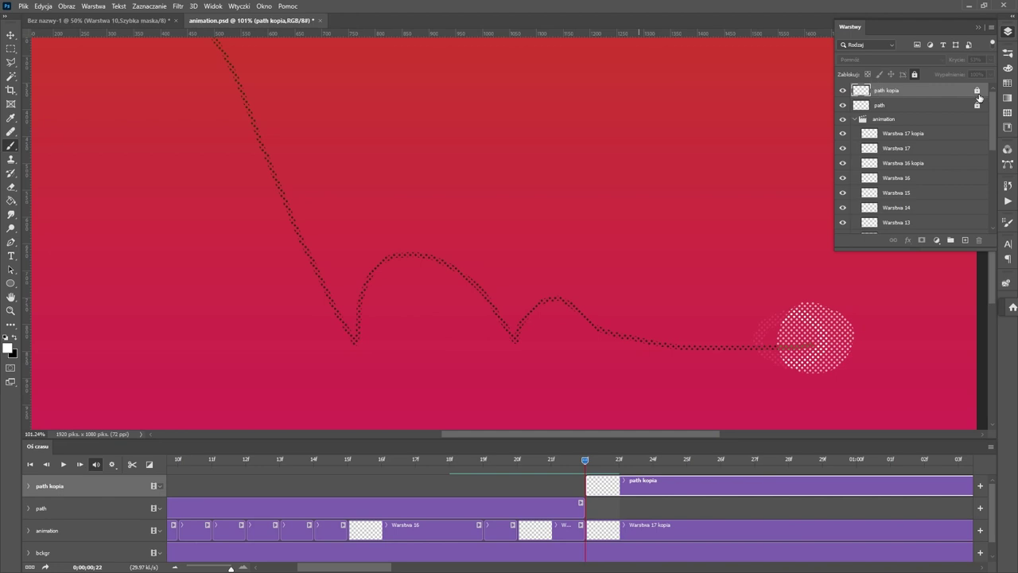
{"action": "left_click", "coordinate": [977, 92]}
{"action": "key", "text": "Delete"}
{"action": "left_click", "coordinate": [668, 509]}
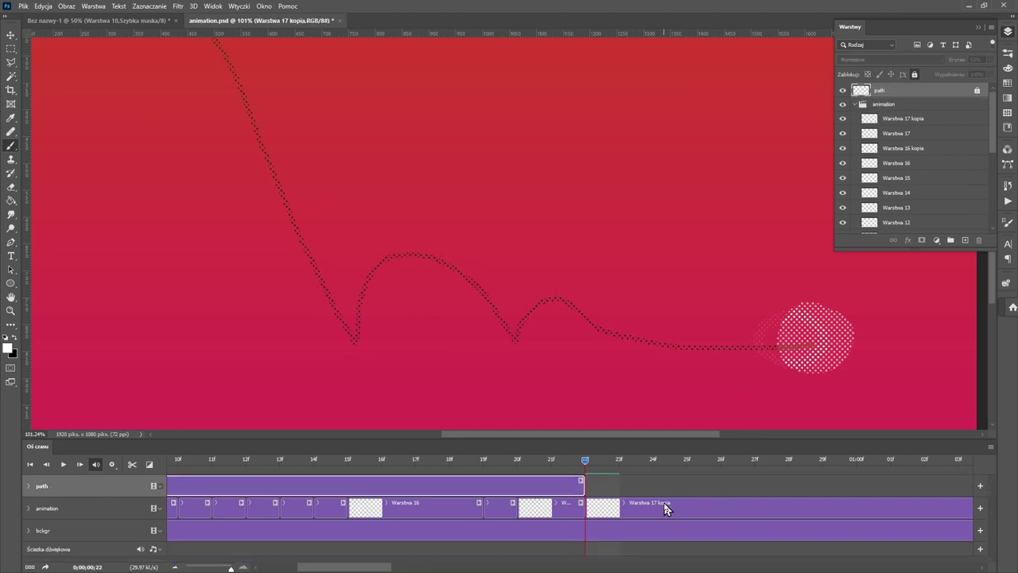
{"action": "key", "text": "Delete"}
- Split the bckgr clip at frame 22 and delete the part after the cut
{"action": "left_click", "coordinate": [658, 532]}
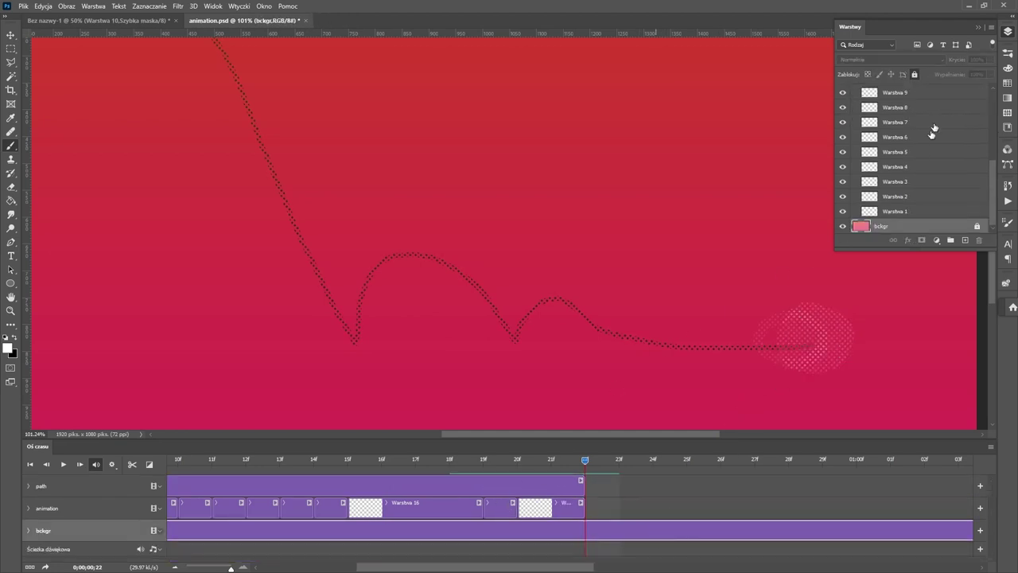
{"action": "left_click", "coordinate": [132, 464]}
{"action": "left_click", "coordinate": [658, 534]}
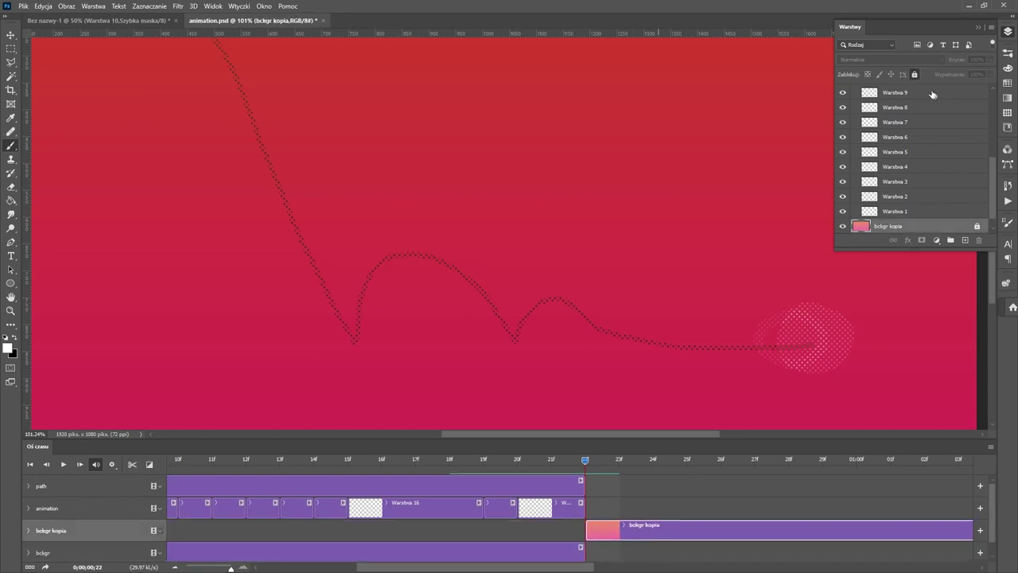
{"action": "key", "text": "ctrl+z"}
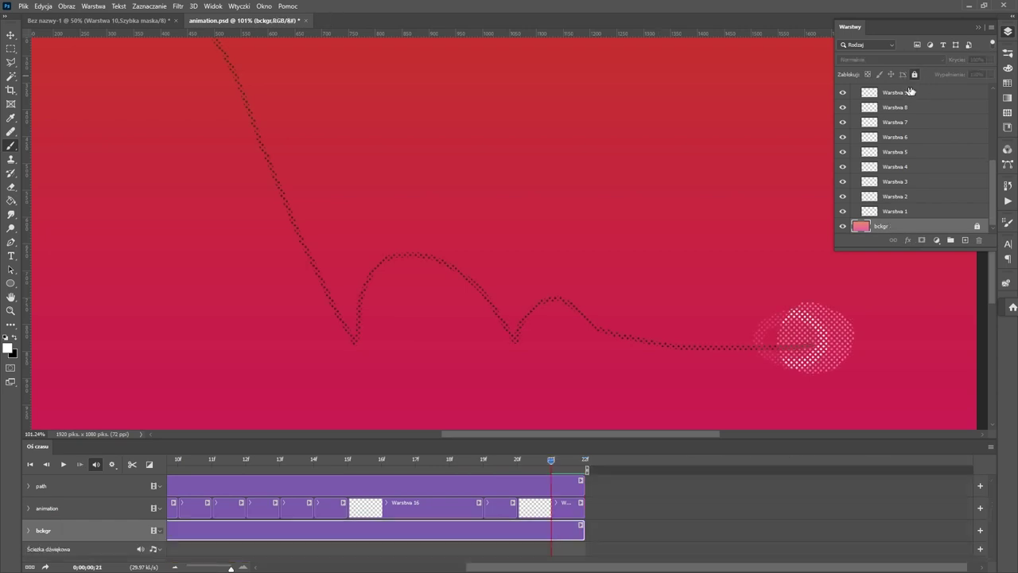
- Hide the path layer and play the animation from the first frame with the whole canvas in view
{"action": "scroll", "coordinate": [954, 154], "scroll_direction": "up", "scroll_amount": 2}
{"action": "scroll", "coordinate": [954, 153], "scroll_direction": "up", "scroll_amount": 3}
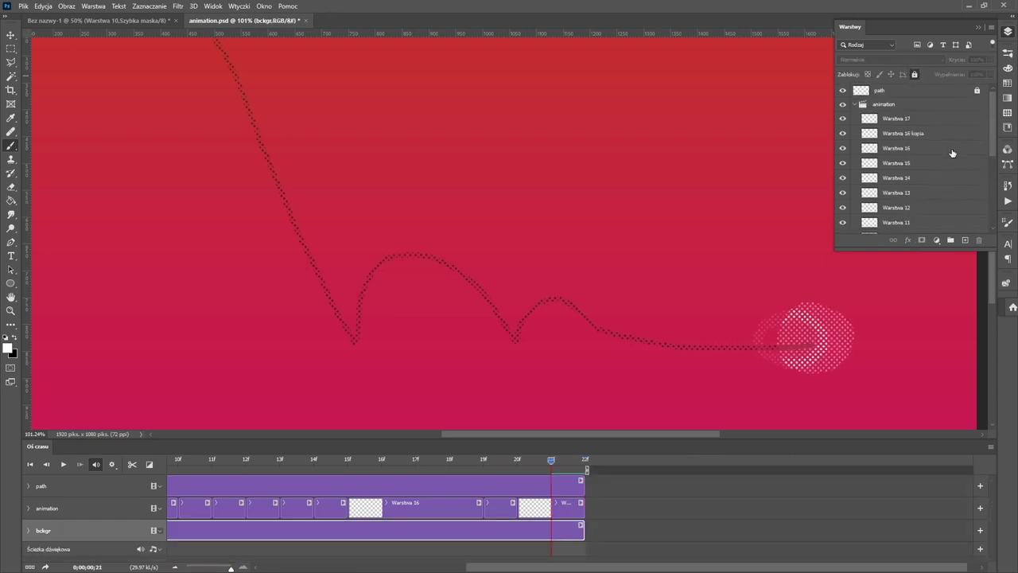
{"action": "left_click", "coordinate": [934, 92]}
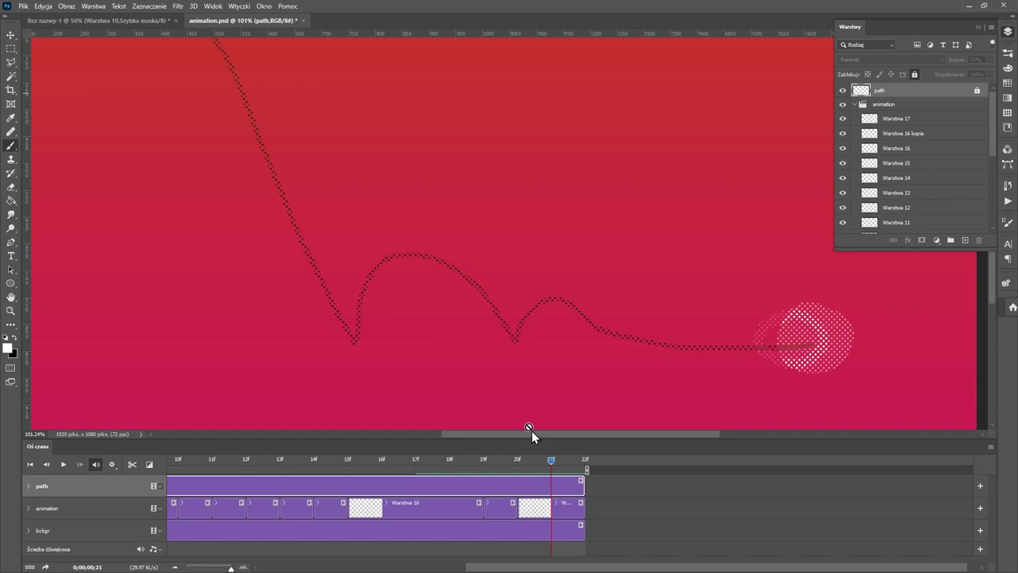
{"action": "left_click_drag", "start_coordinate": [556, 468], "coordinate": [415, 468]}
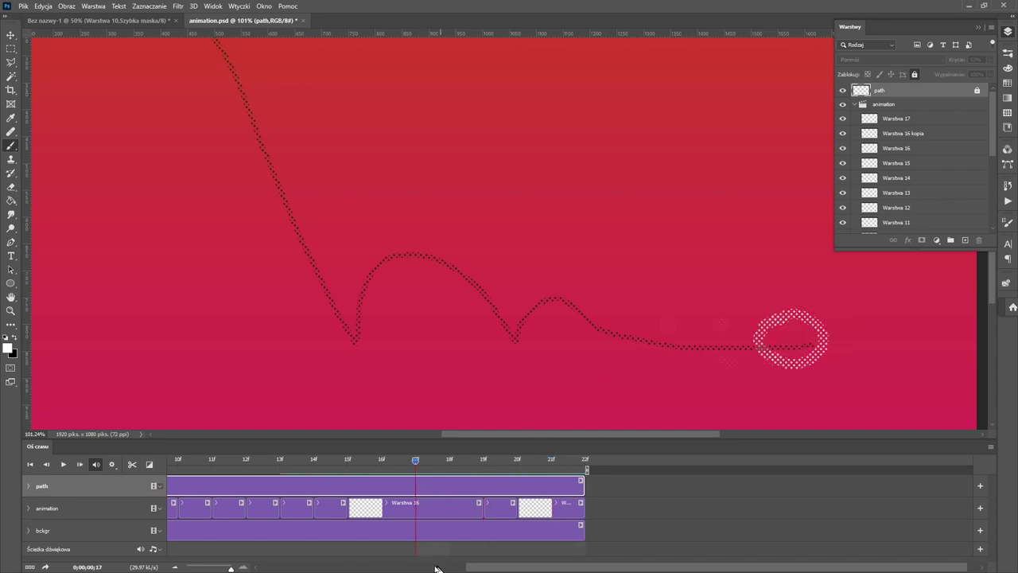
{"action": "left_click_drag", "start_coordinate": [231, 568], "coordinate": [211, 568]}
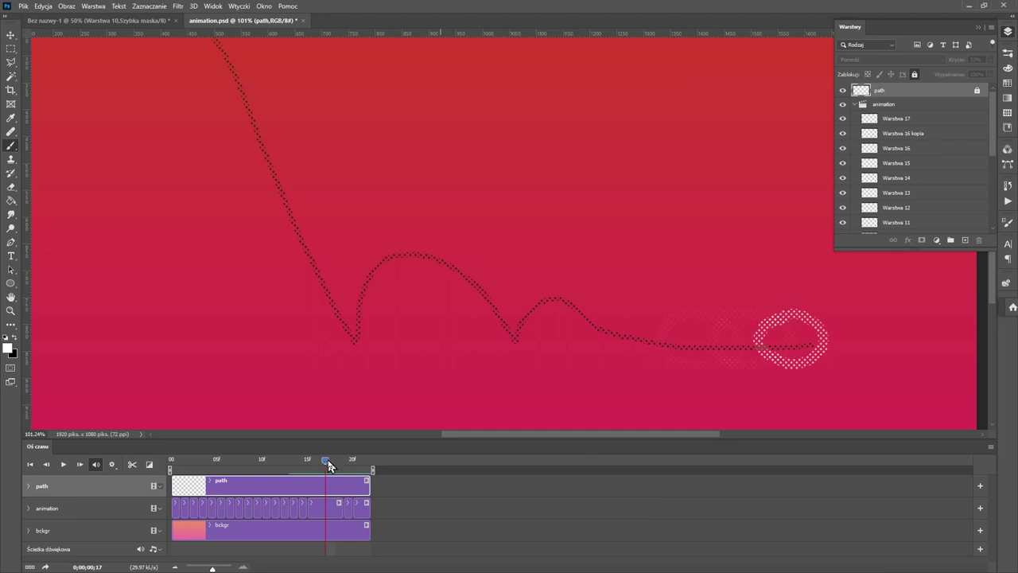
{"action": "left_click_drag", "start_coordinate": [327, 462], "coordinate": [175, 492]}
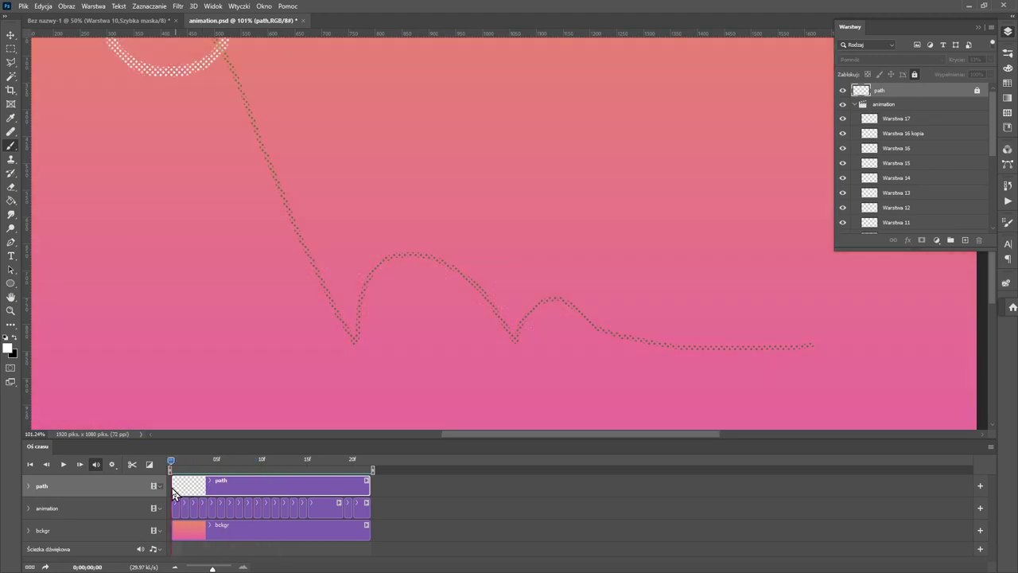
{"action": "scroll", "coordinate": [265, 305], "scroll_direction": "down", "scroll_amount": 3}
{"action": "scroll", "coordinate": [266, 310], "scroll_direction": "up", "scroll_amount": 1}
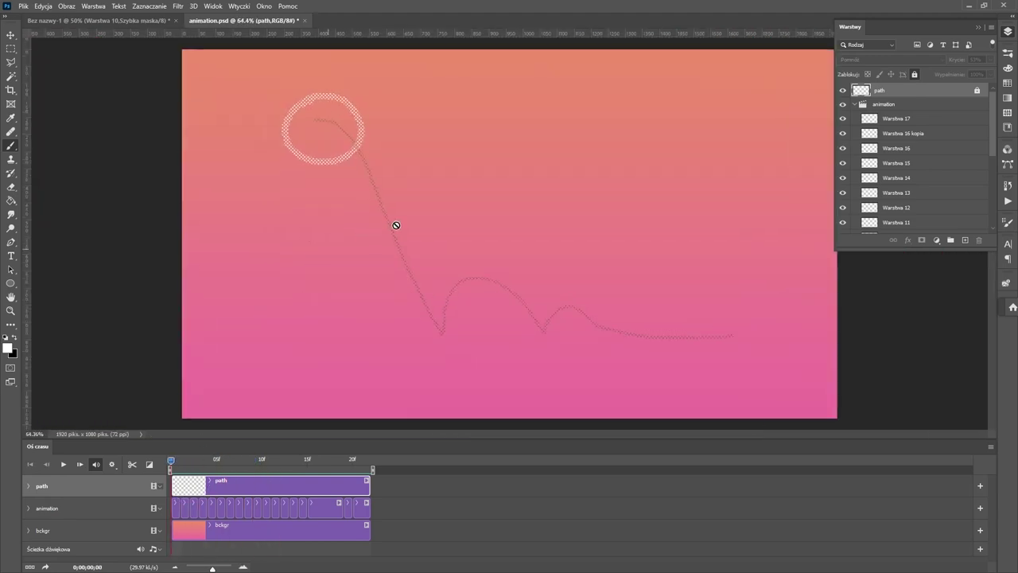
{"action": "left_click", "coordinate": [842, 92]}
{"action": "left_click", "coordinate": [64, 464]}
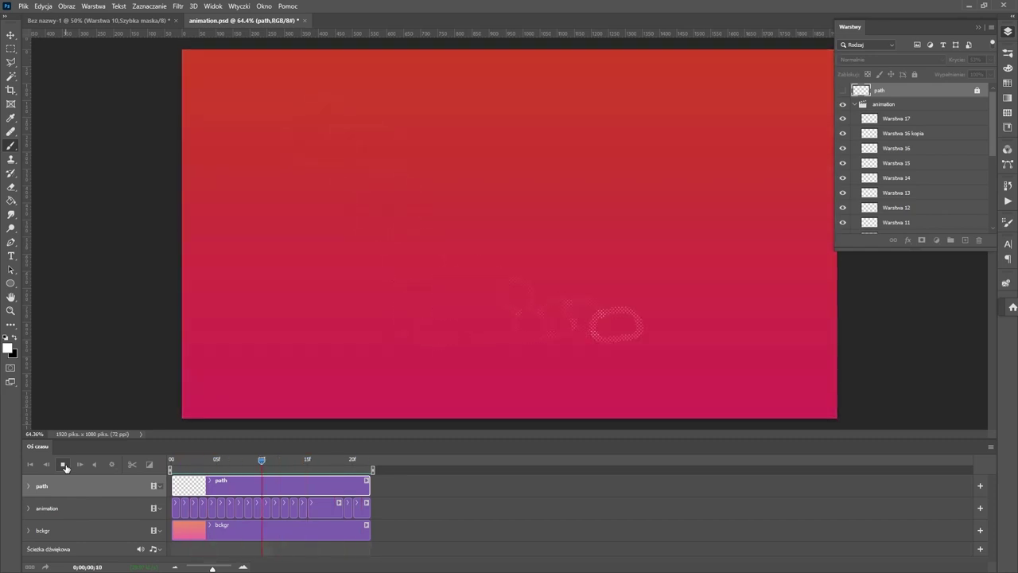
{"action": "left_click", "coordinate": [64, 465]}
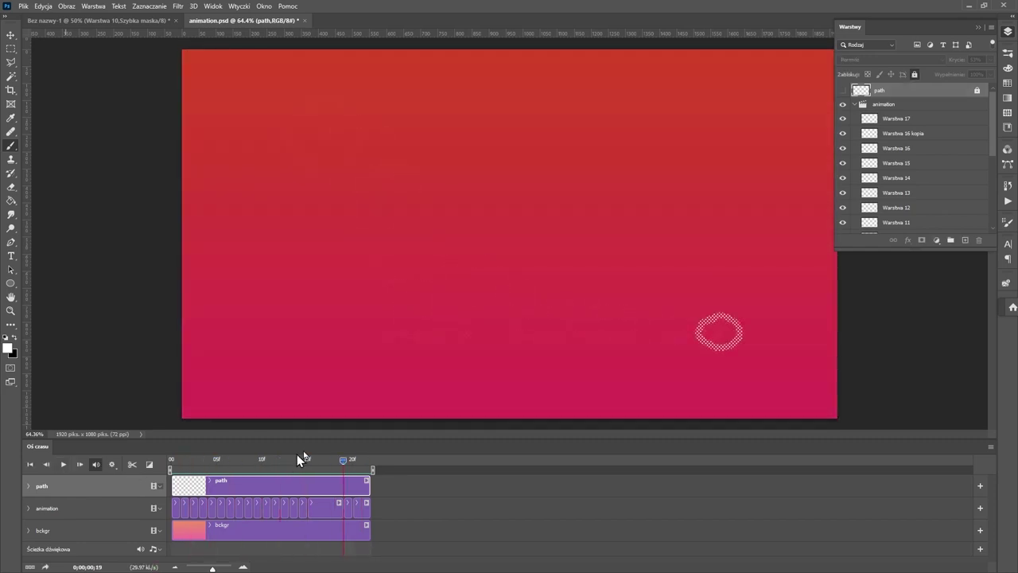
- Lengthen the clips Warstwa 1 to Warstwa 4 in the animation group to two frames each
{"action": "left_click_drag", "start_coordinate": [345, 468], "coordinate": [212, 477]}
{"action": "left_click_drag", "start_coordinate": [272, 508], "coordinate": [294, 508]}
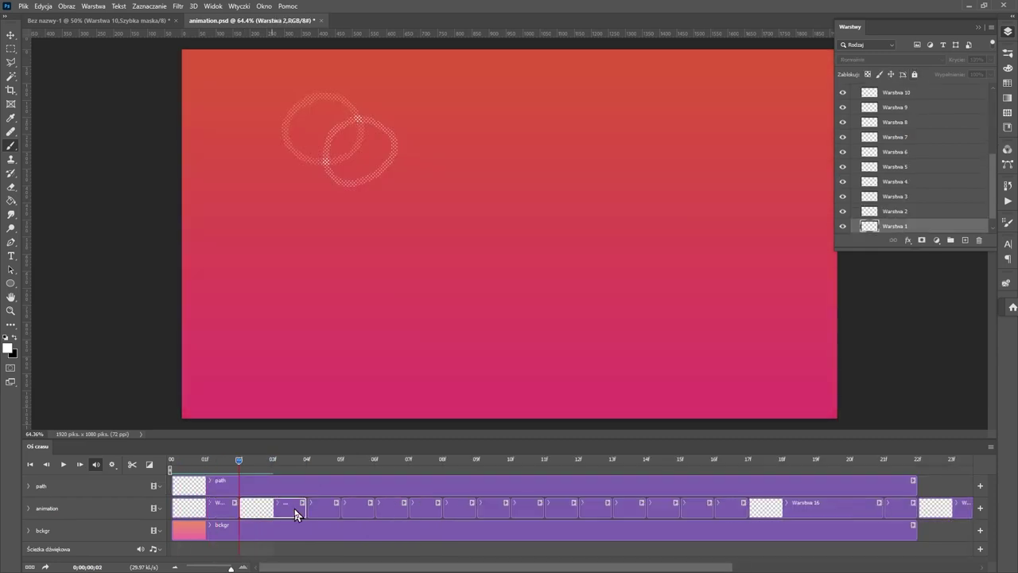
{"action": "left_click_drag", "start_coordinate": [241, 463], "coordinate": [211, 480]}
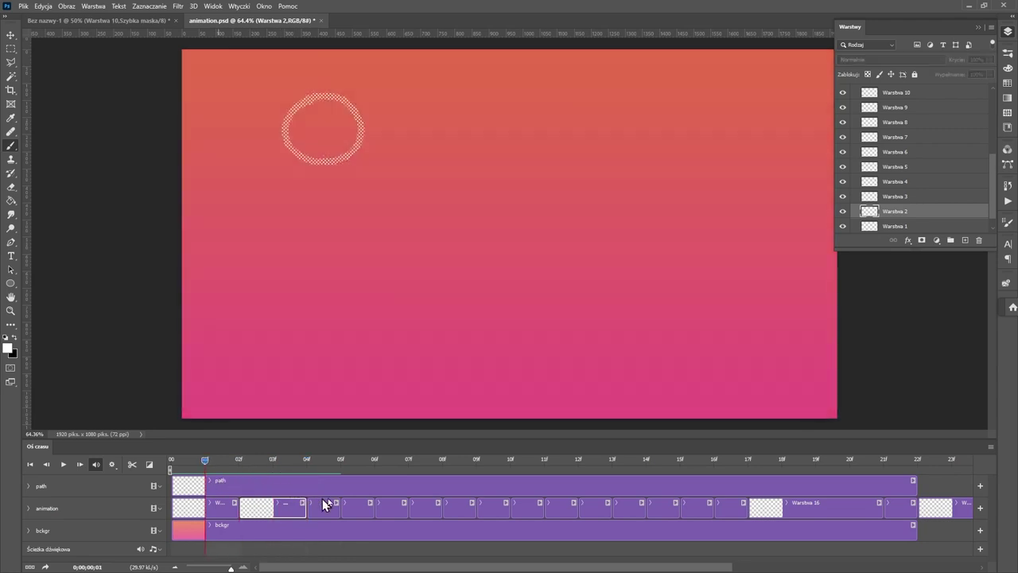
{"action": "left_click_drag", "start_coordinate": [338, 504], "coordinate": [440, 506]}
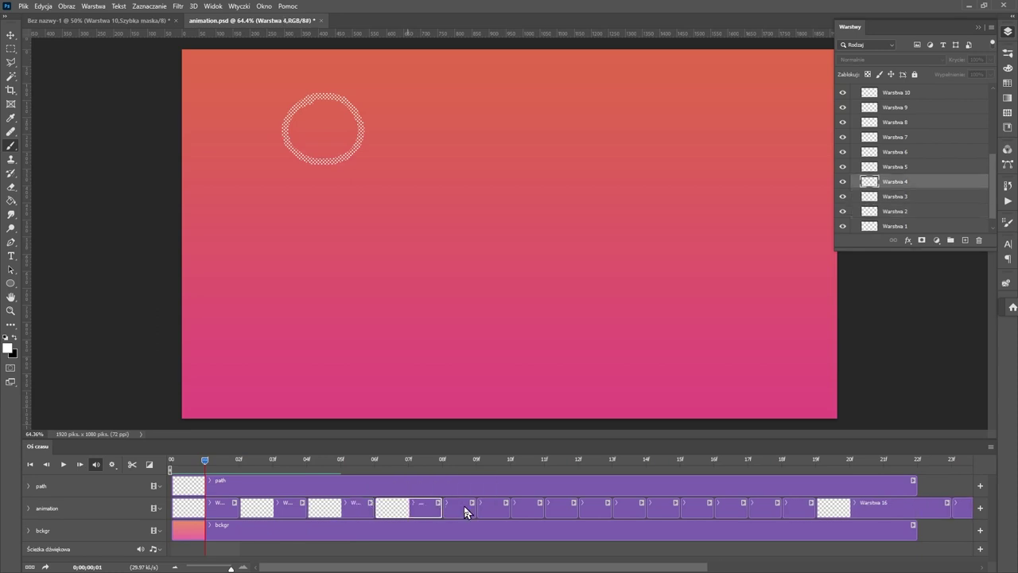
- Extend the clips Warstwa 5, Warstwa 6 and Warstwa 7 to two frames each
{"action": "left_click", "coordinate": [474, 505]}
{"action": "left_click", "coordinate": [475, 509]}
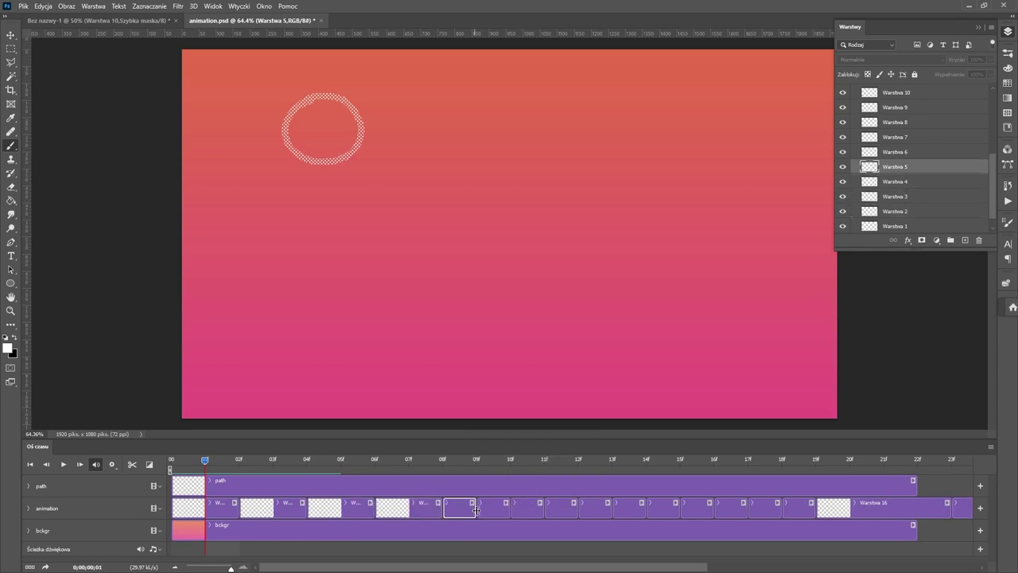
{"action": "left_click", "coordinate": [482, 511]}
{"action": "left_click", "coordinate": [467, 510]}
{"action": "left_click_drag", "start_coordinate": [472, 506], "coordinate": [647, 507]}
{"action": "left_click", "coordinate": [546, 503]}
{"action": "left_click", "coordinate": [541, 510]}
{"action": "left_click", "coordinate": [609, 506]}
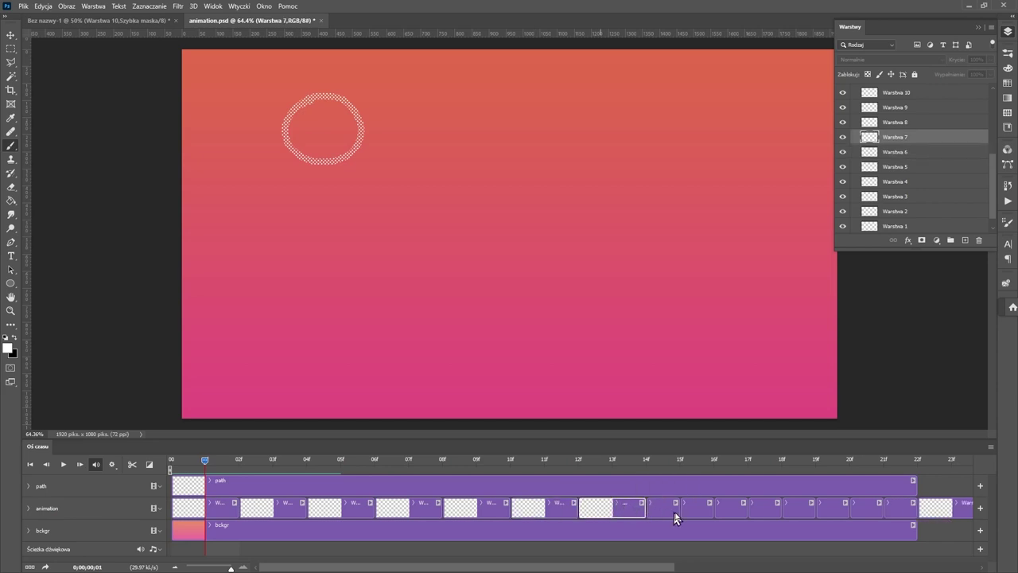
- Lengthen the remaining animation clips from Warstwa 8 onward, giving Warstwa 8 to Warstwa 14 two frames each
{"action": "left_click", "coordinate": [671, 513]}
{"action": "left_click", "coordinate": [680, 509]}
{"action": "left_click", "coordinate": [675, 509]}
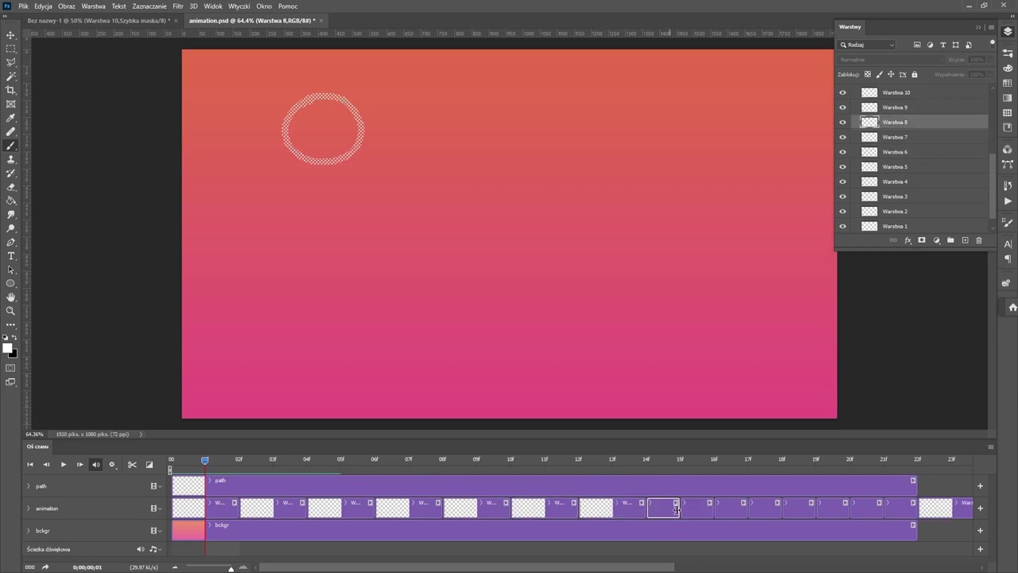
{"action": "left_click_drag", "start_coordinate": [694, 509], "coordinate": [728, 508]}
{"action": "left_click", "coordinate": [750, 507]}
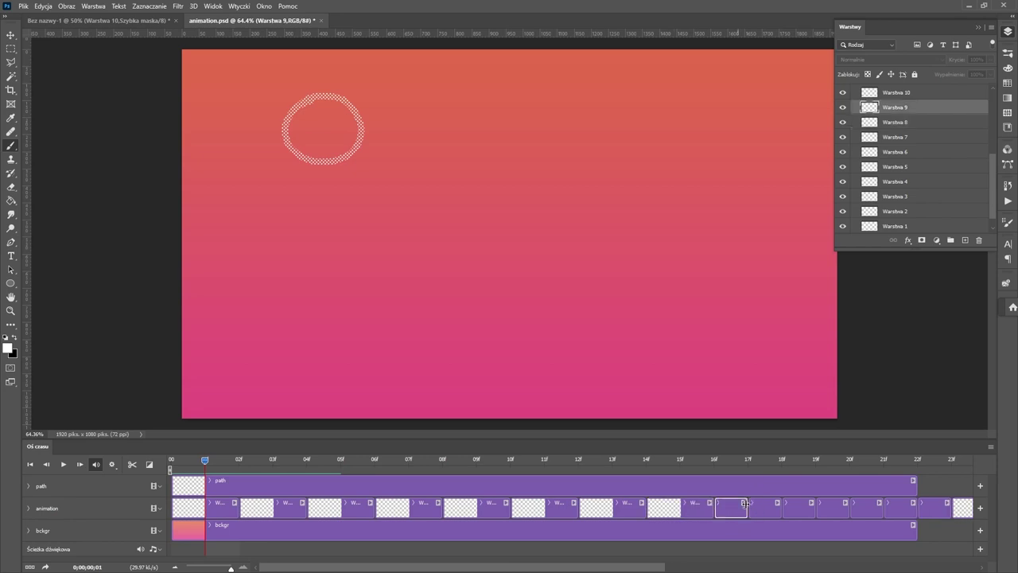
{"action": "left_click", "coordinate": [749, 506]}
{"action": "left_click", "coordinate": [742, 508]}
{"action": "left_click_drag", "start_coordinate": [748, 504], "coordinate": [916, 504]}
{"action": "left_click", "coordinate": [811, 504]}
{"action": "left_click", "coordinate": [890, 512]}
- Fill the circle on Warstwa 1 with the halftone brush and paint two round ears on it, enlarging the brush to 60 px
{"action": "scroll", "coordinate": [825, 132], "scroll_direction": "up", "scroll_amount": 2}
{"action": "scroll", "coordinate": [954, 151], "scroll_direction": "up", "scroll_amount": 3}
{"action": "scroll", "coordinate": [932, 132], "scroll_direction": "down", "scroll_amount": 1}
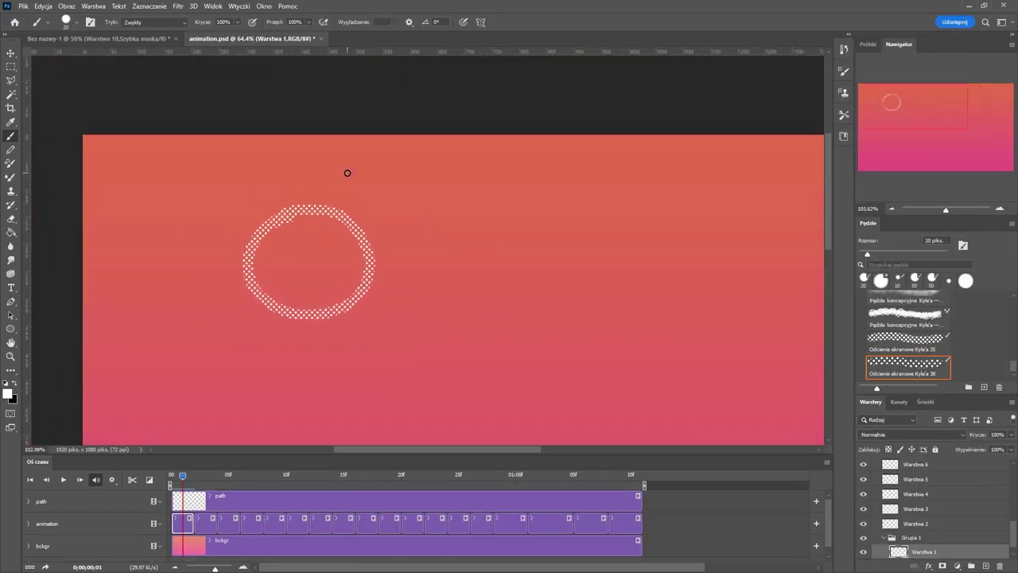
{"action": "mouse_move", "coordinate": [296, 267]}
{"action": "left_mouse_down"}
{"action": "mouse_move", "coordinate": [311, 225]}
{"action": "mouse_move", "coordinate": [344, 255]}
{"action": "mouse_move", "coordinate": [331, 249]}
{"action": "mouse_move", "coordinate": [309, 302]}
{"action": "mouse_move", "coordinate": [293, 267]}
{"action": "mouse_move", "coordinate": [306, 239]}
{"action": "mouse_move", "coordinate": [278, 244]}
{"action": "mouse_move", "coordinate": [290, 272]}
{"action": "mouse_move", "coordinate": [287, 301]}
{"action": "mouse_move", "coordinate": [275, 301]}
{"action": "mouse_move", "coordinate": [259, 284]}
{"action": "mouse_move", "coordinate": [297, 301]}
{"action": "mouse_move", "coordinate": [326, 262]}
{"action": "left_mouse_up"}
{"action": "key", "text": "bracketright"}
{"action": "key", "text": "bracketright"}
{"action": "key", "text": "bracketright"}
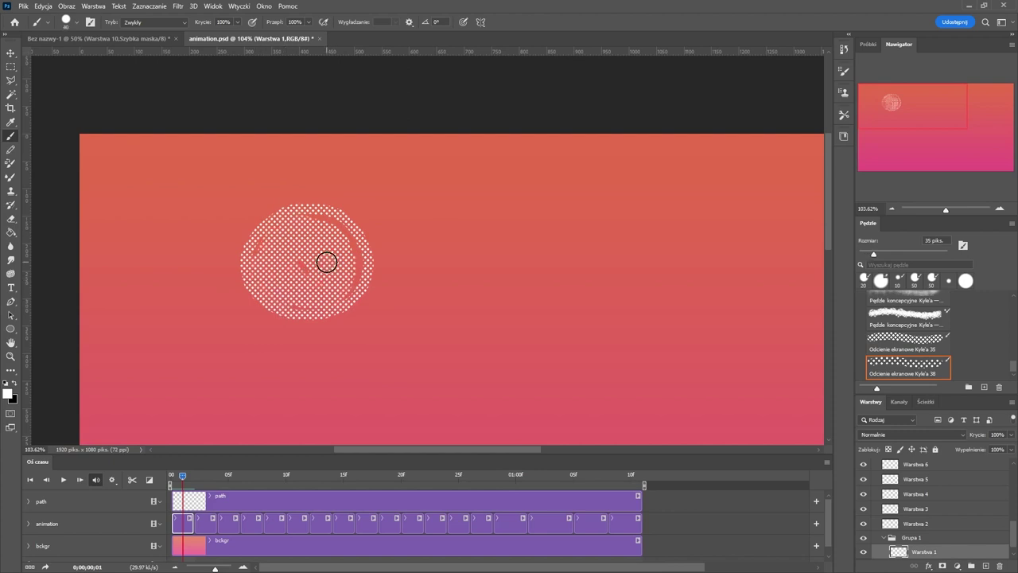
{"action": "mouse_move", "coordinate": [327, 261]}
{"action": "left_mouse_down"}
{"action": "mouse_move", "coordinate": [318, 252]}
{"action": "mouse_move", "coordinate": [321, 275]}
{"action": "mouse_move", "coordinate": [355, 262]}
{"action": "left_mouse_up"}
{"action": "left_click_drag", "start_coordinate": [248, 208], "coordinate": [267, 220]}
{"action": "left_click_drag", "start_coordinate": [347, 205], "coordinate": [363, 216]}
- Paint two round ears on the balls of Warstwa 2 and Warstwa 3 with the 60 px halftone brush
{"action": "left_click", "coordinate": [205, 476]}
{"action": "mouse_move", "coordinate": [366, 247]}
{"action": "left_mouse_down"}
{"action": "mouse_move", "coordinate": [379, 279]}
{"action": "mouse_move", "coordinate": [312, 259]}
{"action": "left_mouse_up"}
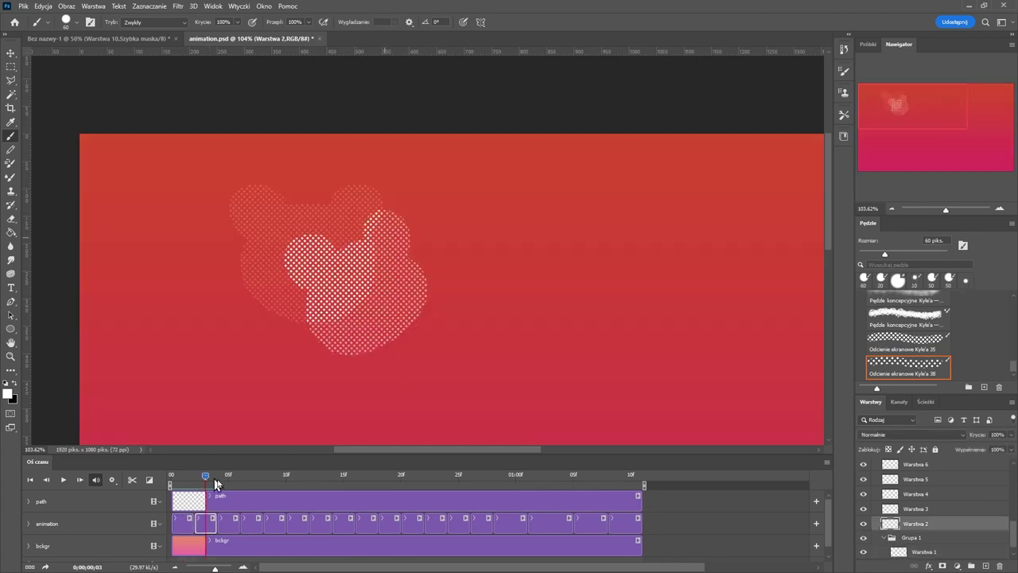
{"action": "left_click", "coordinate": [227, 477]}
{"action": "left_click_drag", "start_coordinate": [409, 381], "coordinate": [420, 318]}
{"action": "left_click_drag", "start_coordinate": [357, 306], "coordinate": [372, 247]}
- Add halftone ears to the balls of Warstwa 6 and Warstwa 7 at frames 11 and 13
{"action": "left_click", "coordinate": [297, 475]}
{"action": "left_click", "coordinate": [300, 522]}
{"action": "left_click_drag", "start_coordinate": [382, 425], "coordinate": [430, 409]}
{"action": "left_click", "coordinate": [320, 522]}
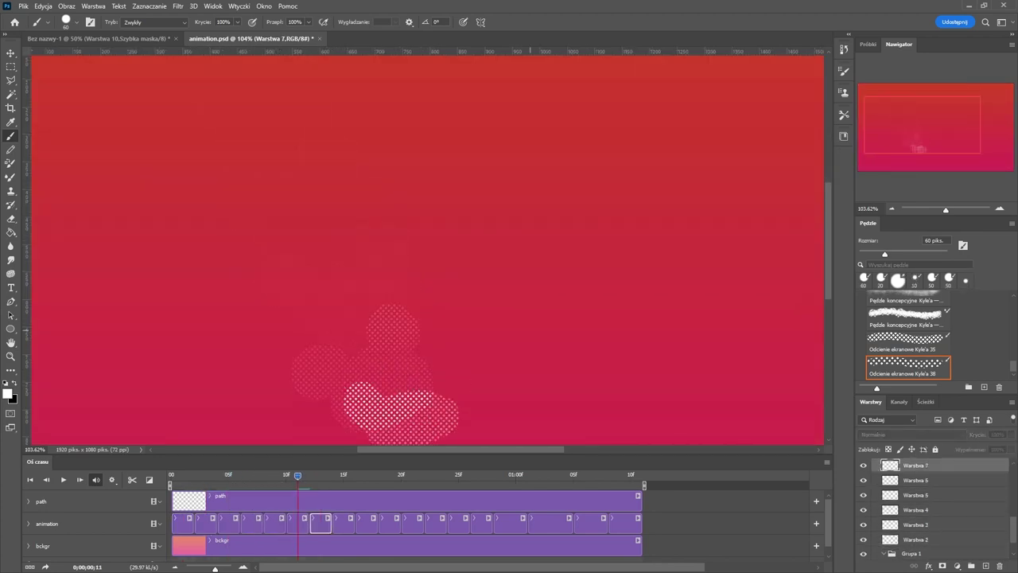
{"action": "left_click", "coordinate": [321, 478]}
{"action": "mouse_move", "coordinate": [413, 366]}
{"action": "left_mouse_down"}
{"action": "mouse_move", "coordinate": [402, 295]}
{"action": "mouse_move", "coordinate": [421, 256]}
{"action": "mouse_move", "coordinate": [488, 236]}
{"action": "left_mouse_up"}
{"action": "left_click", "coordinate": [321, 522]}
{"action": "left_click", "coordinate": [466, 308]}
- Step through Warstwa 8 to Warstwa 11 and paint ears on each ball with the 35 px halftone brush
{"action": "key", "text": "Right"}
{"action": "key", "text": "Right"}
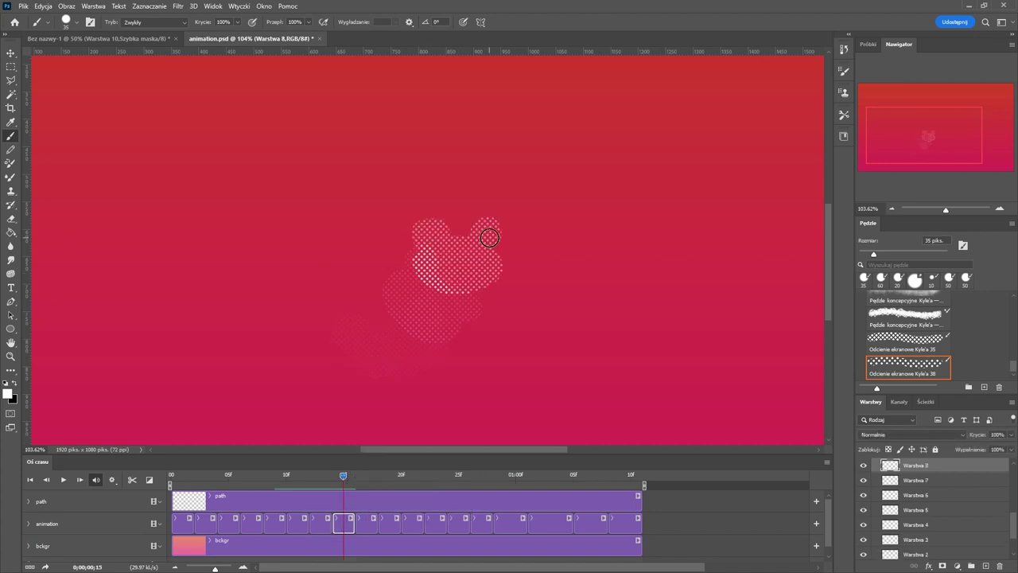
{"action": "key", "text": "Right"}
{"action": "key", "text": "Right"}
{"action": "left_click_drag", "start_coordinate": [509, 295], "coordinate": [538, 256]}
{"action": "key", "text": "Right"}
{"action": "key", "text": "Right"}
{"action": "key", "text": "Right"}
{"action": "key", "text": "Right"}
{"action": "mouse_move", "coordinate": [573, 358]}
{"action": "left_mouse_down"}
{"action": "mouse_move", "coordinate": [602, 335]}
{"action": "mouse_move", "coordinate": [609, 295]}
{"action": "left_mouse_up"}
- Paint ears on the balls of Warstwa 12, Warstwa 13 and Warstwa 14 with the 35 px brush
{"action": "left_click", "coordinate": [435, 477]}
{"action": "left_click", "coordinate": [458, 477]}
{"action": "left_click_drag", "start_coordinate": [679, 344], "coordinate": [638, 312]}
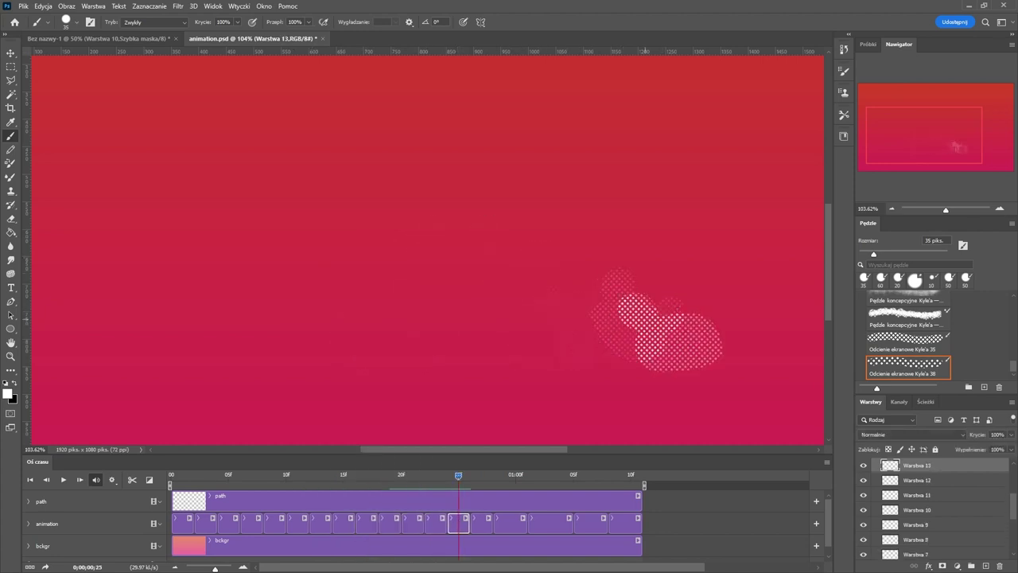
{"action": "left_click", "coordinate": [482, 477]}
{"action": "mouse_move", "coordinate": [735, 358]}
{"action": "left_mouse_down"}
{"action": "mouse_move", "coordinate": [788, 324]}
{"action": "mouse_move", "coordinate": [497, 324]}
{"action": "mouse_move", "coordinate": [541, 318]}
{"action": "left_mouse_up"}
- Paint ears on the balls of the last four clips, Warstwa 15, Warstwa 16, Warstwa 16 kopia and Warstwa 17
{"action": "left_click", "coordinate": [504, 477]}
{"action": "left_click", "coordinate": [539, 477]}
{"action": "left_click", "coordinate": [549, 522]}
{"action": "left_click", "coordinate": [595, 477]}
{"action": "left_click", "coordinate": [590, 522]}
{"action": "left_click", "coordinate": [630, 477]}
{"action": "left_click", "coordinate": [626, 521]}
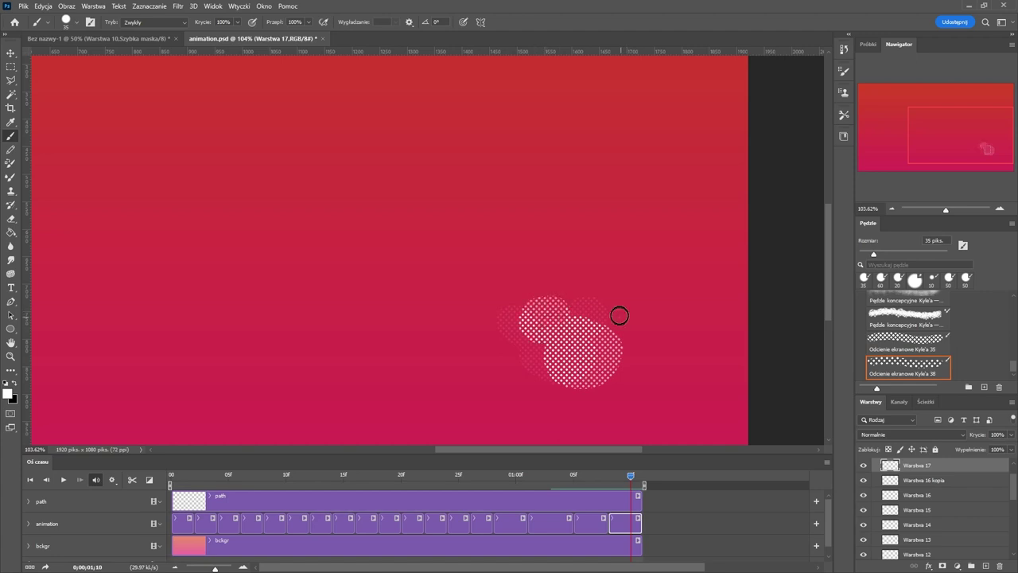
{"action": "left_click_drag", "start_coordinate": [618, 316], "coordinate": [625, 317]}
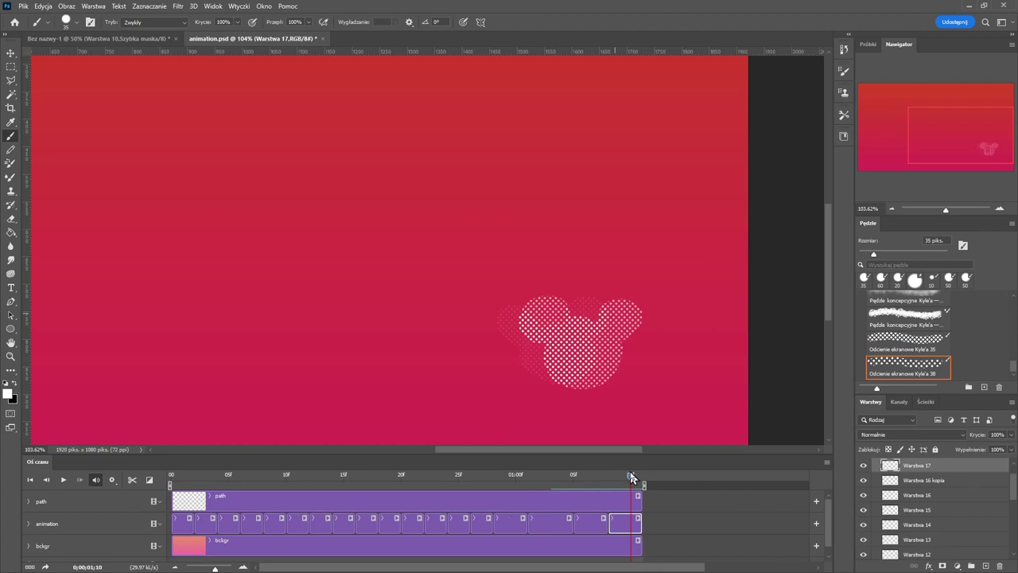
- Play the animation from the first frame with the whole canvas in view
{"action": "left_click_drag", "start_coordinate": [631, 477], "coordinate": [153, 477]}
{"action": "scroll", "coordinate": [337, 295], "scroll_direction": "down", "scroll_amount": 3}
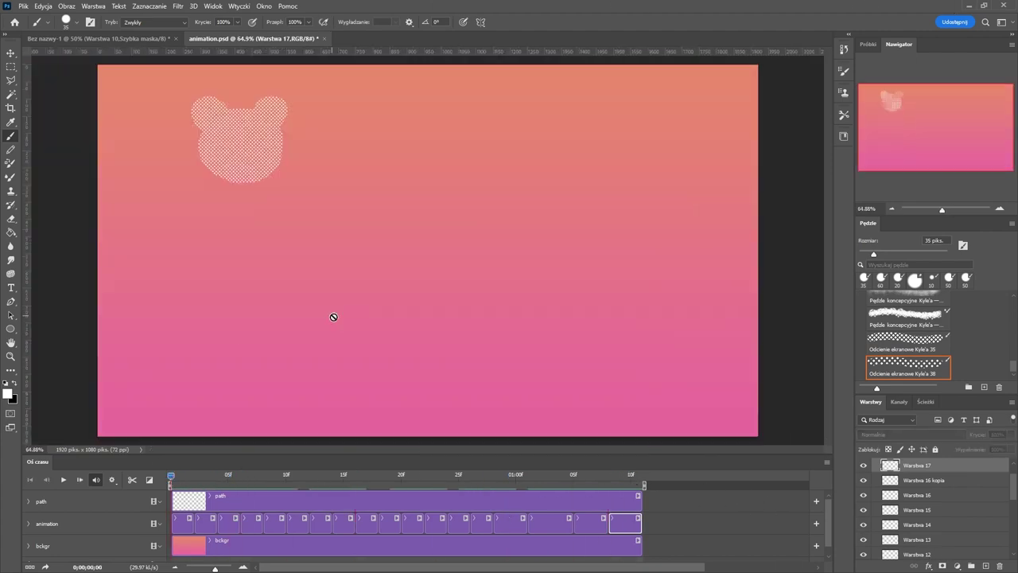
{"action": "key", "text": "space"}
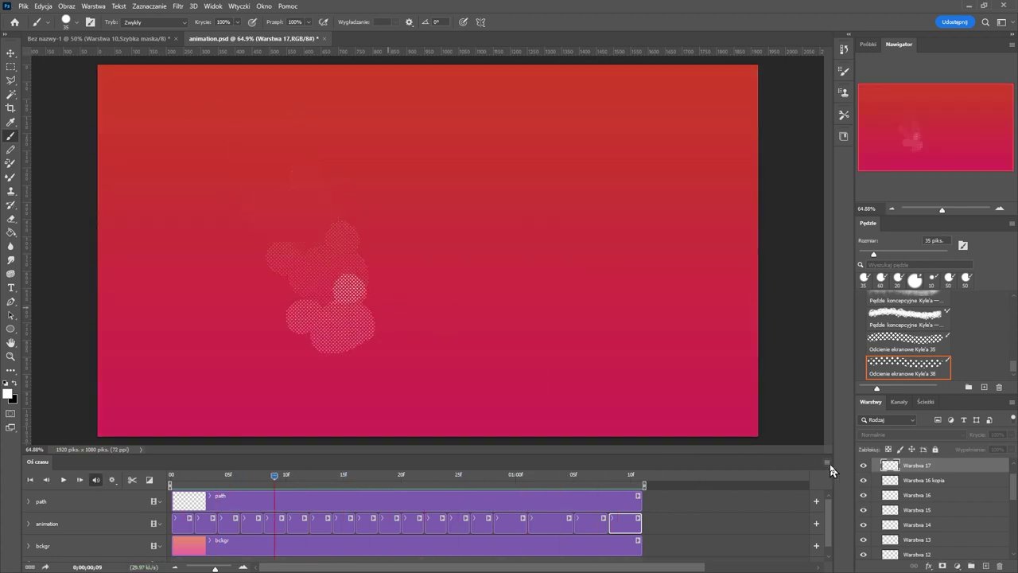
- Open the onion skin options, close them without changes, and turn off onion skins
{"action": "left_click", "coordinate": [829, 466]}
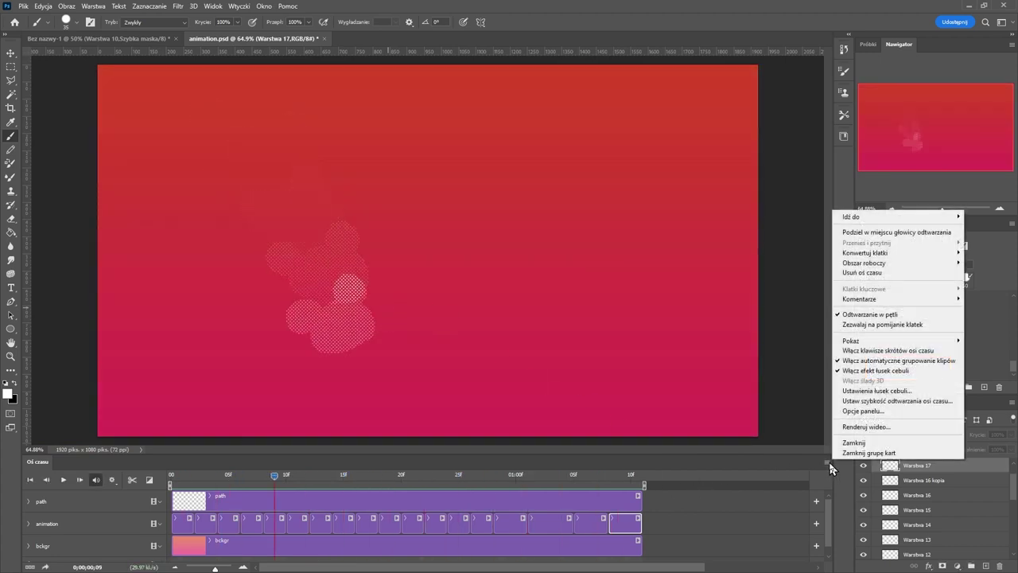
{"action": "left_click", "coordinate": [875, 390]}
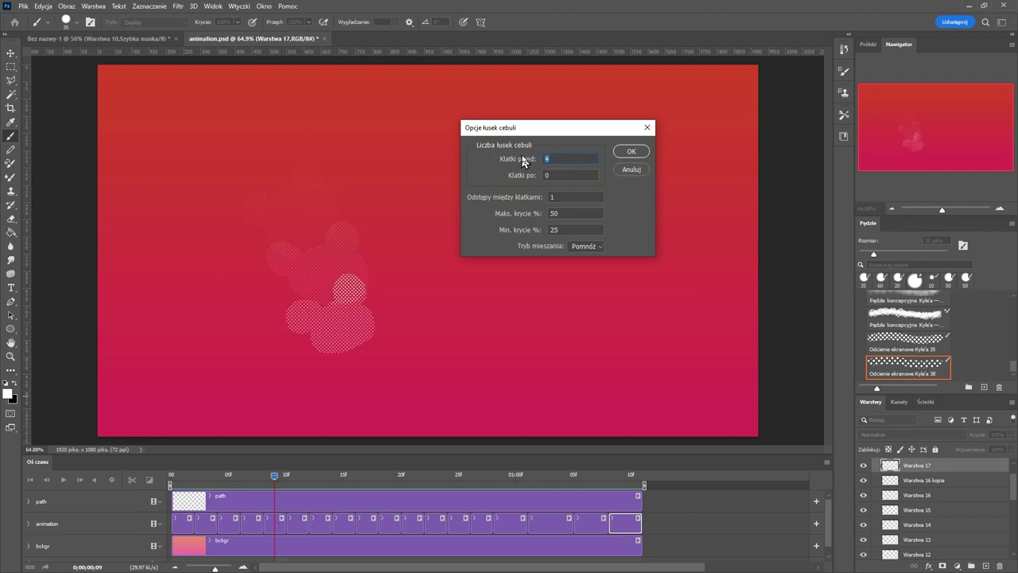
{"action": "key", "text": "Escape"}
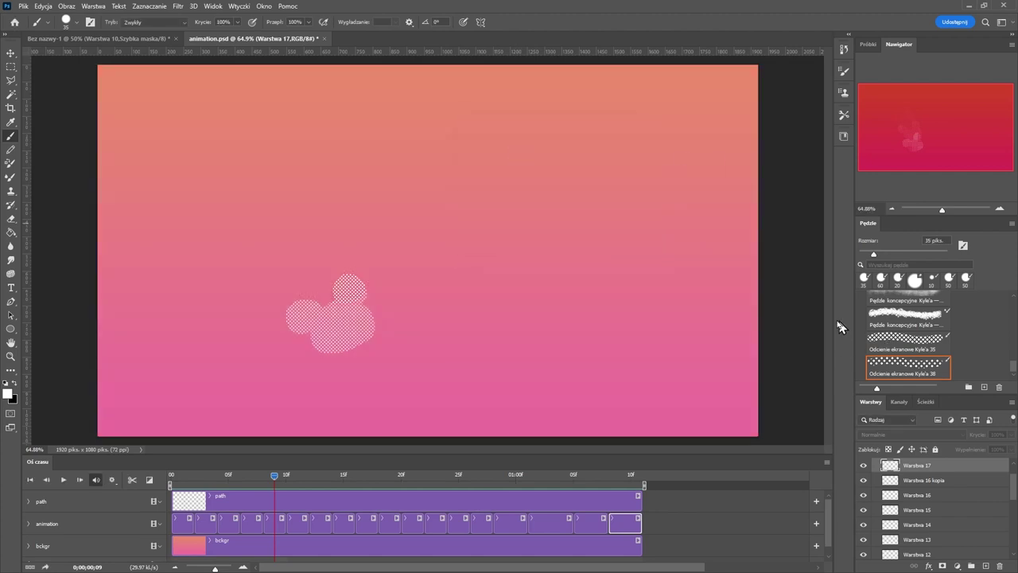
- Return to the first frame and select the bckgr layer
{"action": "left_click_drag", "start_coordinate": [271, 485], "coordinate": [128, 483]}
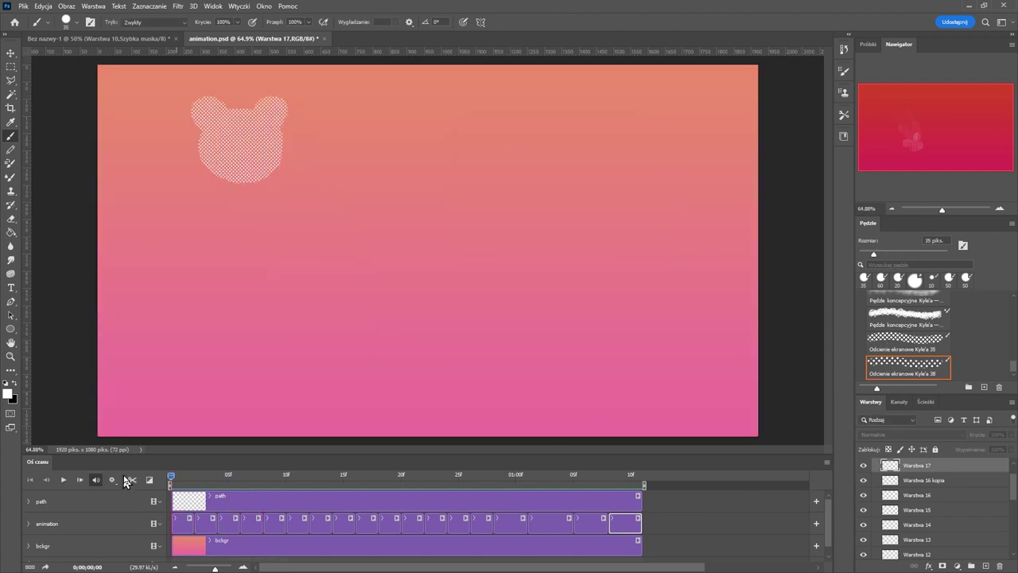
{"action": "left_click", "coordinate": [437, 547]}
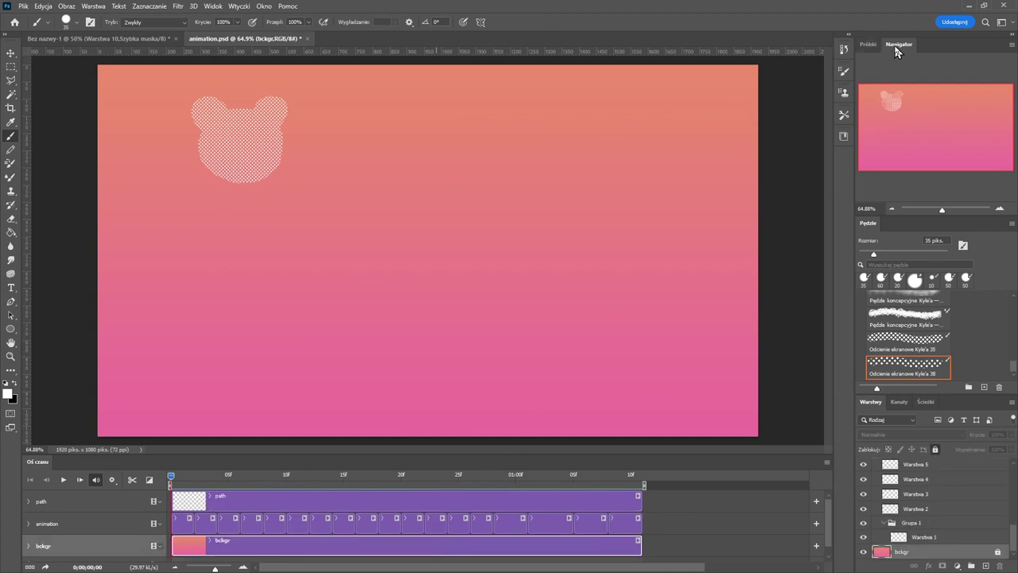
- Hide the Layers panel and show it again
{"action": "left_click", "coordinate": [263, 6]}
{"action": "key", "text": "Right"}
{"action": "mouse_move", "coordinate": [267, 6]}
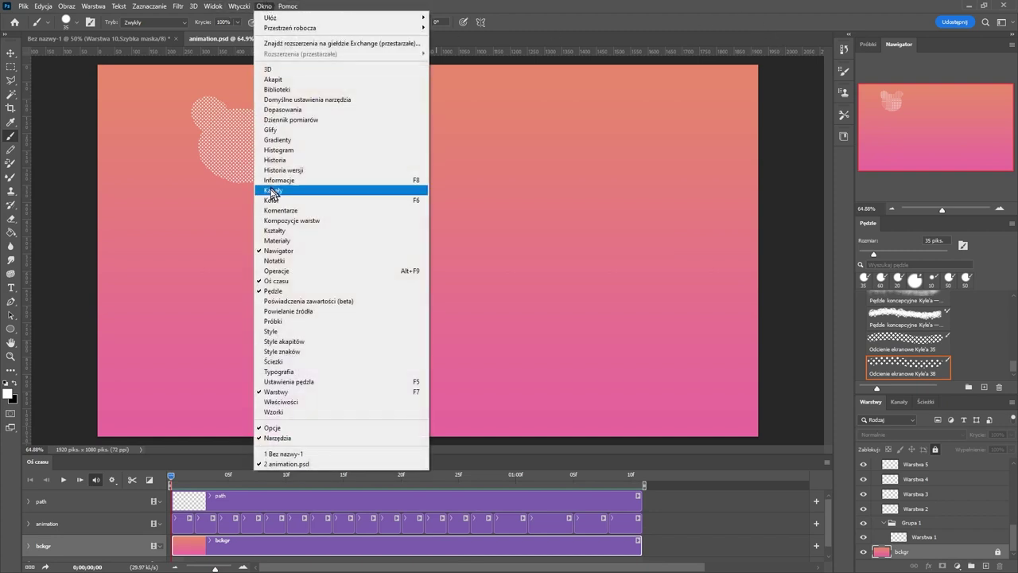
{"action": "left_click", "coordinate": [297, 393]}
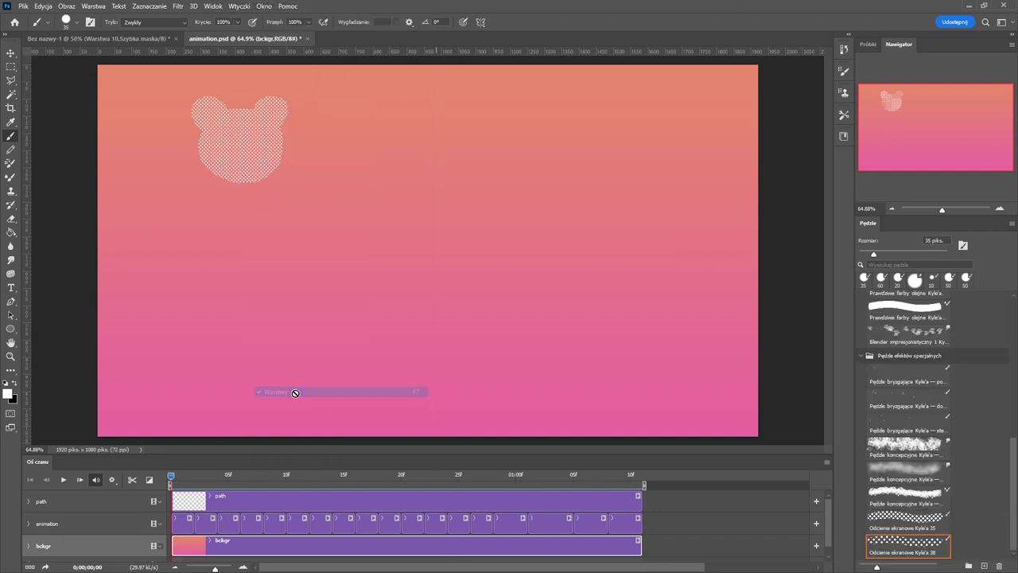
{"action": "left_click", "coordinate": [263, 6]}
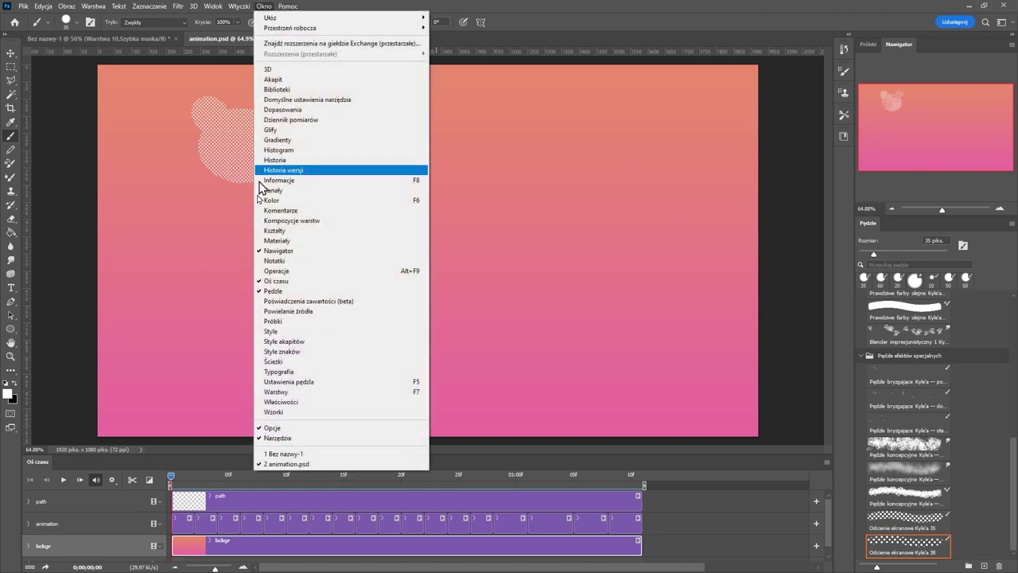
{"action": "left_click", "coordinate": [286, 392]}
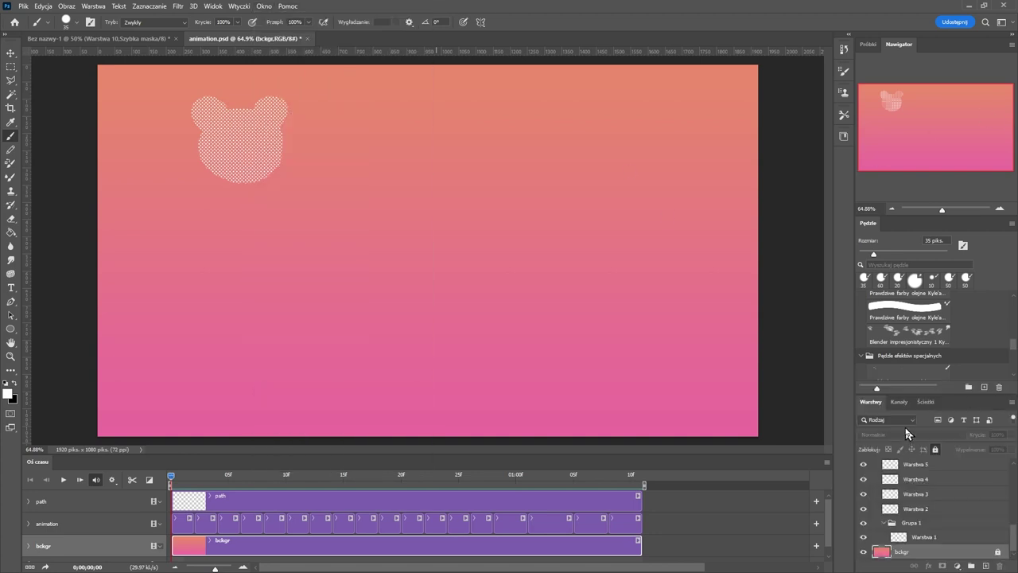
- Dock the Layers panel in the same group as the Navigator panel
{"action": "left_click_drag", "start_coordinate": [870, 403], "coordinate": [868, 51]}
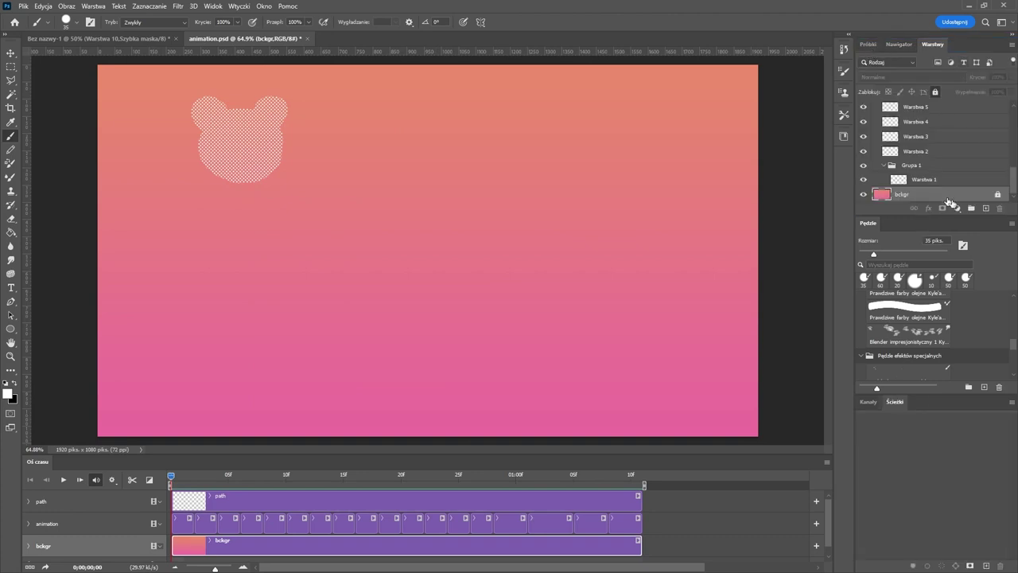
{"action": "left_click", "coordinate": [998, 195]}
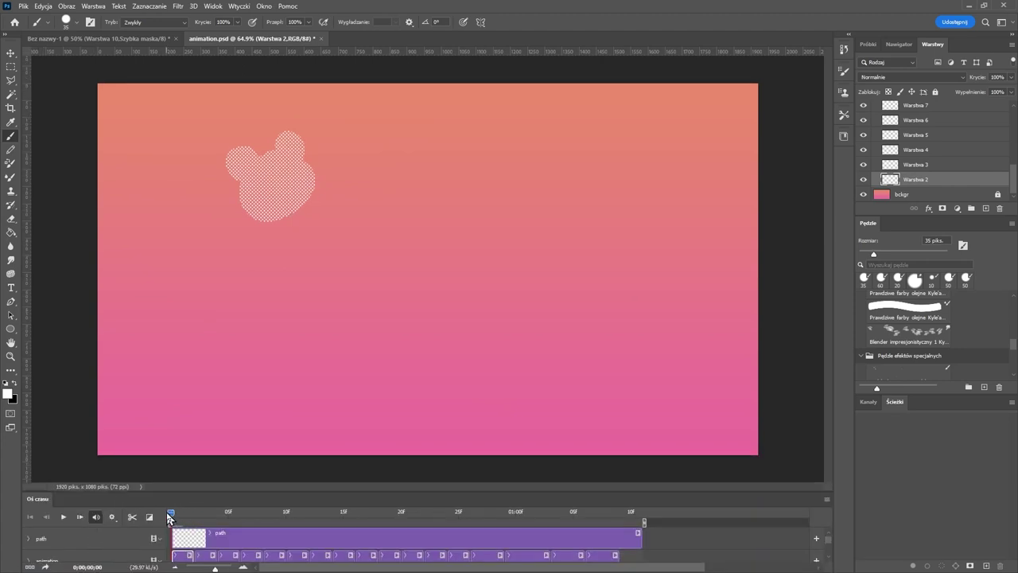
- Play the animation from the first frame, then convert the video timeline to a frame animation
{"action": "key", "text": "space"}
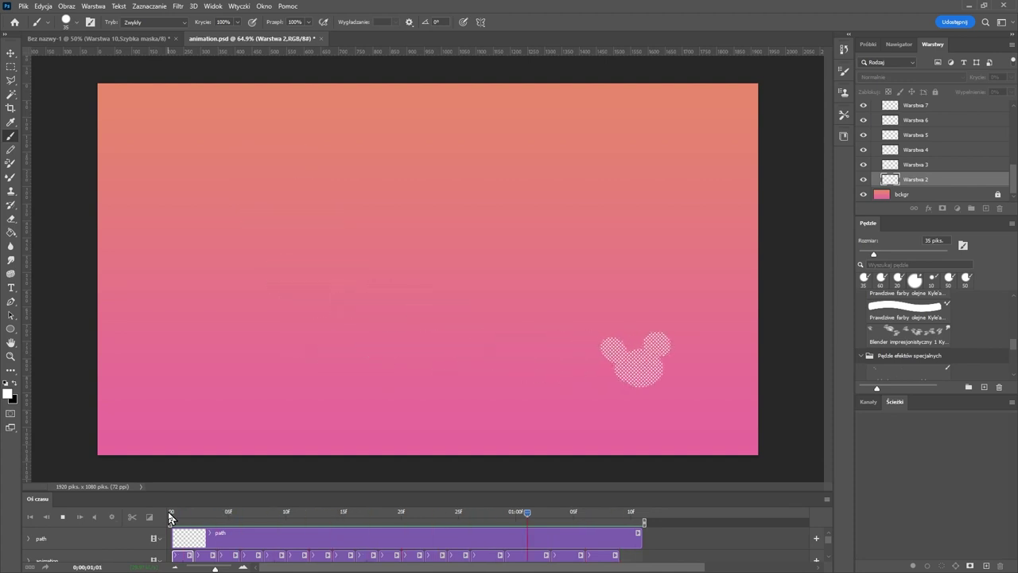
{"action": "left_click_drag", "start_coordinate": [169, 513], "coordinate": [193, 513]}
{"action": "left_click", "coordinate": [30, 567]}
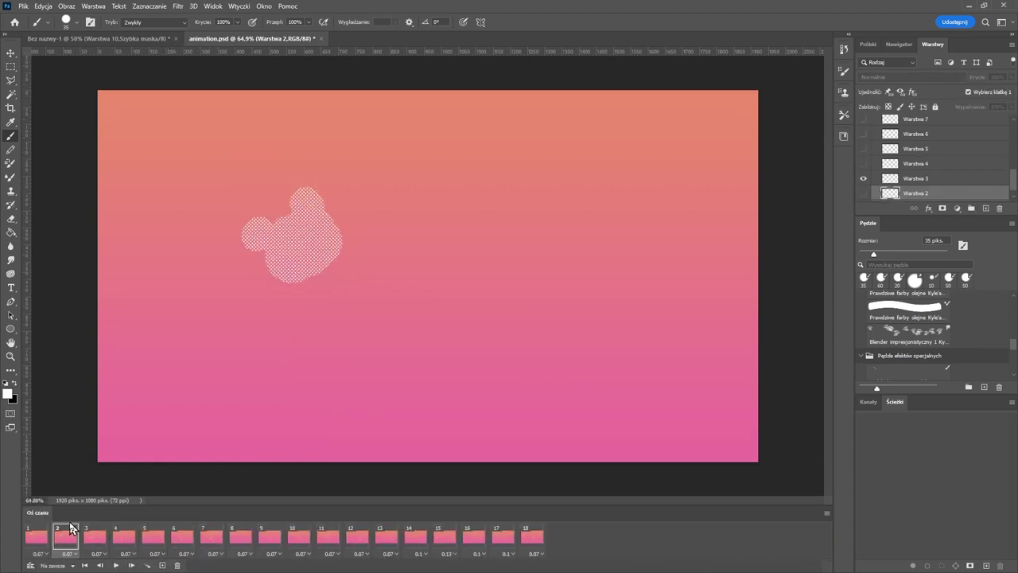
- Go through the converted frames from frame 3 to frame 18 and examine the drawing in each
{"action": "left_click", "coordinate": [94, 537]}
{"action": "left_click", "coordinate": [124, 536]}
{"action": "left_click", "coordinate": [152, 538]}
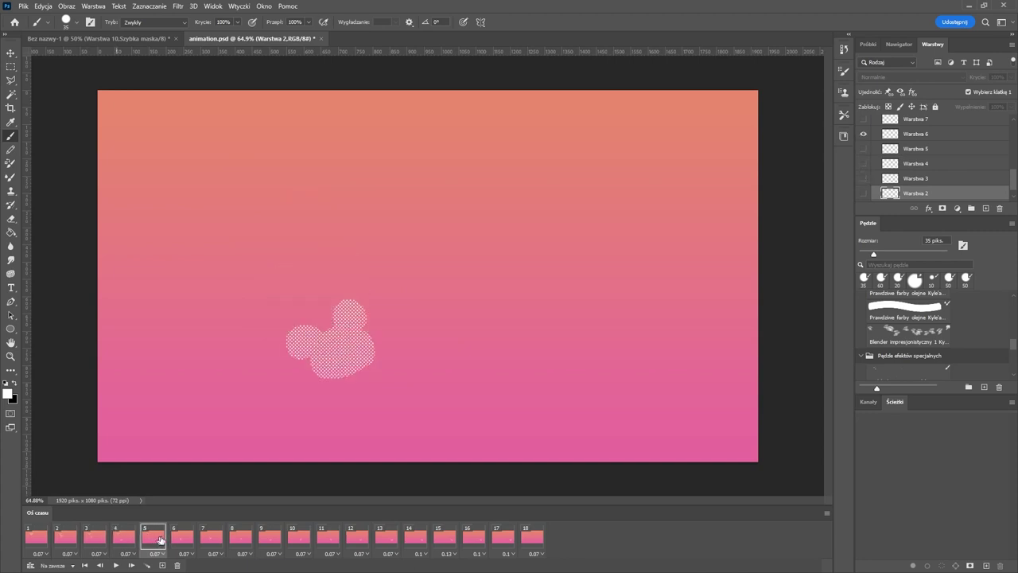
{"action": "left_click", "coordinate": [183, 543]}
{"action": "left_click", "coordinate": [212, 545]}
{"action": "left_click", "coordinate": [249, 541]}
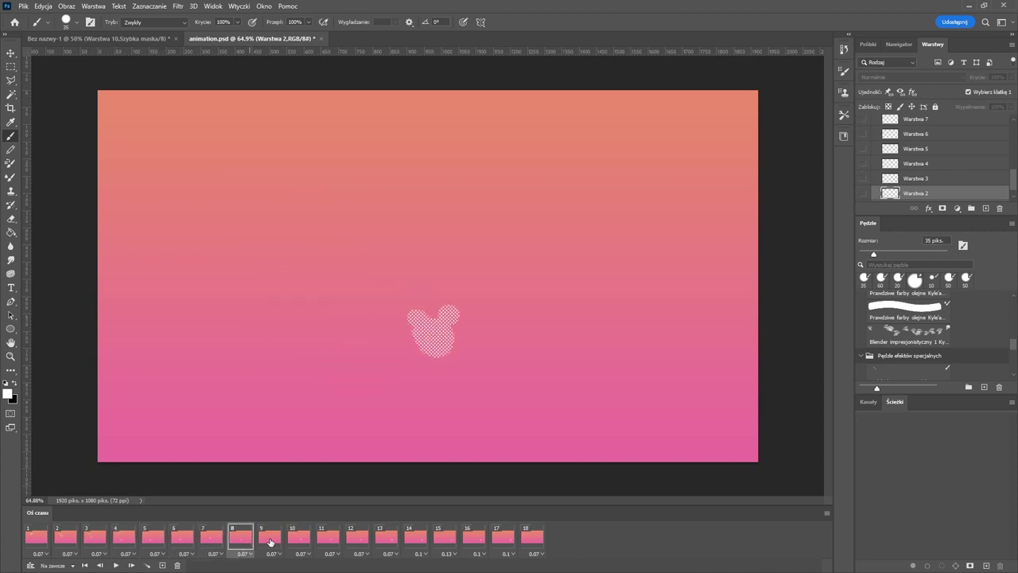
{"action": "left_click", "coordinate": [279, 540]}
{"action": "left_click", "coordinate": [320, 540]}
{"action": "left_click", "coordinate": [388, 540]}
{"action": "left_click", "coordinate": [444, 546]}
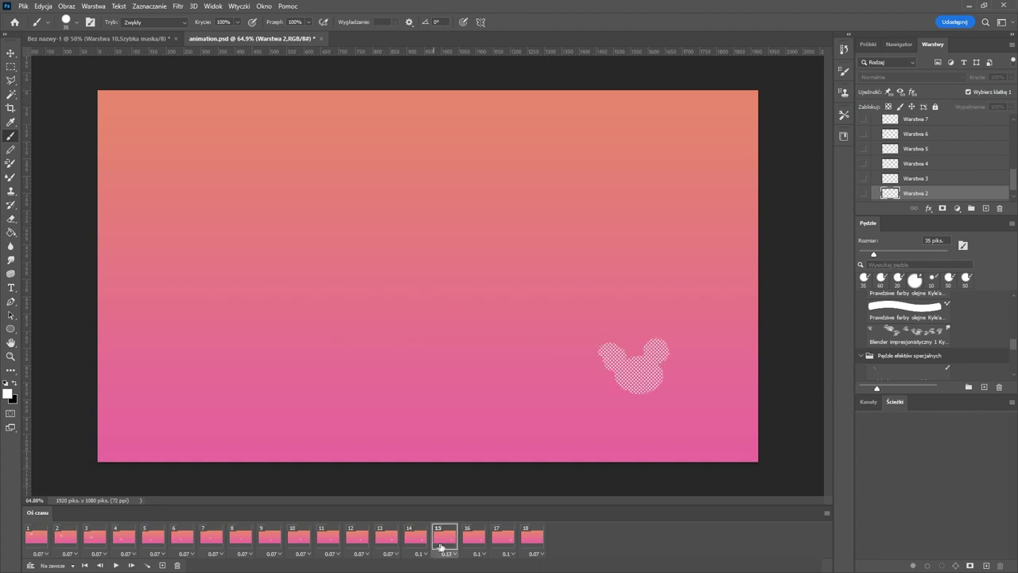
{"action": "left_click", "coordinate": [478, 547]}
{"action": "left_click", "coordinate": [507, 543]}
{"action": "left_click", "coordinate": [531, 539]}
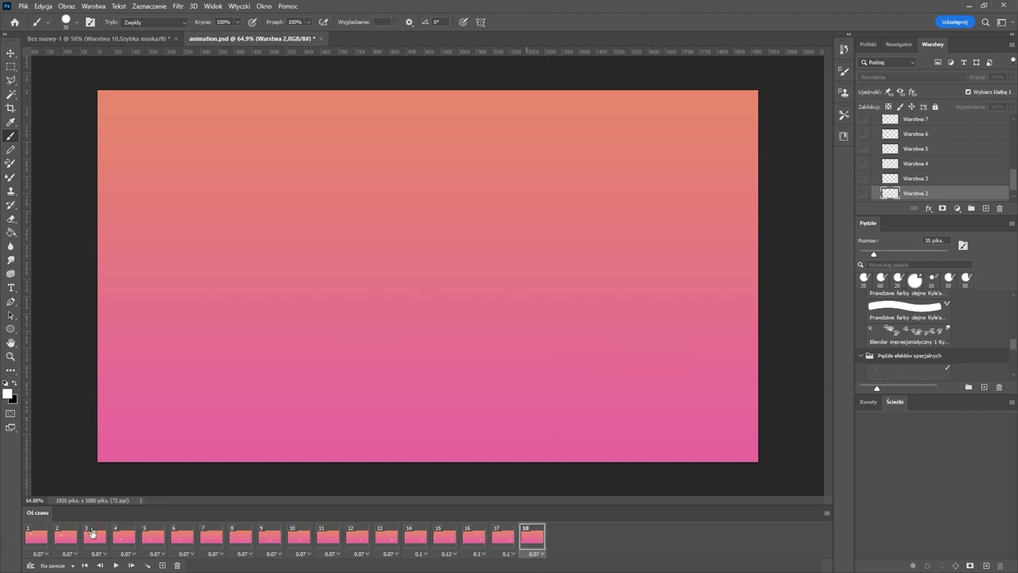
- Examine the converted animation's frames 3, 8, 1 and 2 and the delay options of frame 3
{"action": "left_click", "coordinate": [92, 535]}
{"action": "left_click", "coordinate": [102, 554]}
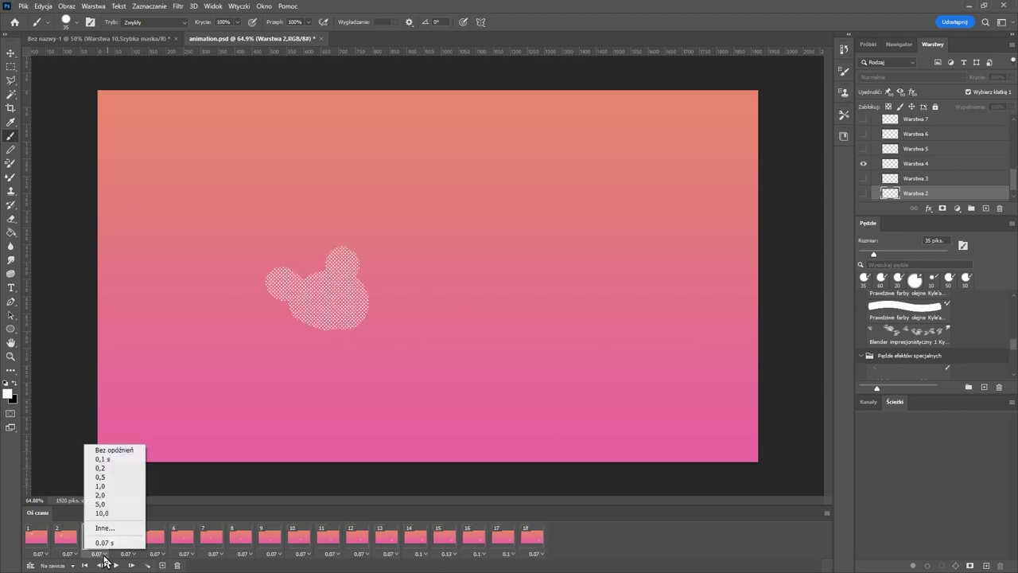
{"action": "left_click", "coordinate": [249, 555]}
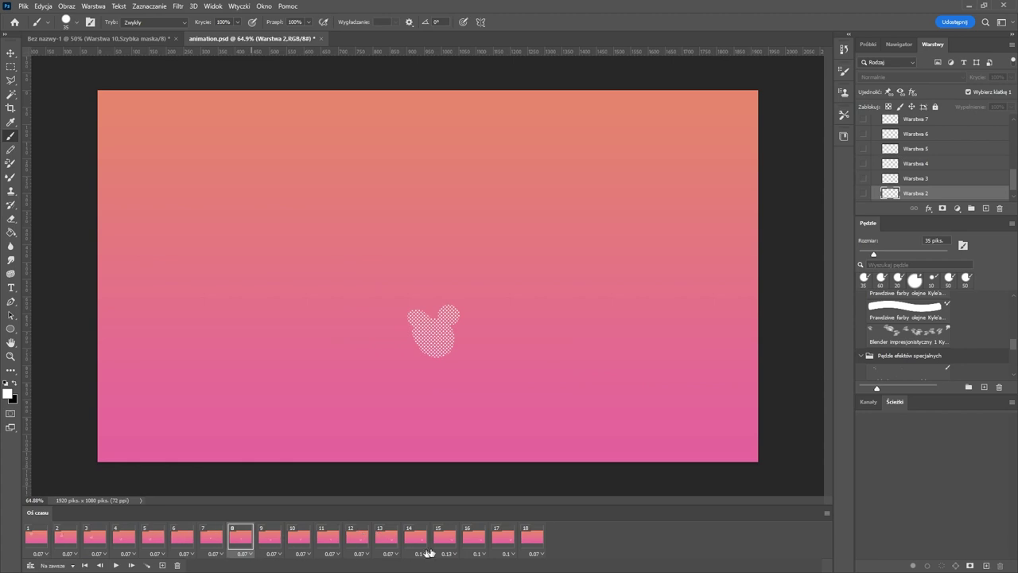
{"action": "left_click", "coordinate": [32, 543]}
{"action": "left_click", "coordinate": [62, 541]}
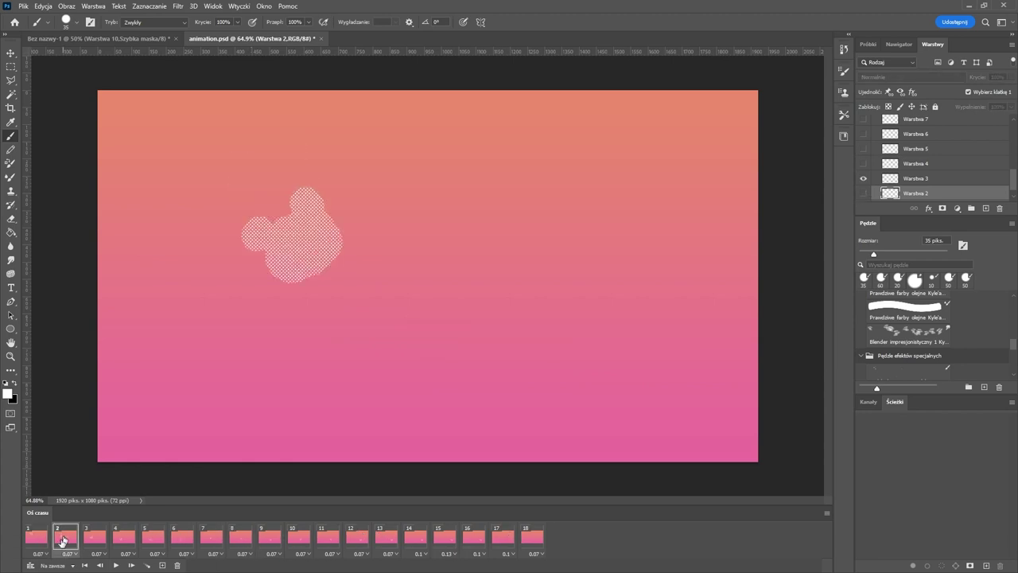
- Convert the frame animation back to a video timeline and add Cyberpunk Moonlight Sonata(1).mp3 to its audio track
{"action": "left_click", "coordinate": [29, 565]}
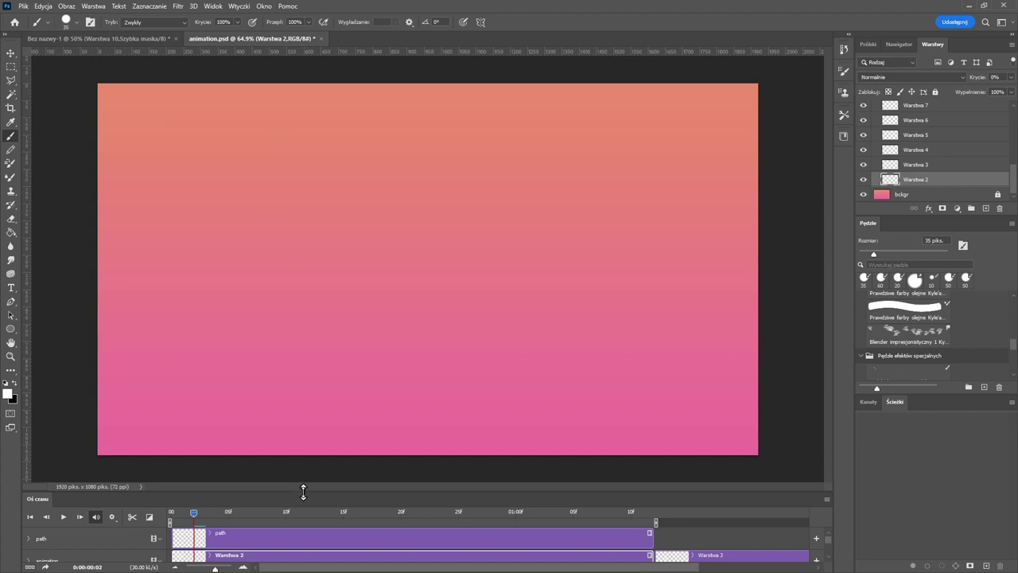
{"action": "left_click_drag", "start_coordinate": [303, 491], "coordinate": [306, 429]}
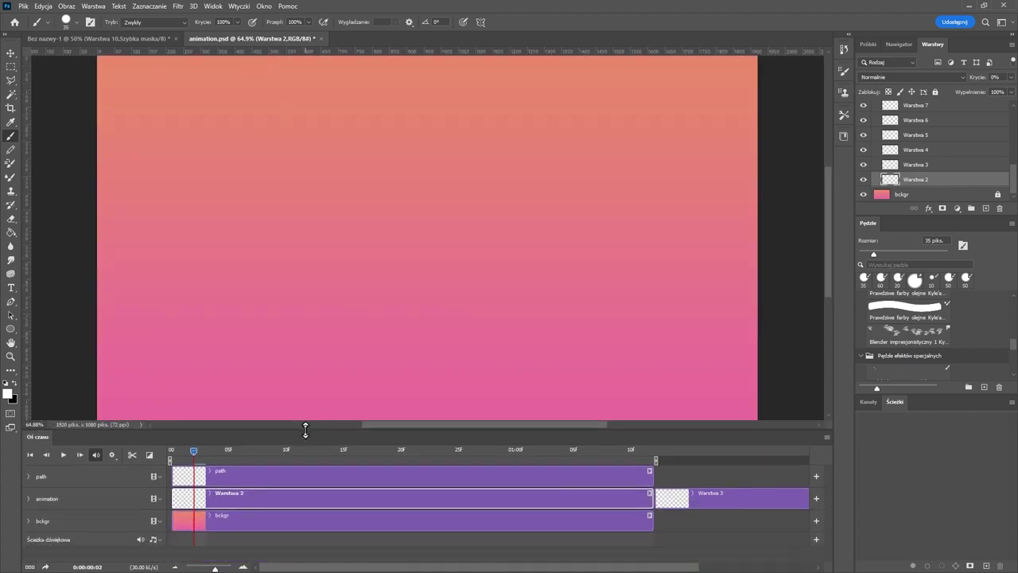
{"action": "left_click", "coordinate": [155, 540]}
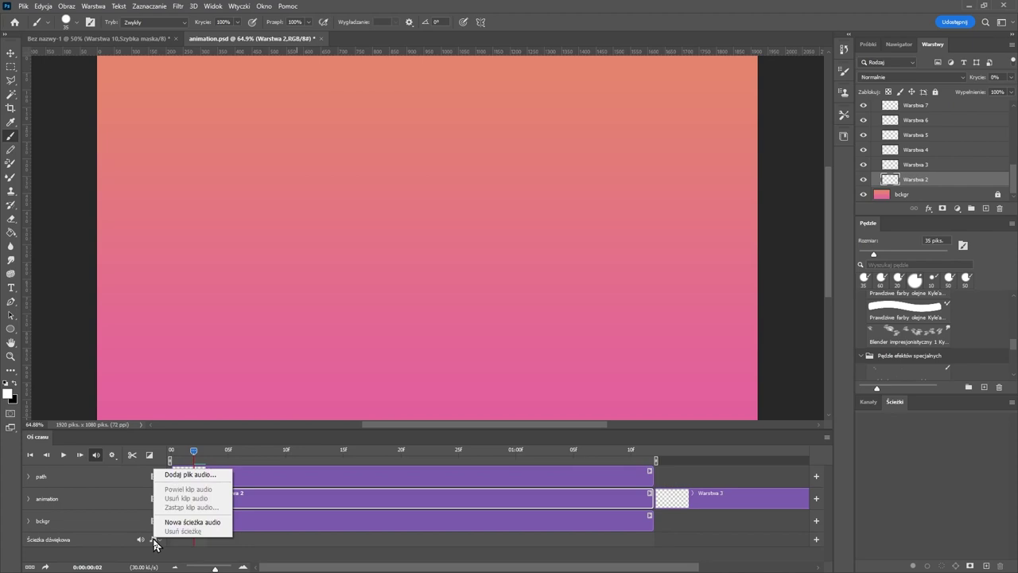
{"action": "left_click", "coordinate": [190, 474]}
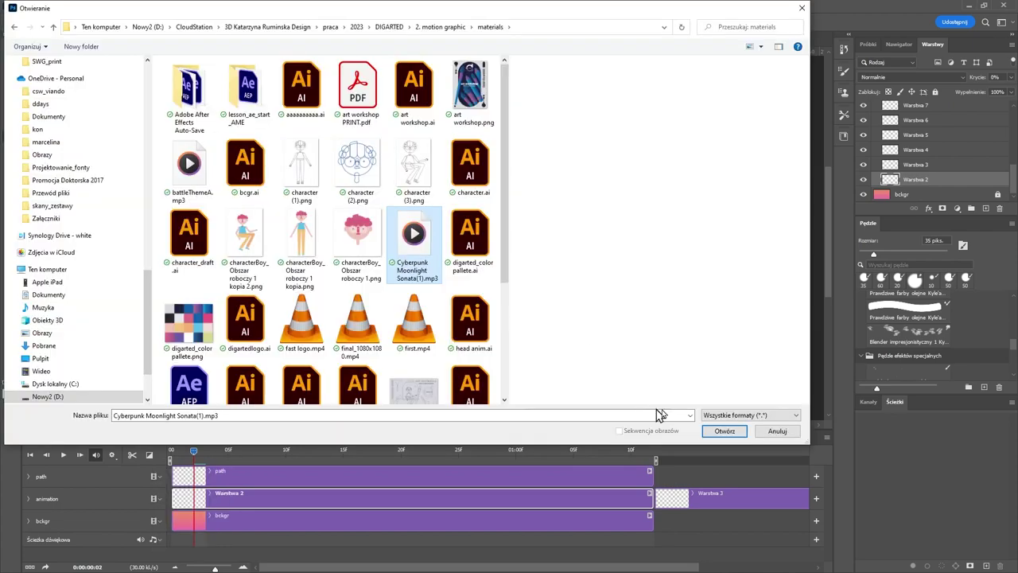
{"action": "left_click", "coordinate": [728, 436]}
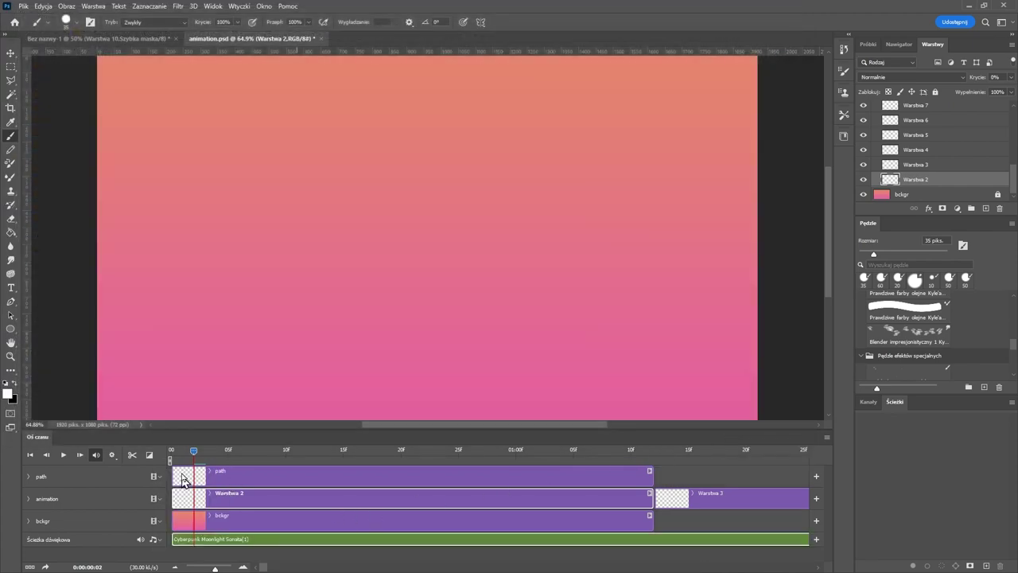
- Play the animation from the start of the timeline and stop the playback
{"action": "left_click_drag", "start_coordinate": [194, 457], "coordinate": [171, 460]}
{"action": "key", "text": "space"}
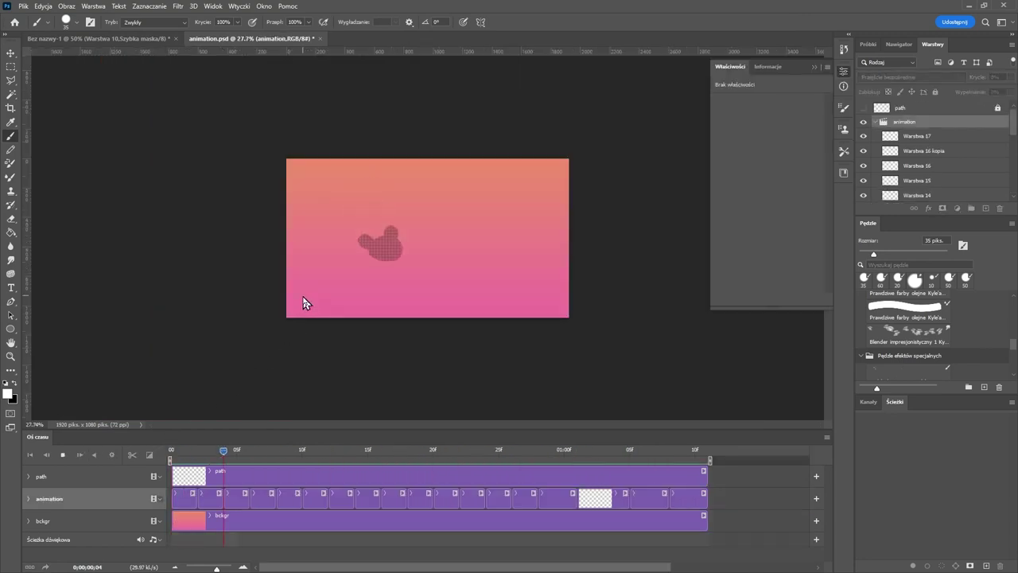
{"action": "key", "text": "space"}
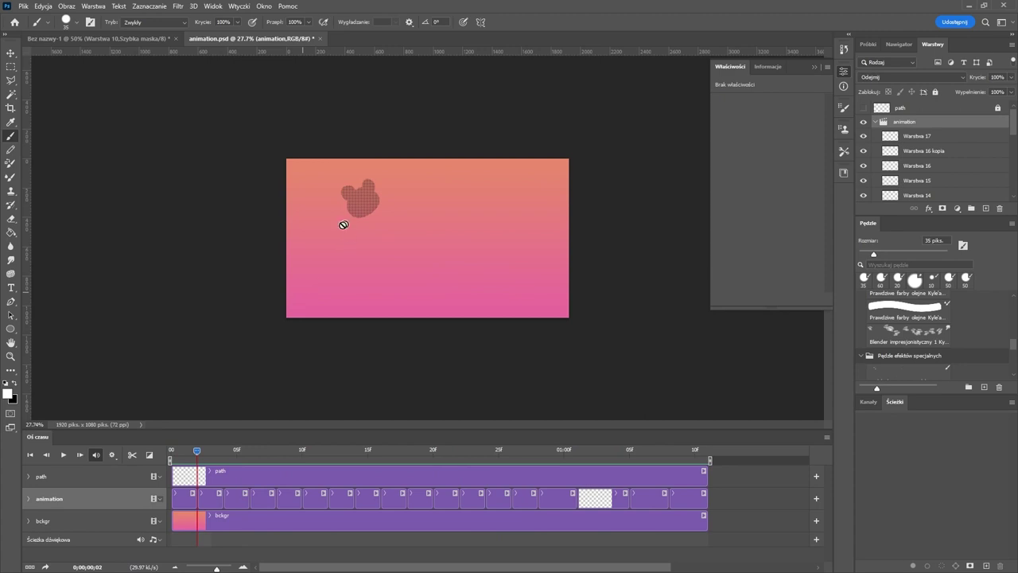
- Set up a Save for Web (Legacy) export of the animation with the GIF 128 Dithered preset
{"action": "left_click", "coordinate": [24, 6]}
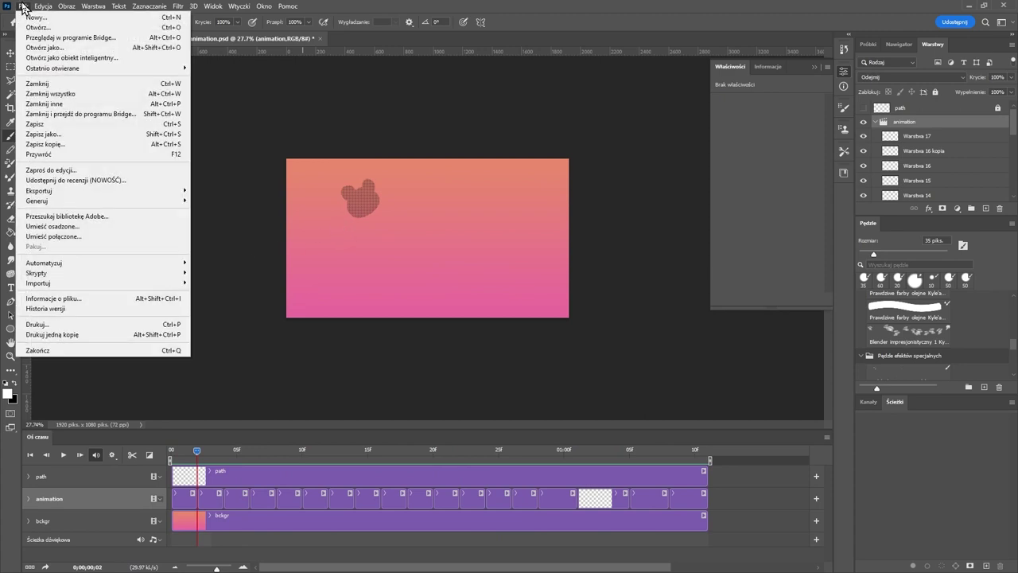
{"action": "mouse_move", "coordinate": [51, 191]}
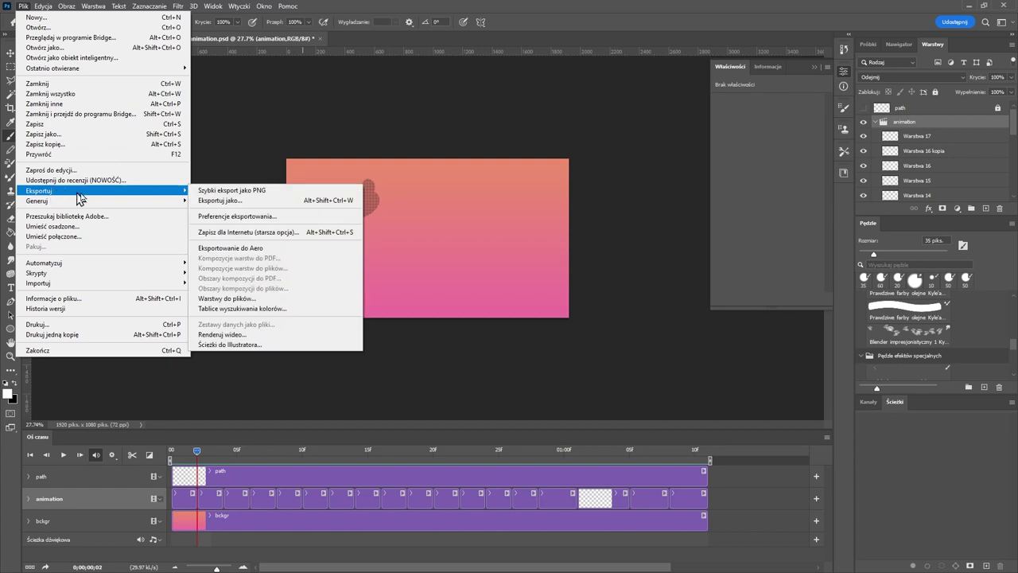
{"action": "left_click", "coordinate": [236, 232]}
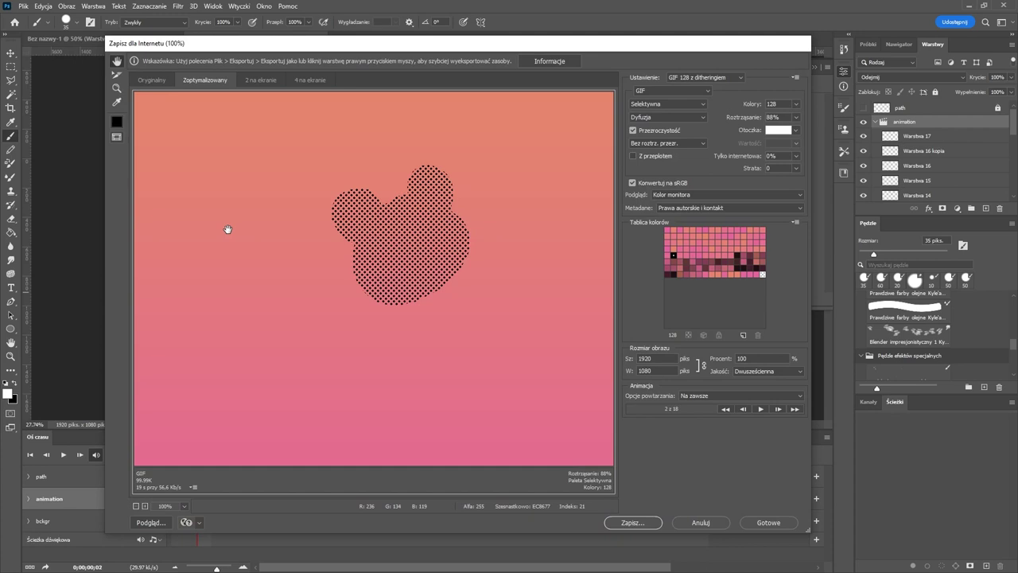
{"action": "left_click", "coordinate": [722, 77]}
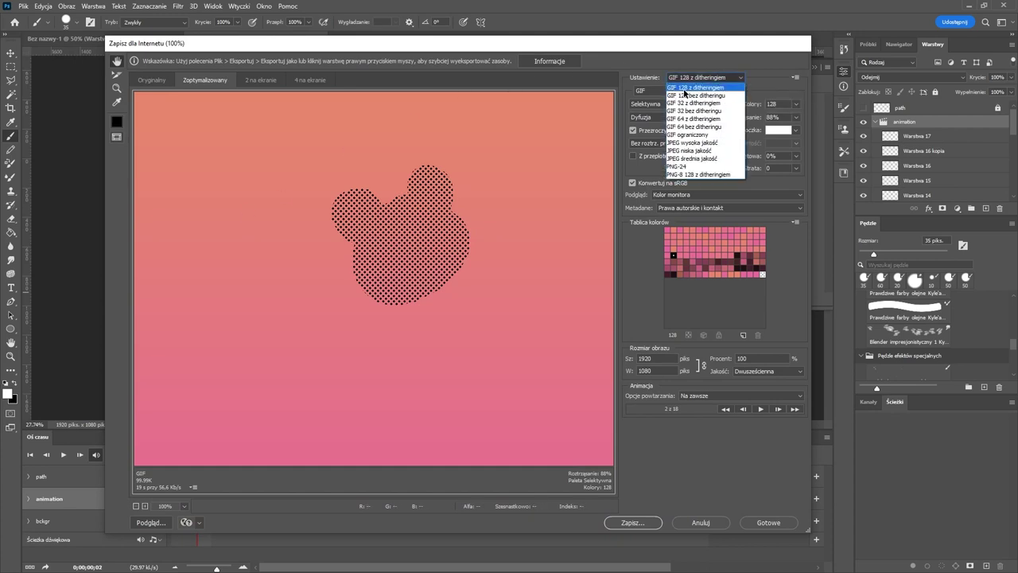
{"action": "left_click", "coordinate": [717, 89]}
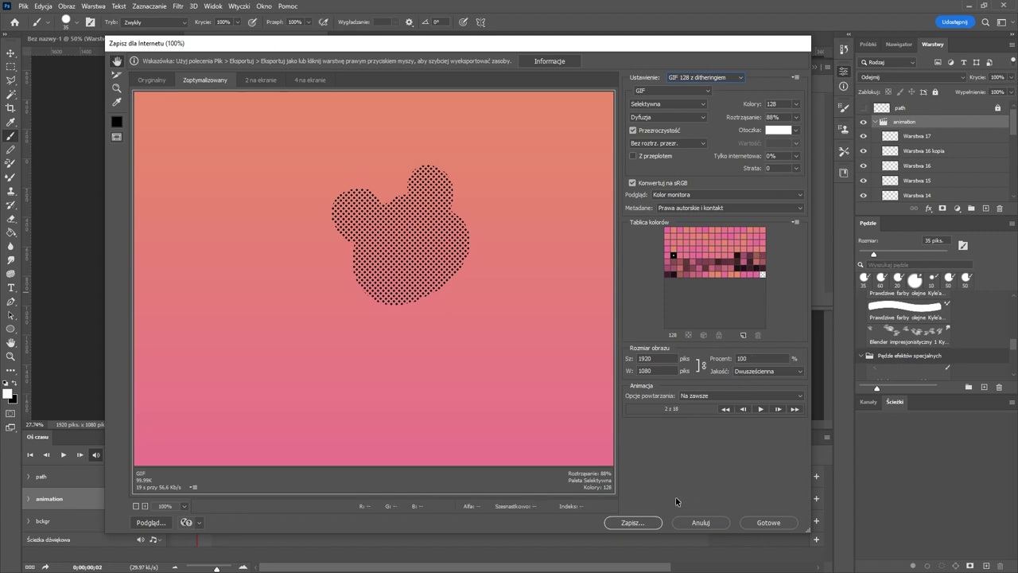
- Save the optimized animation as animation.gif in the lesson 6 folder
{"action": "left_click", "coordinate": [636, 525]}
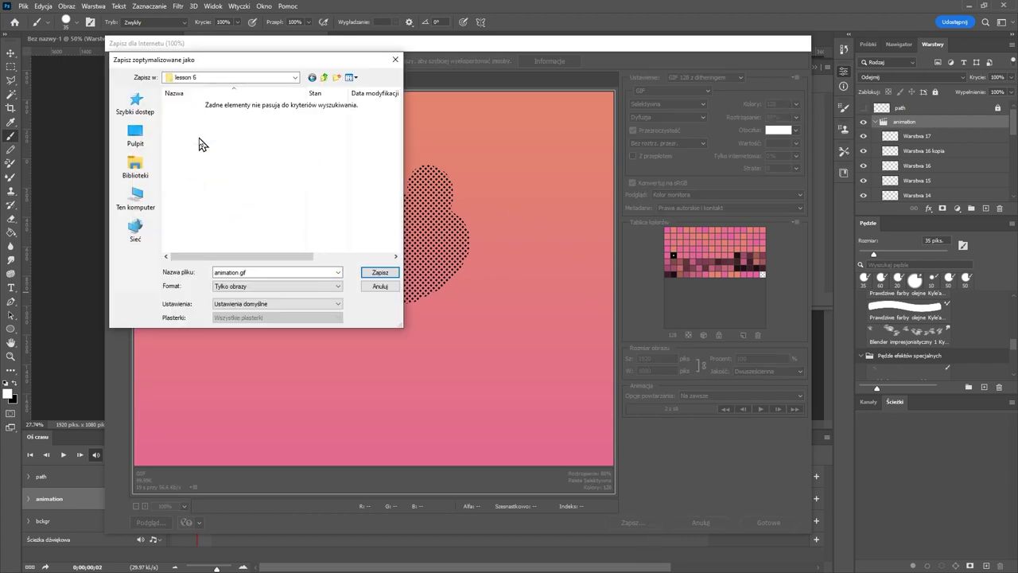
{"action": "double_click", "coordinate": [247, 273]}
{"action": "left_click", "coordinate": [390, 273]}
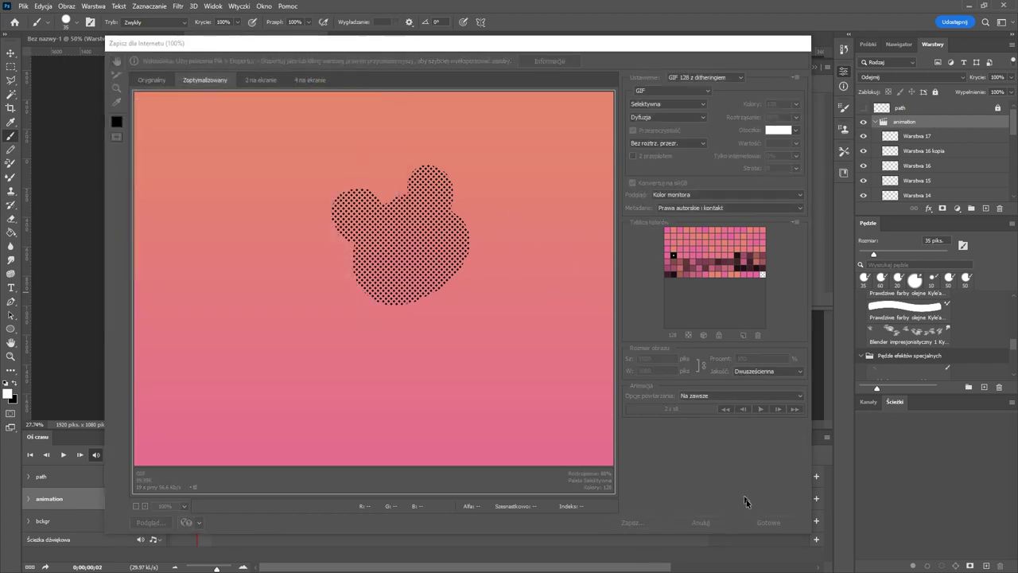
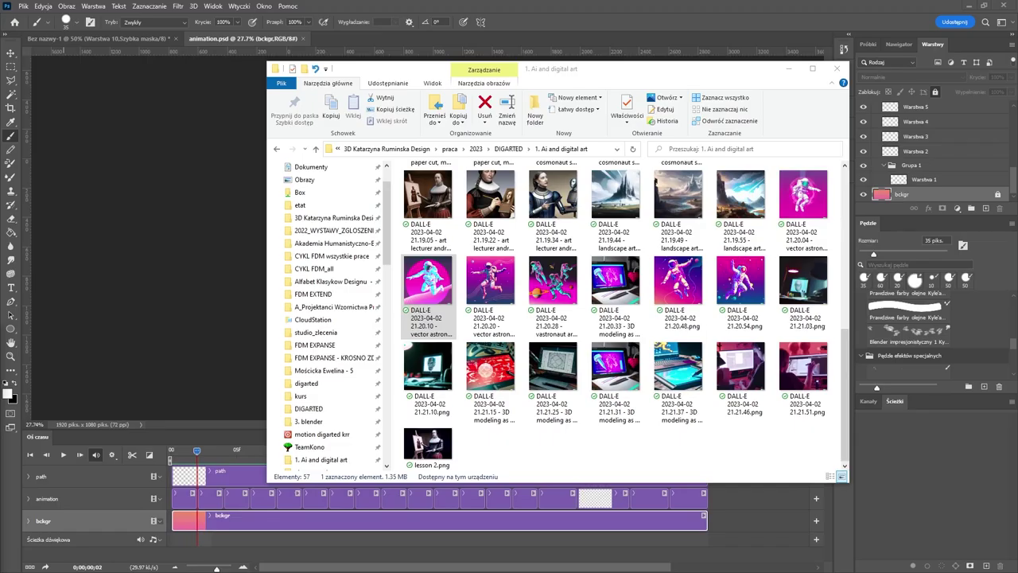
- Preview the 21.20.20 and 21.20.28 DALL-E astronaut images in the 1. Ai and digital art folder
{"action": "left_click_drag", "start_coordinate": [670, 70], "coordinate": [568, 70]}
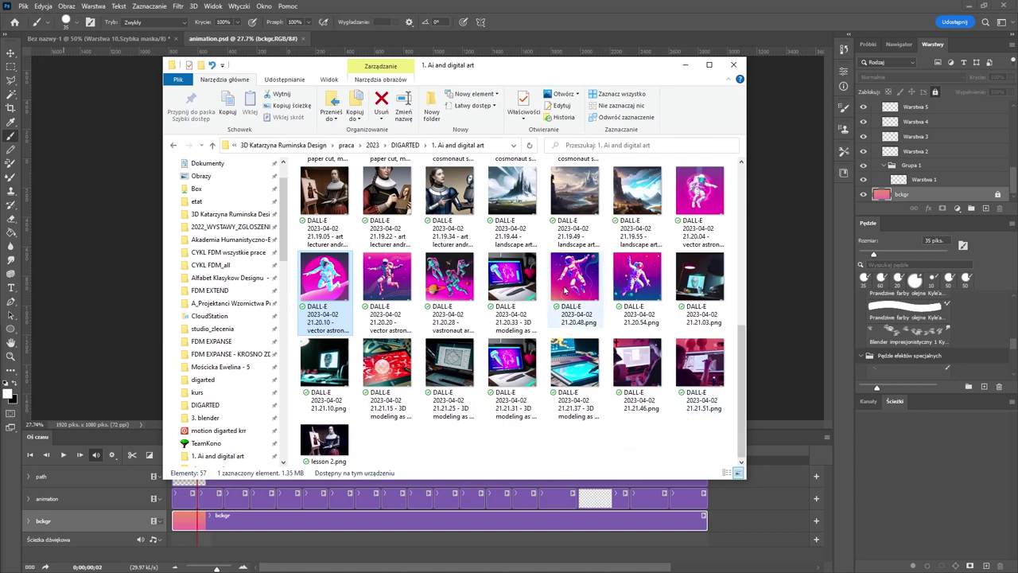
{"action": "double_click", "coordinate": [402, 289]}
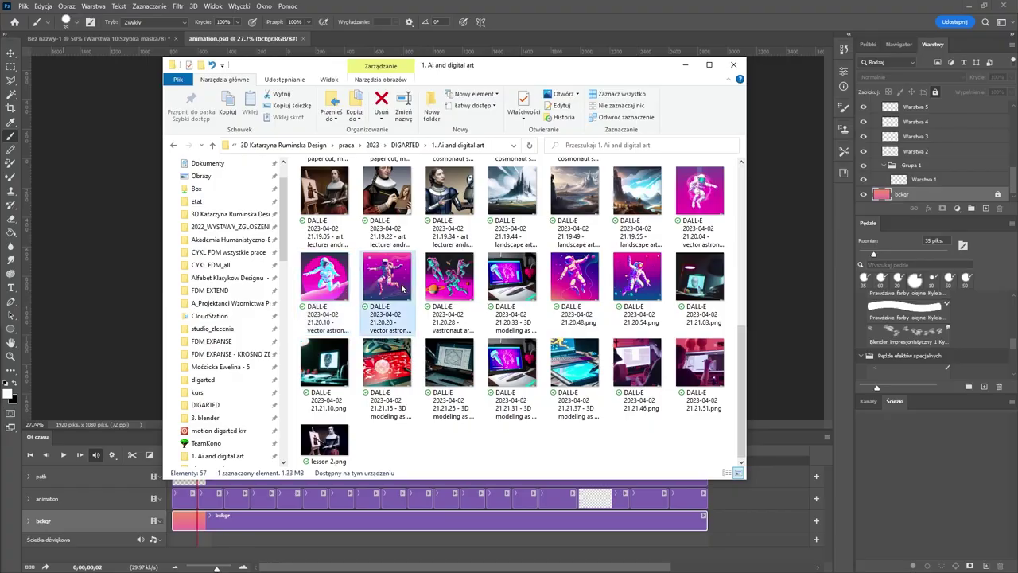
{"action": "key", "text": "Right"}
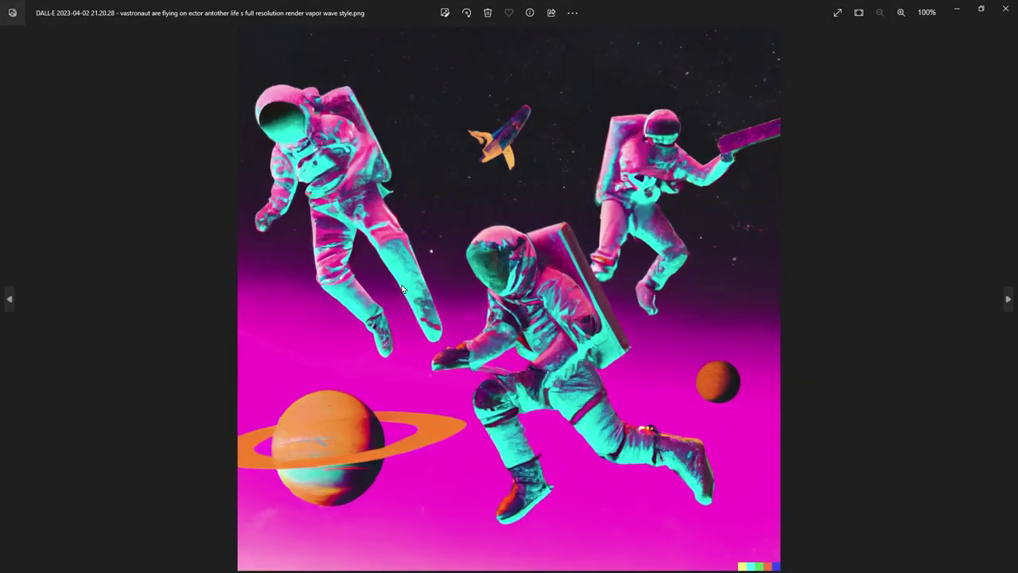
{"action": "key", "text": "Left"}
{"action": "key", "text": "Escape"}
- Open the DALL-E 2023-04-02 21.20.20 vector astronaut image in Adobe Photoshop 2023
{"action": "right_click", "coordinate": [405, 287]}
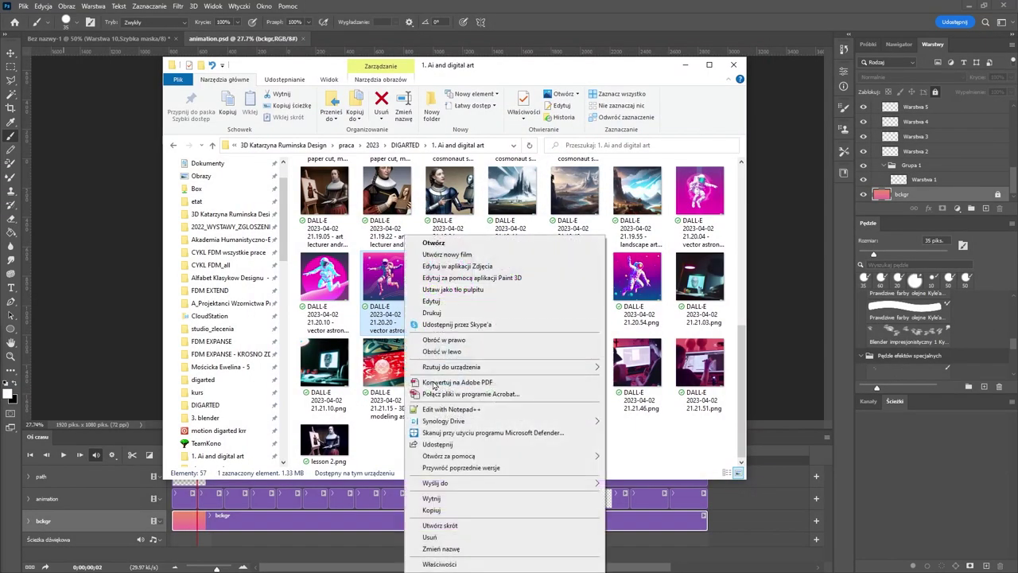
{"action": "mouse_move", "coordinate": [538, 459]}
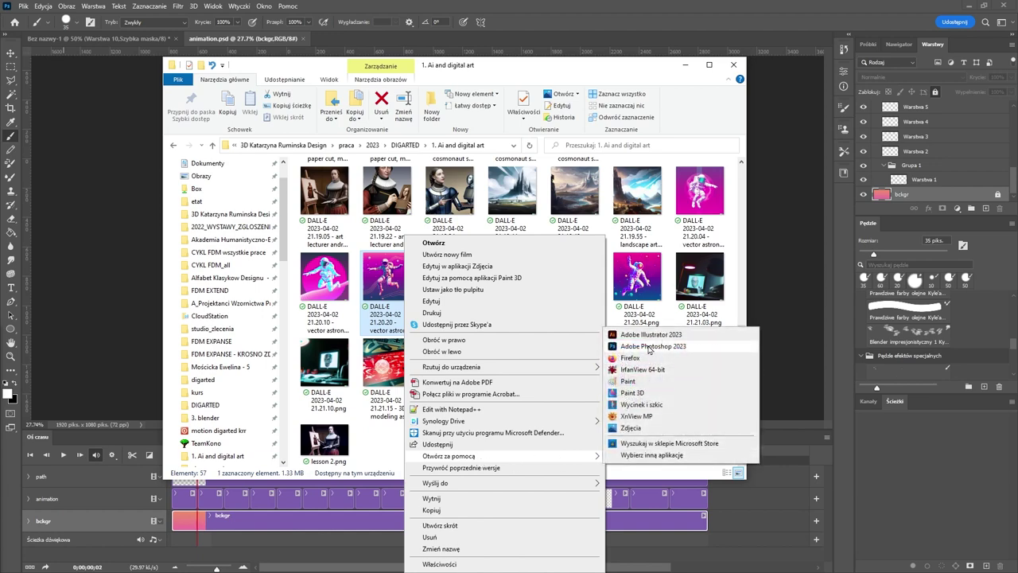
{"action": "left_click", "coordinate": [649, 347]}
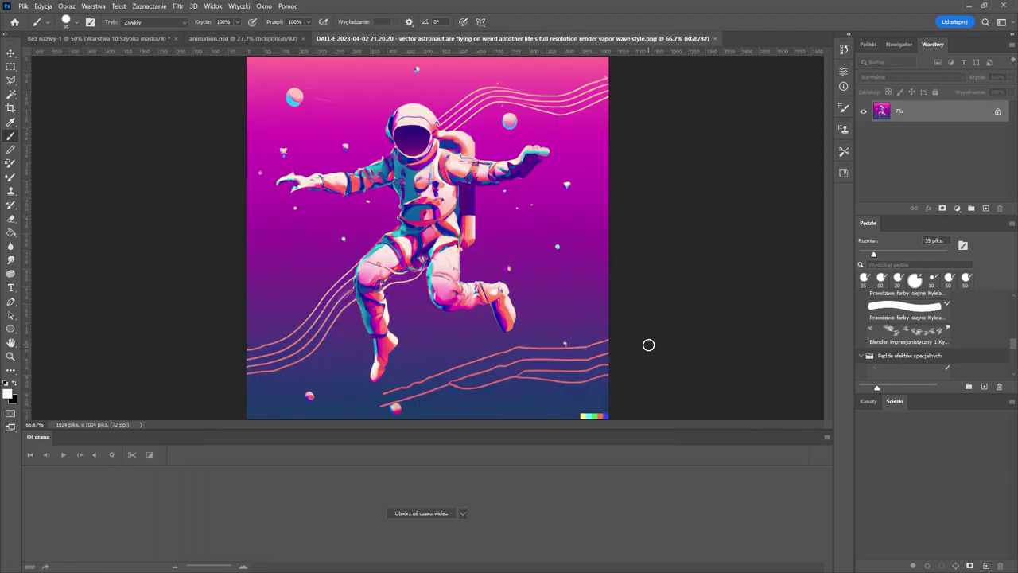
- Select the small coloured watermark strip in the astronaut image's lower-right corner and fill it with the surrounding background
{"action": "scroll", "coordinate": [559, 326], "scroll_direction": "down", "scroll_amount": 2}
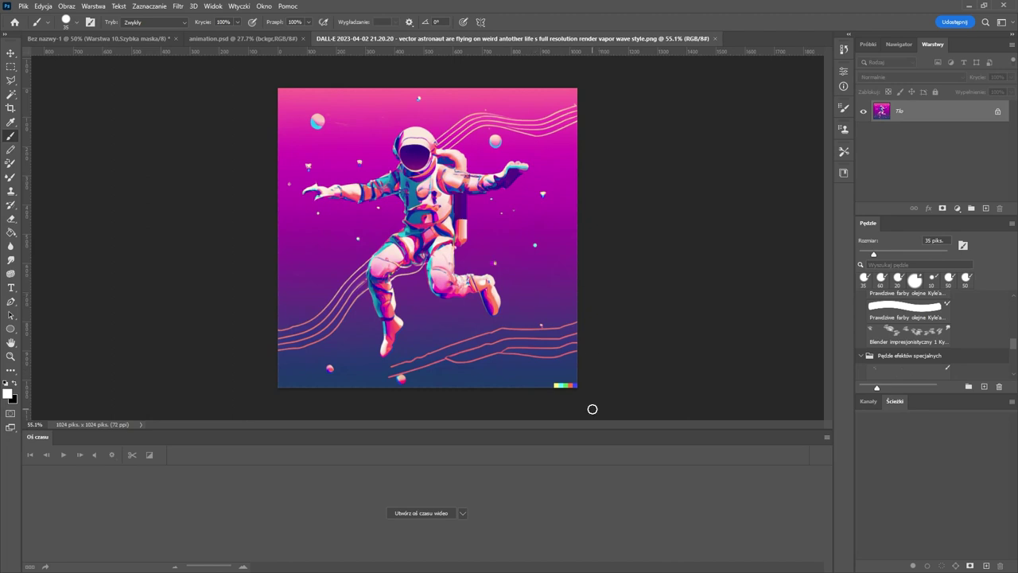
{"action": "key", "text": "m"}
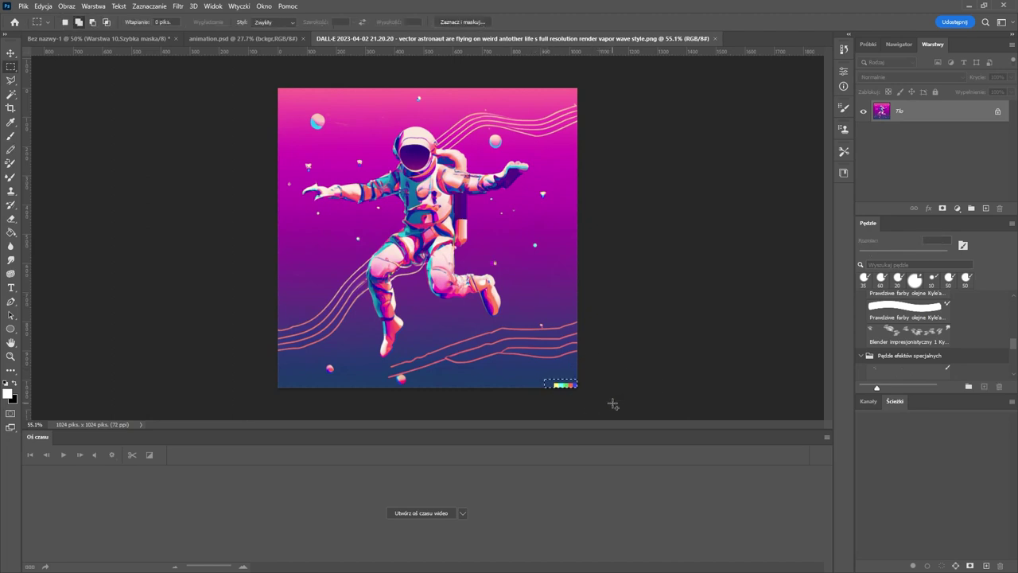
{"action": "key", "text": "Delete"}
{"action": "left_click", "coordinate": [681, 271]}
- Extend the astronaut image on both sides with the Crop tool to 1820 x 1024 px, filling the new areas with matching content
{"action": "left_click", "coordinate": [10, 107]}
{"action": "left_click", "coordinate": [41, 22]}
{"action": "left_click", "coordinate": [79, 22]}
{"action": "left_click", "coordinate": [80, 111]}
{"action": "left_click_drag", "start_coordinate": [278, 154], "coordinate": [159, 87]}
{"action": "left_click_drag", "start_coordinate": [636, 354], "coordinate": [695, 387]}
{"action": "key", "text": "Return"}
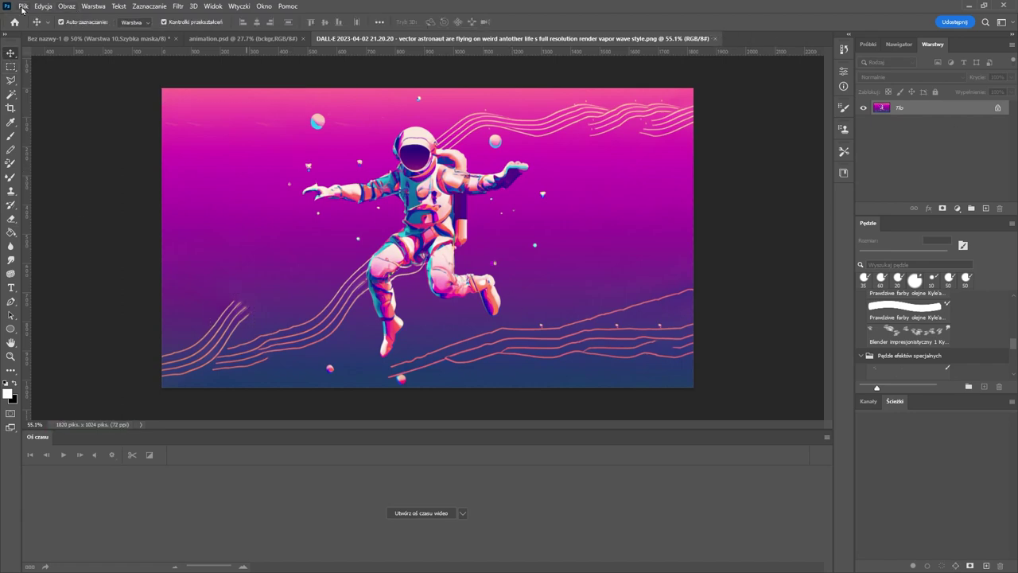
- Save the widened image in Photoshop format as astronaut.psd in the lesson 6 folder
{"action": "left_click", "coordinate": [23, 7]}
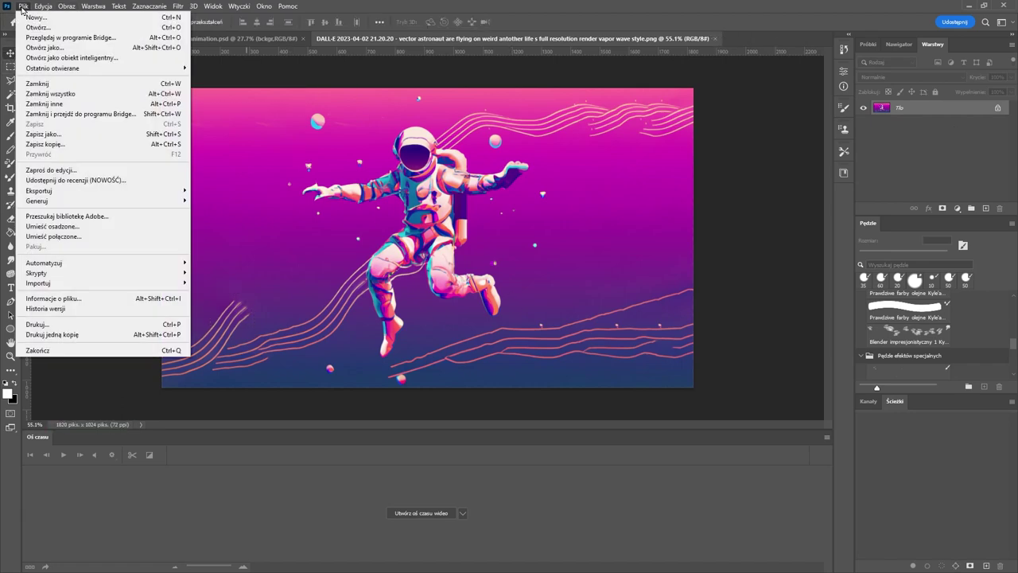
{"action": "mouse_move", "coordinate": [43, 6]}
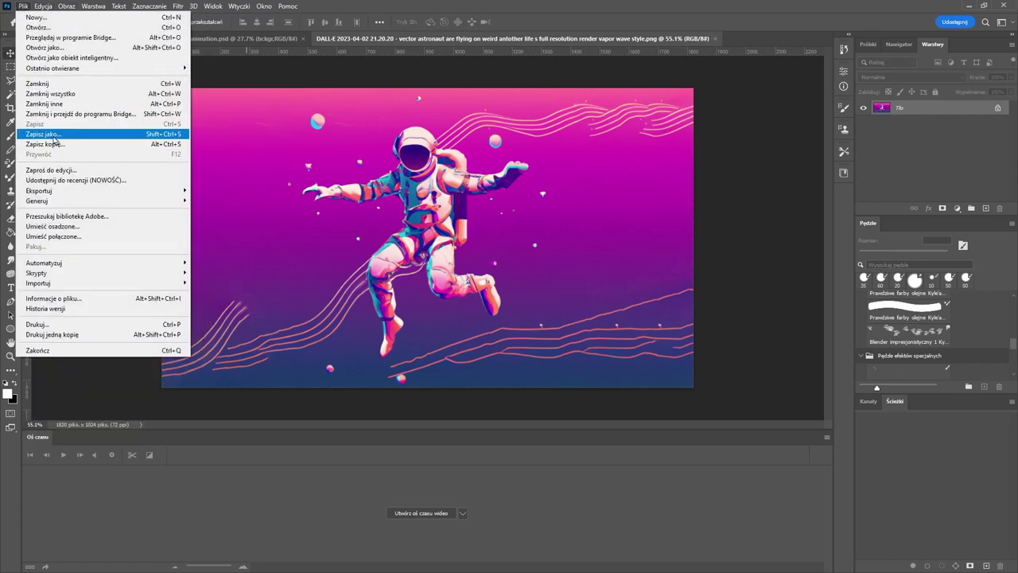
{"action": "left_click", "coordinate": [54, 135]}
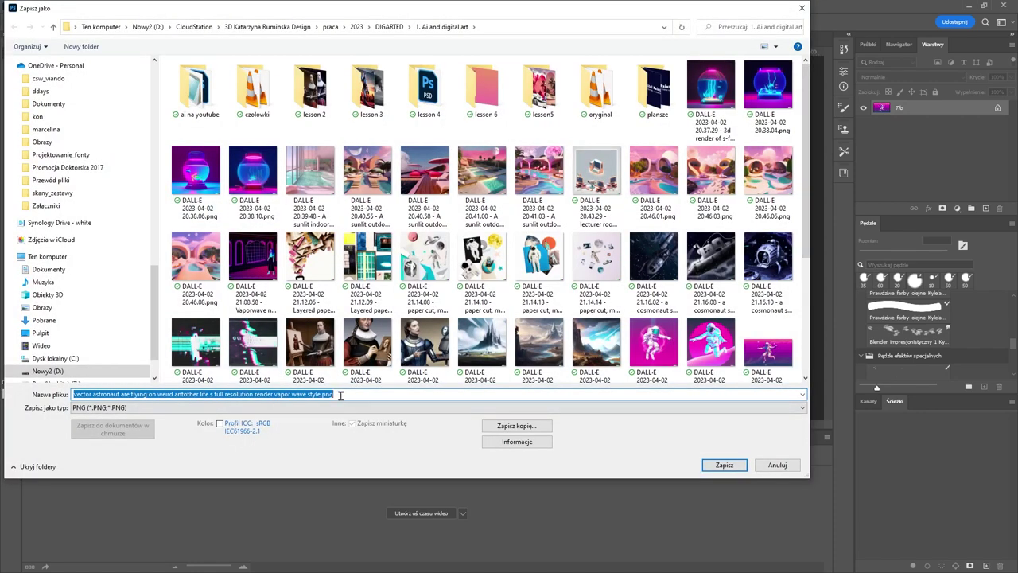
{"action": "type", "text": "astronaut"}
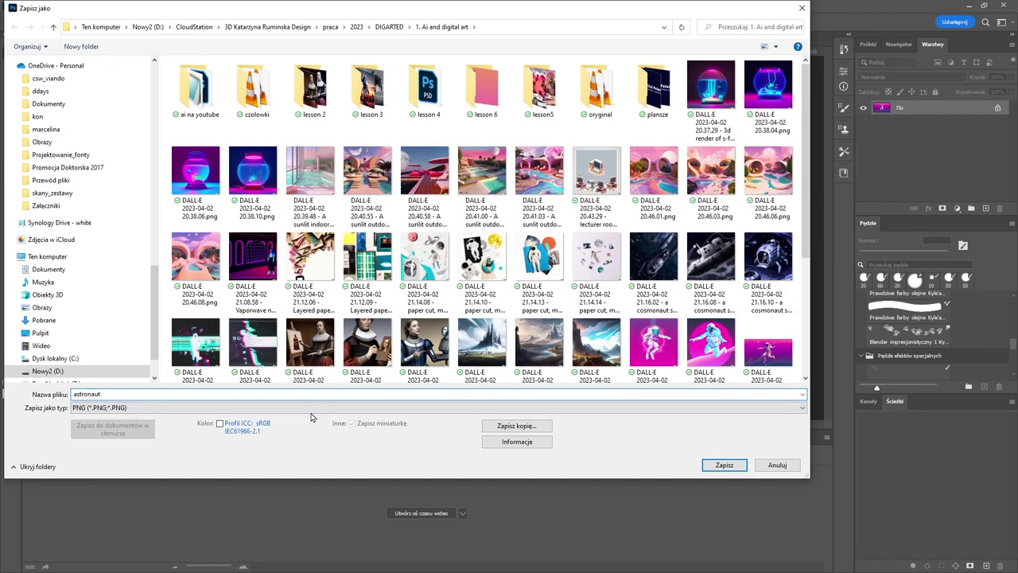
{"action": "left_click", "coordinate": [257, 406]}
{"action": "left_click", "coordinate": [259, 415]}
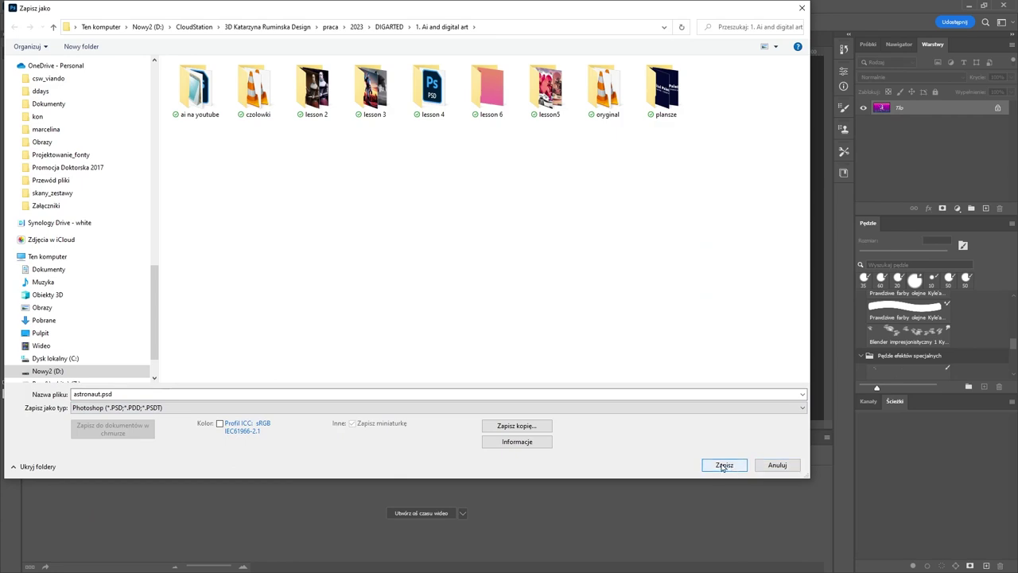
{"action": "double_click", "coordinate": [491, 87]}
{"action": "double_click", "coordinate": [213, 390]}
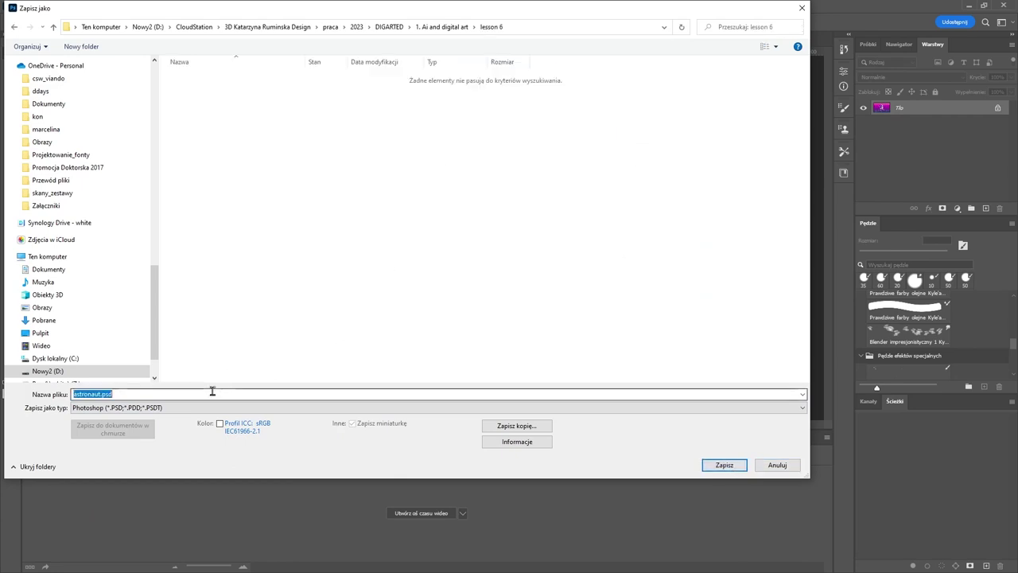
{"action": "left_click", "coordinate": [720, 465]}
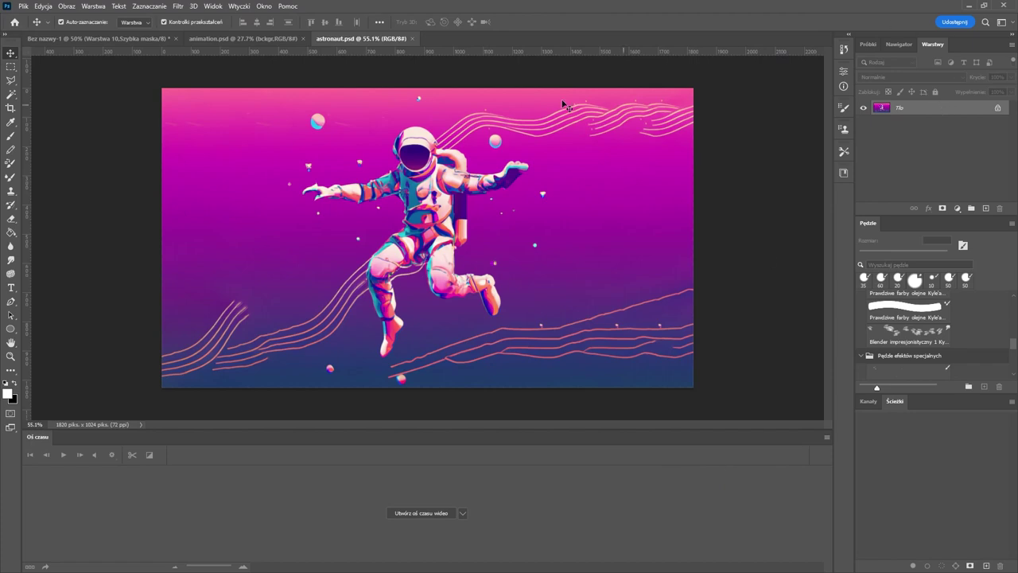
{"action": "scroll", "coordinate": [414, 148], "scroll_direction": "up", "scroll_amount": 6}
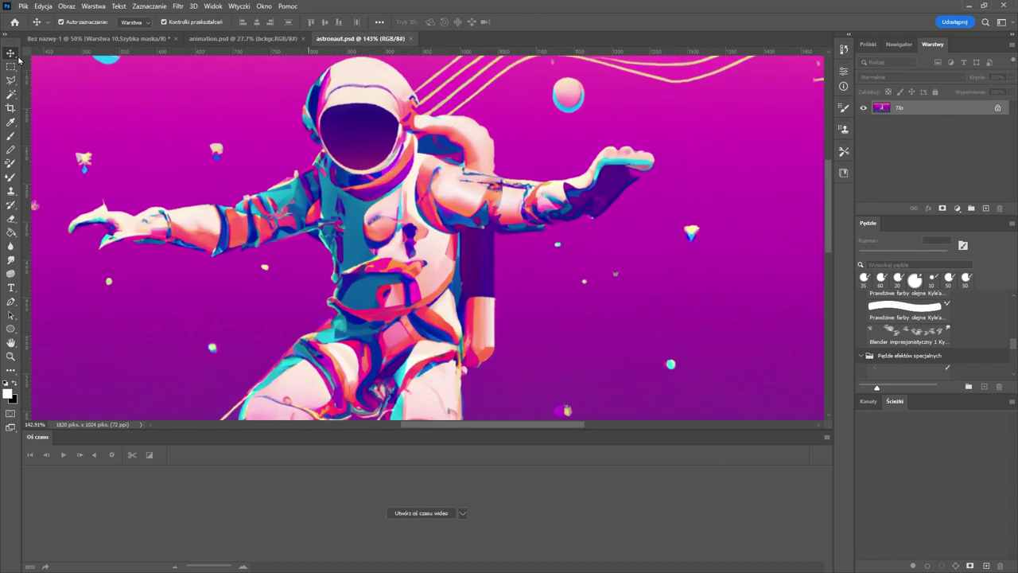
- Convert the locked astronaut background into a regular layer named Warstwa 0
{"action": "left_click", "coordinate": [11, 82]}
{"action": "left_click_drag", "start_coordinate": [316, 113], "coordinate": [350, 149]}
{"action": "scroll", "coordinate": [349, 149], "scroll_direction": "down", "scroll_amount": 5}
{"action": "scroll", "coordinate": [354, 152], "scroll_direction": "down", "scroll_amount": 2}
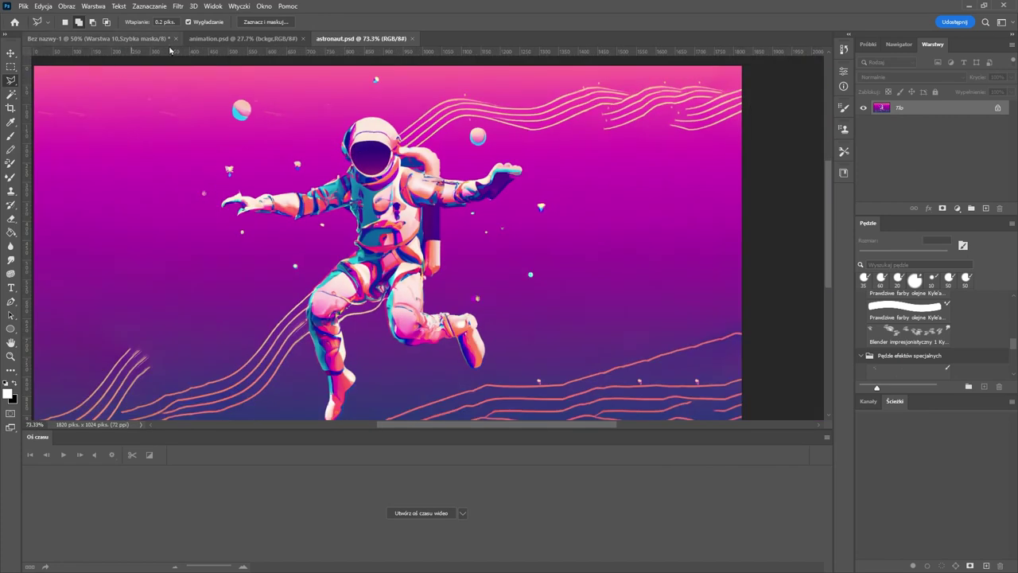
{"action": "double_click", "coordinate": [947, 109]}
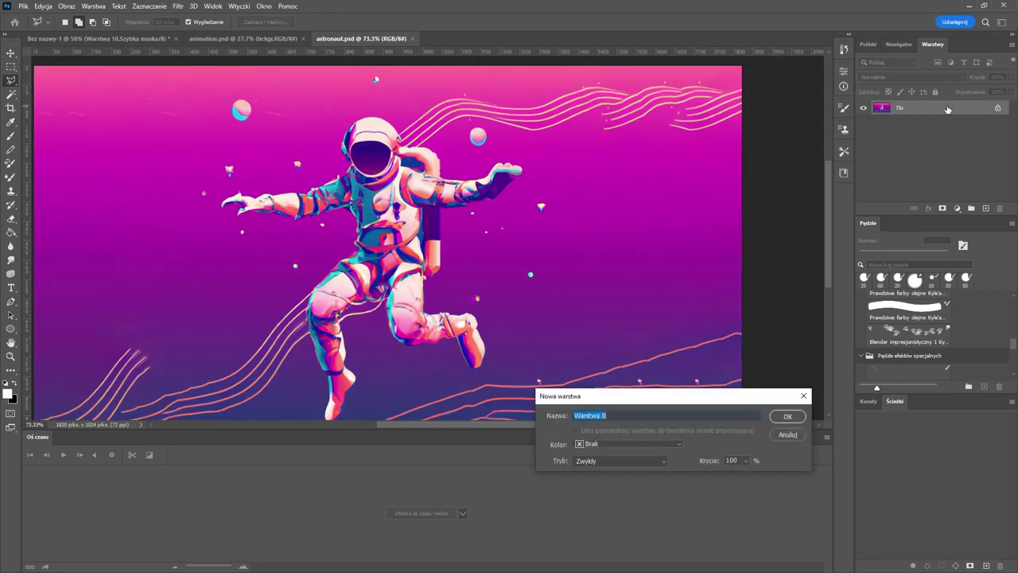
{"action": "left_click", "coordinate": [787, 417]}
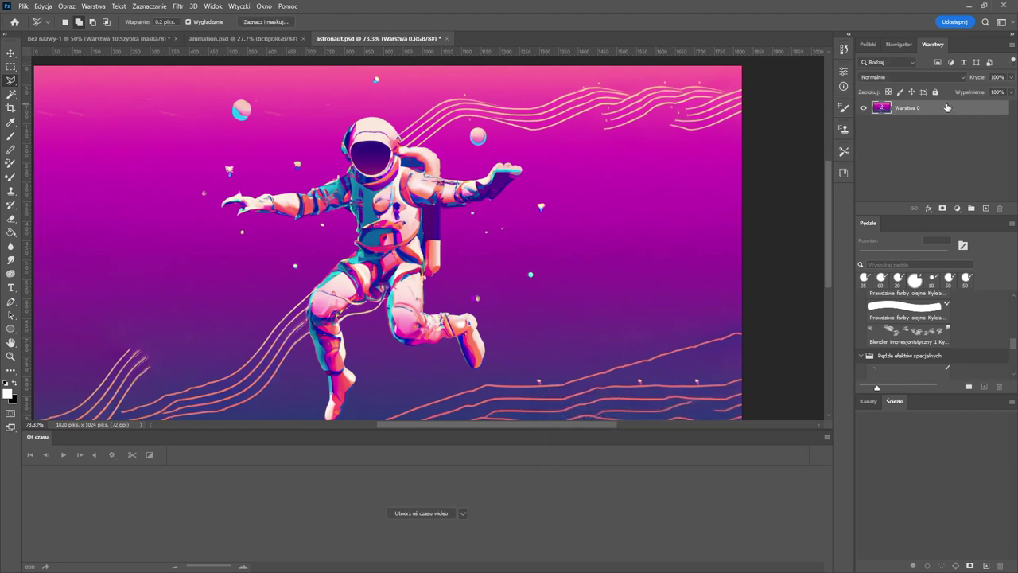
- Select the astronaut automatically as the subject of the image and inspect the selection for stray areas
{"action": "left_click", "coordinate": [148, 7]}
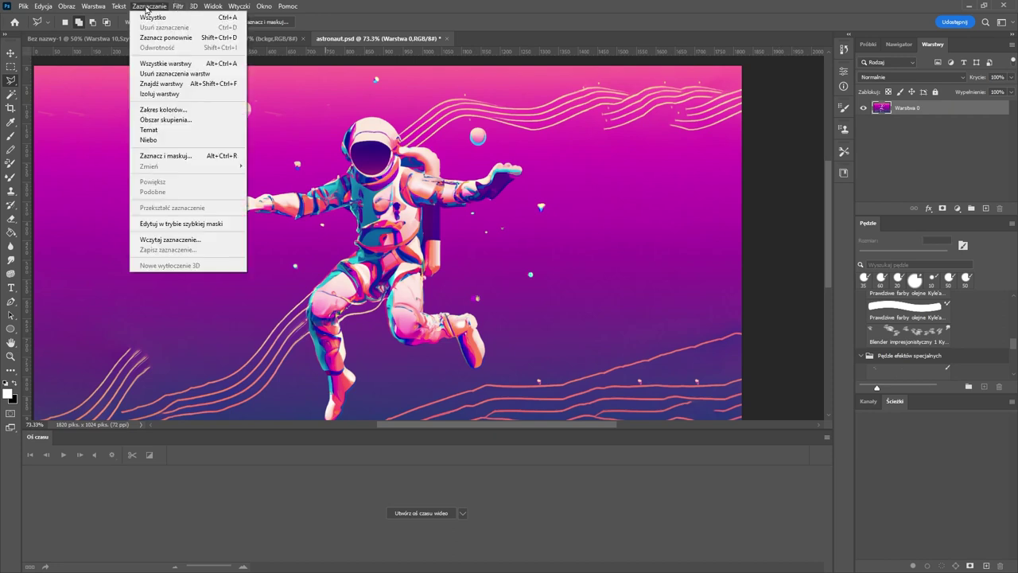
{"action": "left_click", "coordinate": [164, 131]}
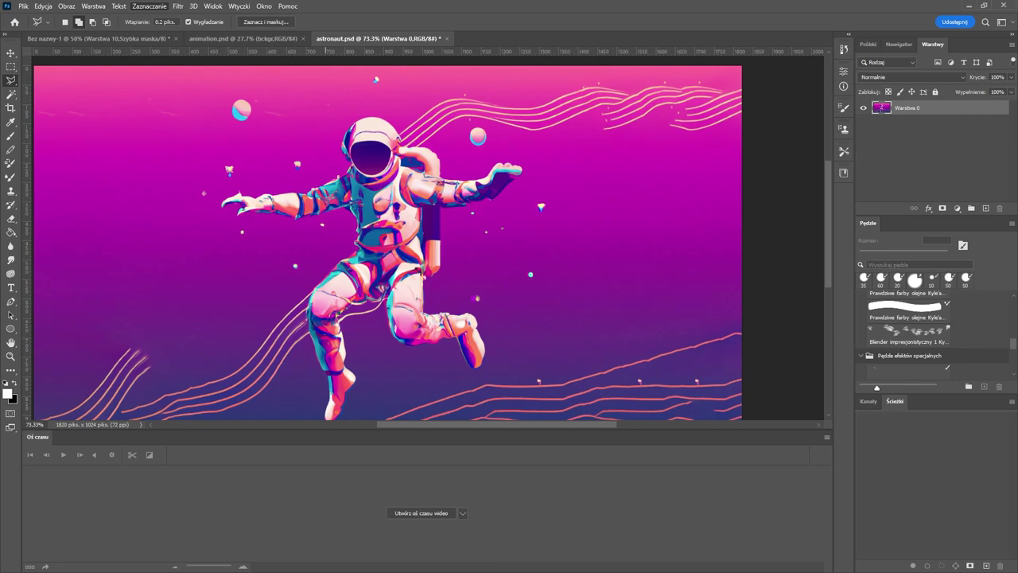
{"action": "scroll", "coordinate": [403, 243], "scroll_direction": "up", "scroll_amount": 6}
{"action": "scroll", "coordinate": [428, 324], "scroll_direction": "down", "scroll_amount": 4}
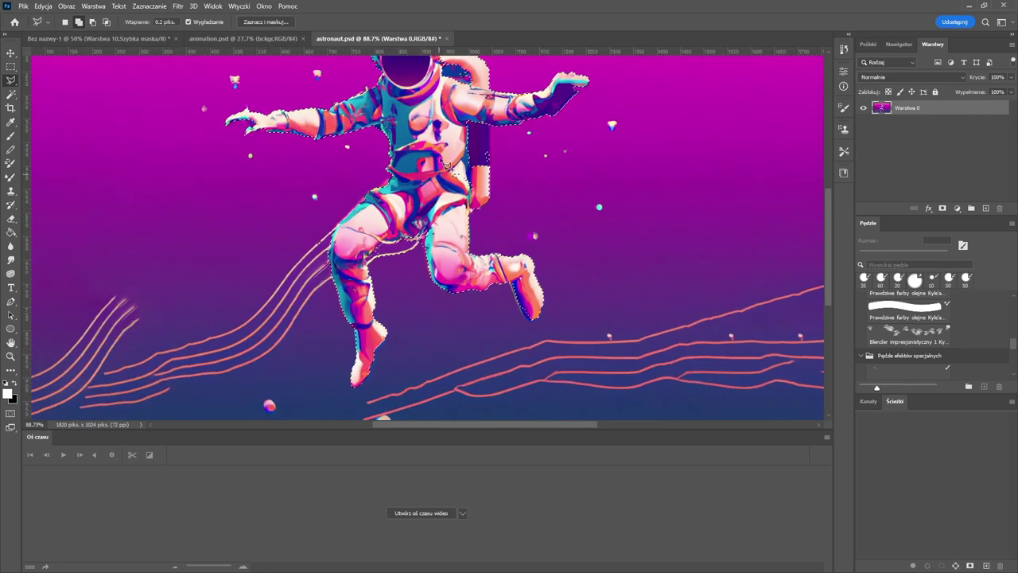
{"action": "scroll", "coordinate": [571, 135], "scroll_direction": "down", "scroll_amount": 2}
{"action": "scroll", "coordinate": [581, 127], "scroll_direction": "up", "scroll_amount": 1}
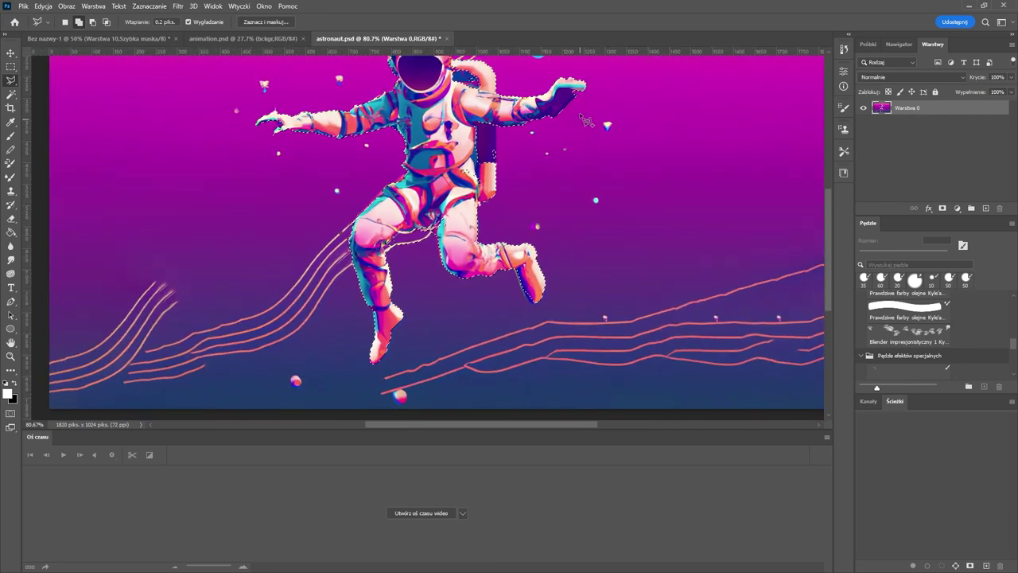
{"action": "left_click_drag", "start_coordinate": [550, 126], "coordinate": [532, 214]}
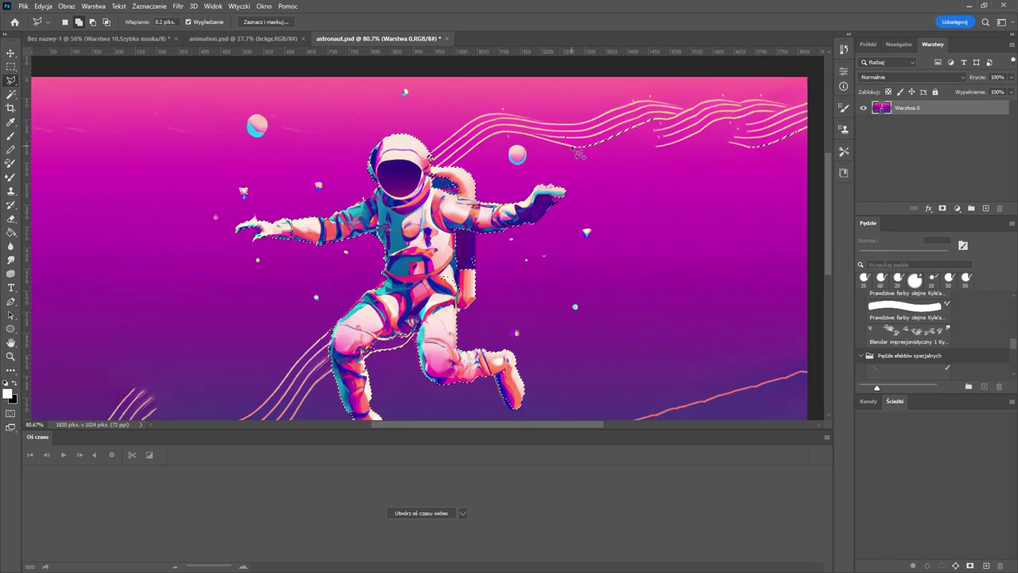
- Subtract the stray selected piece of the wavy lines in the image's upper right with the Polygonal Lasso
{"action": "left_click", "coordinate": [93, 21]}
{"action": "left_click", "coordinate": [547, 125]}
{"action": "left_click", "coordinate": [555, 161]}
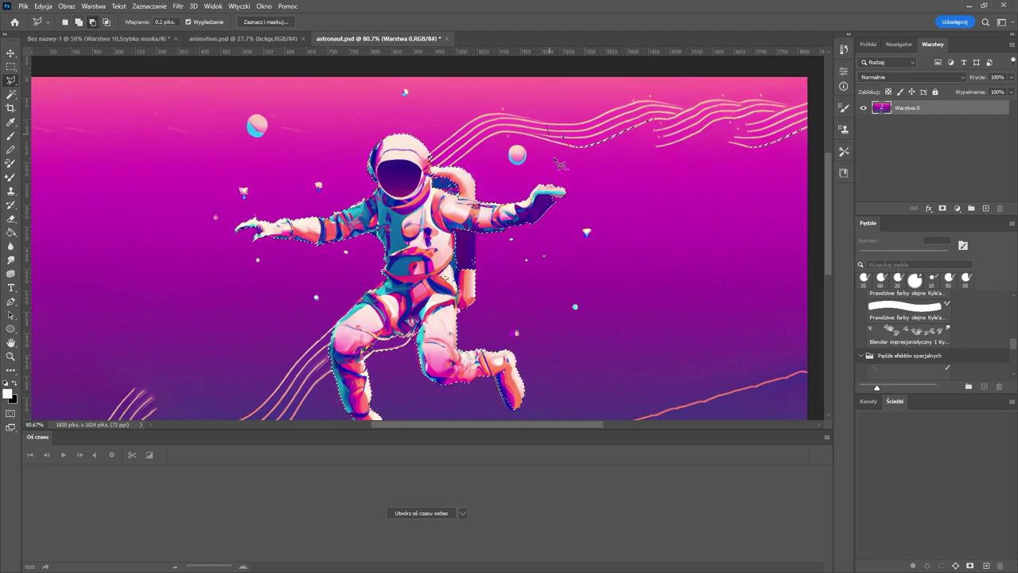
{"action": "left_click", "coordinate": [619, 168]}
{"action": "left_click", "coordinate": [677, 146]}
{"action": "left_click", "coordinate": [686, 104]}
{"action": "left_click", "coordinate": [634, 86]}
{"action": "left_click", "coordinate": [546, 125]}
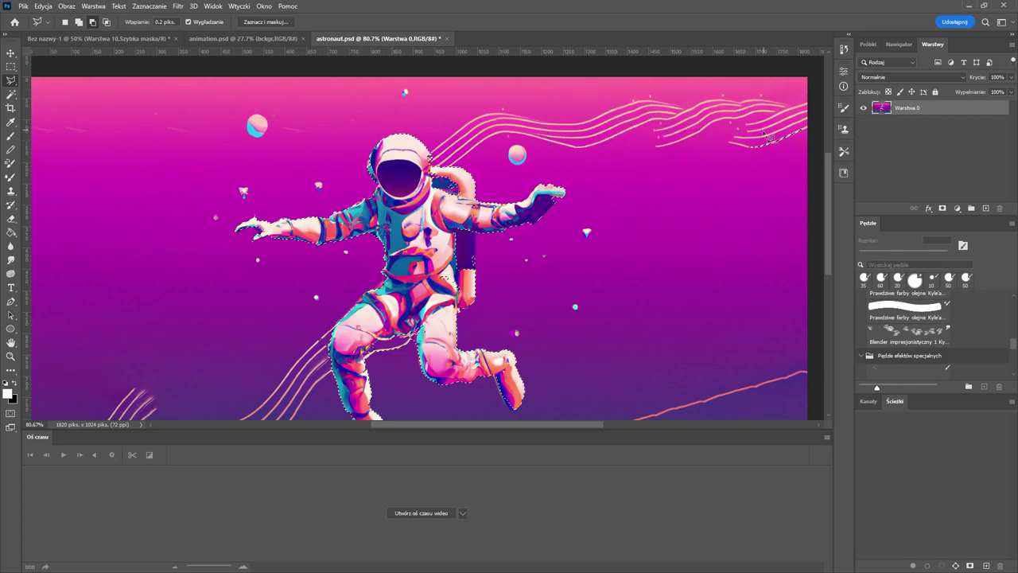
- Subtract the remaining selected line fragment at the image's upper-right edge from the selection
{"action": "left_click_drag", "start_coordinate": [681, 154], "coordinate": [555, 191]}
{"action": "left_click", "coordinate": [606, 145]}
{"action": "left_click", "coordinate": [573, 195]}
{"action": "left_click", "coordinate": [659, 241]}
{"action": "left_click", "coordinate": [746, 220]}
{"action": "left_click", "coordinate": [734, 98]}
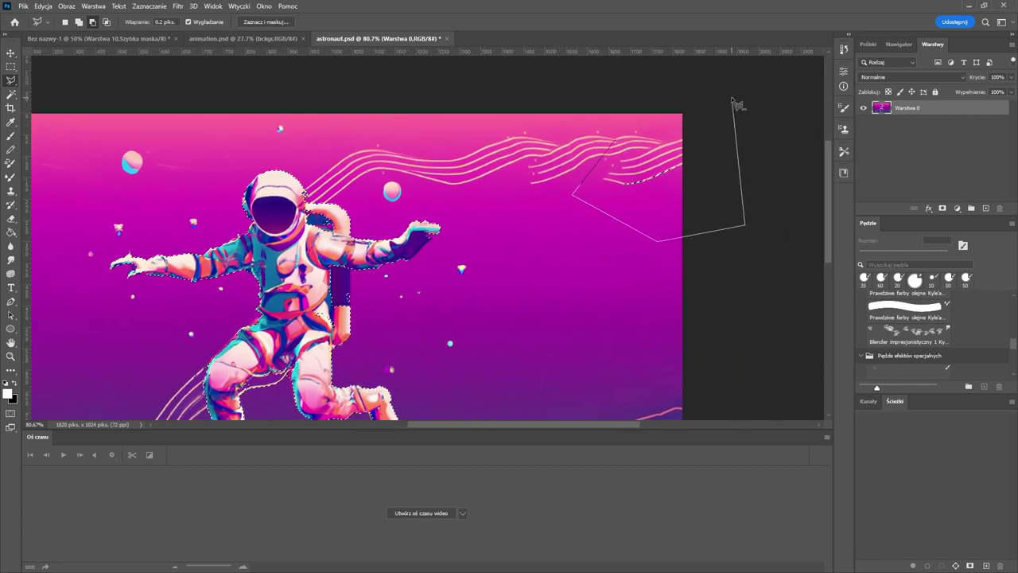
{"action": "double_click", "coordinate": [715, 118]}
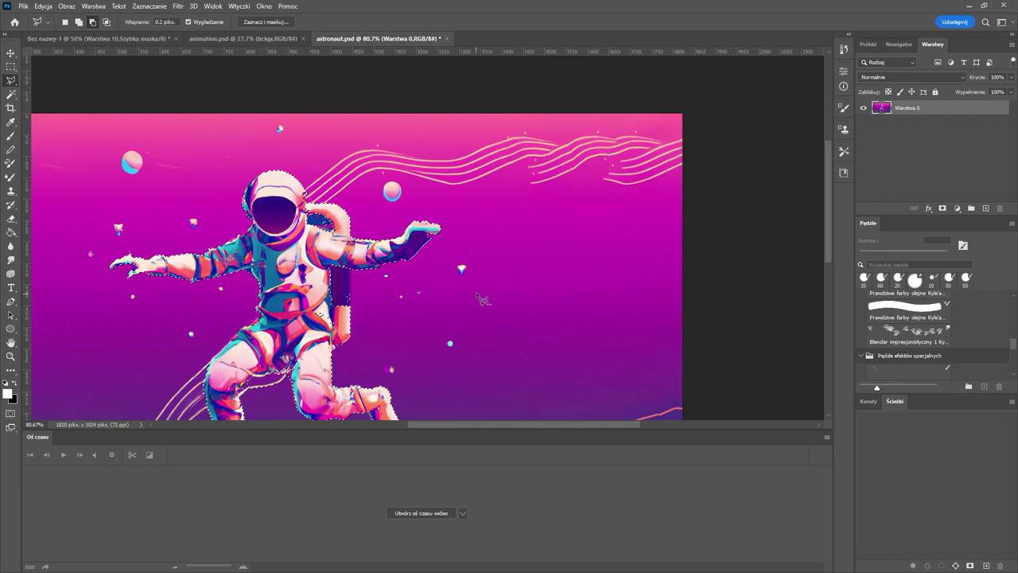
- Subtract the gap with the curved line between the astronaut's legs from the selection, following the bent knee and thigh
{"action": "left_click_drag", "start_coordinate": [486, 295], "coordinate": [602, 193]}
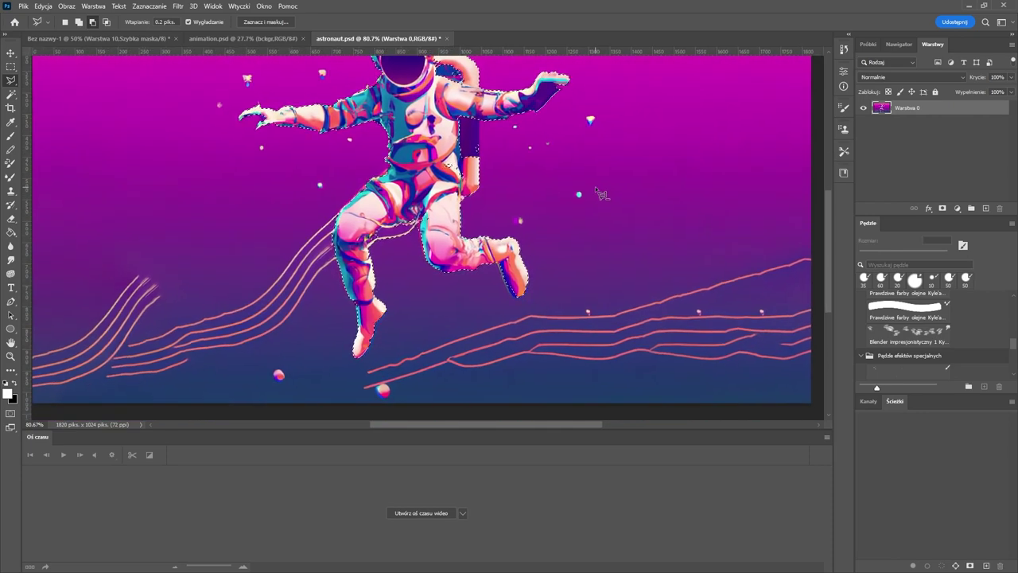
{"action": "left_click_drag", "start_coordinate": [372, 334], "coordinate": [461, 245]}
{"action": "left_click", "coordinate": [426, 181], "text": "shift"}
{"action": "left_click", "coordinate": [440, 205]}
{"action": "left_click", "coordinate": [432, 238]}
{"action": "left_click", "coordinate": [386, 286]}
{"action": "left_click", "coordinate": [387, 319]}
{"action": "left_click", "coordinate": [368, 361]}
{"action": "left_click_drag", "start_coordinate": [360, 396], "coordinate": [435, 266]}
{"action": "scroll", "coordinate": [365, 350], "scroll_direction": "up", "scroll_amount": 3}
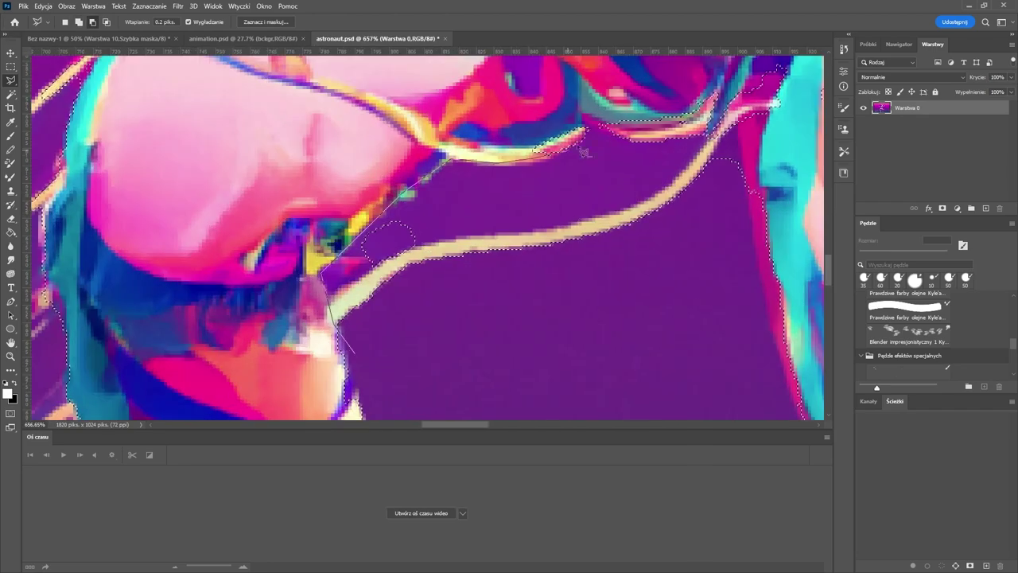
{"action": "scroll", "coordinate": [570, 286], "scroll_direction": "down", "scroll_amount": 7}
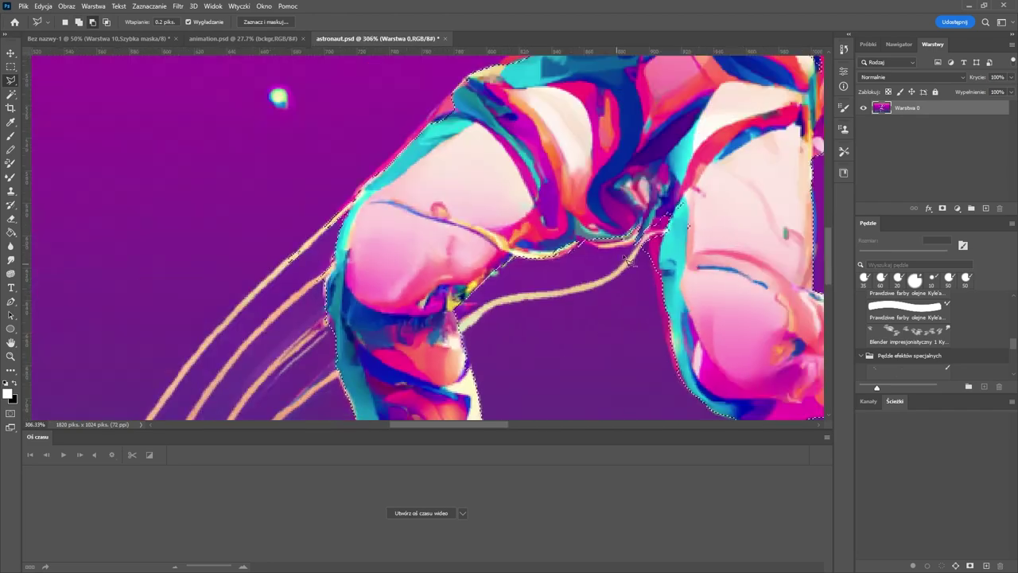
- Add the missed patches around the astronaut's waist and backpack to the selection
{"action": "scroll", "coordinate": [588, 262], "scroll_direction": "up", "scroll_amount": 1}
{"action": "left_click", "coordinate": [737, 253], "text": "shift"}
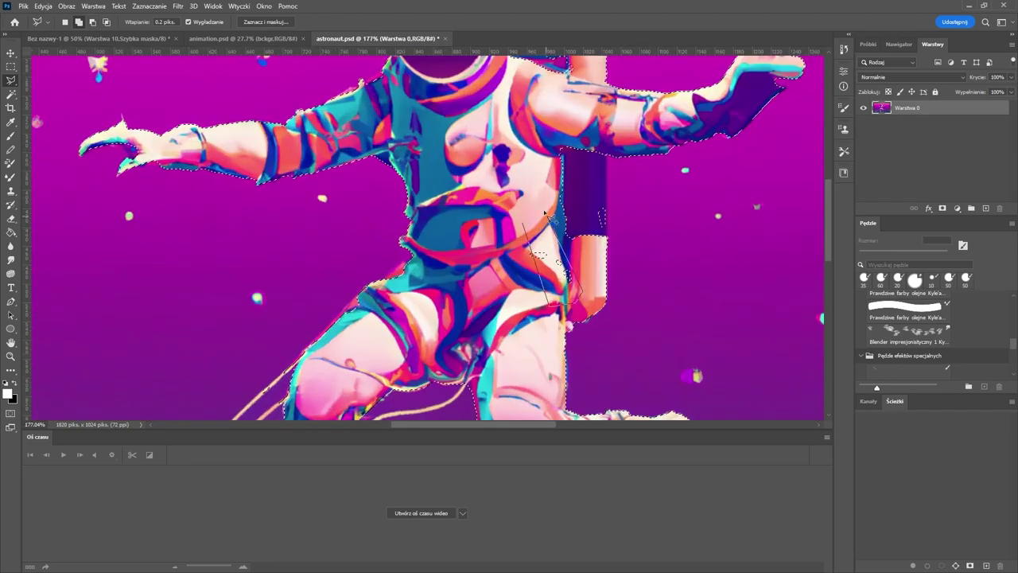
{"action": "scroll", "coordinate": [546, 213], "scroll_direction": "down", "scroll_amount": 3}
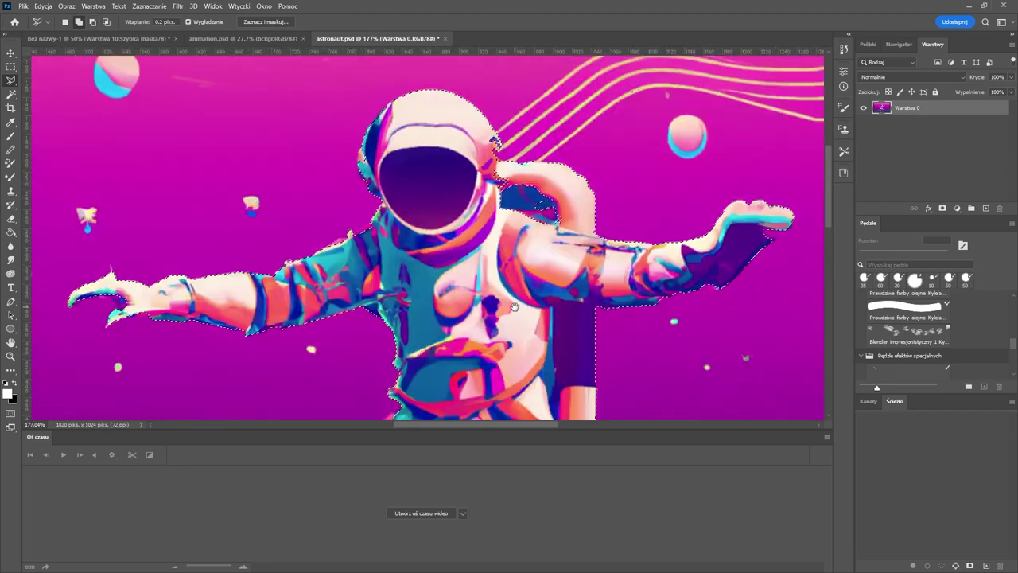
{"action": "scroll", "coordinate": [362, 119], "scroll_direction": "up", "scroll_amount": 5}
{"action": "scroll", "coordinate": [359, 113], "scroll_direction": "down", "scroll_amount": 2}
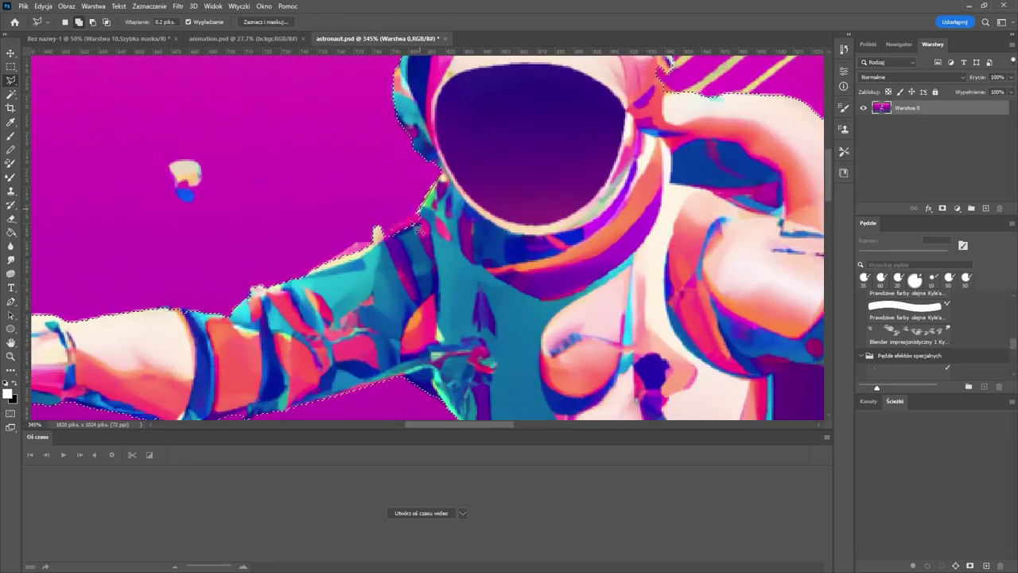
- Refine the selection outline around the astronaut's upper body by subtracting a small polygonal area
{"action": "scroll", "coordinate": [135, 318], "scroll_direction": "up", "scroll_amount": 3}
{"action": "scroll", "coordinate": [245, 106], "scroll_direction": "down", "scroll_amount": 6}
{"action": "scroll", "coordinate": [246, 106], "scroll_direction": "up", "scroll_amount": 4}
{"action": "left_click", "coordinate": [163, 114], "text": "alt"}
{"action": "left_click", "coordinate": [324, 89]}
{"action": "left_click", "coordinate": [326, 137]}
{"action": "left_click", "coordinate": [299, 223]}
{"action": "scroll", "coordinate": [268, 272], "scroll_direction": "down", "scroll_amount": 4}
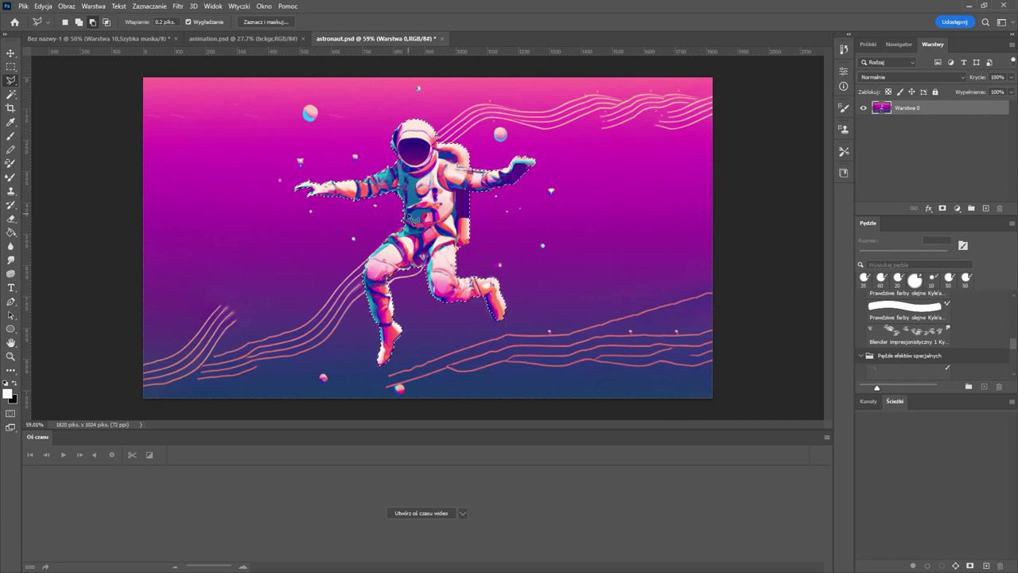
- Try copying the selected astronaut to a new layer, compare both layers by hiding them in turn, and undo the copy
{"action": "key", "text": "ctrl+j"}
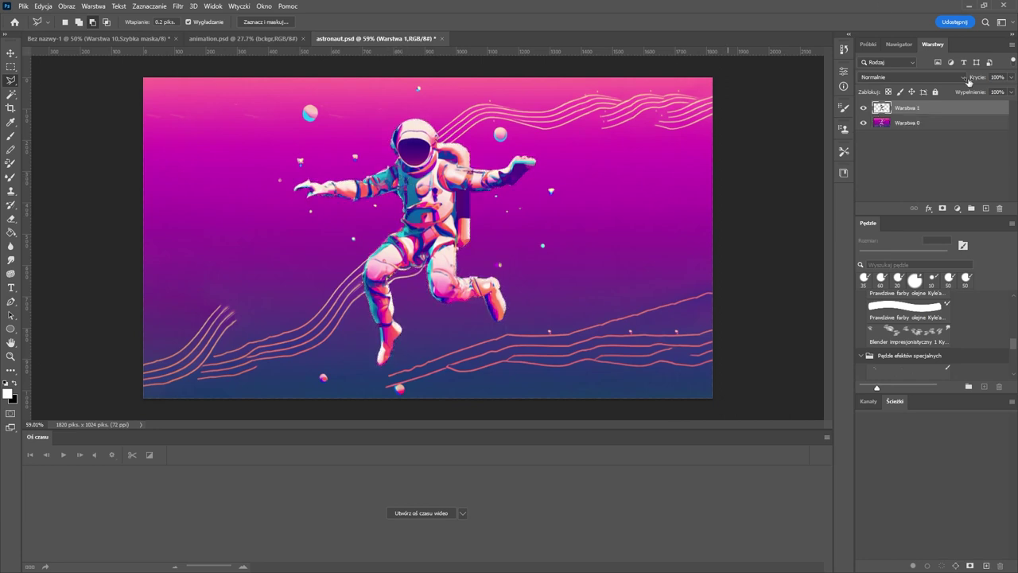
{"action": "left_click", "coordinate": [865, 109]}
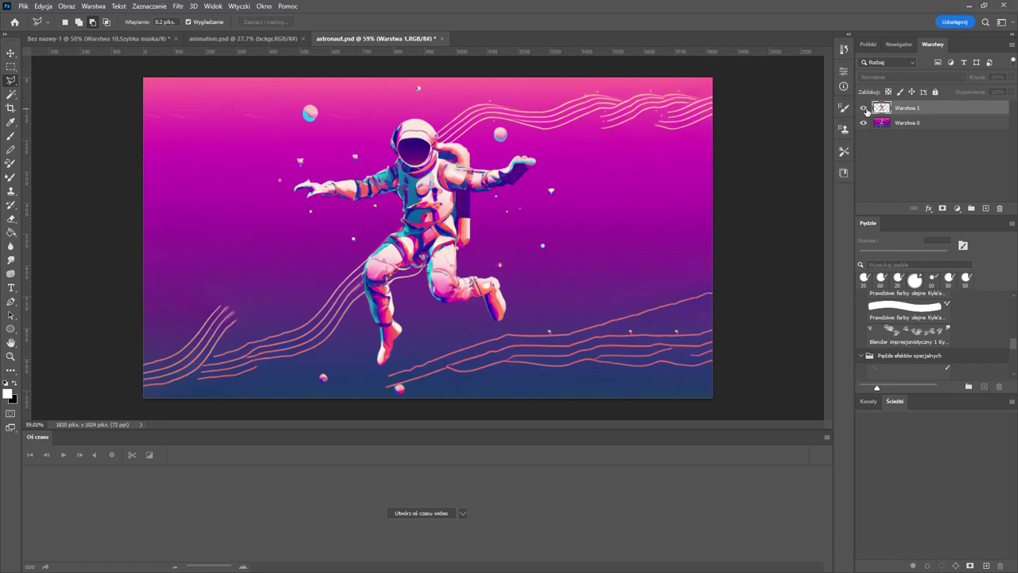
{"action": "left_click", "coordinate": [864, 108]}
{"action": "left_click", "coordinate": [864, 122]}
{"action": "left_click", "coordinate": [864, 122]}
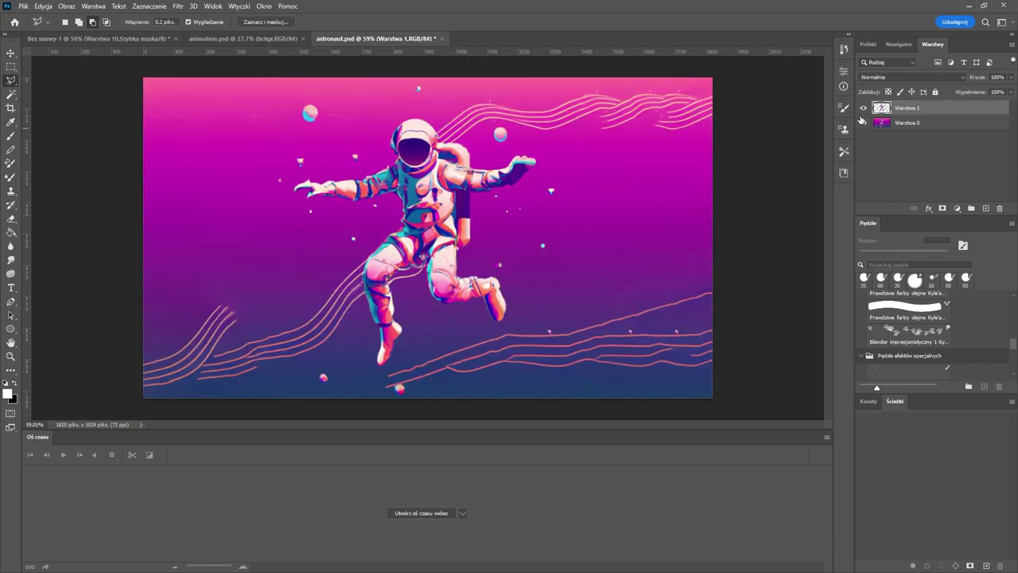
{"action": "left_click", "coordinate": [864, 122]}
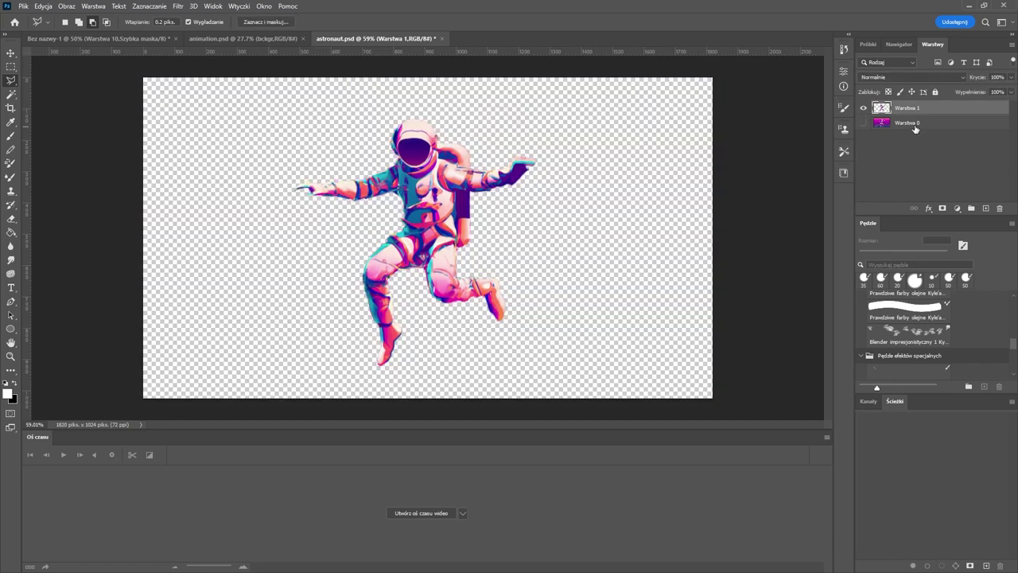
{"action": "left_click", "coordinate": [863, 122]}
{"action": "key", "text": "ctrl+z"}
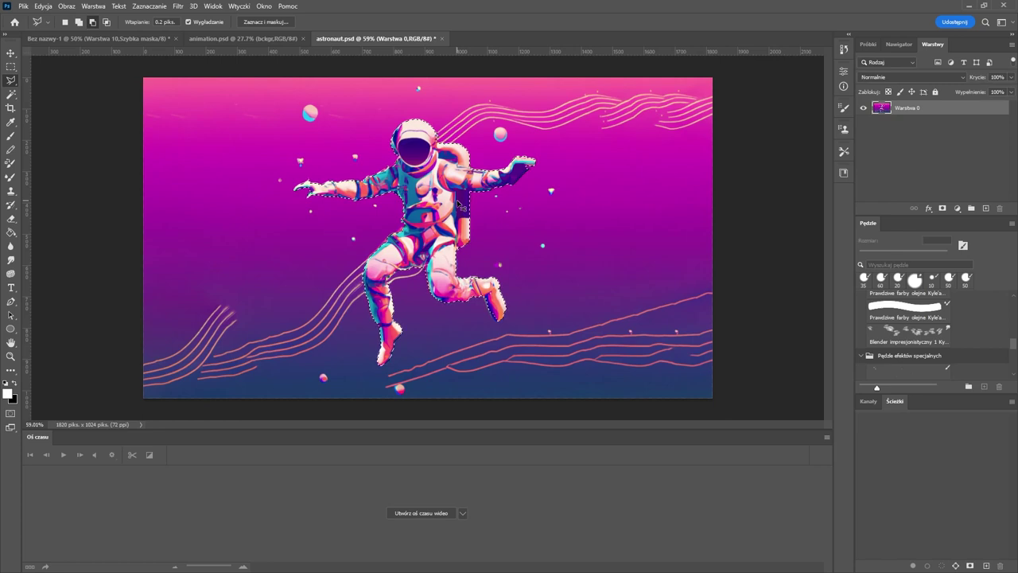
- Cut the selected astronaut out of the background onto a separate, hidden layer named astronaut
{"action": "key", "text": "ctrl+j"}
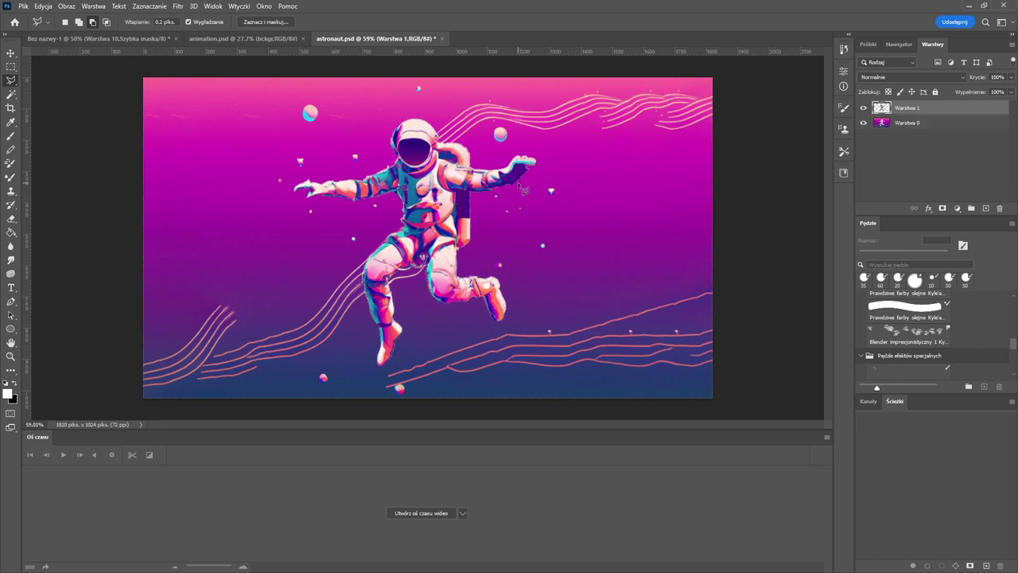
{"action": "left_click", "coordinate": [862, 109]}
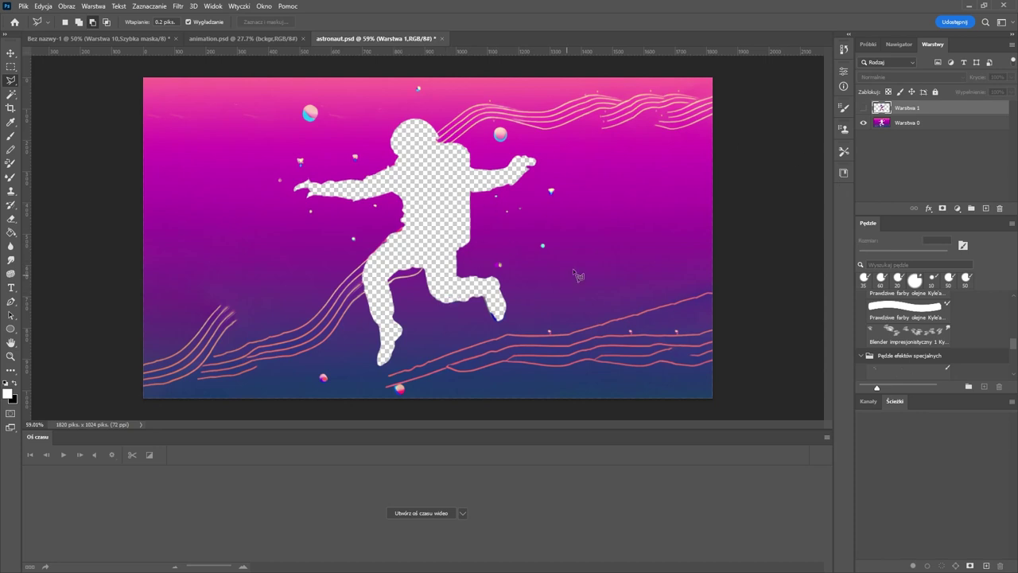
{"action": "left_click", "coordinate": [862, 109]}
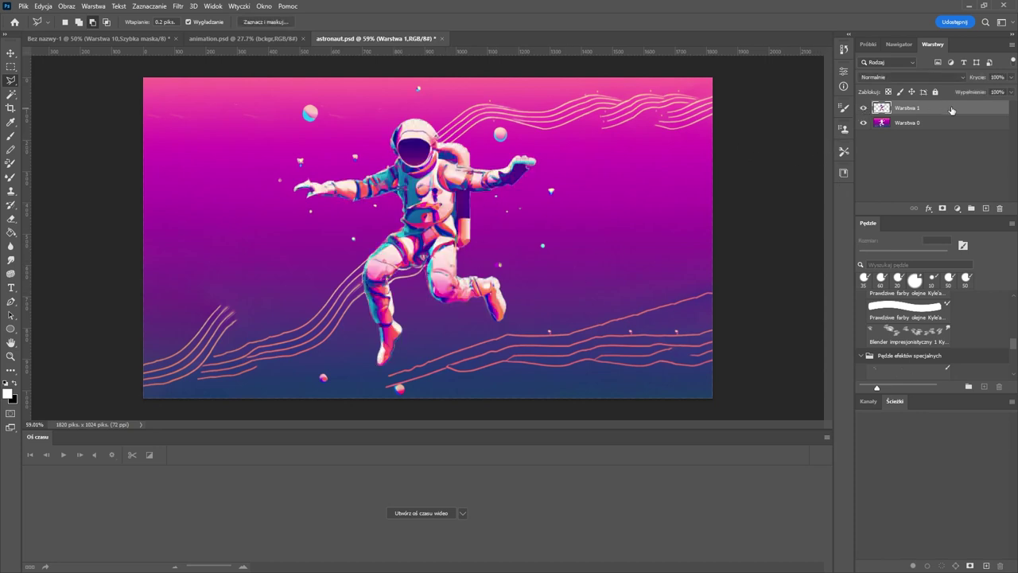
{"action": "double_click", "coordinate": [912, 111]}
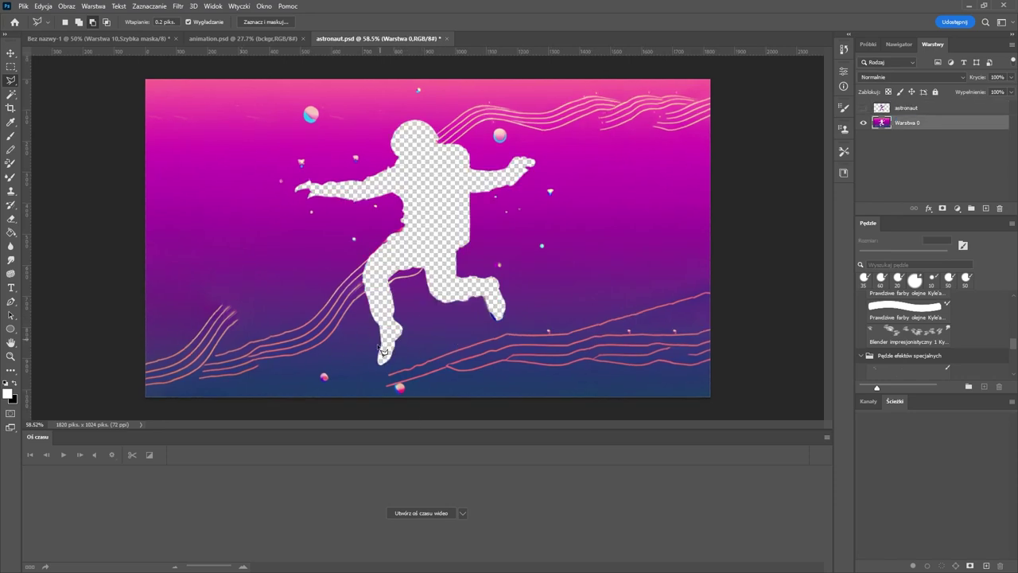
- Outline the empty area of the astronaut's lower foot on the Warstwa 0 layer with a polygonal selection
{"action": "scroll", "coordinate": [413, 314], "scroll_direction": "up", "scroll_amount": 5}
{"action": "left_click_drag", "start_coordinate": [407, 307], "coordinate": [427, 251]}
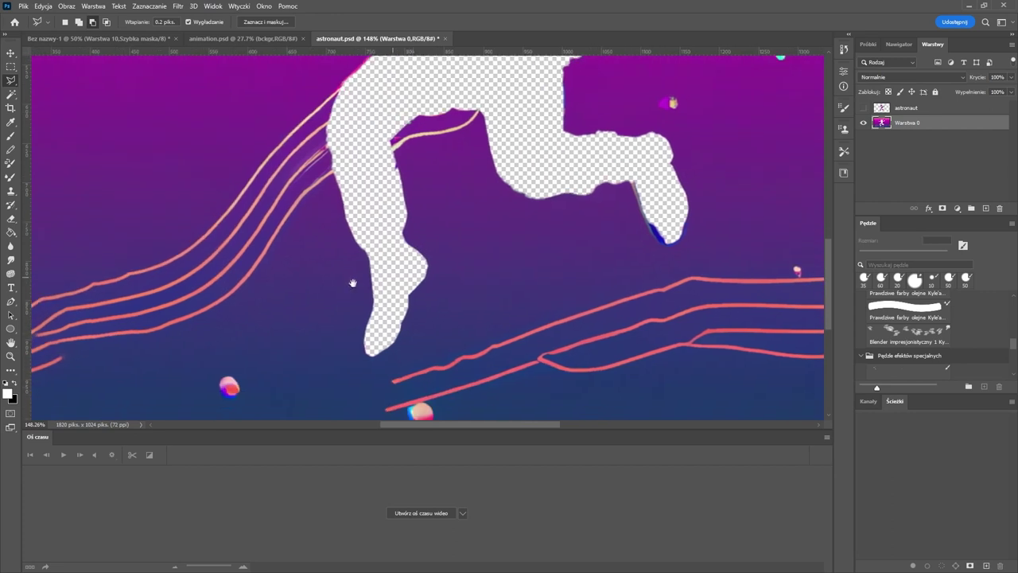
{"action": "left_click", "coordinate": [350, 265]}
{"action": "left_click", "coordinate": [410, 241]}
{"action": "left_click", "coordinate": [471, 244]}
{"action": "left_click", "coordinate": [446, 320]}
{"action": "left_click", "coordinate": [357, 366]}
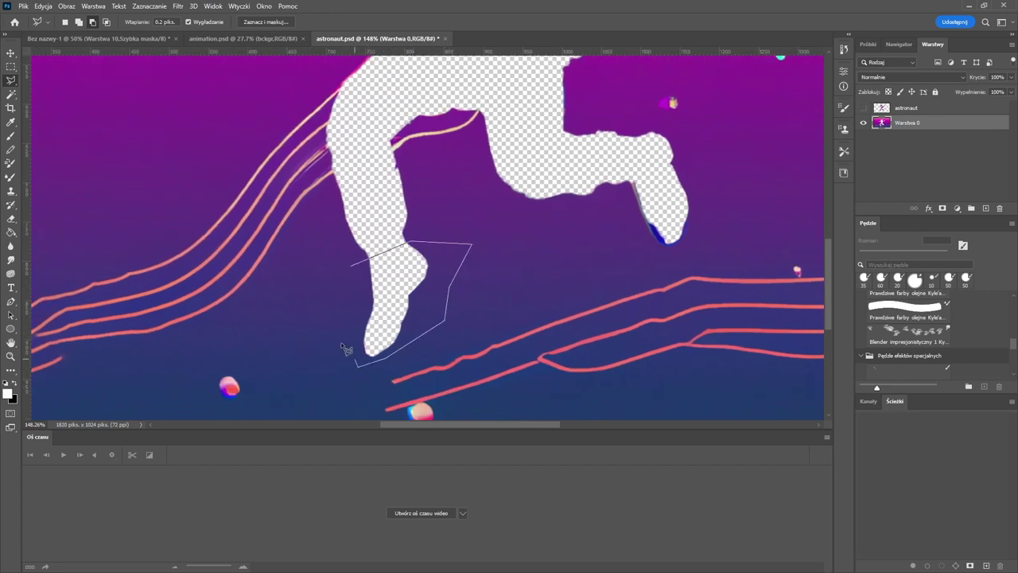
{"action": "left_click", "coordinate": [342, 342]}
{"action": "double_click", "coordinate": [344, 283]}
- Cover the foot-shaped hole inside the selection with neighbouring background using the Clone Stamp at 60 px, and clear the selection
{"action": "key", "text": "s"}
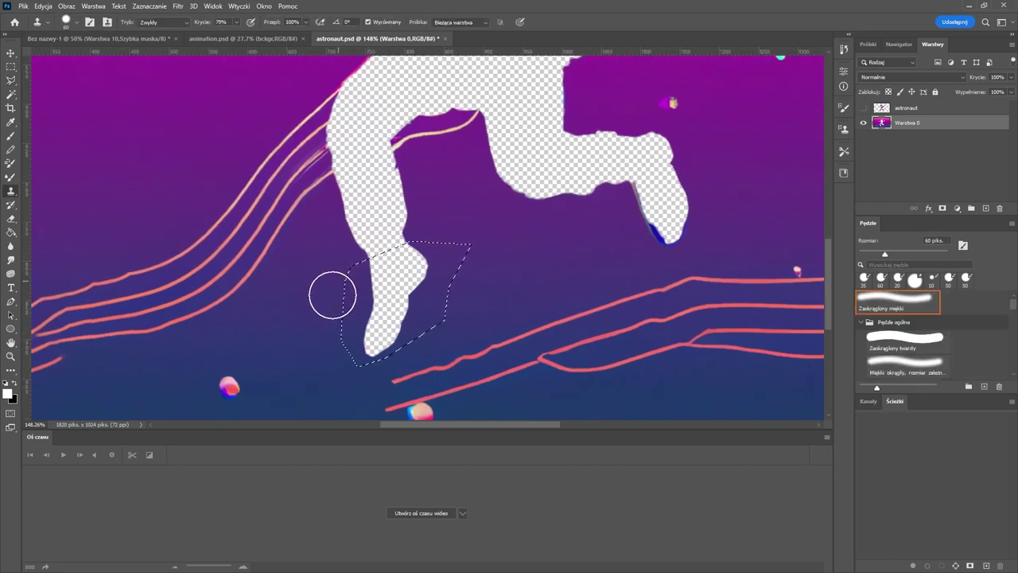
{"action": "left_click", "coordinate": [301, 321], "text": "alt"}
{"action": "mouse_move", "coordinate": [352, 319]}
{"action": "left_mouse_down"}
{"action": "mouse_move", "coordinate": [363, 343]}
{"action": "mouse_move", "coordinate": [401, 320]}
{"action": "mouse_move", "coordinate": [379, 342]}
{"action": "mouse_move", "coordinate": [419, 299]}
{"action": "mouse_move", "coordinate": [376, 297]}
{"action": "mouse_move", "coordinate": [419, 278]}
{"action": "mouse_move", "coordinate": [377, 304]}
{"action": "mouse_move", "coordinate": [362, 294]}
{"action": "mouse_move", "coordinate": [417, 276]}
{"action": "mouse_move", "coordinate": [409, 267]}
{"action": "mouse_move", "coordinate": [375, 274]}
{"action": "mouse_move", "coordinate": [413, 268]}
{"action": "left_mouse_up"}
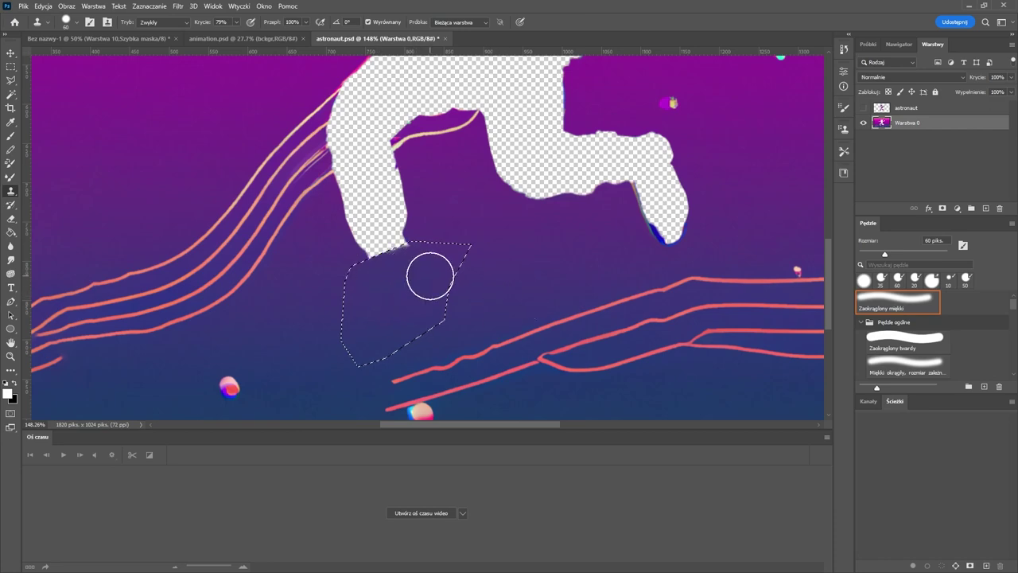
{"action": "key", "text": "ctrl+d"}
- Duplicate the Warstwa 0 background layer into a new document
{"action": "scroll", "coordinate": [547, 288], "scroll_direction": "down", "scroll_amount": 5}
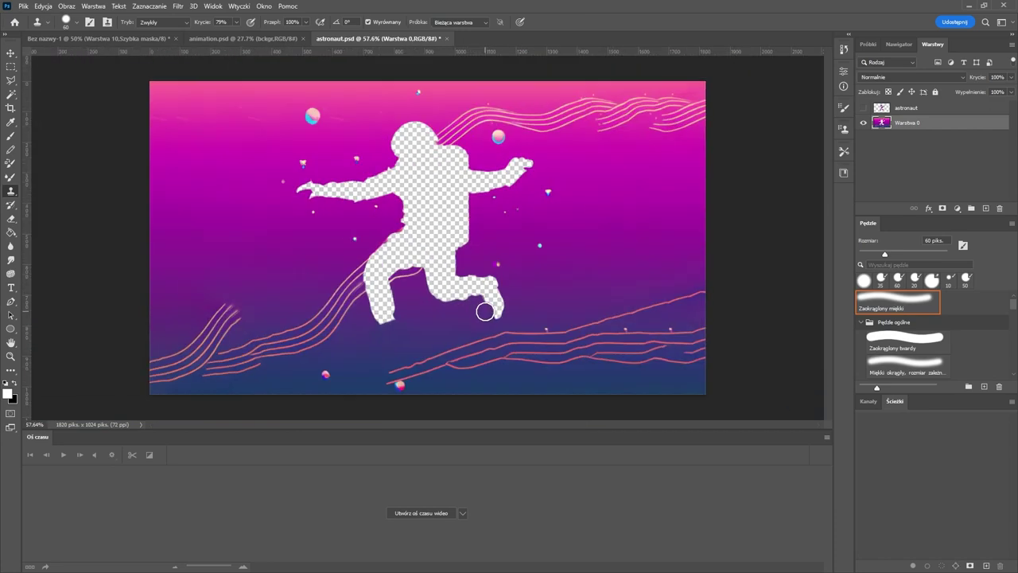
{"action": "scroll", "coordinate": [450, 358], "scroll_direction": "up", "scroll_amount": 5}
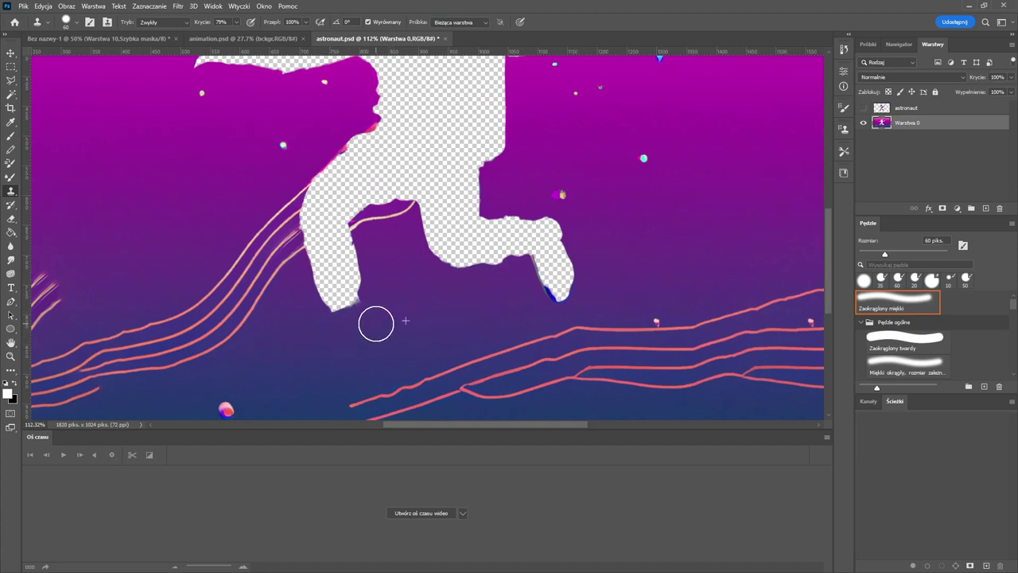
{"action": "right_click", "coordinate": [900, 129]}
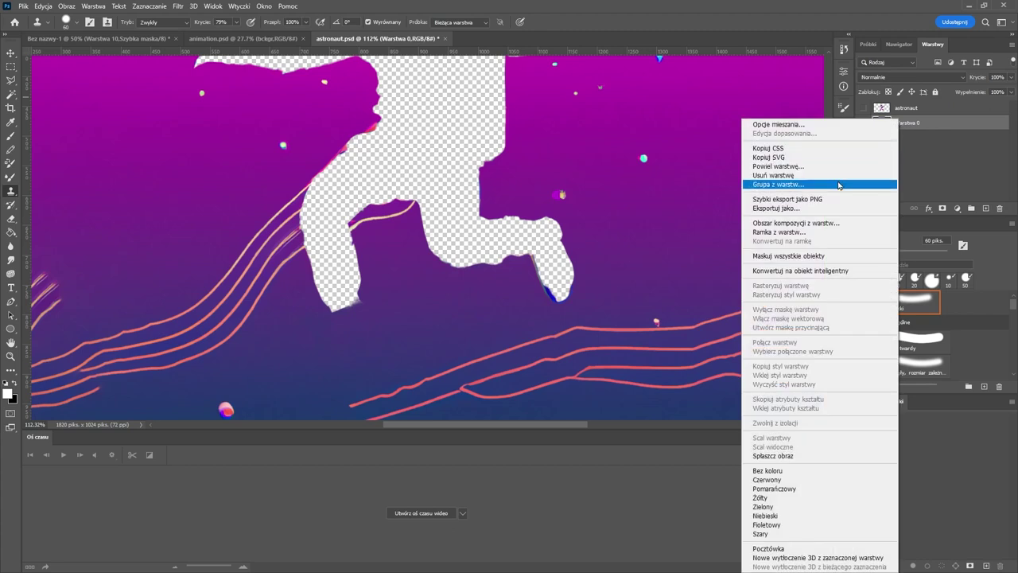
{"action": "left_click", "coordinate": [786, 168]}
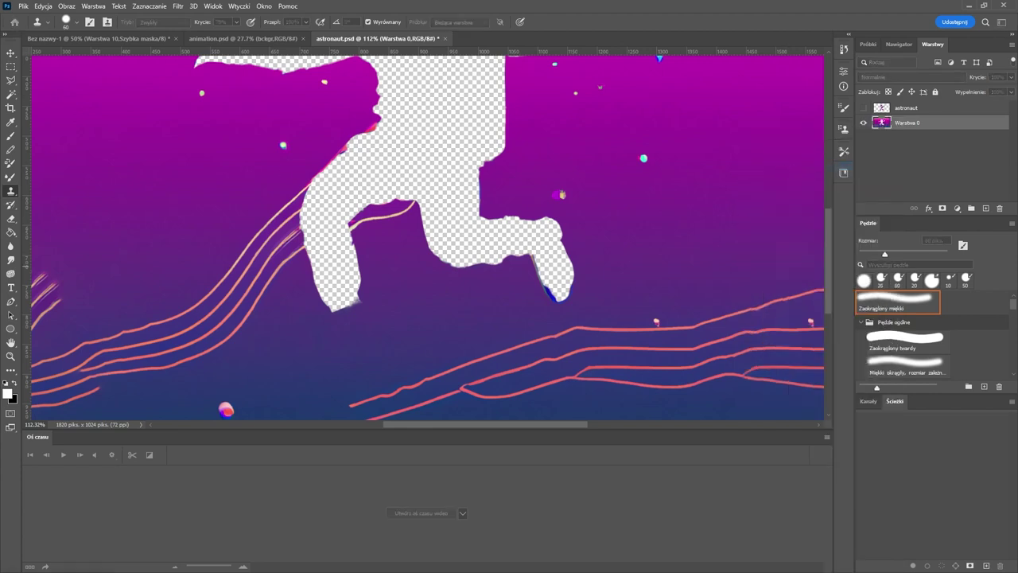
{"action": "left_click", "coordinate": [449, 254]}
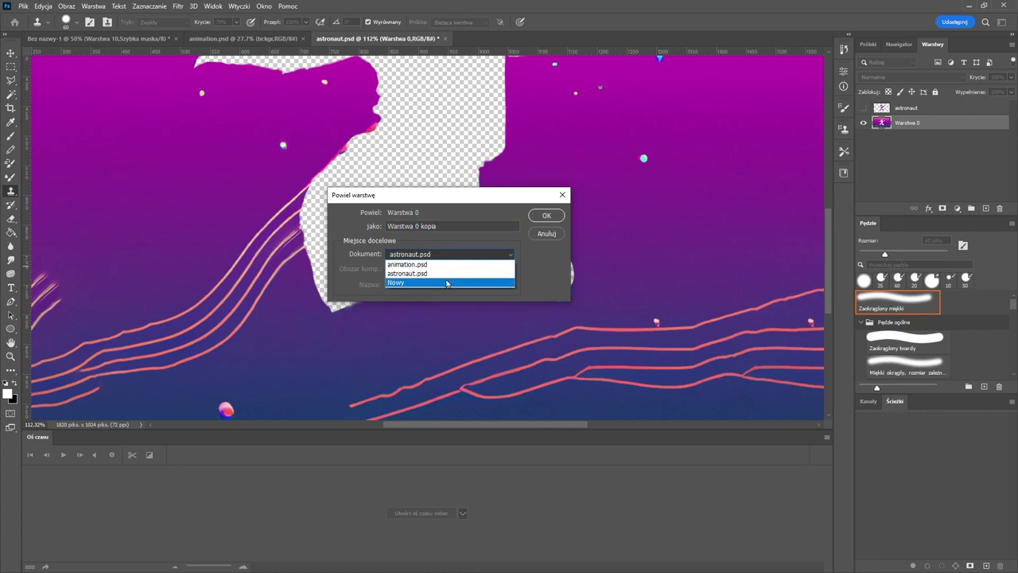
{"action": "left_click", "coordinate": [448, 283]}
{"action": "left_click", "coordinate": [545, 216]}
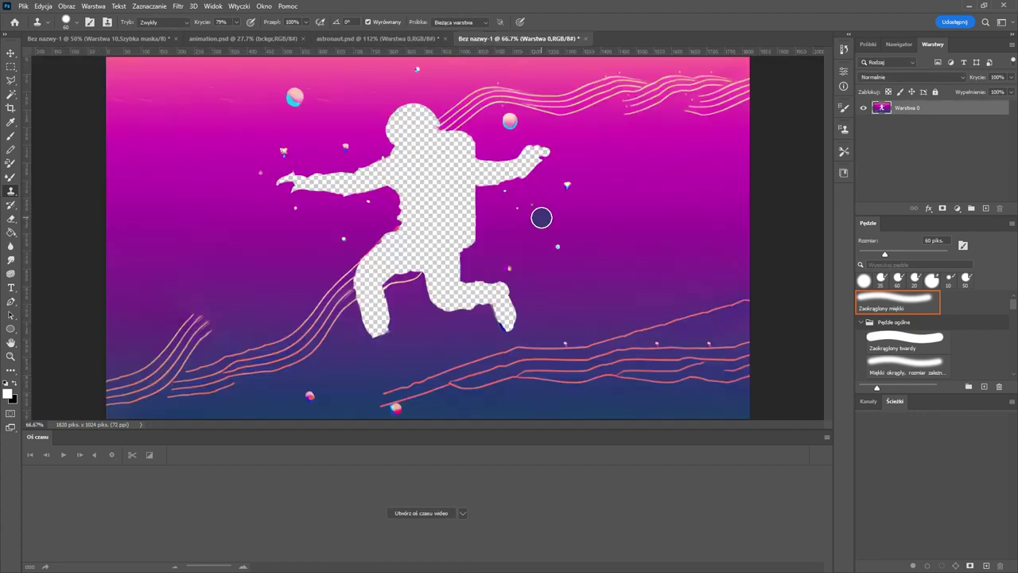
- Flatten the new document's image so the transparent astronaut hole becomes solid white
{"action": "scroll", "coordinate": [501, 207], "scroll_direction": "down", "scroll_amount": 2}
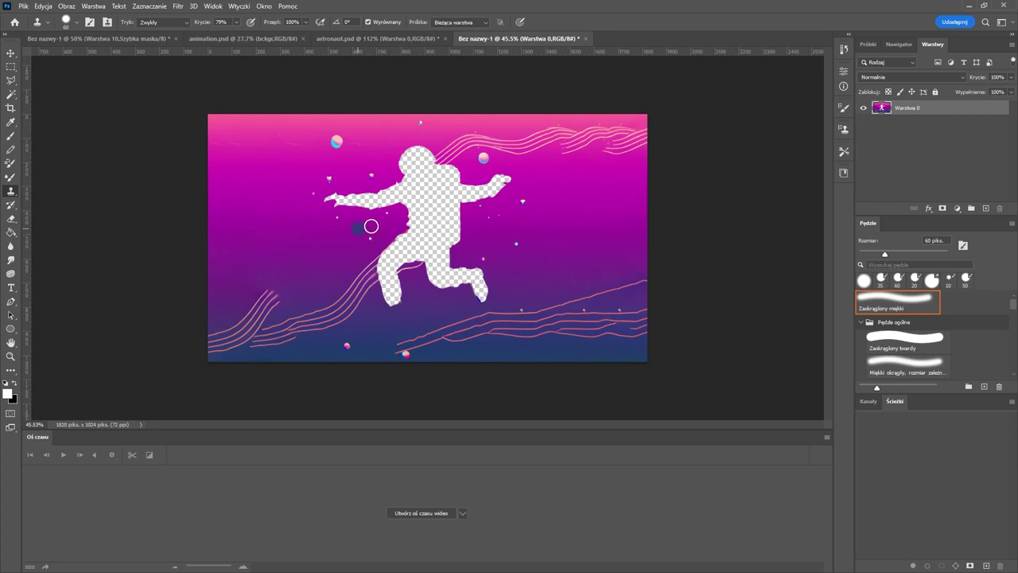
{"action": "right_click", "coordinate": [905, 114]}
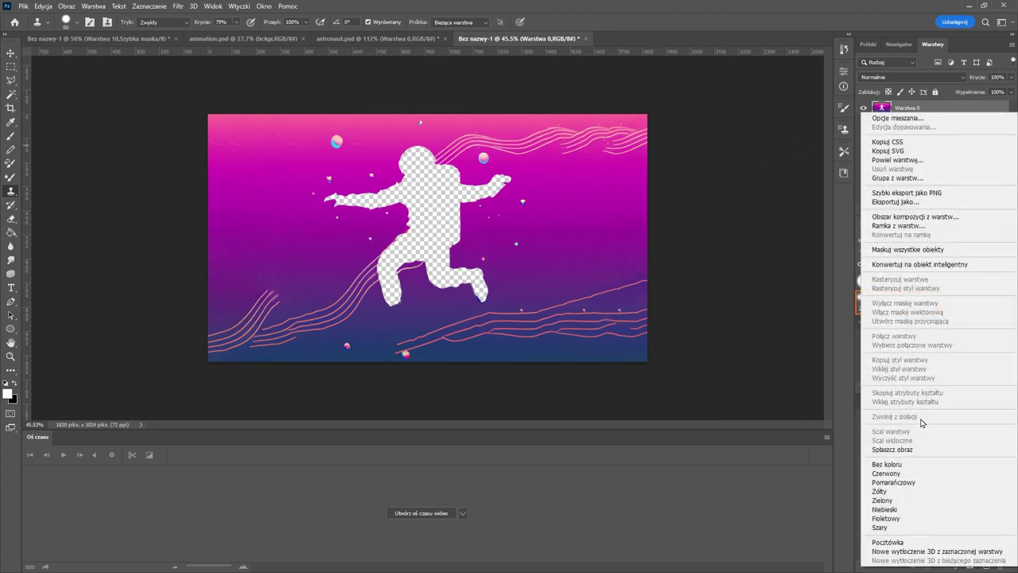
{"action": "left_click", "coordinate": [906, 449]}
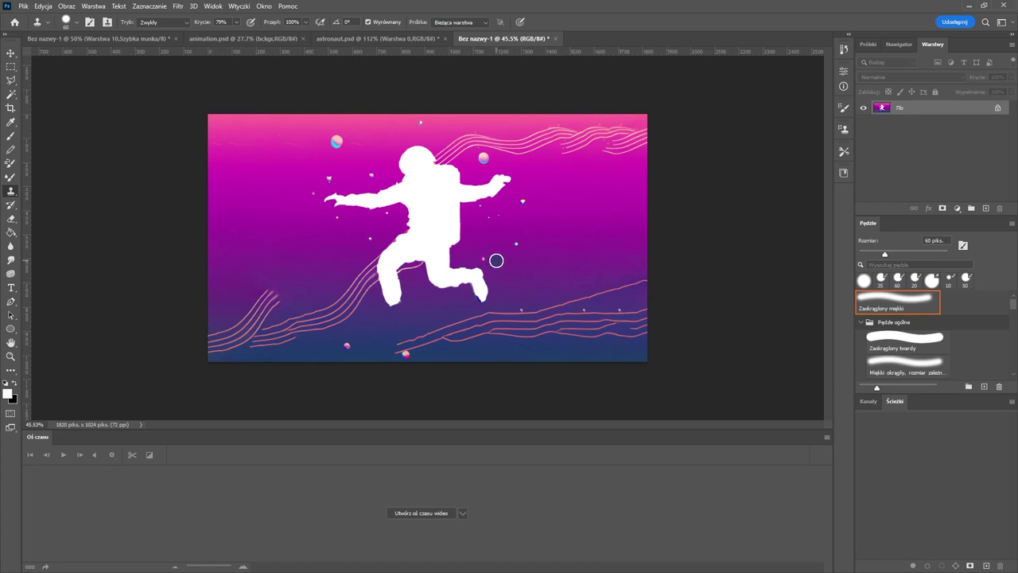
- Select the astronaut's raised rear foot with a rectangular marquee and fill it content-aware at 100% opacity
{"action": "left_click", "coordinate": [12, 70]}
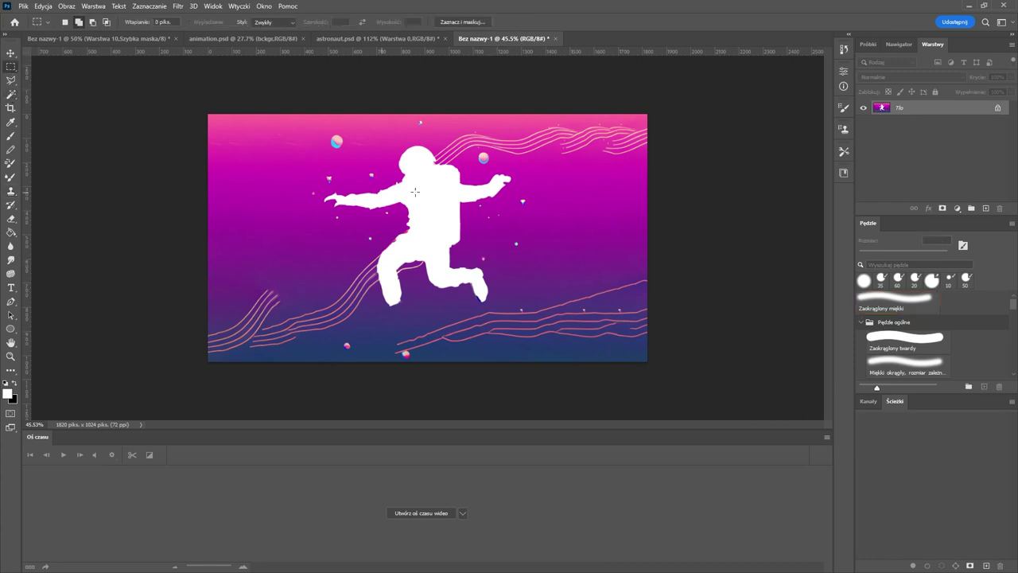
{"action": "left_click_drag", "start_coordinate": [497, 305], "coordinate": [454, 263]}
{"action": "key", "text": "shift+F5"}
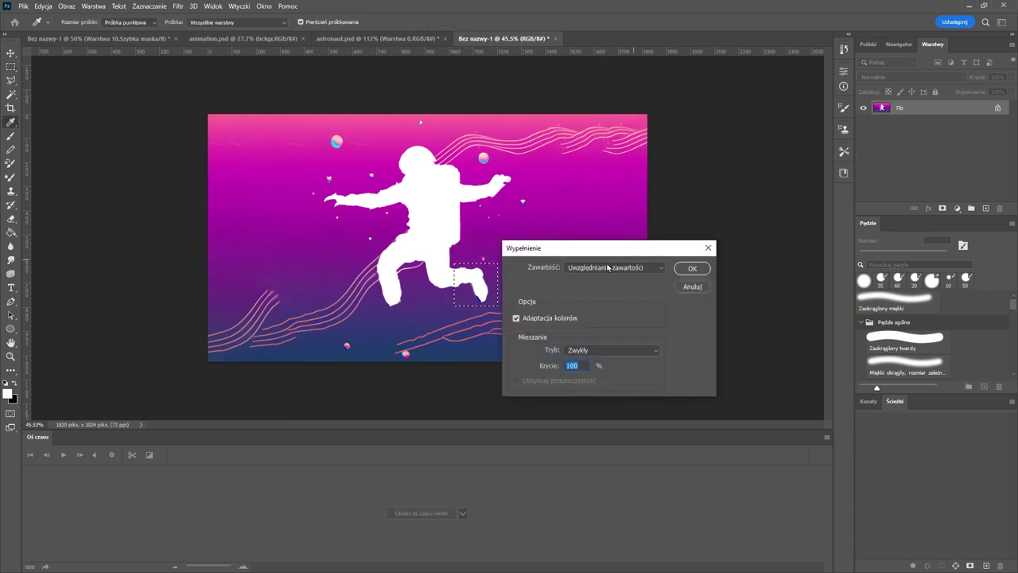
{"action": "left_click", "coordinate": [689, 270]}
- Add a rectangular selection around the lower foot of the front leg and start a content-aware fill on it
{"action": "left_click_drag", "start_coordinate": [442, 312], "coordinate": [380, 283]}
{"action": "key", "text": "shift+F5"}
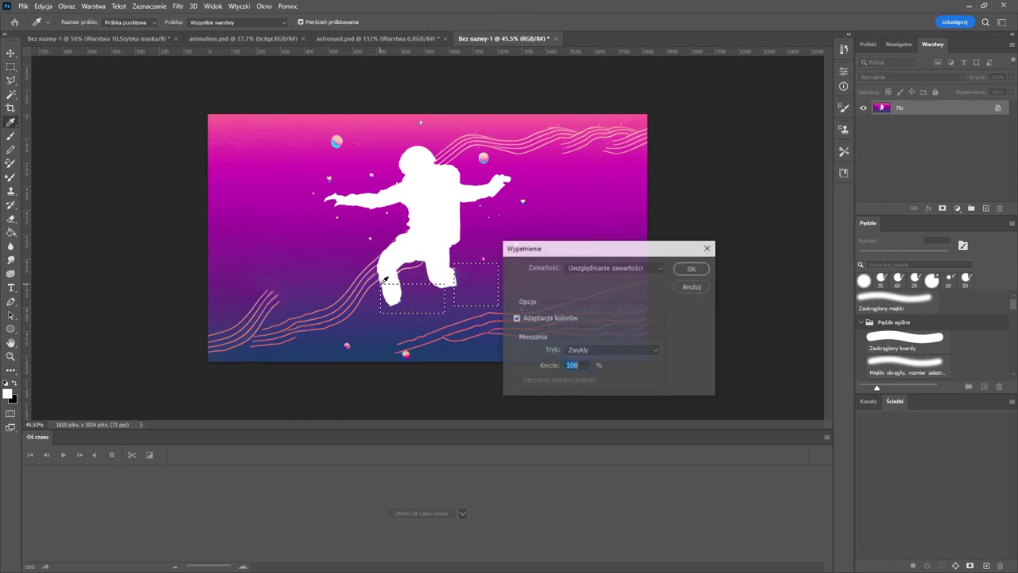
- Select the white astronaut silhouette with the Magic Wand and replace it with a content-aware fill
{"action": "left_click", "coordinate": [689, 268]}
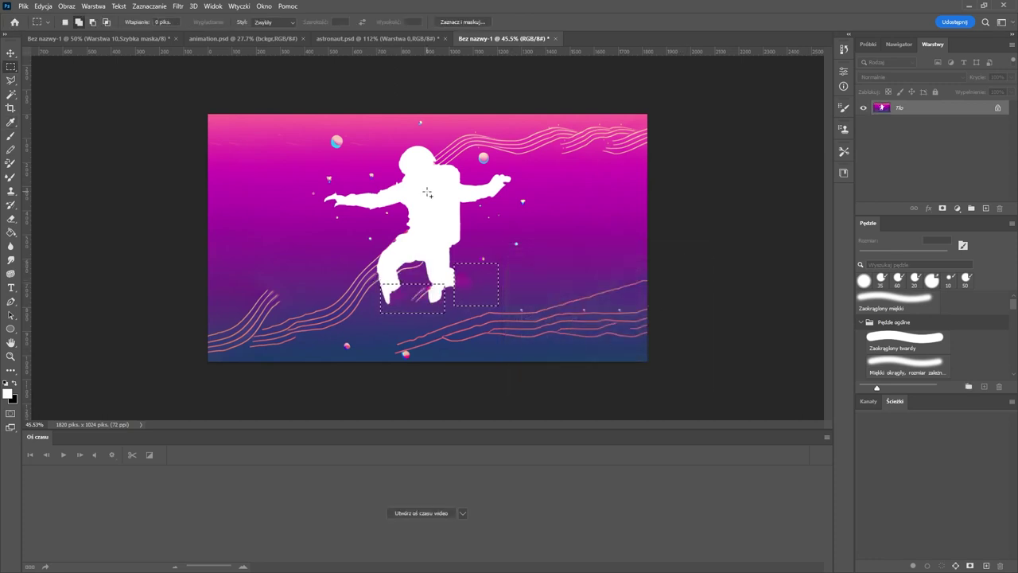
{"action": "key", "text": "ctrl+z"}
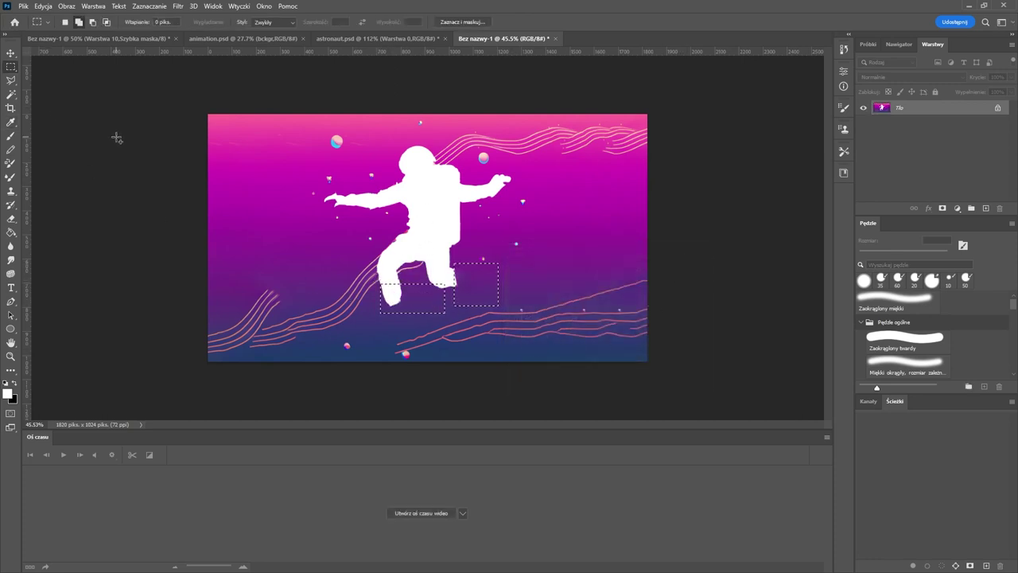
{"action": "key", "text": "w"}
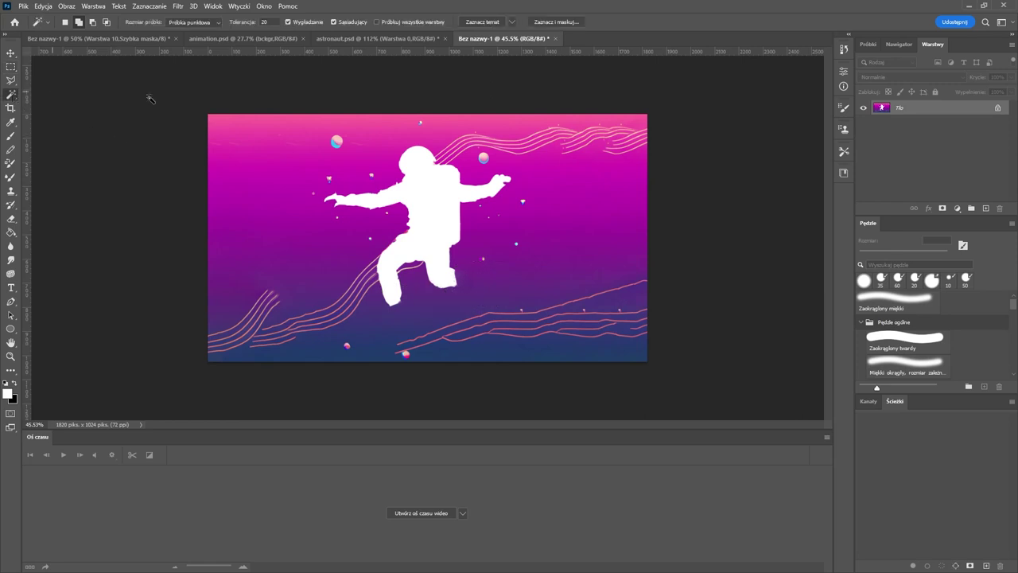
{"action": "left_click", "coordinate": [423, 210]}
{"action": "key", "text": "shift+F5"}
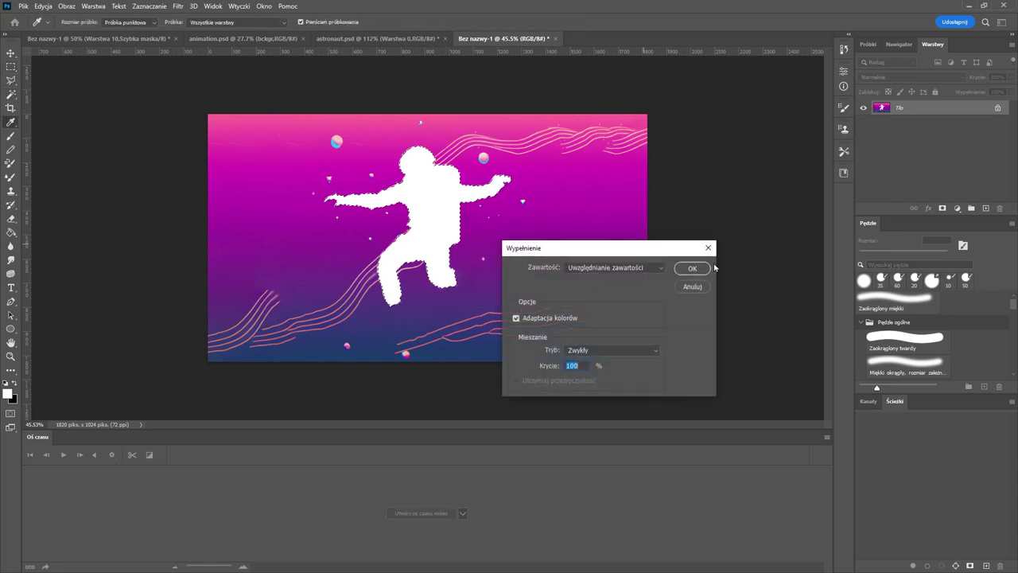
{"action": "left_click", "coordinate": [692, 268]}
{"action": "scroll", "coordinate": [456, 236], "scroll_direction": "up", "scroll_amount": 5}
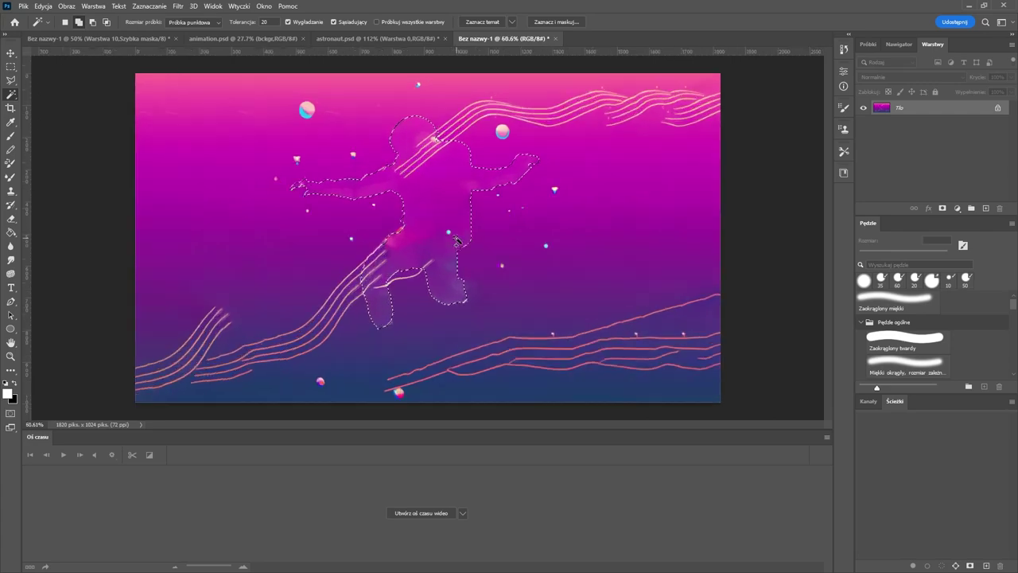
{"action": "scroll", "coordinate": [448, 231], "scroll_direction": "down", "scroll_amount": 2}
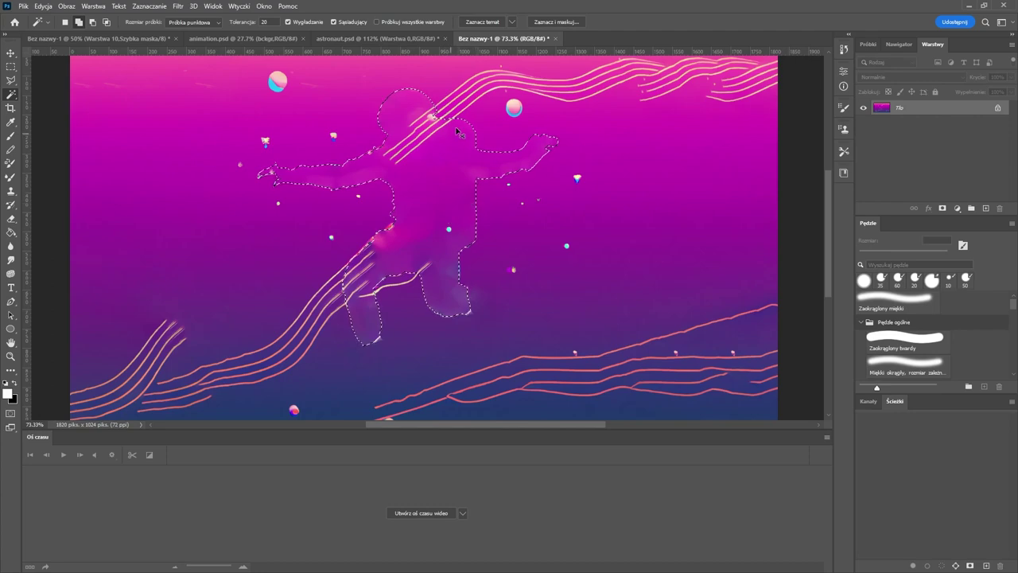
- Content-aware fill rectangular patches over the leftover silhouette outlines around the arms, head, shoulders and torso
{"action": "key", "text": "alt+BackSpace"}
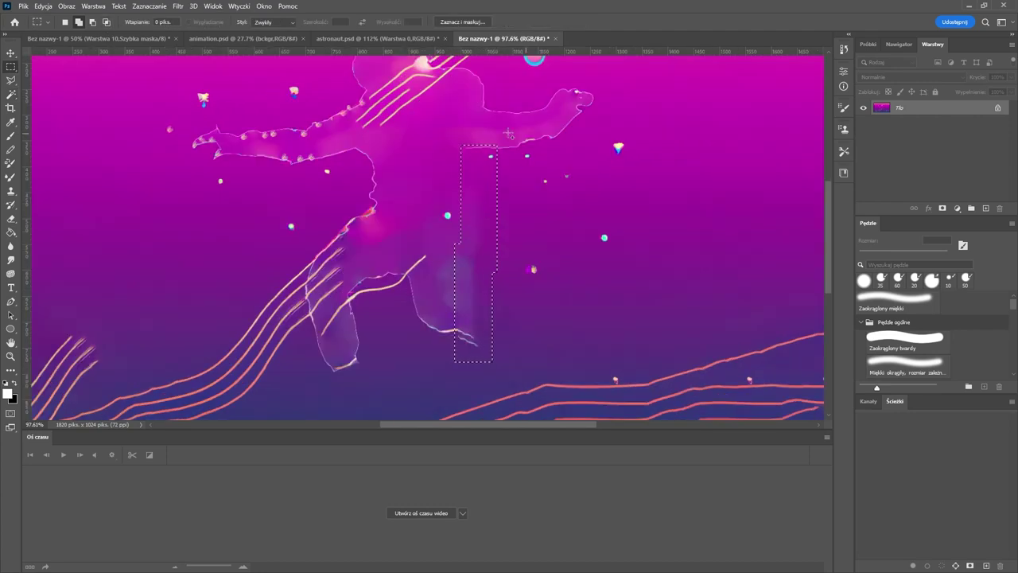
{"action": "key", "text": "shift+BackSpace"}
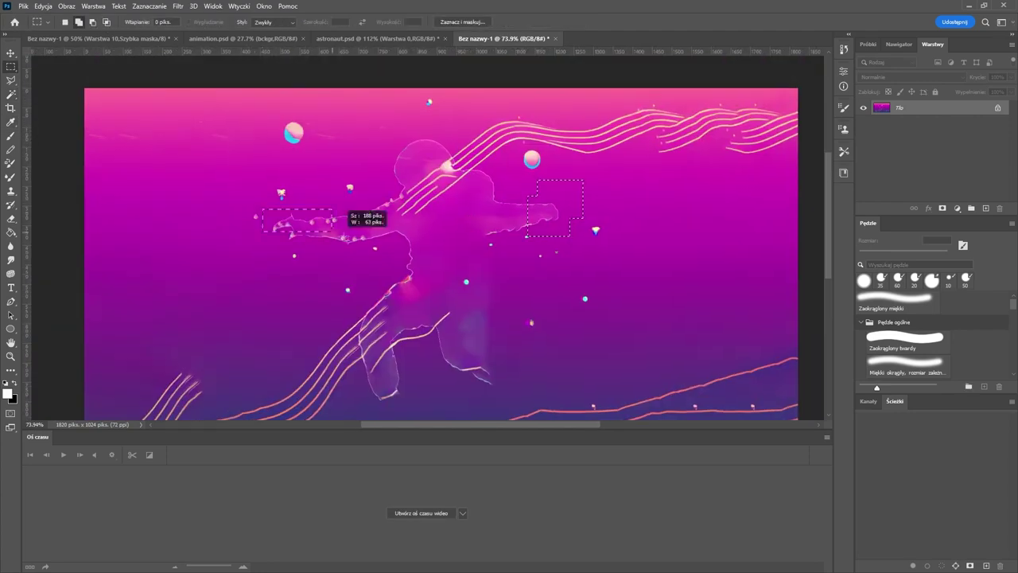
{"action": "left_click_drag", "start_coordinate": [345, 239], "coordinate": [373, 255]}
{"action": "key", "text": "shift+BackSpace"}
{"action": "left_click_drag", "start_coordinate": [373, 135], "coordinate": [466, 212]}
{"action": "key", "text": "shift+BackSpace"}
{"action": "left_click_drag", "start_coordinate": [357, 227], "coordinate": [435, 307]}
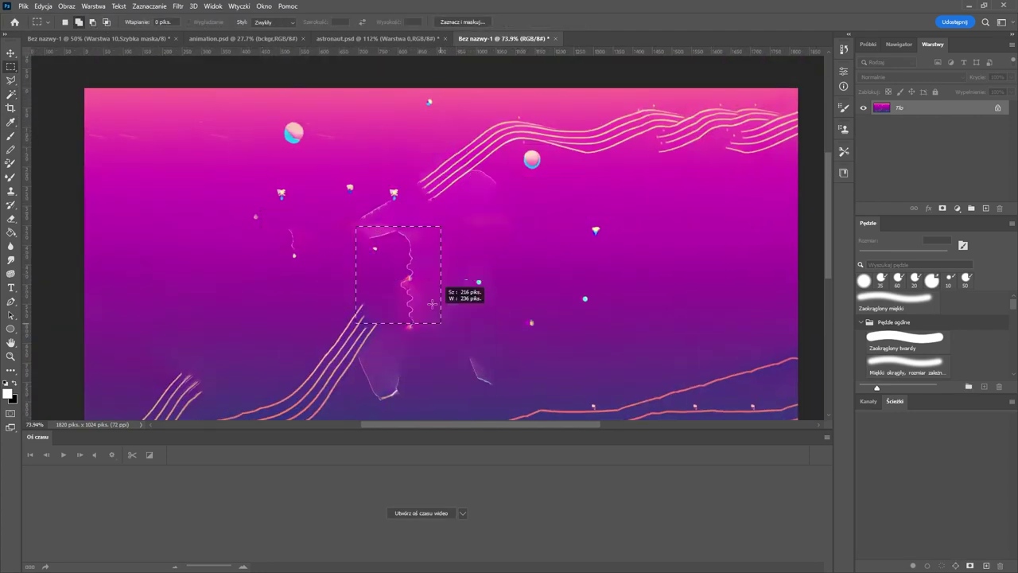
{"action": "key", "text": "shift+BackSpace"}
{"action": "key", "text": "Return"}
- Content-aware fill the leftover outlines at both legs and the outstretched left hand, then deselect
{"action": "left_click_drag", "start_coordinate": [458, 340], "coordinate": [496, 400]}
{"action": "scroll", "coordinate": [483, 308], "scroll_direction": "down", "scroll_amount": 2}
{"action": "left_click_drag", "start_coordinate": [352, 295], "coordinate": [416, 342]}
{"action": "key", "text": "shift+BackSpace"}
{"action": "key", "text": "Return"}
{"action": "left_click_drag", "start_coordinate": [273, 148], "coordinate": [322, 231]}
{"action": "key", "text": "shift+BackSpace"}
{"action": "key", "text": "ctrl+d"}
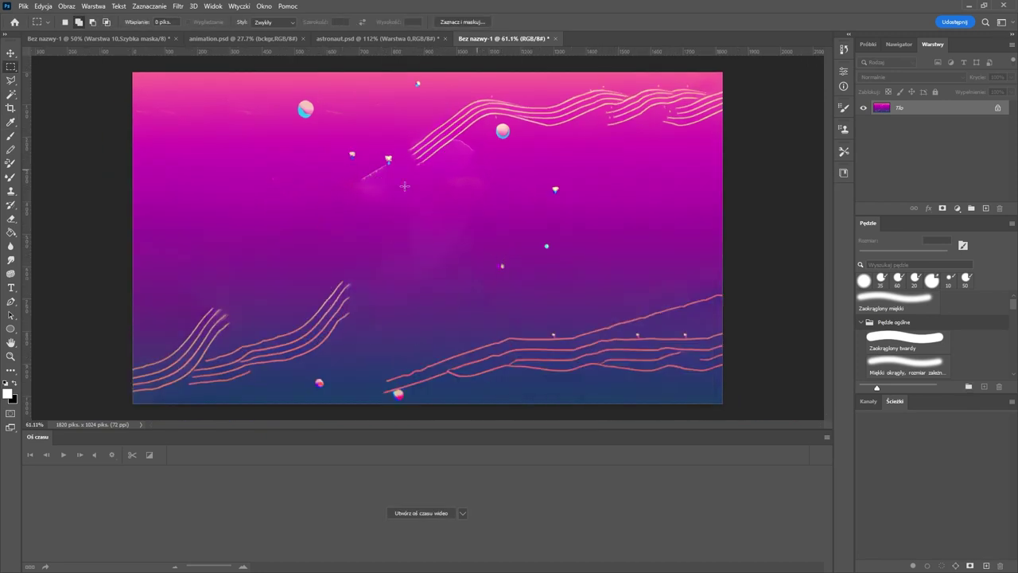
- Content-aware fill the remaining outline traces and broken wave lines in the centre of the background, then deselect
{"action": "left_click_drag", "start_coordinate": [381, 111], "coordinate": [482, 211]}
{"action": "key", "text": "ctrl+d"}
{"action": "left_click_drag", "start_coordinate": [375, 182], "coordinate": [480, 286]}
{"action": "key", "text": "shift+BackSpace"}
{"action": "key", "text": "Return"}
{"action": "key", "text": "ctrl+d"}
{"action": "right_click", "coordinate": [895, 107]}
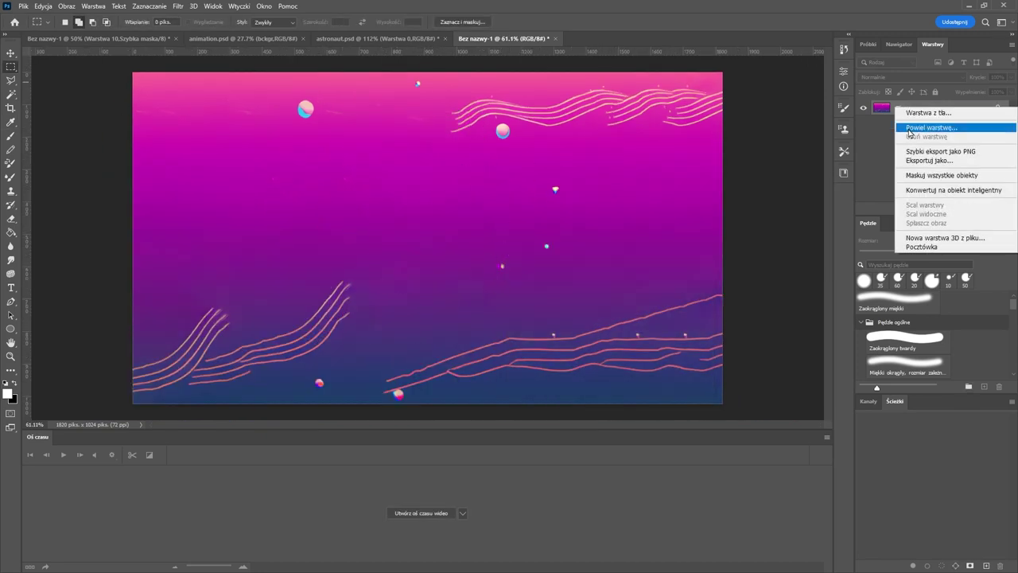
{"action": "left_click", "coordinate": [930, 128]}
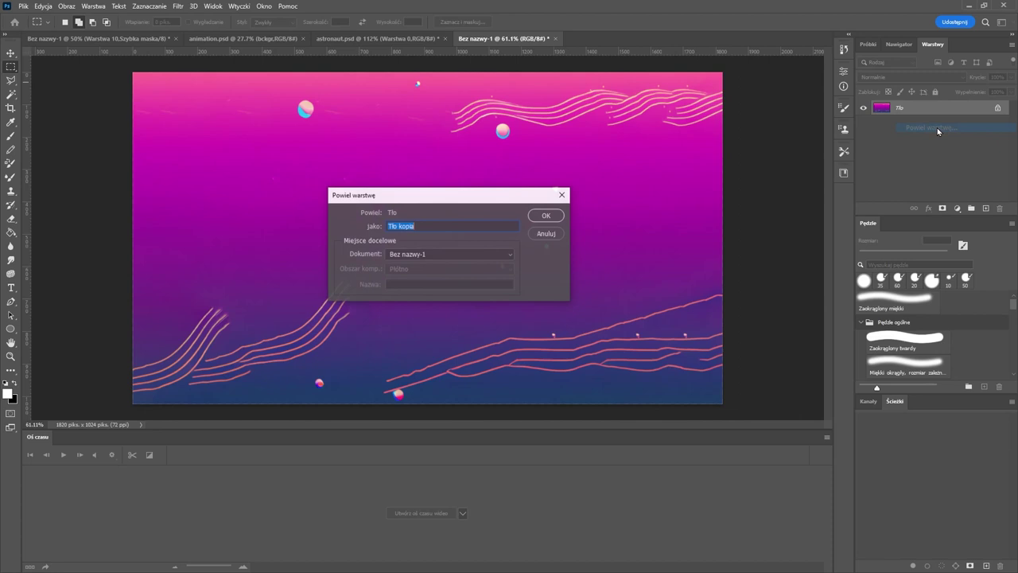
{"action": "left_click", "coordinate": [470, 255]}
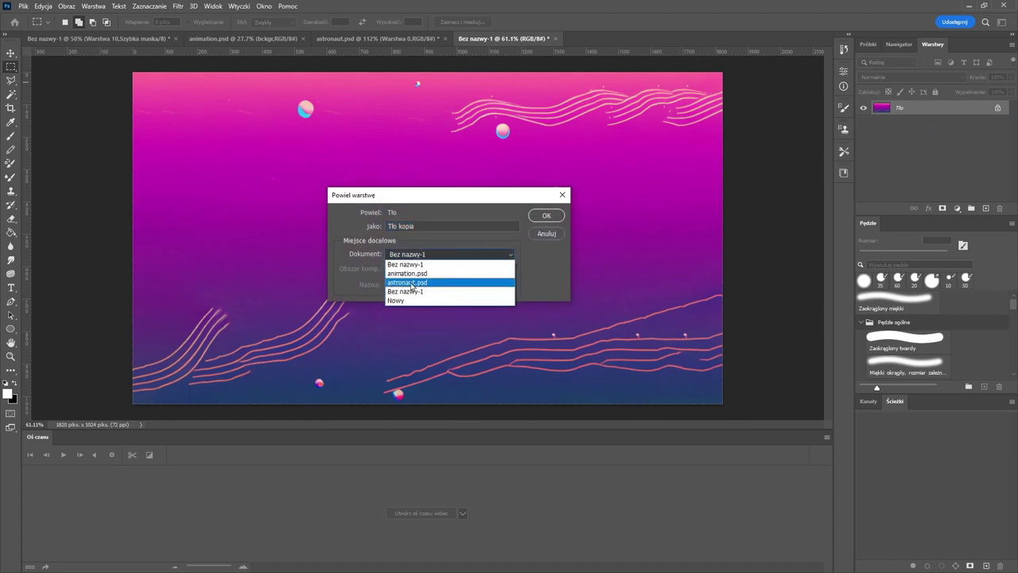
{"action": "left_click", "coordinate": [557, 194]}
{"action": "left_click", "coordinate": [556, 195]}
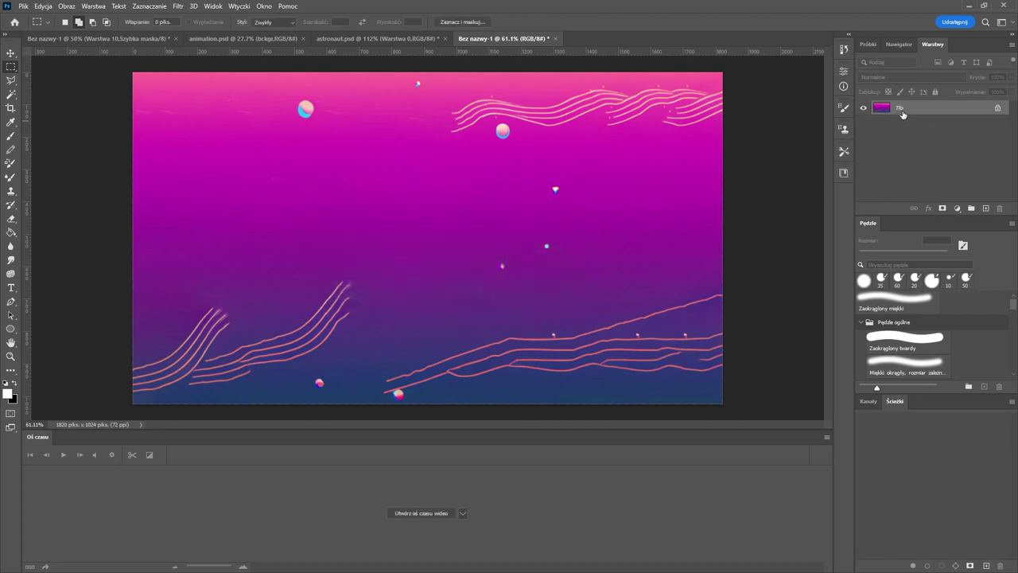
- Copy the cleaned background layer into astronaut.psd and position it to cover the whole canvas
{"action": "left_click_drag", "start_coordinate": [902, 111], "coordinate": [951, 162]}
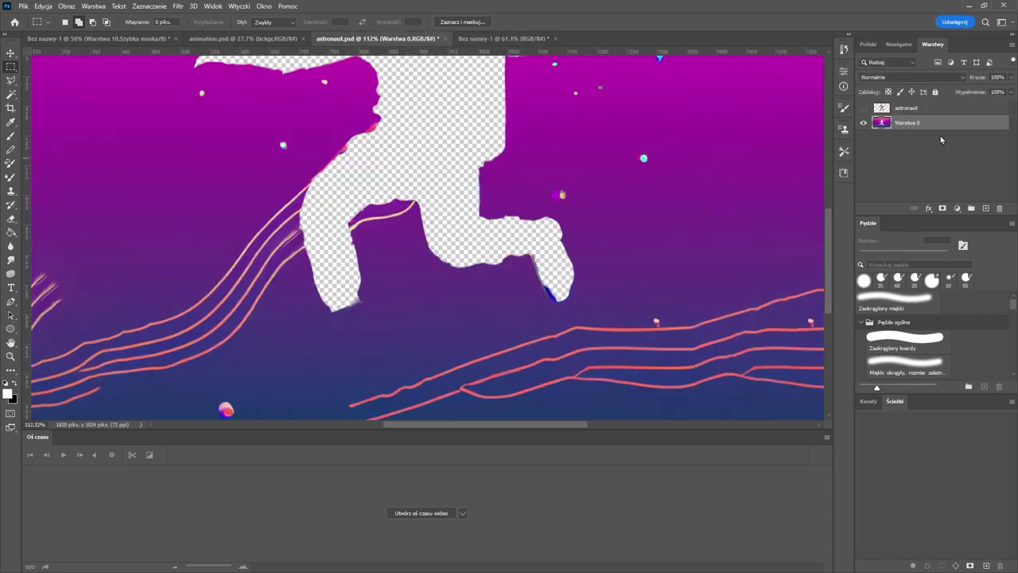
{"action": "key", "text": "ctrl+0"}
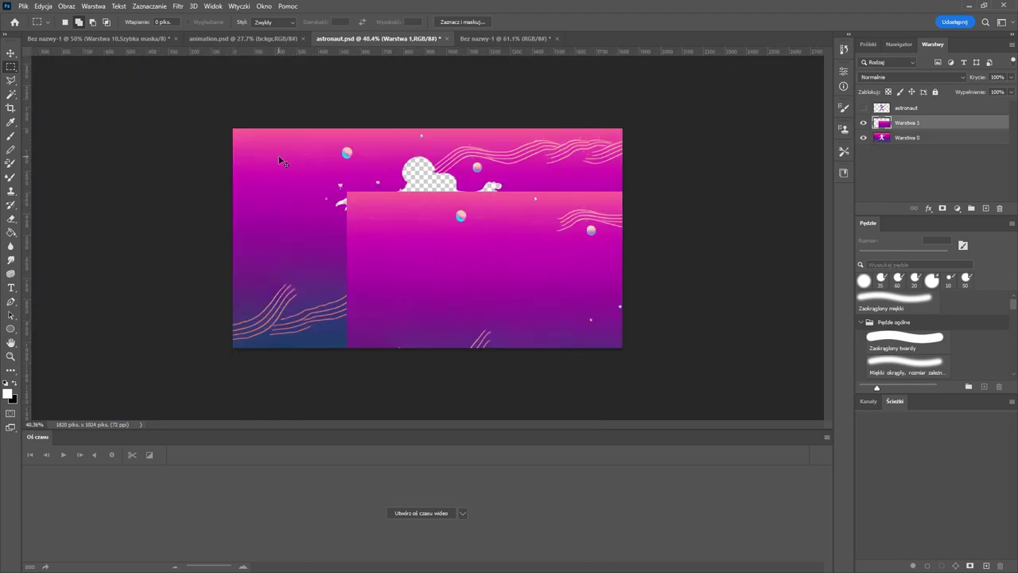
{"action": "key", "text": "ctrl+t"}
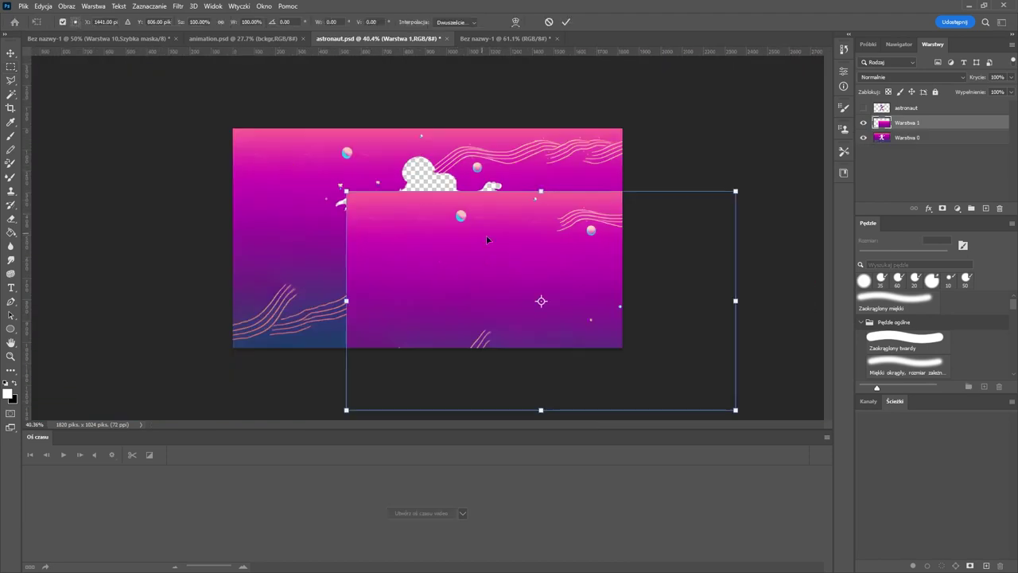
{"action": "left_click_drag", "start_coordinate": [501, 263], "coordinate": [391, 196]}
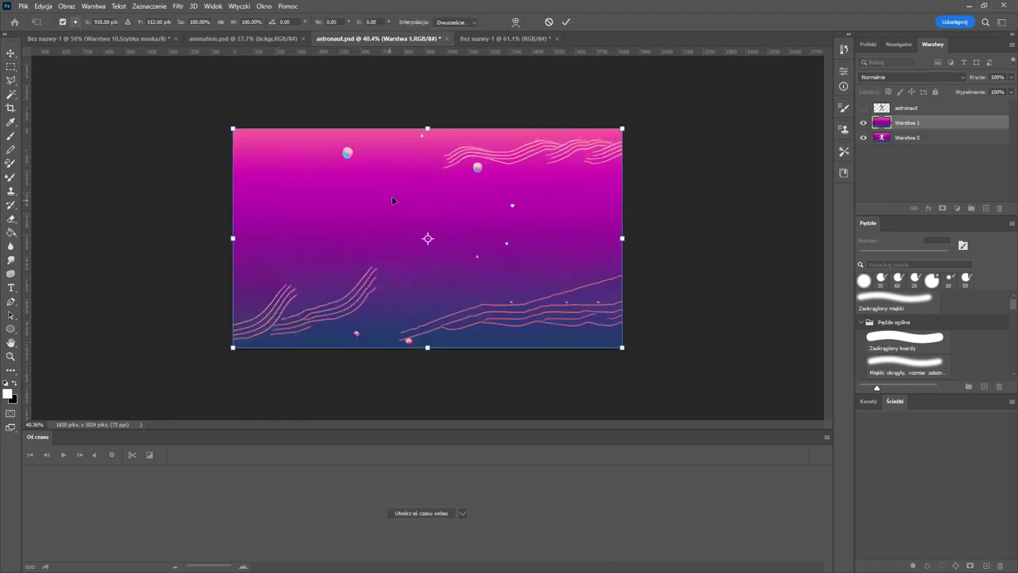
{"action": "key", "text": "Return"}
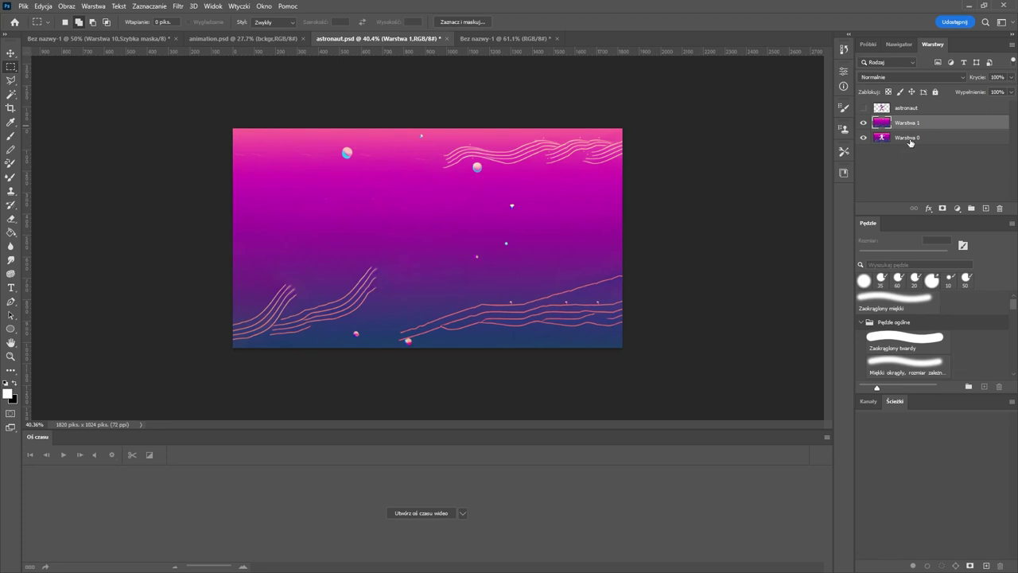
- Move the old cut-out background layer Warstwa 0 above the cleaned one, hide it and delete it
{"action": "left_click_drag", "start_coordinate": [911, 142], "coordinate": [908, 122]}
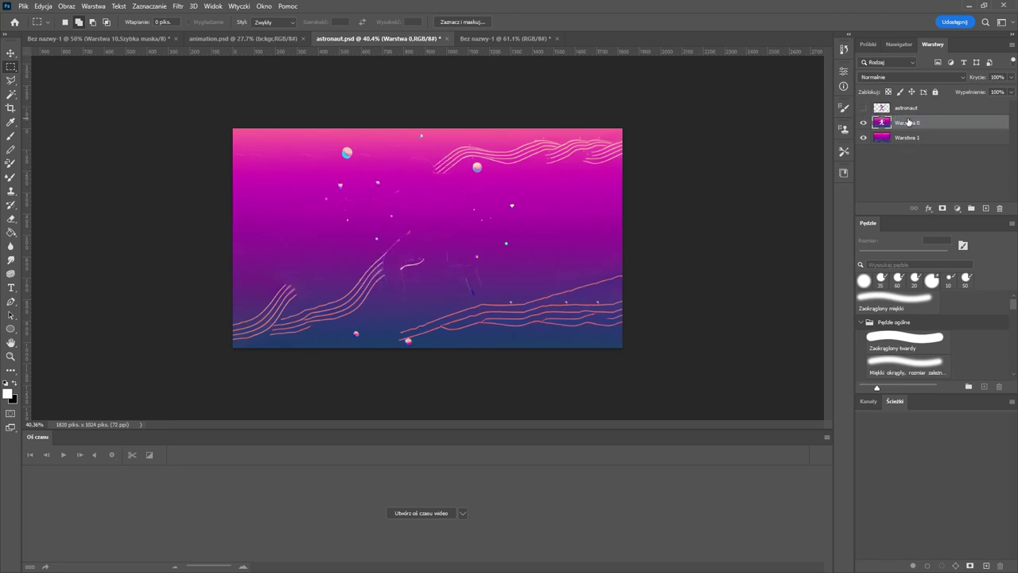
{"action": "left_click", "coordinate": [865, 124]}
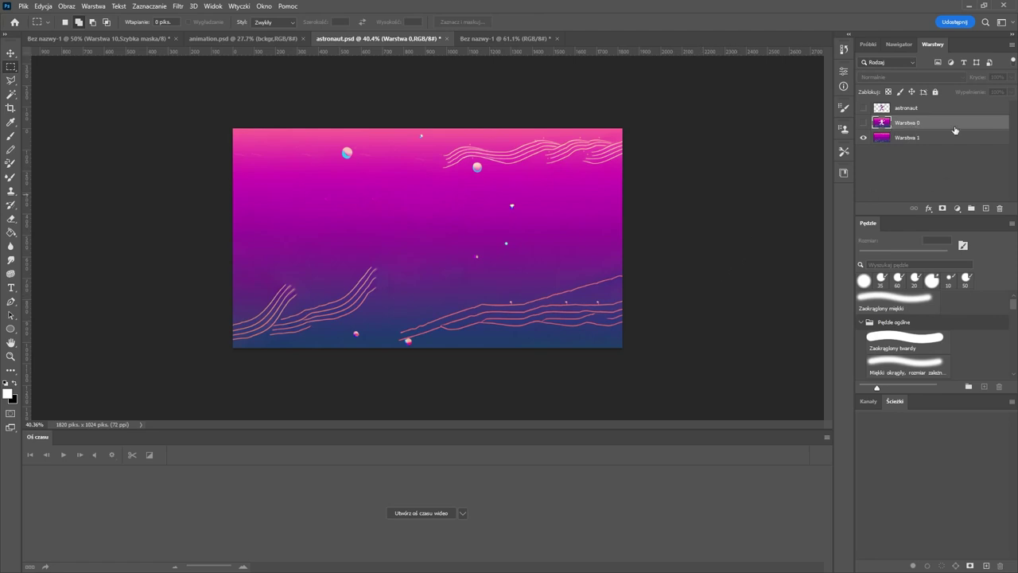
{"action": "left_click", "coordinate": [999, 210]}
{"action": "key", "text": "Return"}
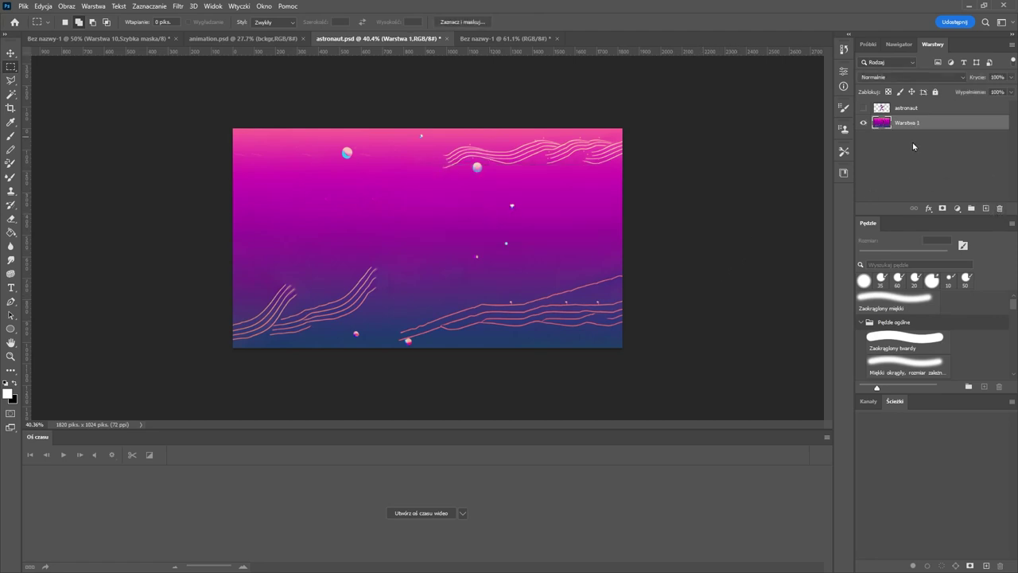
- Show the astronaut layer, rename the background layer to bcgr and lock it
{"action": "left_click", "coordinate": [864, 108]}
{"action": "double_click", "coordinate": [904, 124]}
{"action": "type", "text": "bcgr"}
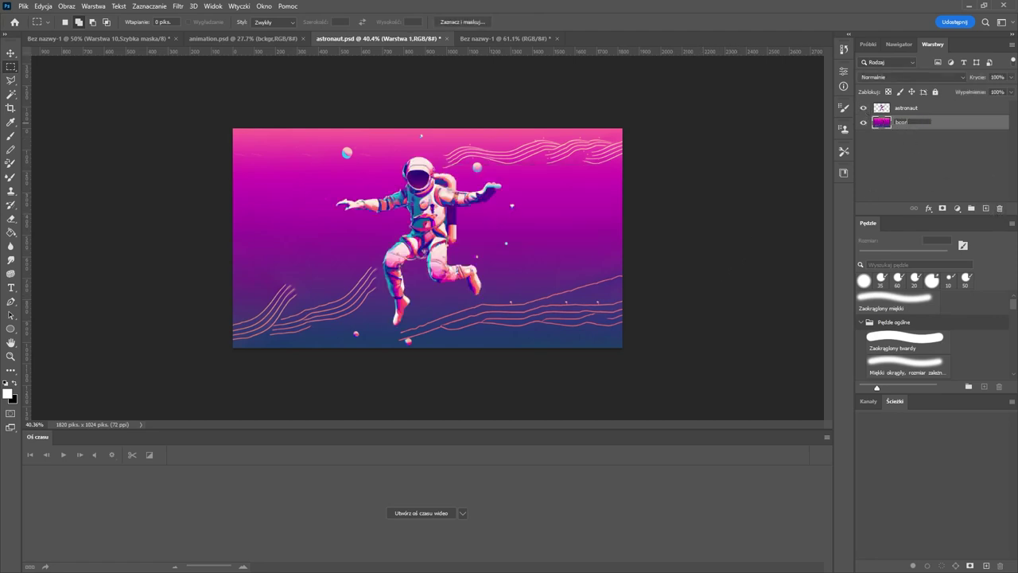
{"action": "key", "text": "Return"}
{"action": "left_click", "coordinate": [936, 91]}
- Select the astronaut layer, create a video timeline for the document and hide the bcgr layer
{"action": "left_click", "coordinate": [920, 106]}
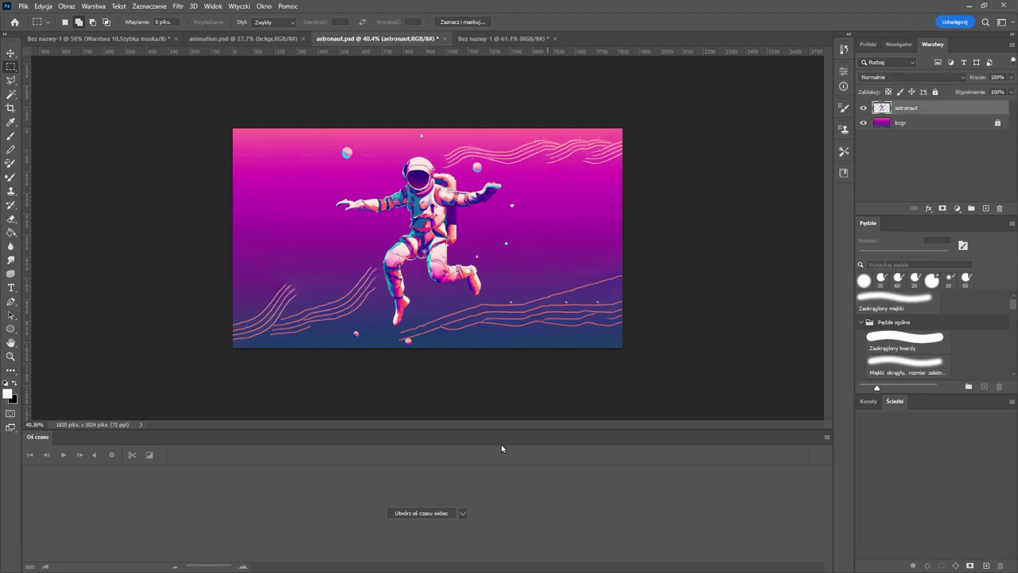
{"action": "left_click", "coordinate": [442, 513]}
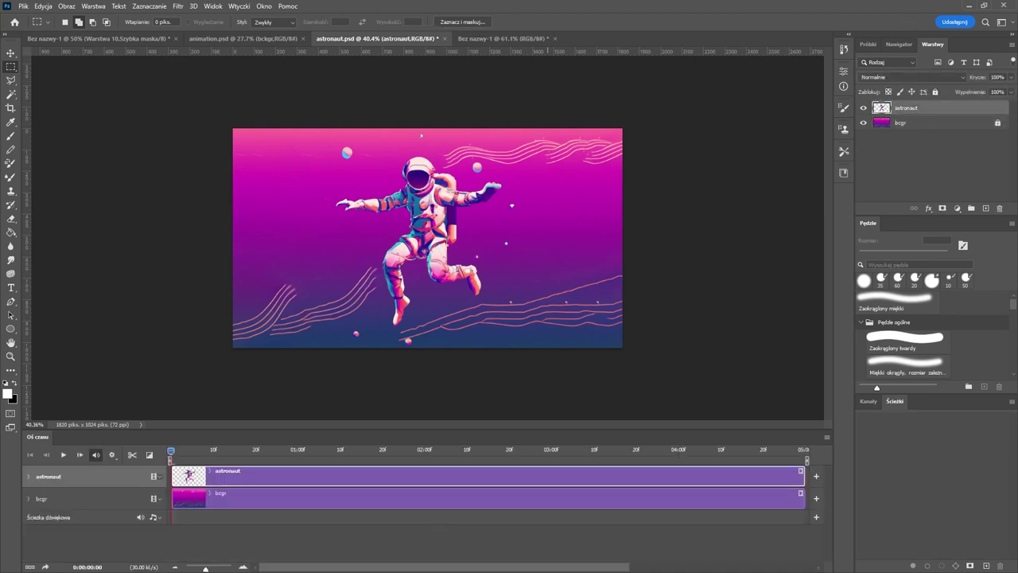
{"action": "left_click", "coordinate": [864, 123]}
{"action": "scroll", "coordinate": [458, 228], "scroll_direction": "up", "scroll_amount": 5}
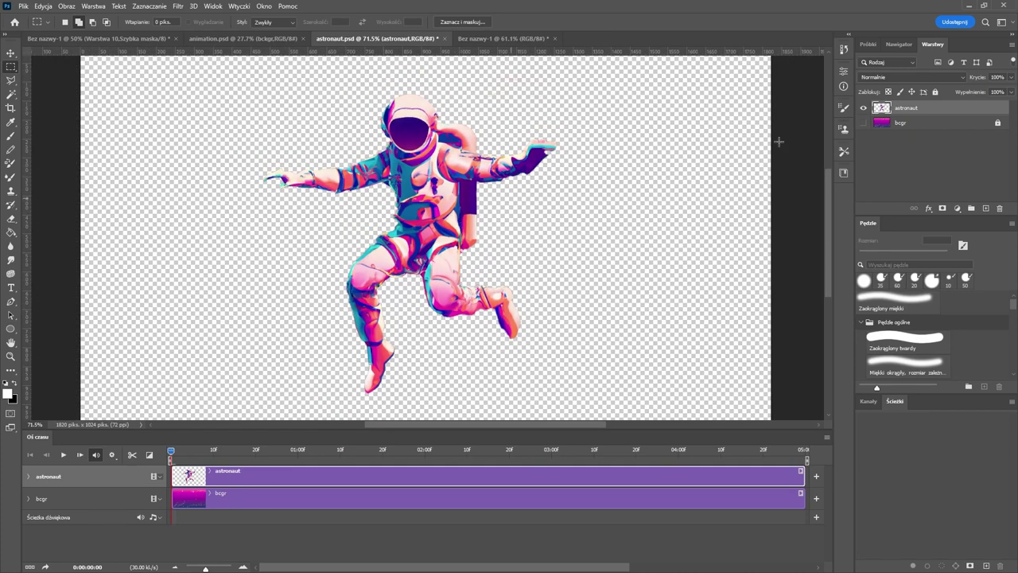
- Duplicate the astronaut layer and name the copy simpl
{"action": "key", "text": "ctrl+j"}
{"action": "double_click", "coordinate": [918, 106]}
{"action": "type", "text": "simpl"}
{"action": "key", "text": "Return"}
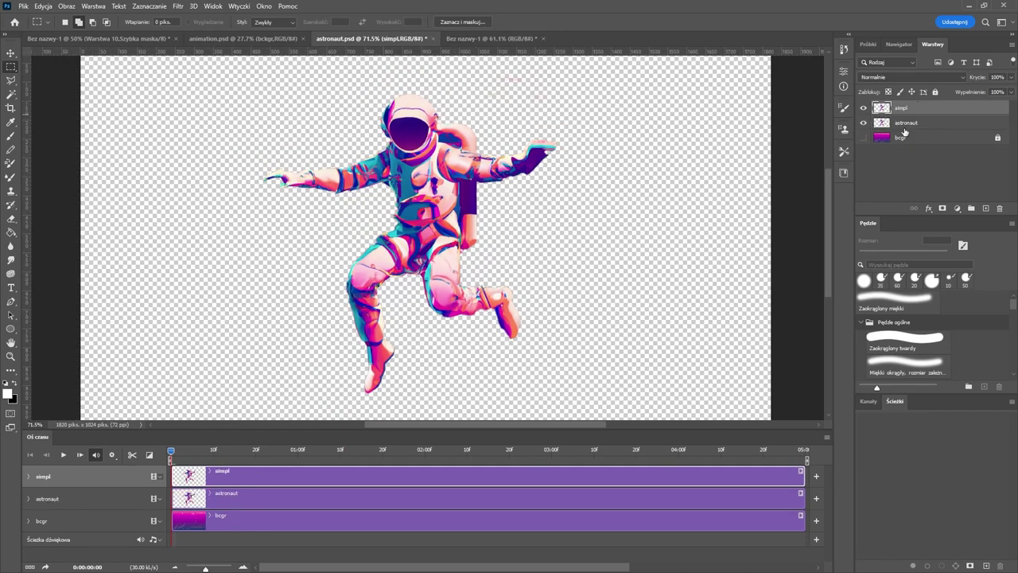
- Convert the original astronaut layer to a smart object
{"action": "left_click", "coordinate": [914, 127]}
{"action": "right_click", "coordinate": [914, 127]}
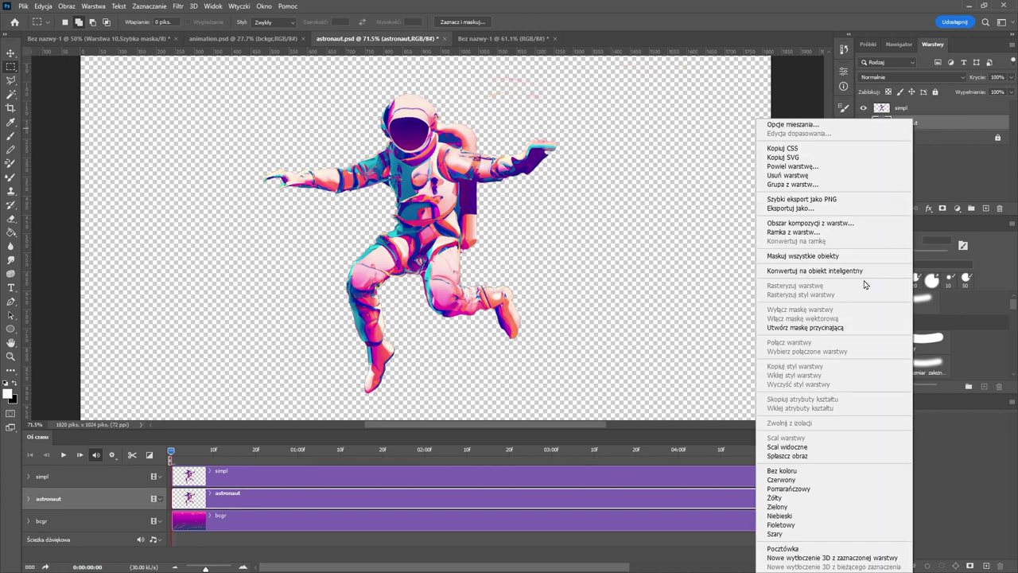
{"action": "left_click", "coordinate": [817, 274]}
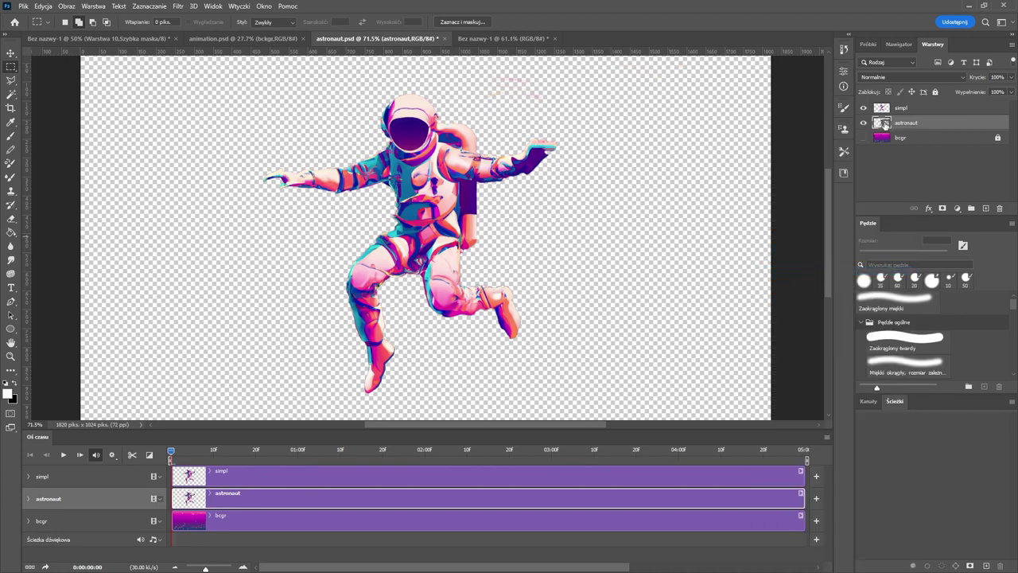
- Apply Puppet Warp with its mesh shown to the astronaut smart object, without adding pins, and select the simpl layer
{"action": "left_click", "coordinate": [43, 5]}
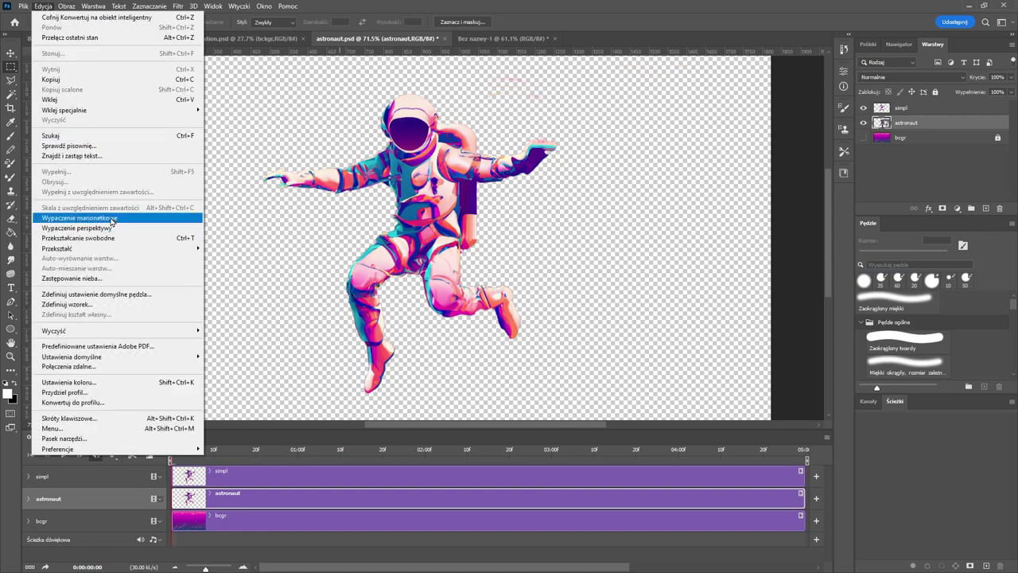
{"action": "left_click", "coordinate": [80, 218]}
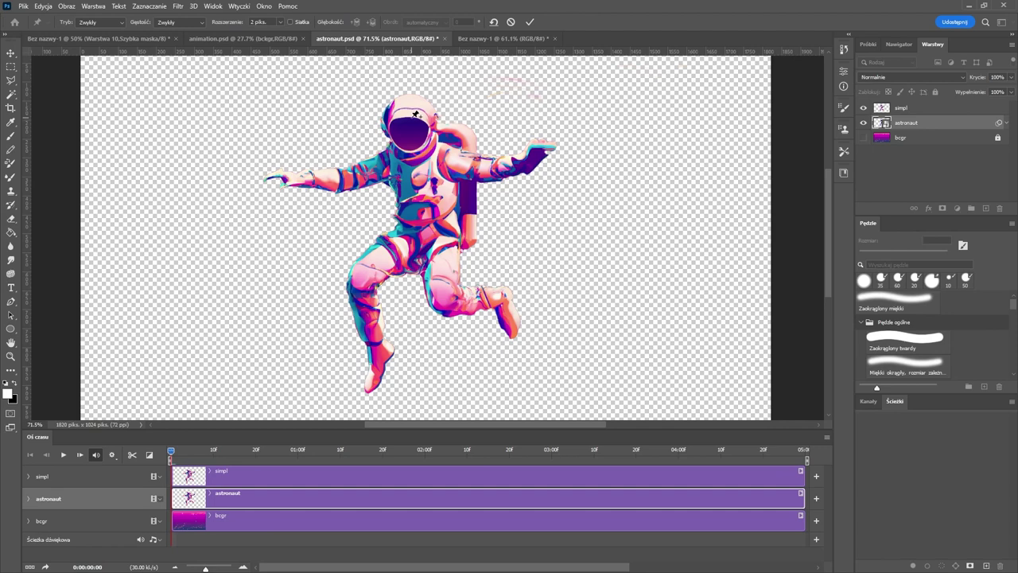
{"action": "left_click", "coordinate": [290, 22]}
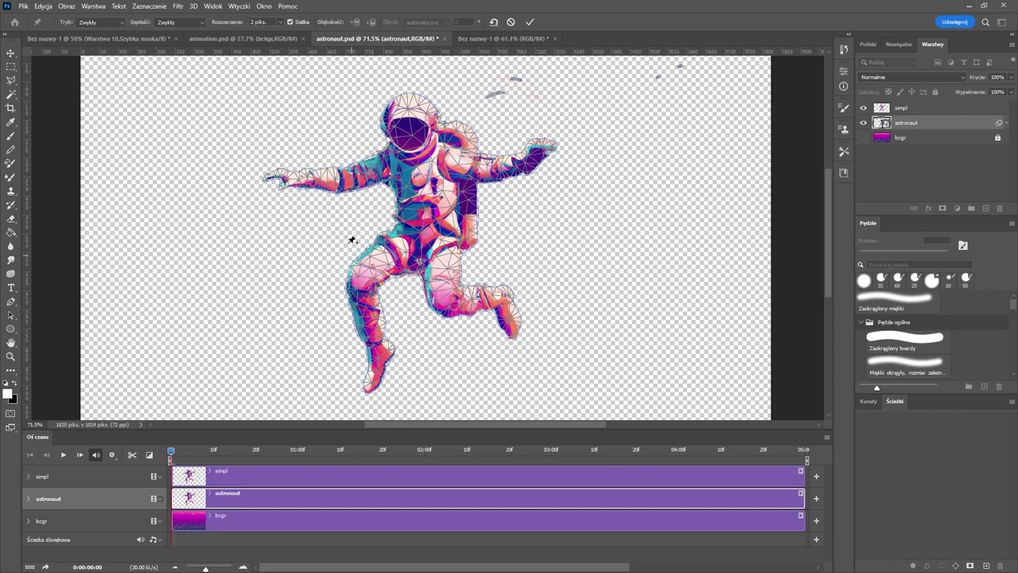
{"action": "scroll", "coordinate": [450, 160], "scroll_direction": "up", "scroll_amount": 2}
{"action": "scroll", "coordinate": [433, 155], "scroll_direction": "down", "scroll_amount": 3}
{"action": "scroll", "coordinate": [429, 155], "scroll_direction": "up", "scroll_amount": 2}
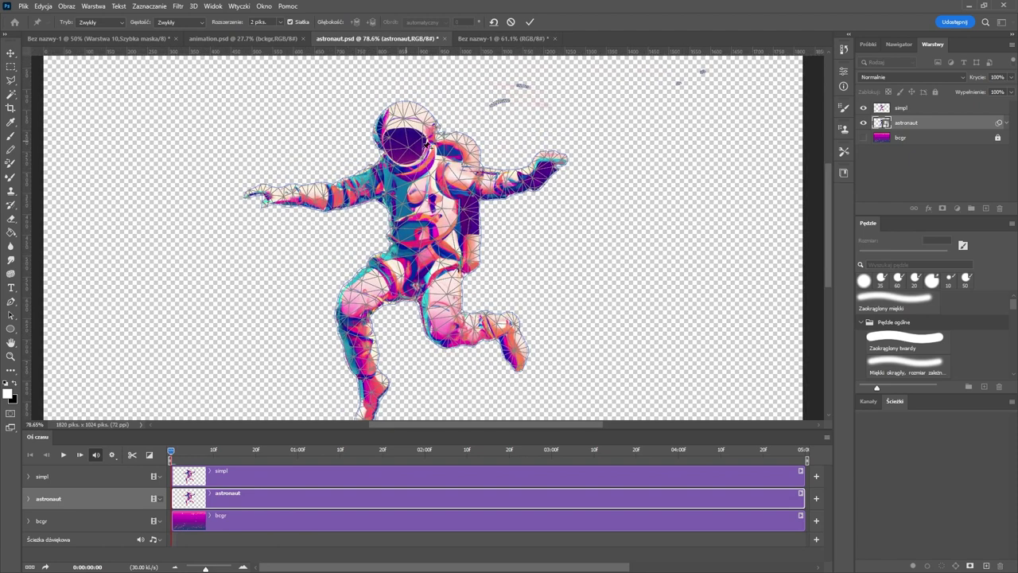
{"action": "left_click", "coordinate": [529, 22]}
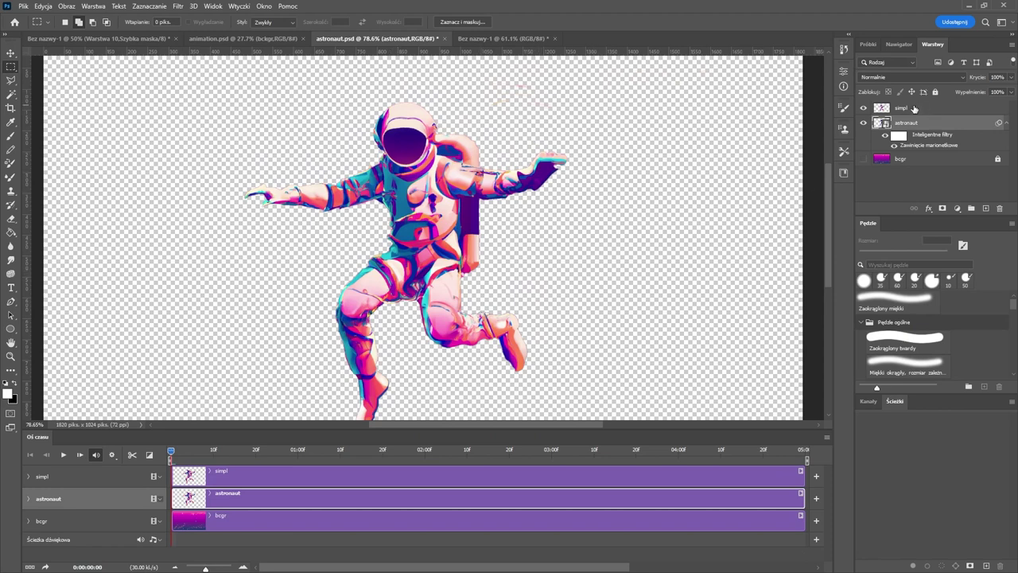
{"action": "left_click", "coordinate": [913, 108]}
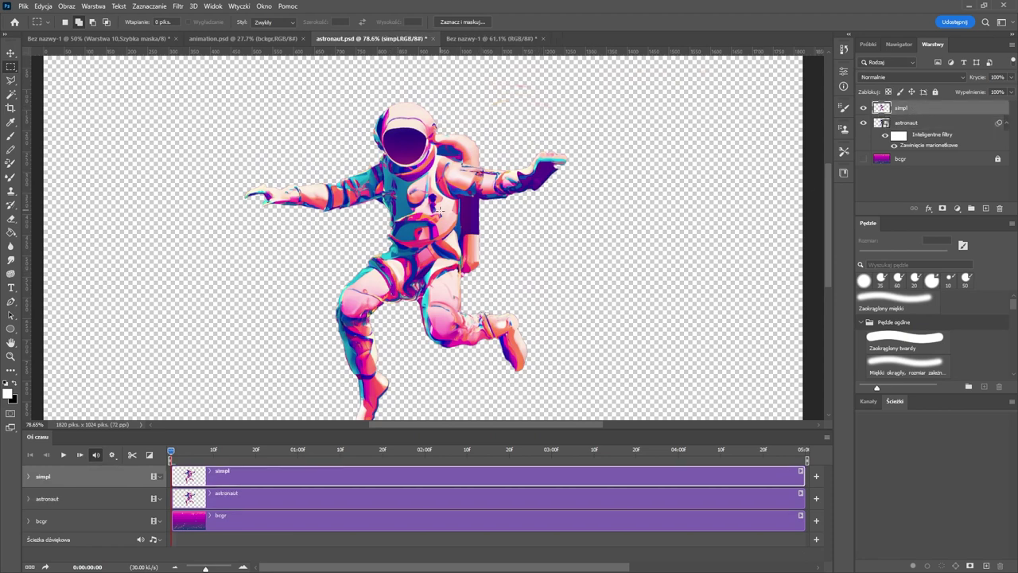
{"action": "left_click", "coordinate": [66, 6]}
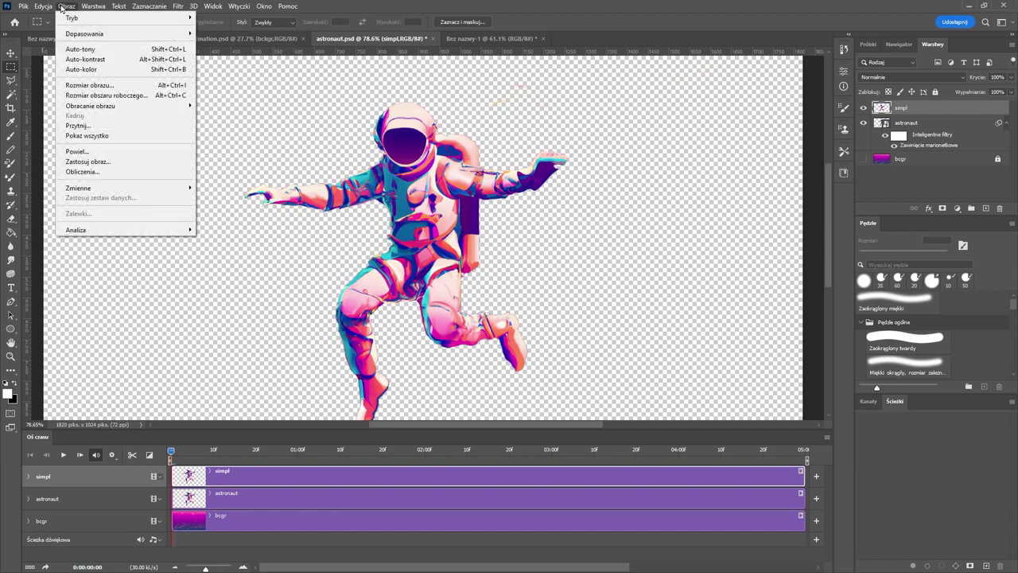
{"action": "left_click", "coordinate": [52, 8]}
{"action": "left_click", "coordinate": [53, 6]}
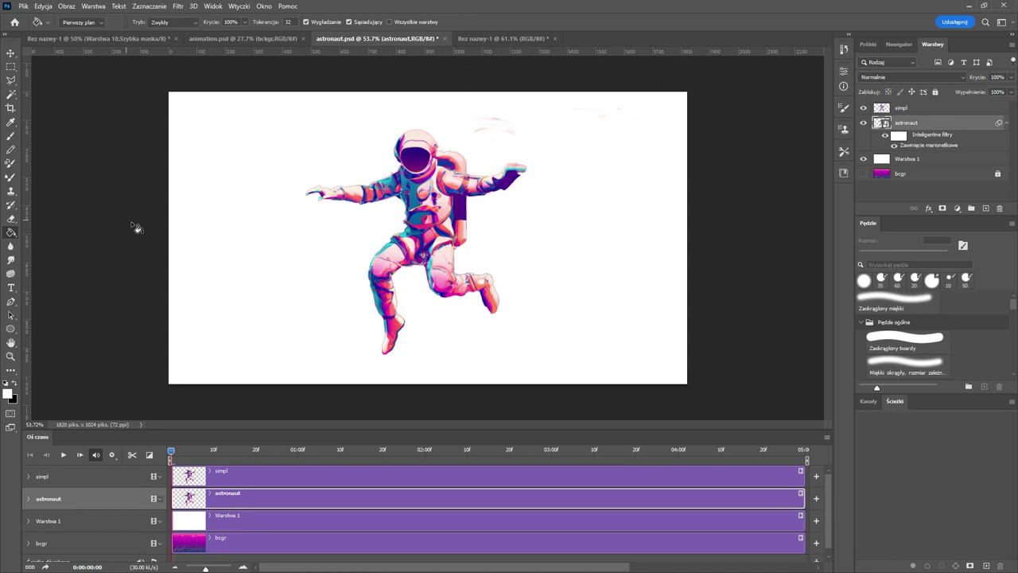
- Erase the stray marks above the outstretched arm on the astronaut layer with a 125 px eraser, and hide the simpl layer
{"action": "key", "text": "e"}
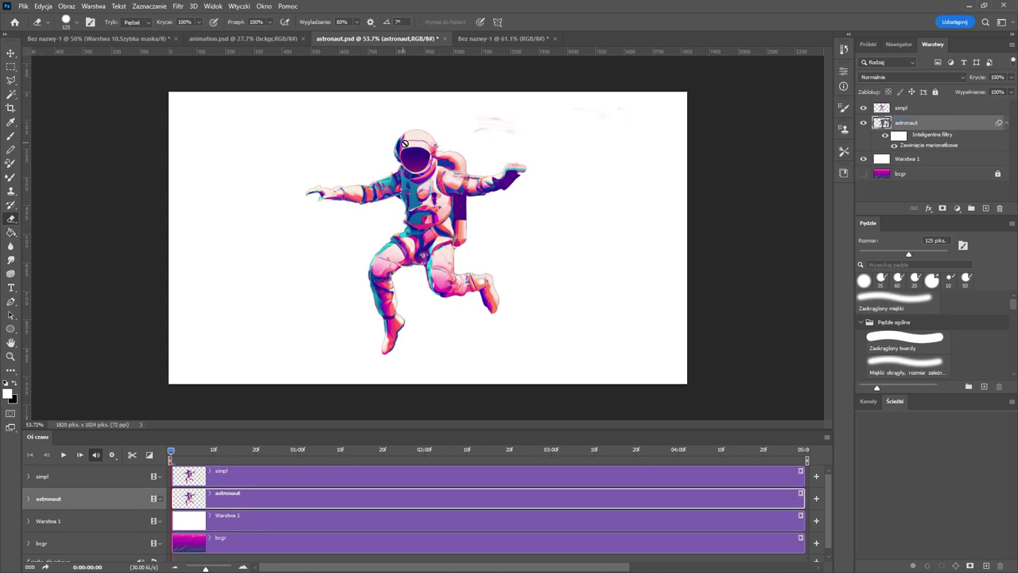
{"action": "left_click", "coordinate": [925, 123]}
{"action": "left_click_drag", "start_coordinate": [518, 125], "coordinate": [495, 120]}
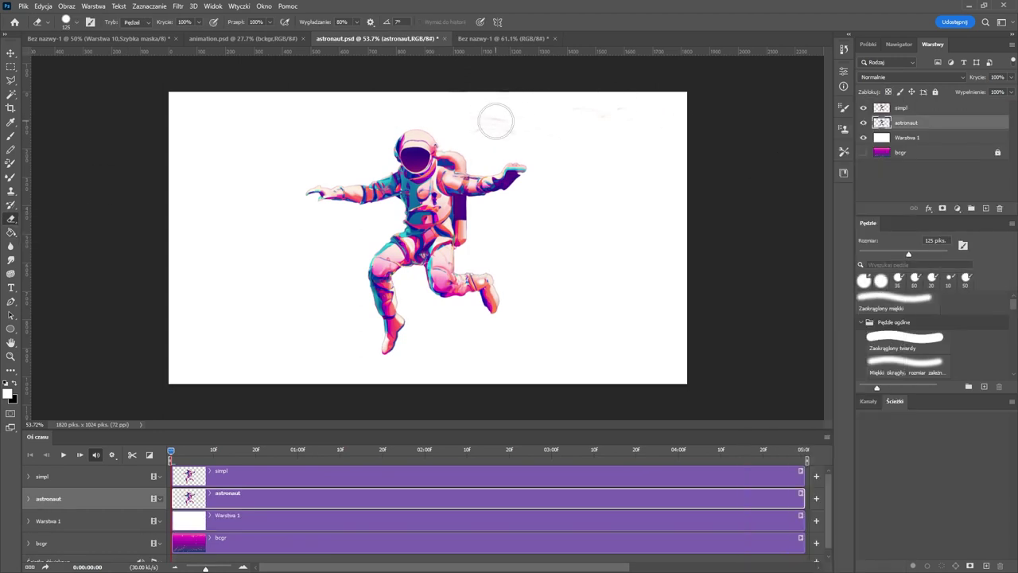
{"action": "left_click", "coordinate": [863, 108]}
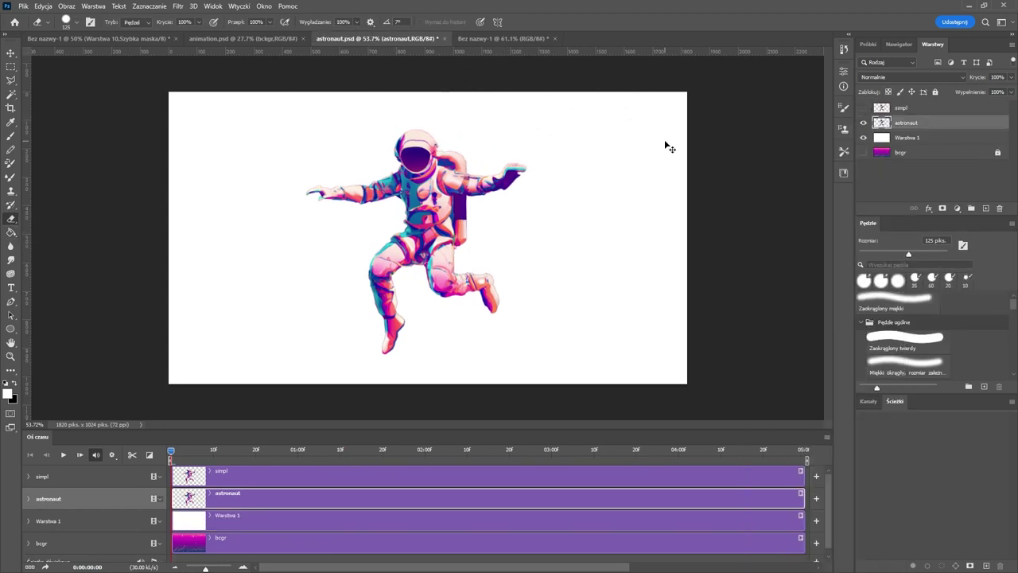
- Convert the astronaut layer to a smart object and show the simpl layer again
{"action": "right_click", "coordinate": [909, 125]}
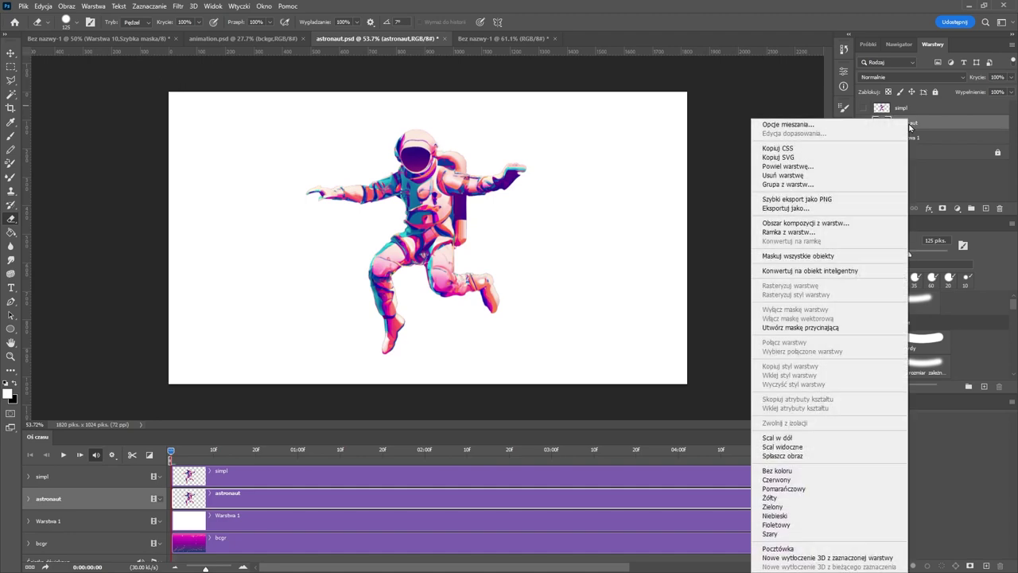
{"action": "left_click", "coordinate": [810, 271]}
{"action": "left_click", "coordinate": [863, 108]}
- Start Puppet Warp on the simpl layer and pin the head, chest, hips, knees, ankles, feet and both arms
{"action": "left_click", "coordinate": [43, 6]}
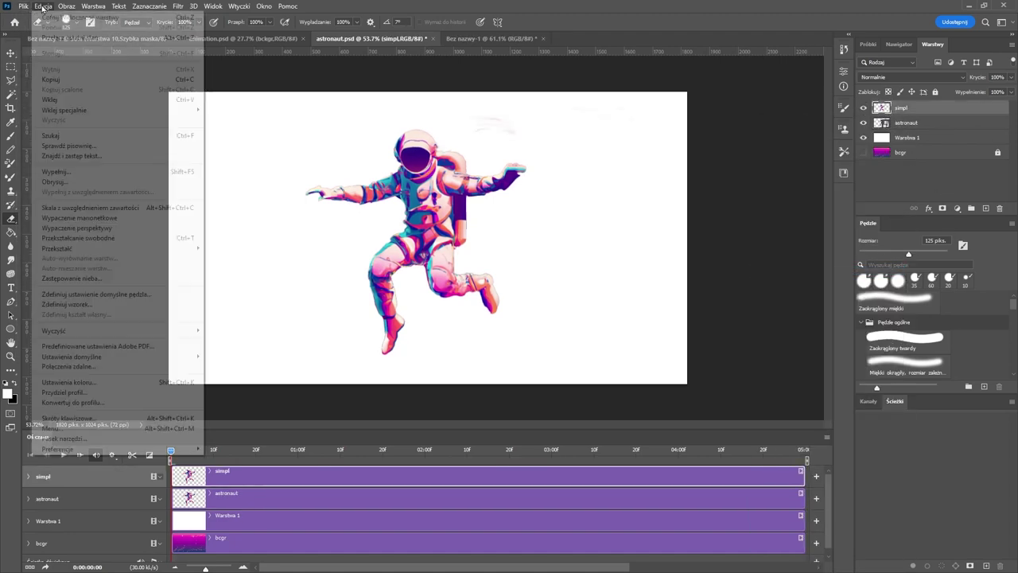
{"action": "left_click", "coordinate": [96, 218]}
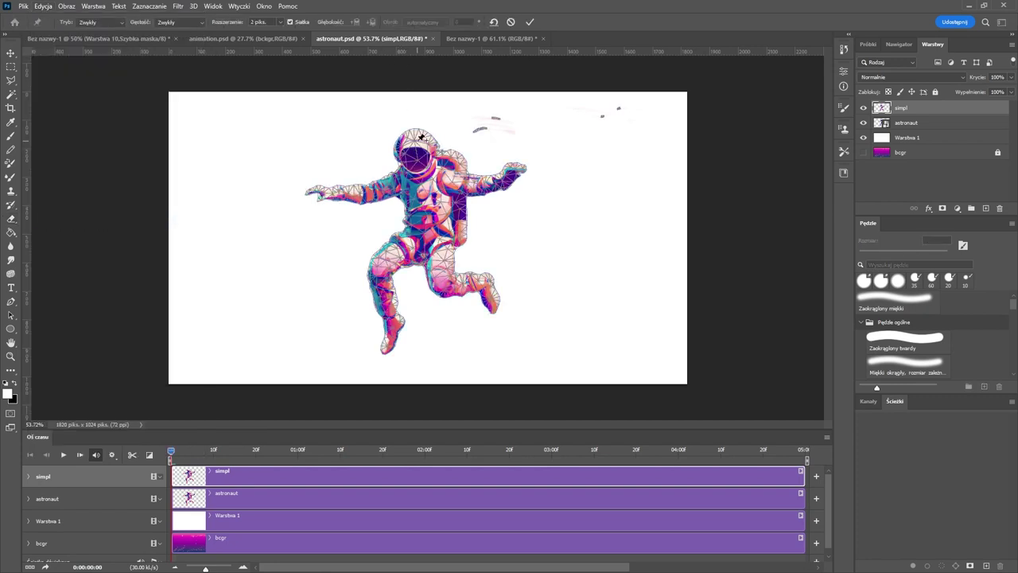
{"action": "left_click", "coordinate": [418, 138]}
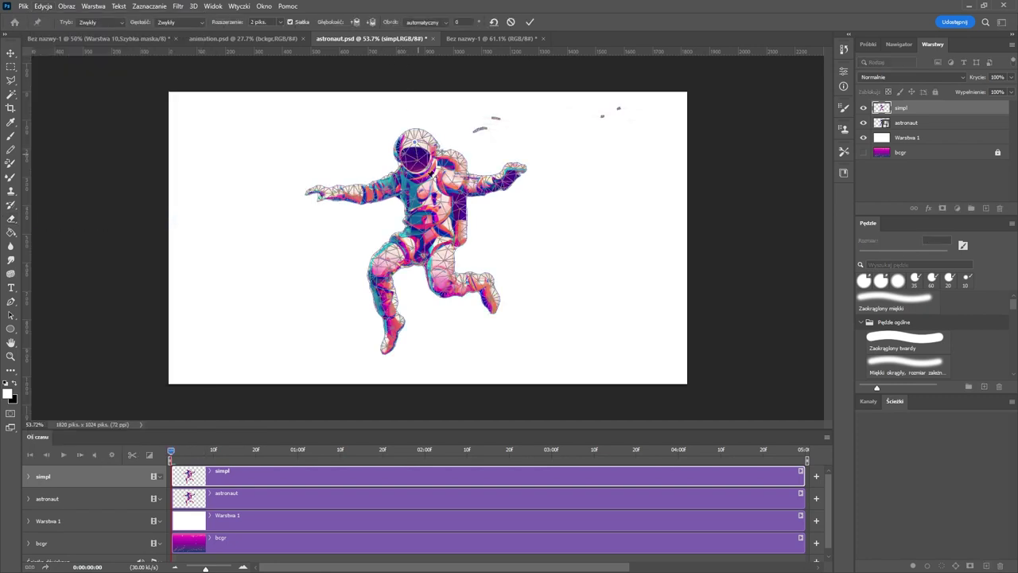
{"action": "left_click", "coordinate": [420, 182]}
{"action": "left_click", "coordinate": [425, 231]}
{"action": "left_click", "coordinate": [410, 246]}
{"action": "left_click", "coordinate": [378, 271]}
{"action": "left_click", "coordinate": [389, 318]}
{"action": "left_click", "coordinate": [394, 331]}
{"action": "left_click_drag", "start_coordinate": [384, 347], "coordinate": [383, 349]}
{"action": "left_click", "coordinate": [436, 242]}
{"action": "left_click", "coordinate": [445, 287]}
{"action": "left_click", "coordinate": [486, 283]}
{"action": "left_click", "coordinate": [493, 308]}
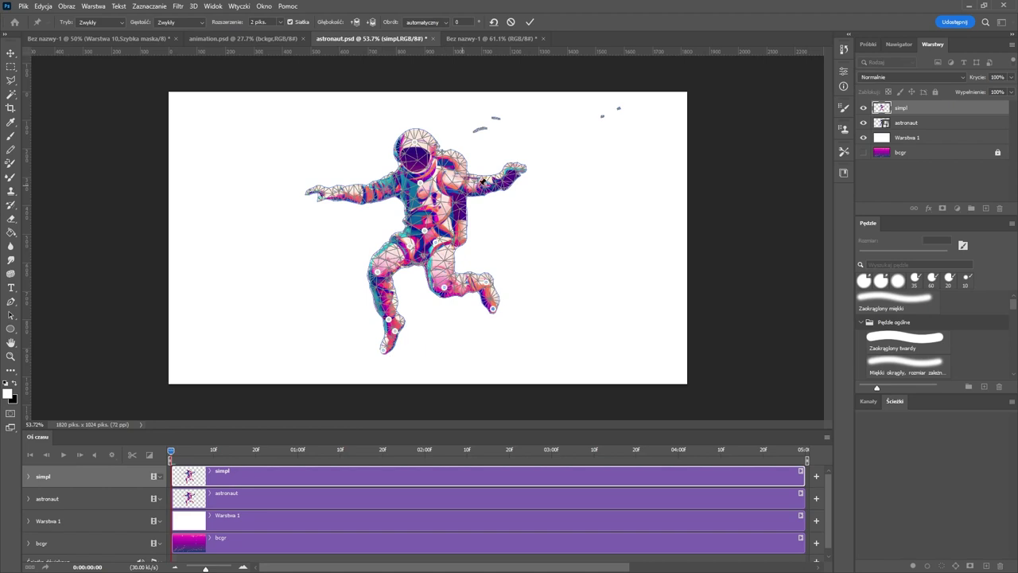
{"action": "left_click", "coordinate": [468, 184]}
{"action": "left_click", "coordinate": [519, 169]}
{"action": "left_click", "coordinate": [365, 194]}
- Raise both of the astronaut's arms and the foot of the bent leg, commit the warp and hide the astronaut layer
{"action": "left_click_drag", "start_coordinate": [321, 193], "coordinate": [331, 174]}
{"action": "left_click_drag", "start_coordinate": [365, 194], "coordinate": [364, 171]}
{"action": "left_click_drag", "start_coordinate": [468, 184], "coordinate": [519, 158]}
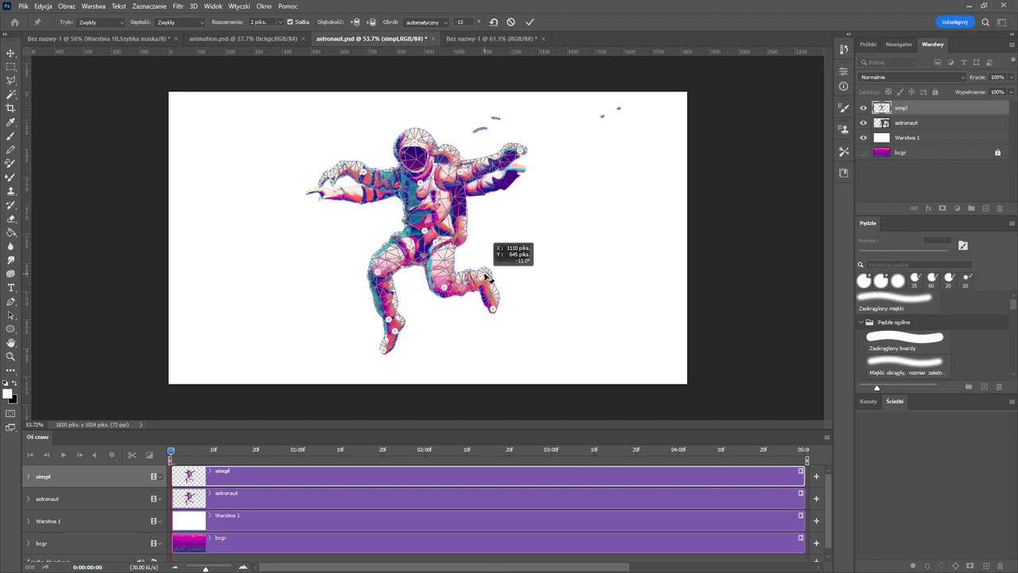
{"action": "left_click_drag", "start_coordinate": [487, 281], "coordinate": [500, 292]}
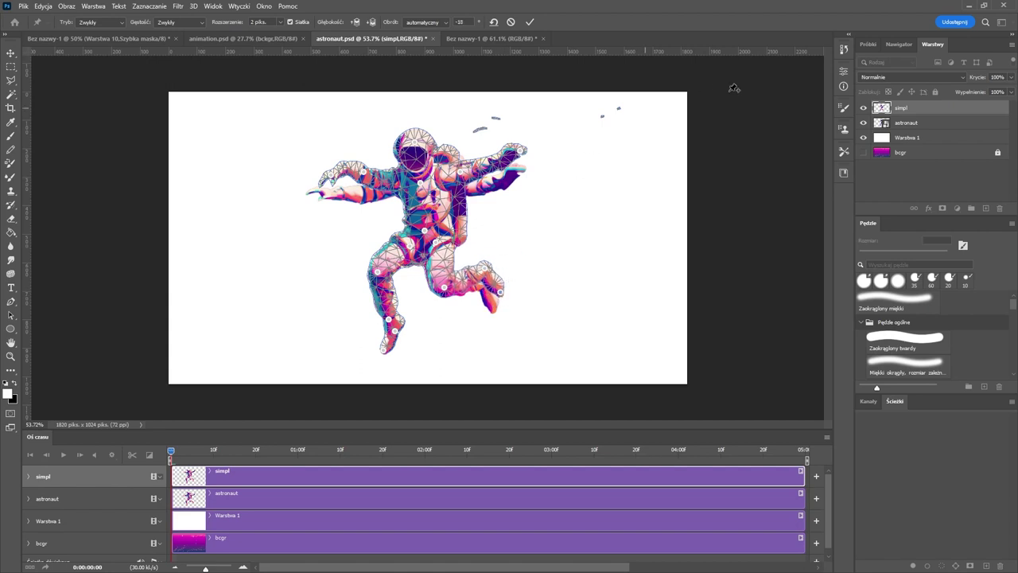
{"action": "left_click", "coordinate": [529, 22]}
{"action": "left_click", "coordinate": [863, 124]}
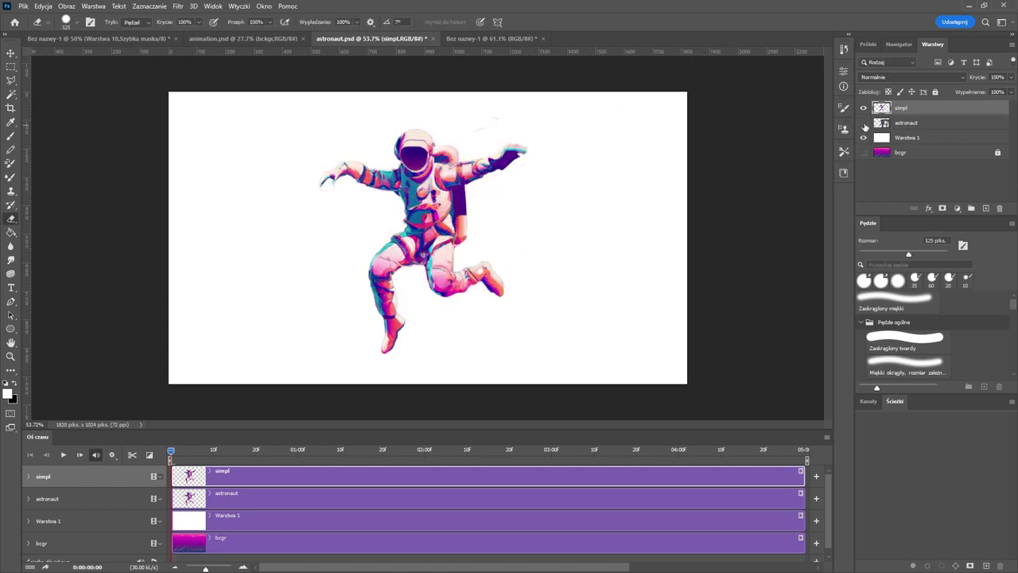
- Scale the timeline to show single frames and split the simpl clip at frame 01
{"action": "left_click_drag", "start_coordinate": [175, 459], "coordinate": [171, 493]}
{"action": "left_click_drag", "start_coordinate": [205, 569], "coordinate": [231, 569]}
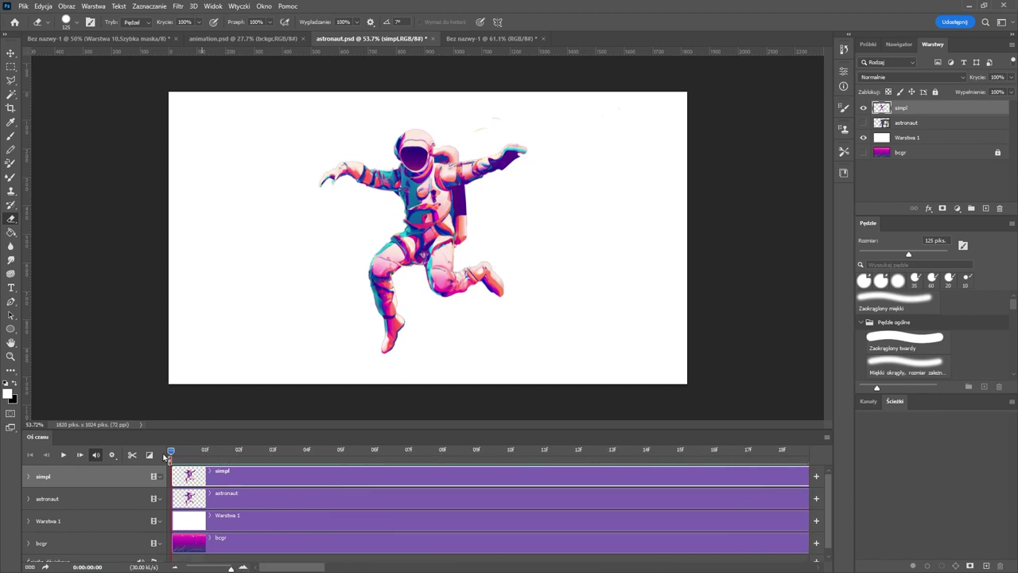
{"action": "left_click", "coordinate": [193, 453]}
{"action": "left_click", "coordinate": [132, 454]}
{"action": "left_click_drag", "start_coordinate": [189, 504], "coordinate": [201, 481]}
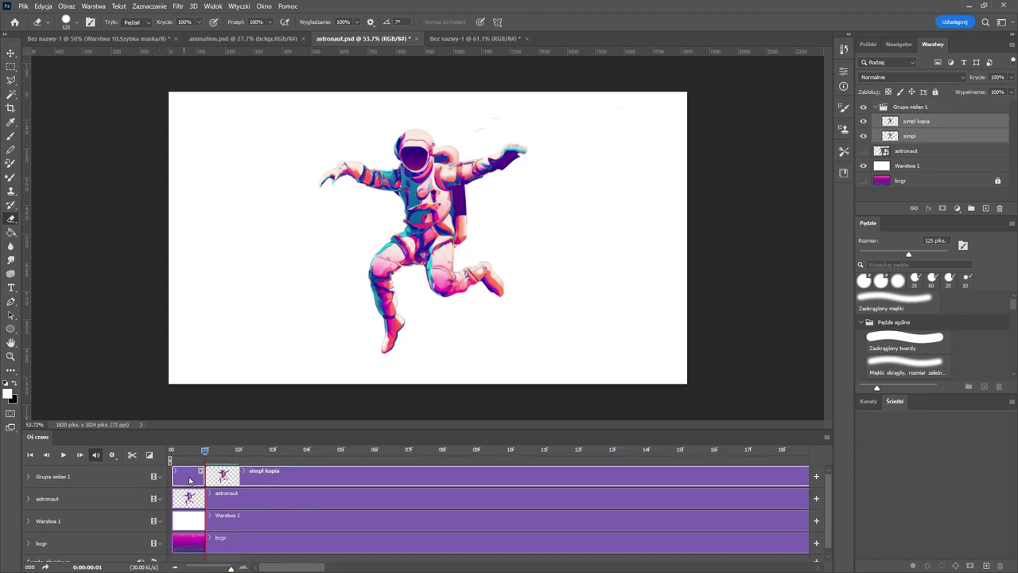
- At frame 02, start Puppet Warp on the simpl kopia clip and pin the head, torso, arms, knees and feet
{"action": "left_click_drag", "start_coordinate": [204, 453], "coordinate": [233, 474]}
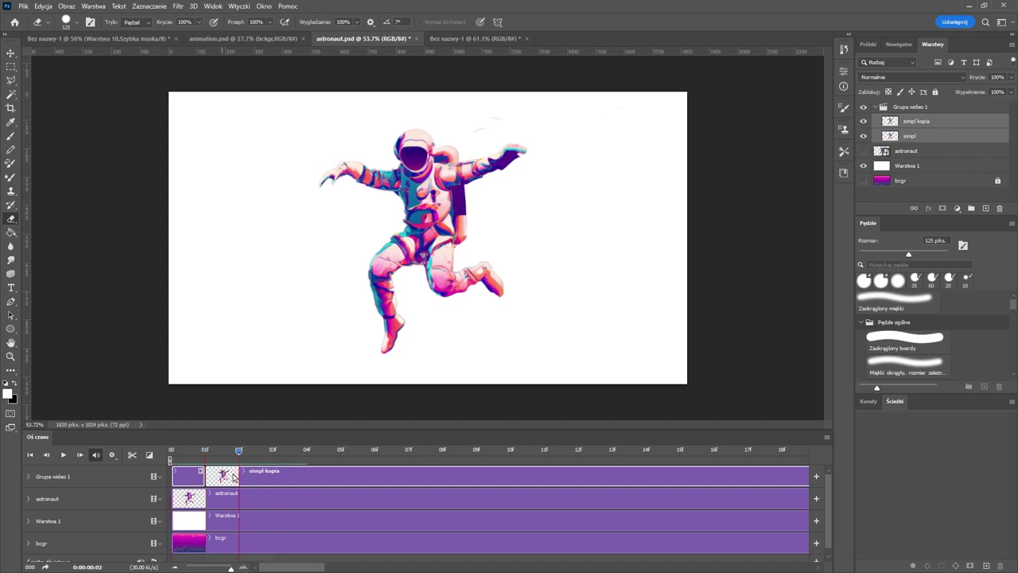
{"action": "left_click", "coordinate": [279, 485]}
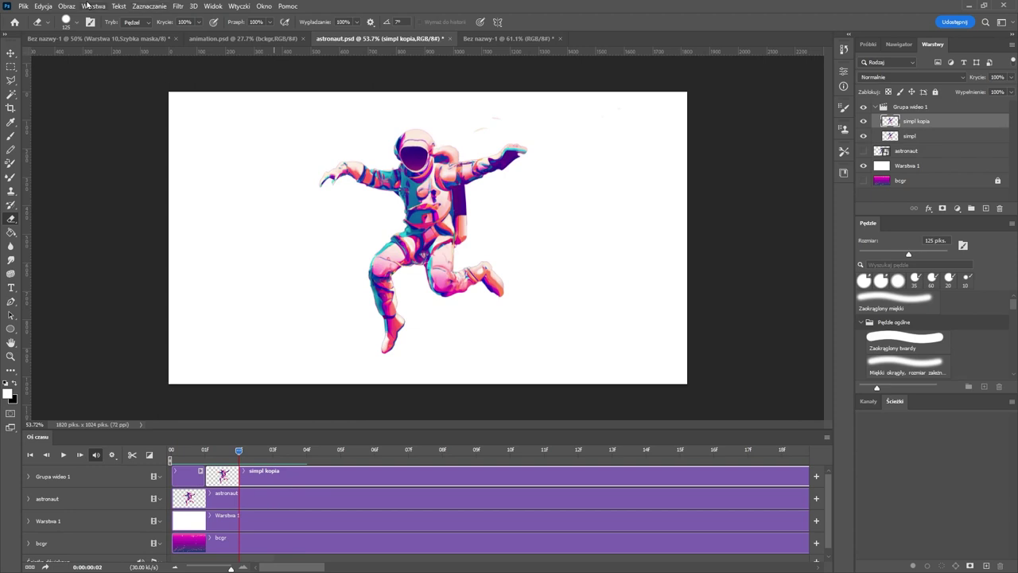
{"action": "left_click", "coordinate": [48, 6]}
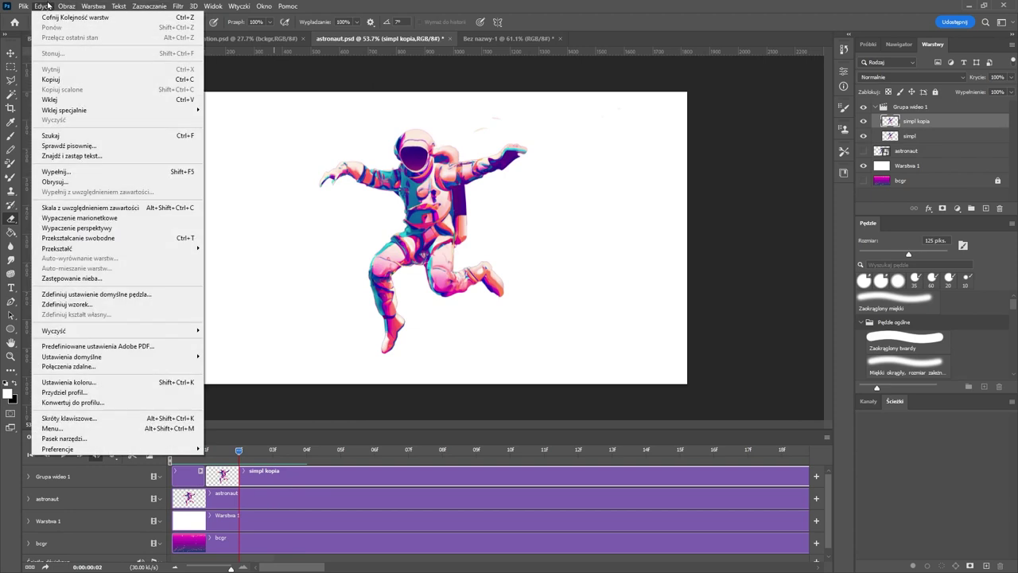
{"action": "left_click", "coordinate": [107, 219]}
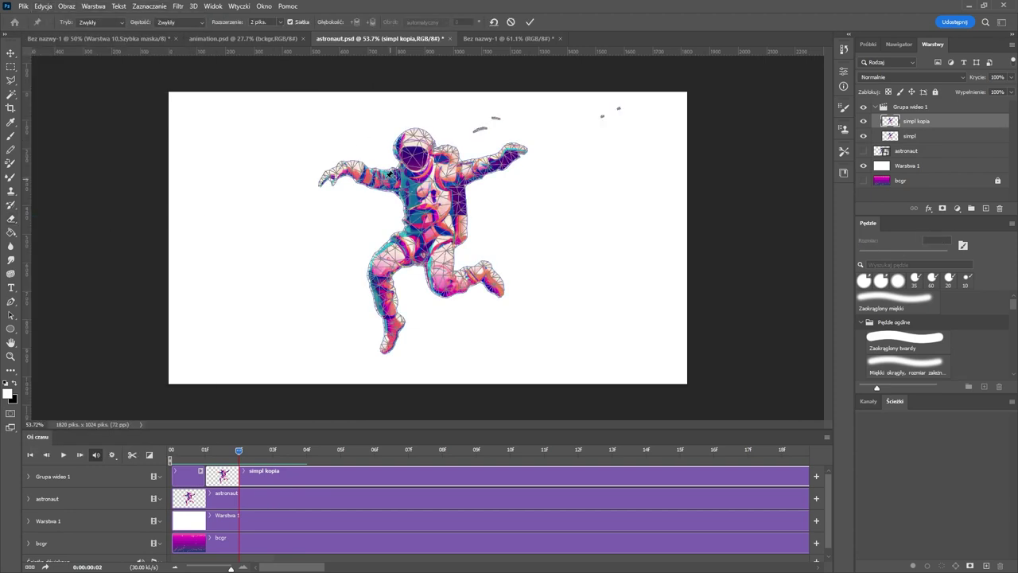
{"action": "left_click", "coordinate": [362, 172]}
{"action": "left_click", "coordinate": [396, 182]}
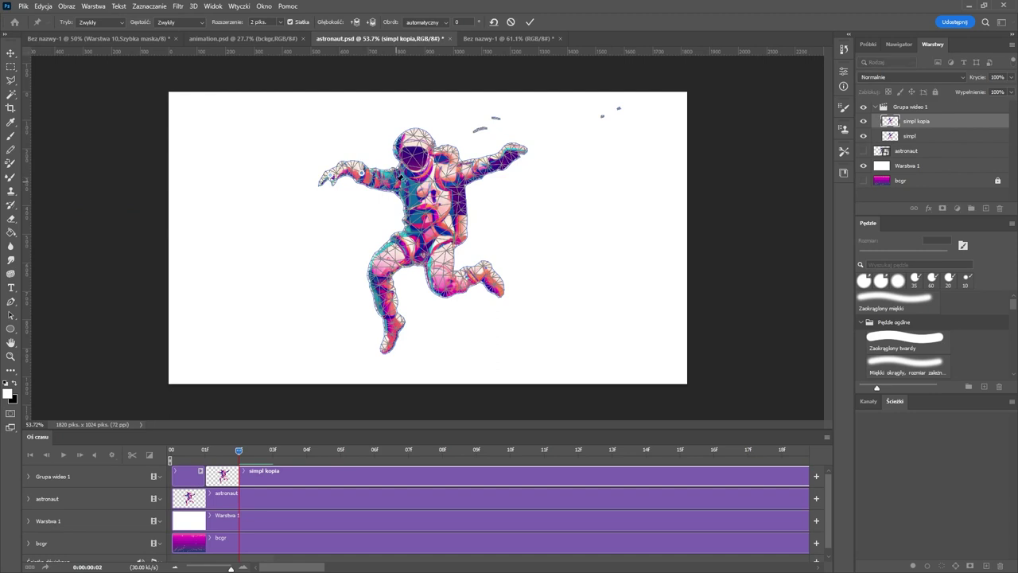
{"action": "left_click", "coordinate": [414, 138]}
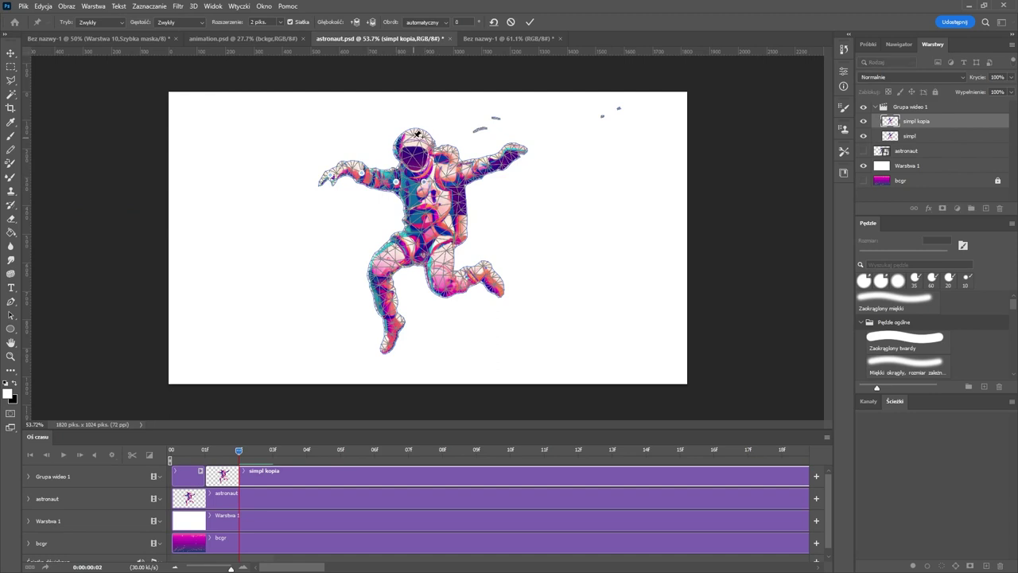
{"action": "left_click", "coordinate": [466, 170]}
{"action": "left_click", "coordinate": [522, 150]}
{"action": "left_click", "coordinate": [425, 220]}
{"action": "left_click", "coordinate": [382, 270]}
{"action": "left_click", "coordinate": [392, 329]}
{"action": "left_click", "coordinate": [385, 348]}
{"action": "left_click", "coordinate": [440, 291]}
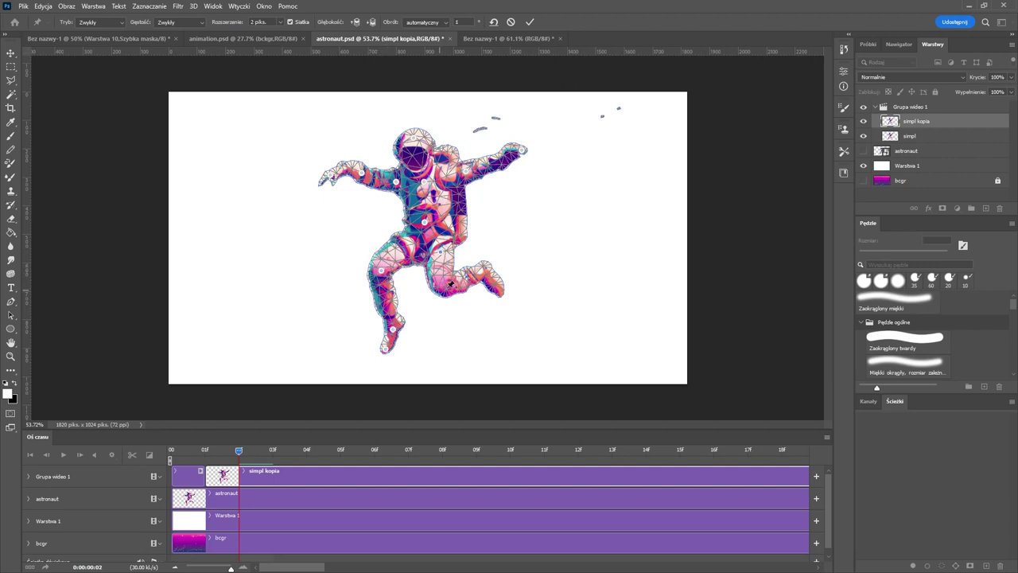
{"action": "left_click", "coordinate": [498, 288]}
- Repose the lower foot and the bent leg of simpl kopia, commit the warp and preview the timeline from the first frame
{"action": "left_click_drag", "start_coordinate": [384, 348], "coordinate": [386, 320]}
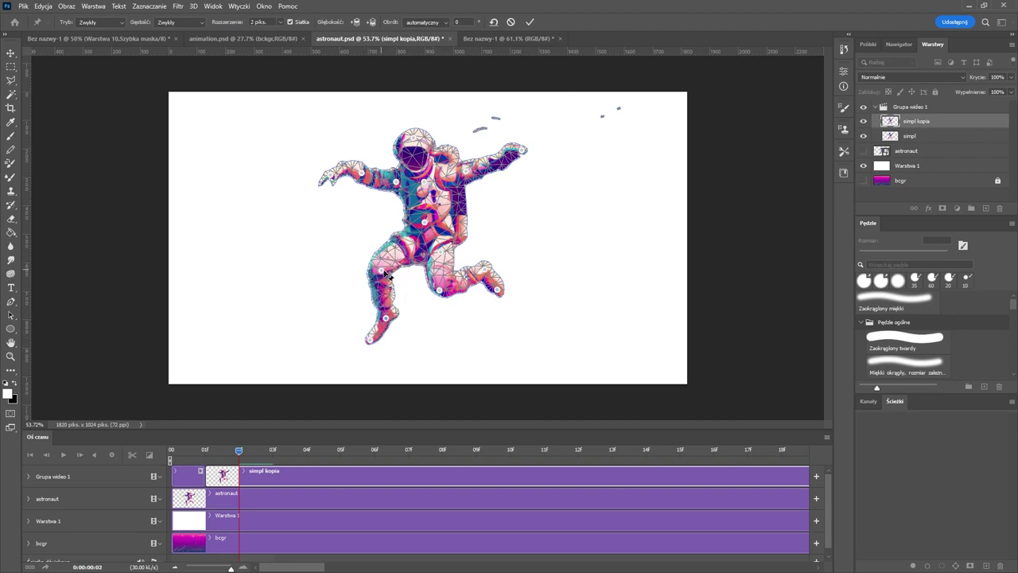
{"action": "mouse_move", "coordinate": [382, 270]}
{"action": "left_mouse_down"}
{"action": "mouse_move", "coordinate": [396, 275]}
{"action": "mouse_move", "coordinate": [384, 269]}
{"action": "left_mouse_up"}
{"action": "left_click_drag", "start_coordinate": [440, 291], "coordinate": [499, 268]}
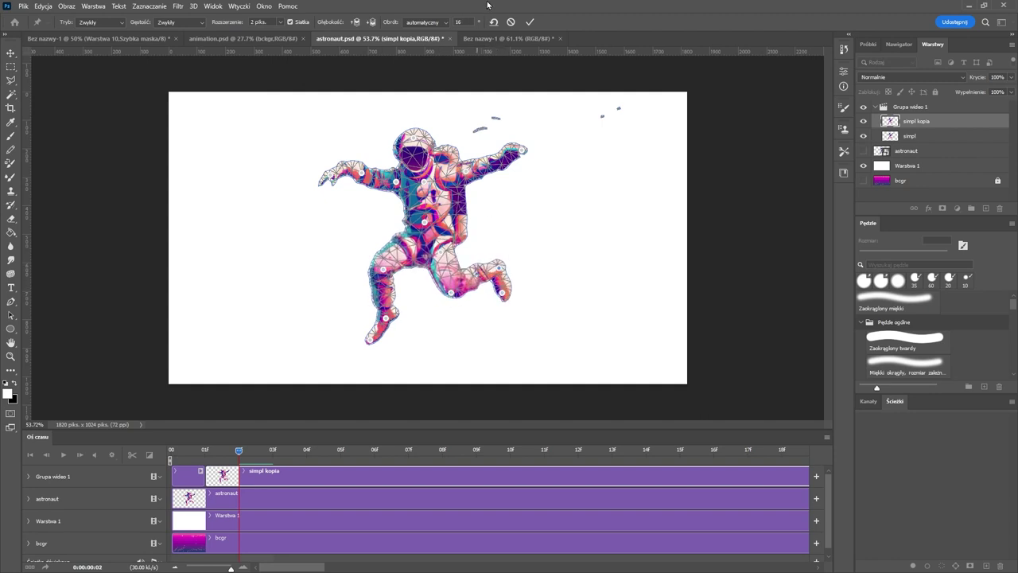
{"action": "left_click", "coordinate": [528, 23]}
{"action": "left_click_drag", "start_coordinate": [240, 456], "coordinate": [161, 473]}
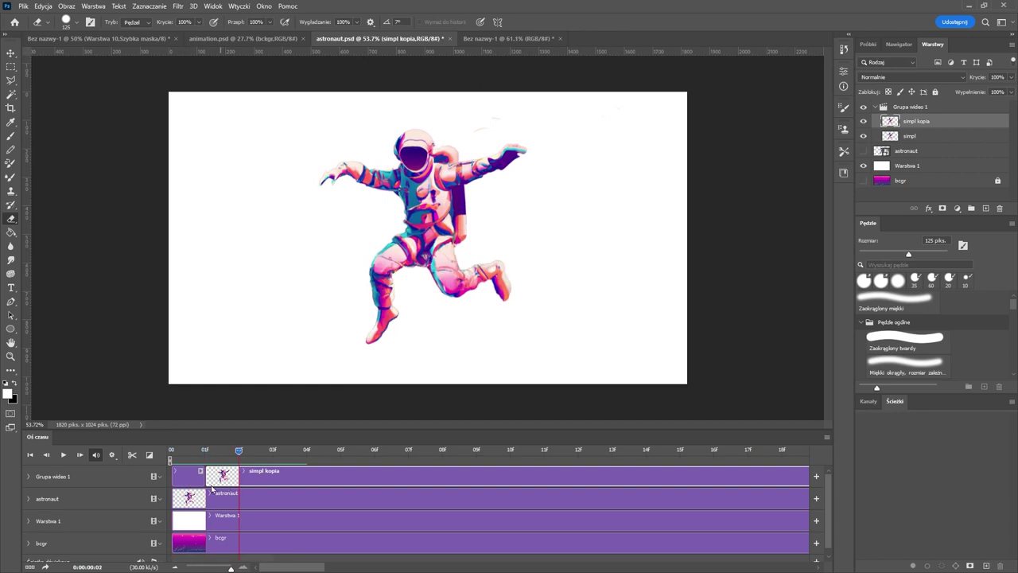
{"action": "key", "text": "space"}
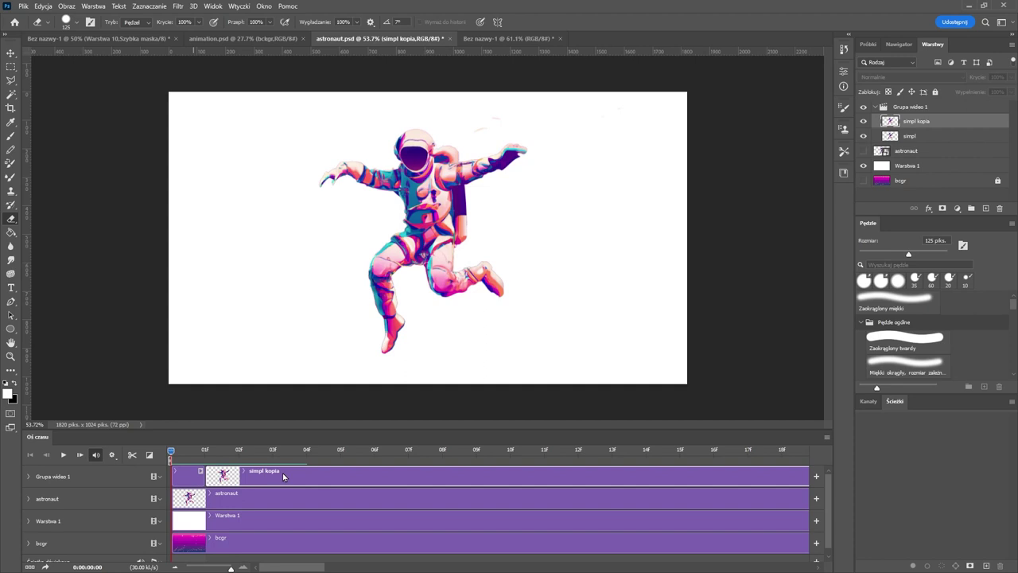
- Delete both simpl clips and the emptied video group from the timeline
{"action": "key", "text": "Delete"}
{"action": "key", "text": "Delete"}
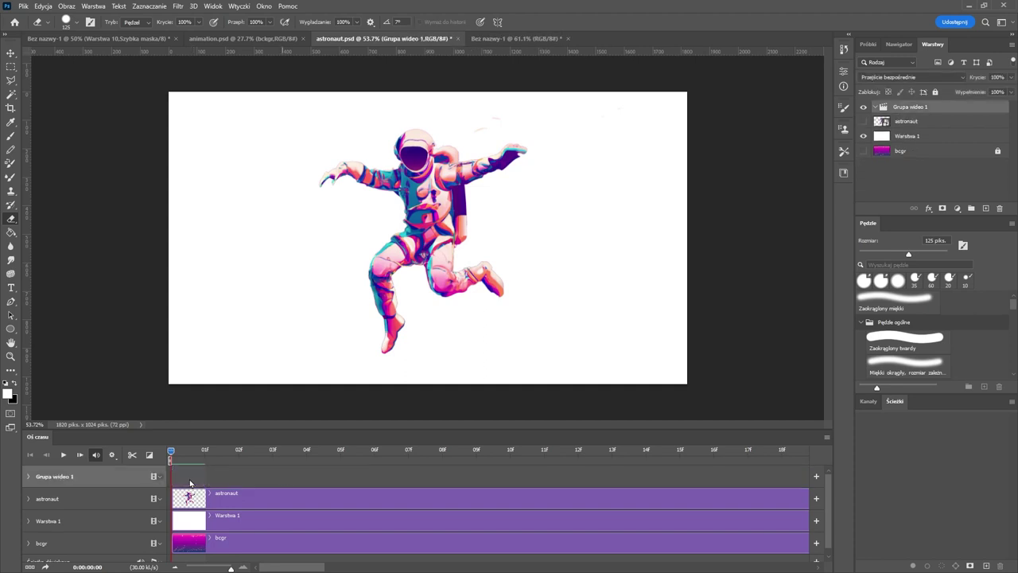
{"action": "key", "text": "Delete"}
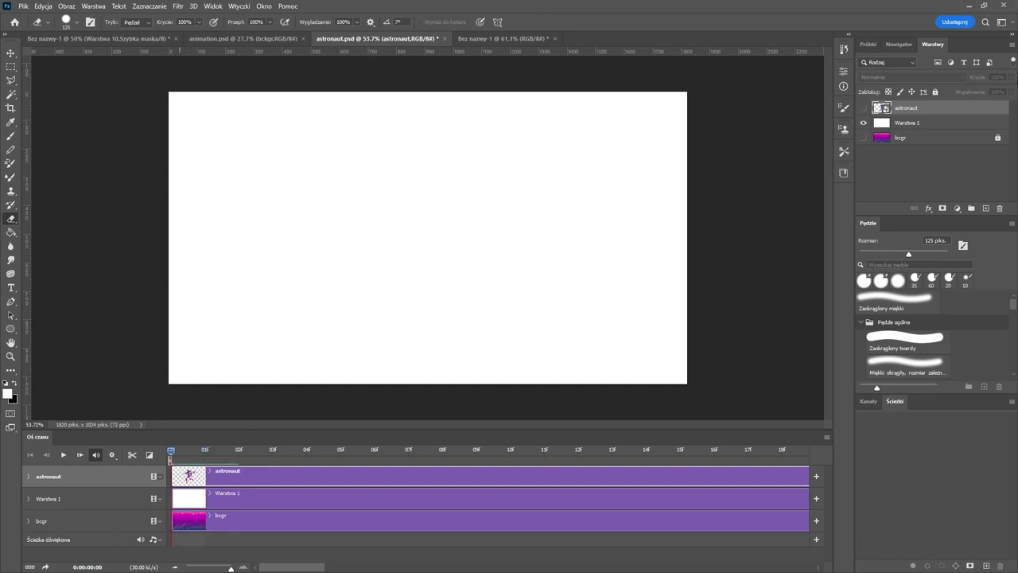
- Show the astronaut layer again and delete the white Warstwa 1 layer
{"action": "left_click", "coordinate": [863, 108]}
{"action": "left_click", "coordinate": [911, 126]}
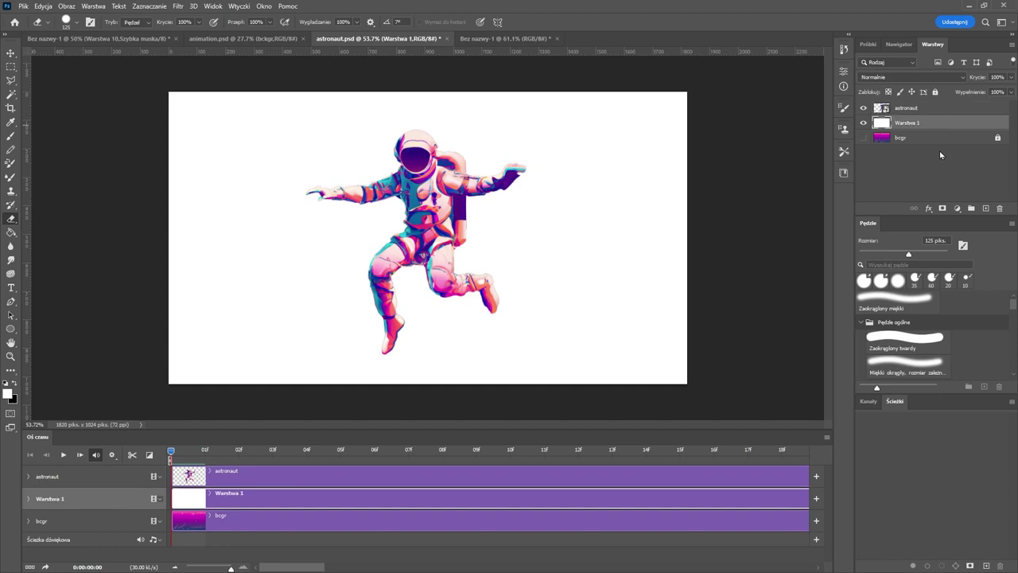
{"action": "left_click", "coordinate": [999, 210]}
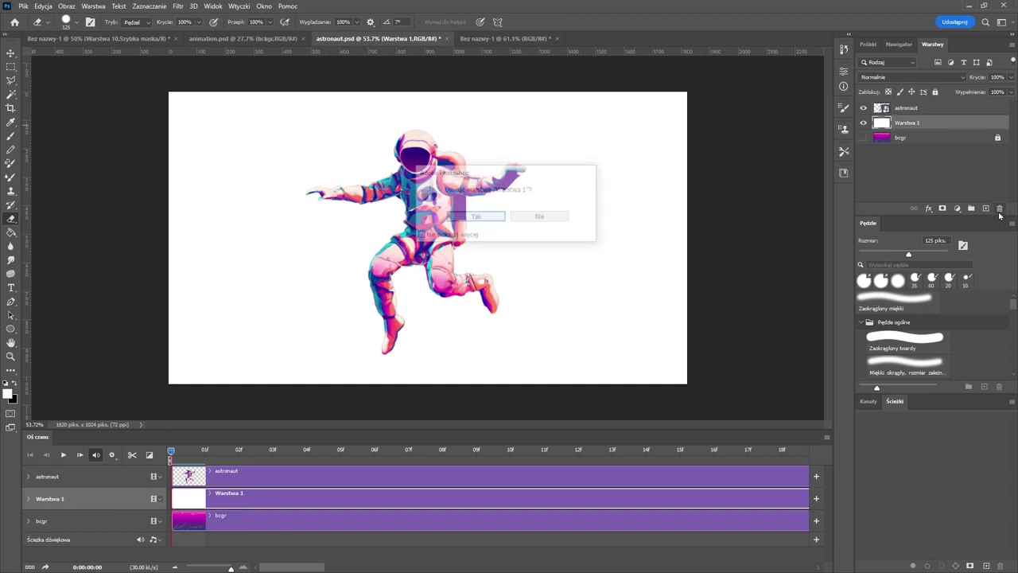
{"action": "left_click", "coordinate": [475, 216]}
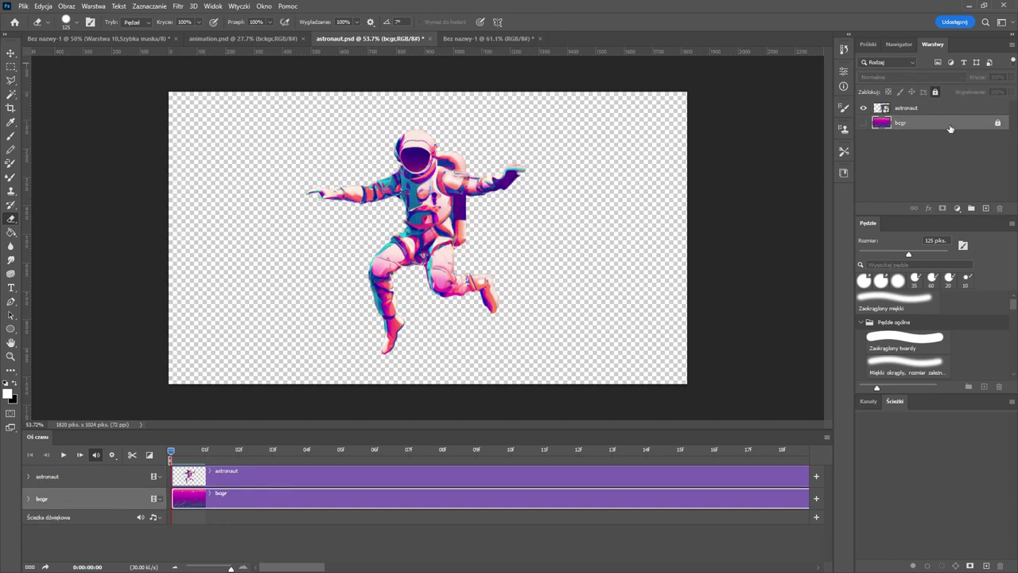
- Check the bcgr background's visibility, leave it hidden, and convert the astronaut layer to a smart object again
{"action": "left_click", "coordinate": [863, 123]}
{"action": "left_click", "coordinate": [863, 123]}
{"action": "left_click", "coordinate": [912, 112]}
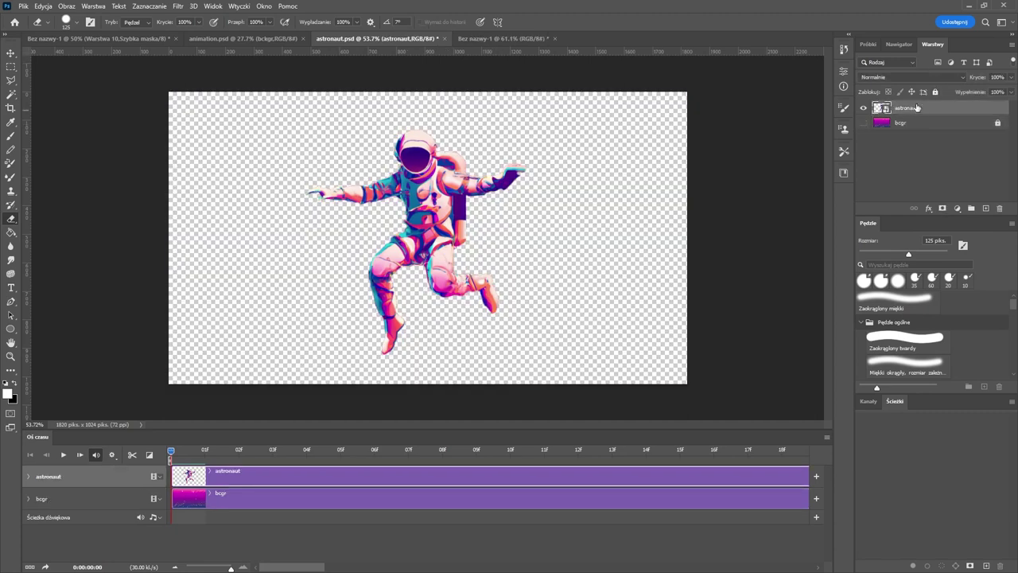
{"action": "right_click", "coordinate": [917, 107]}
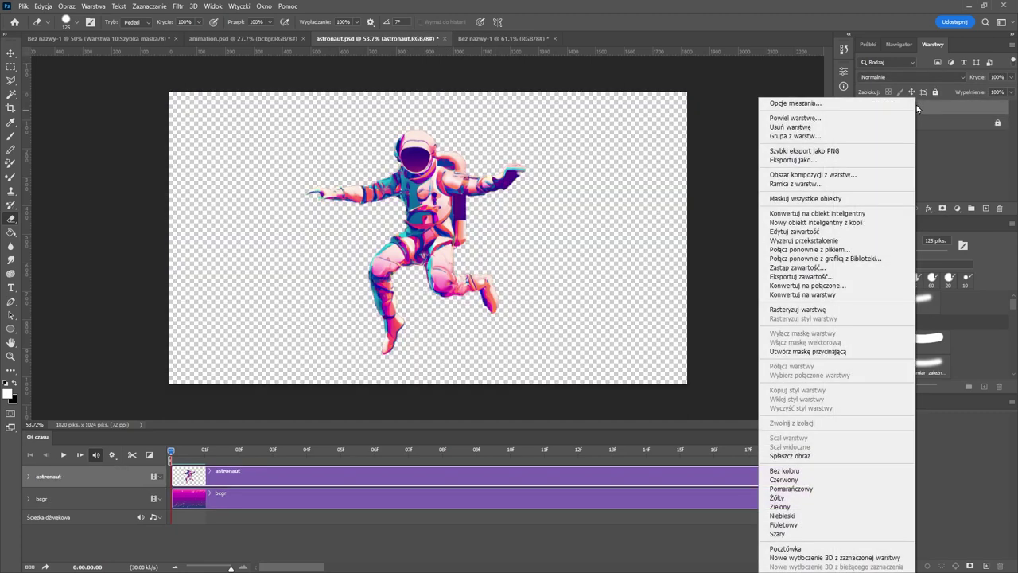
{"action": "left_click", "coordinate": [843, 213]}
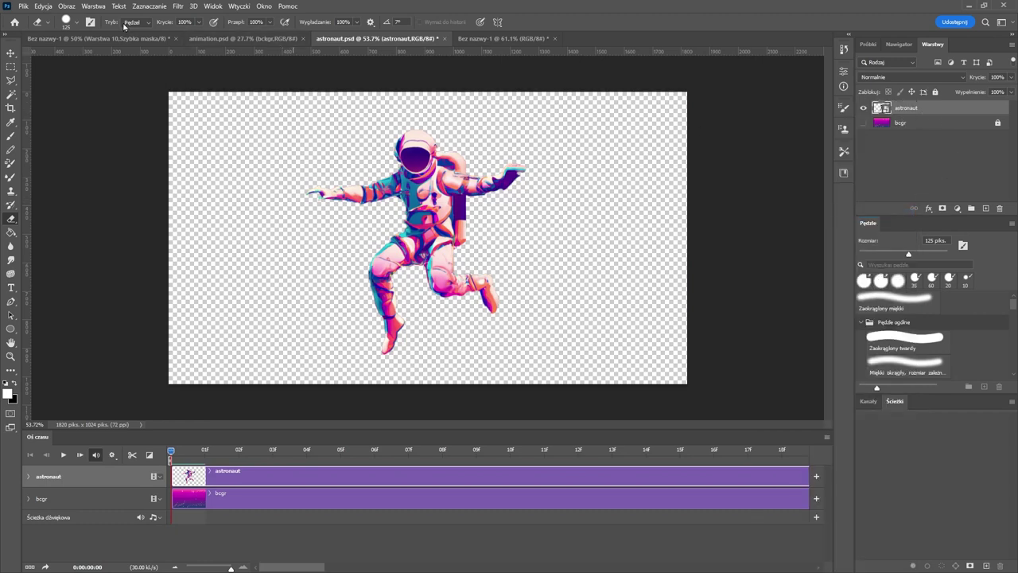
- Start Puppet Warp on the astronaut smart object and place pins on the head, torso, hips, knees, ankles and feet
{"action": "left_click", "coordinate": [42, 7]}
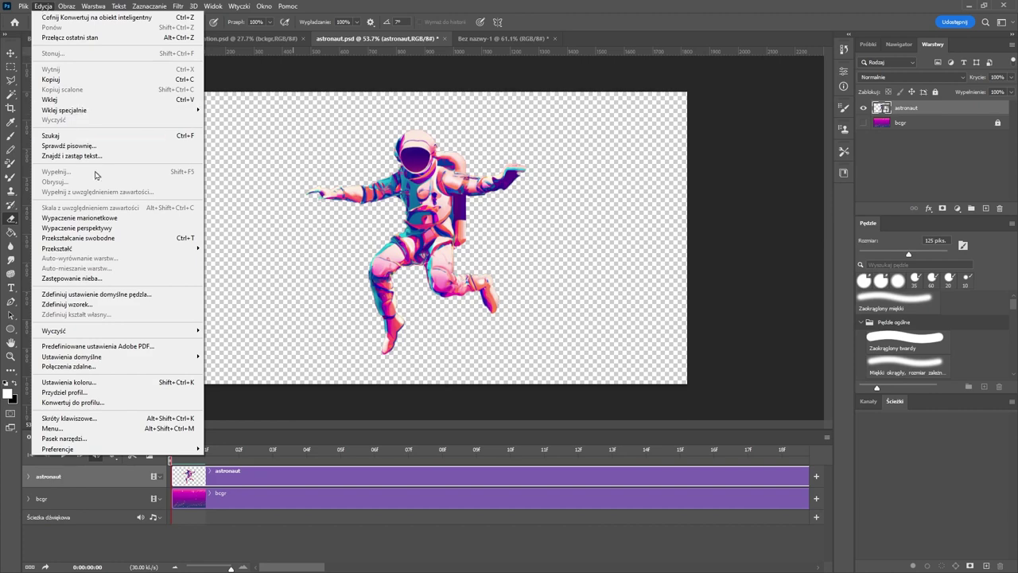
{"action": "left_click", "coordinate": [79, 218]}
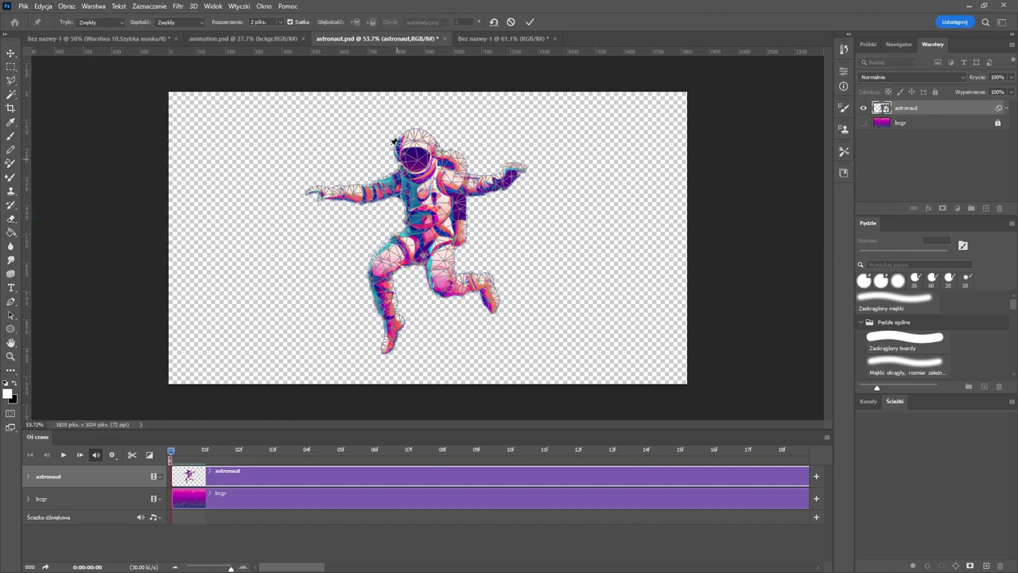
{"action": "left_click", "coordinate": [417, 149]}
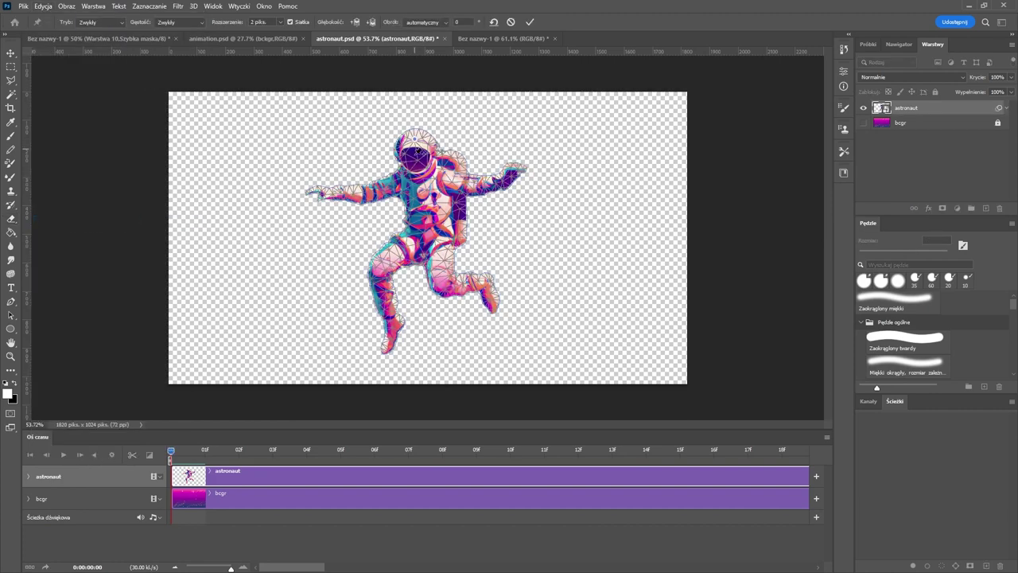
{"action": "left_click", "coordinate": [428, 203]}
{"action": "left_click", "coordinate": [428, 232]}
{"action": "left_click", "coordinate": [440, 242]}
{"action": "left_click", "coordinate": [441, 285]}
{"action": "left_click", "coordinate": [484, 284]}
{"action": "left_click", "coordinate": [379, 267]}
{"action": "left_click", "coordinate": [392, 318]}
{"action": "left_click", "coordinate": [388, 350]}
- Add Puppet Warp pins along both arms from hand to shoulder and commit the warp without moving any pin
{"action": "left_click", "coordinate": [328, 193]}
{"action": "left_click", "coordinate": [364, 194]}
{"action": "left_click", "coordinate": [398, 185]}
{"action": "left_click", "coordinate": [446, 178]}
{"action": "left_click", "coordinate": [477, 185]}
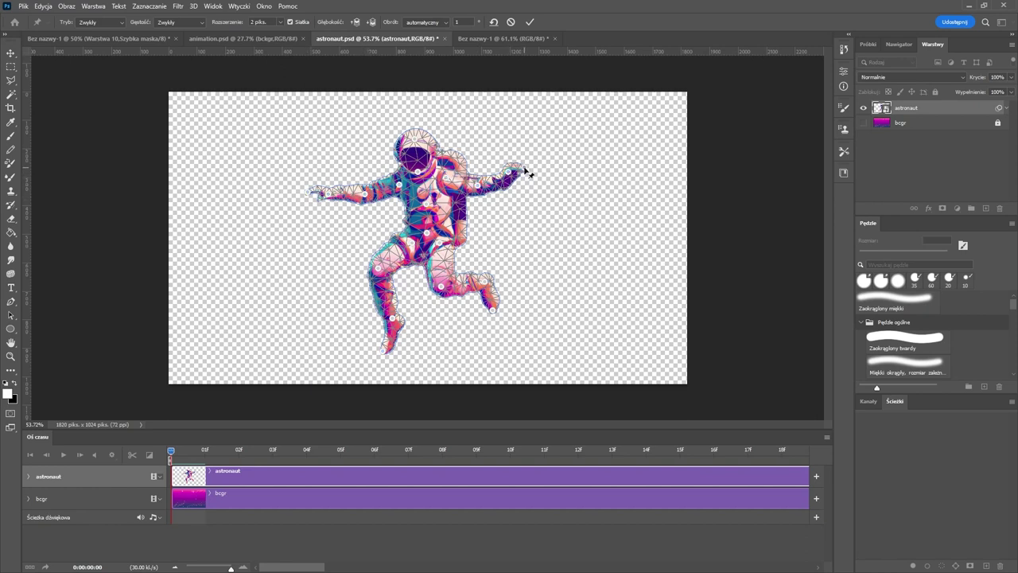
{"action": "left_click", "coordinate": [530, 23]}
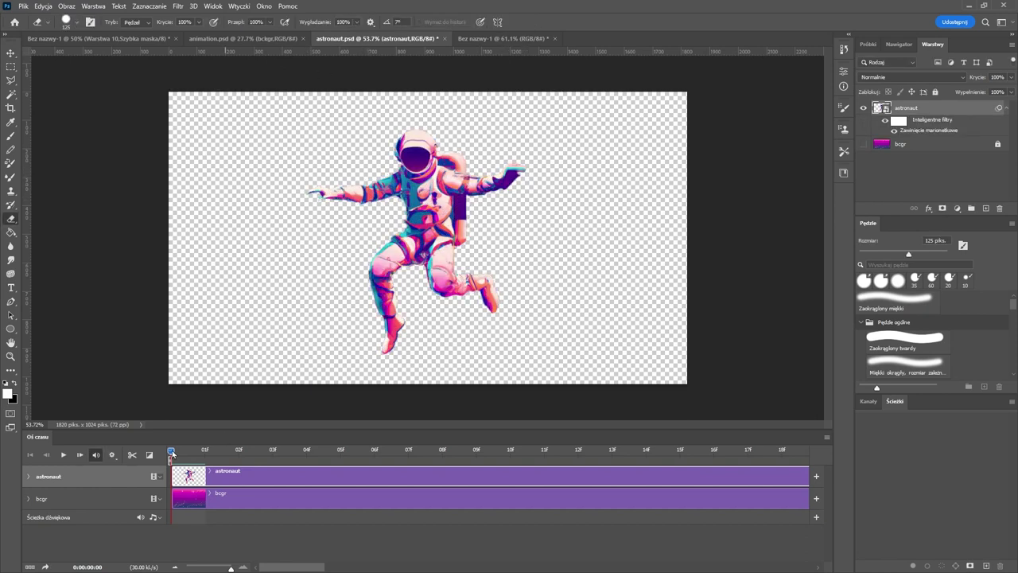
- Split the astronaut clip at frame 01 and place the first piece on the same track as astronaut kopia
{"action": "left_click_drag", "start_coordinate": [179, 453], "coordinate": [204, 461]}
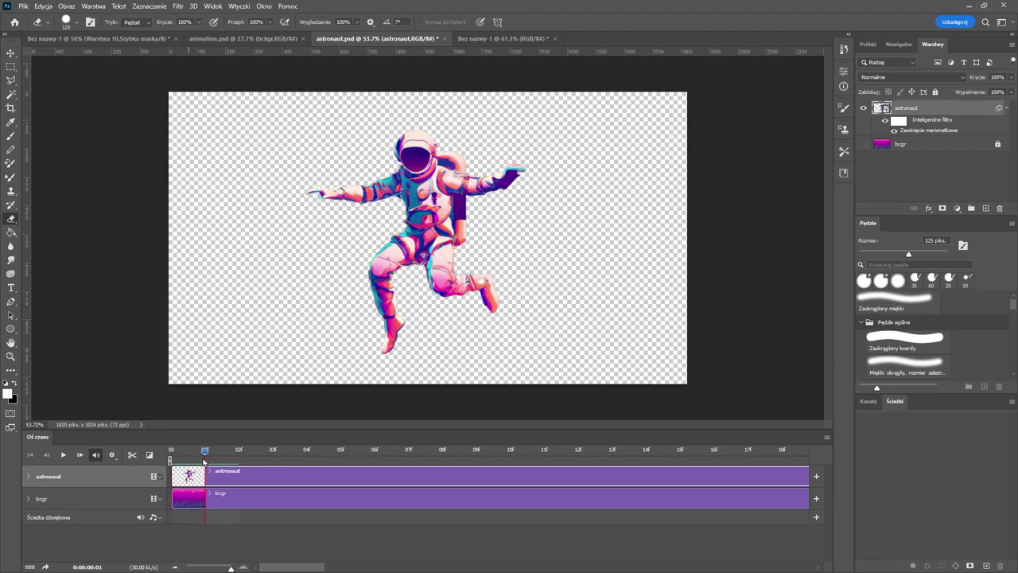
{"action": "left_click", "coordinate": [132, 456]}
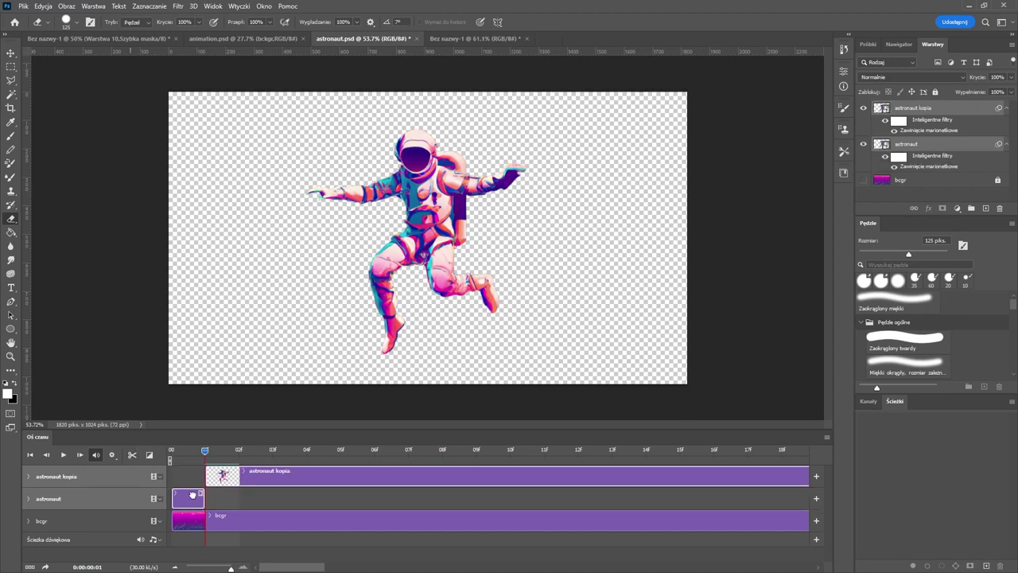
{"action": "left_click_drag", "start_coordinate": [192, 494], "coordinate": [191, 477]}
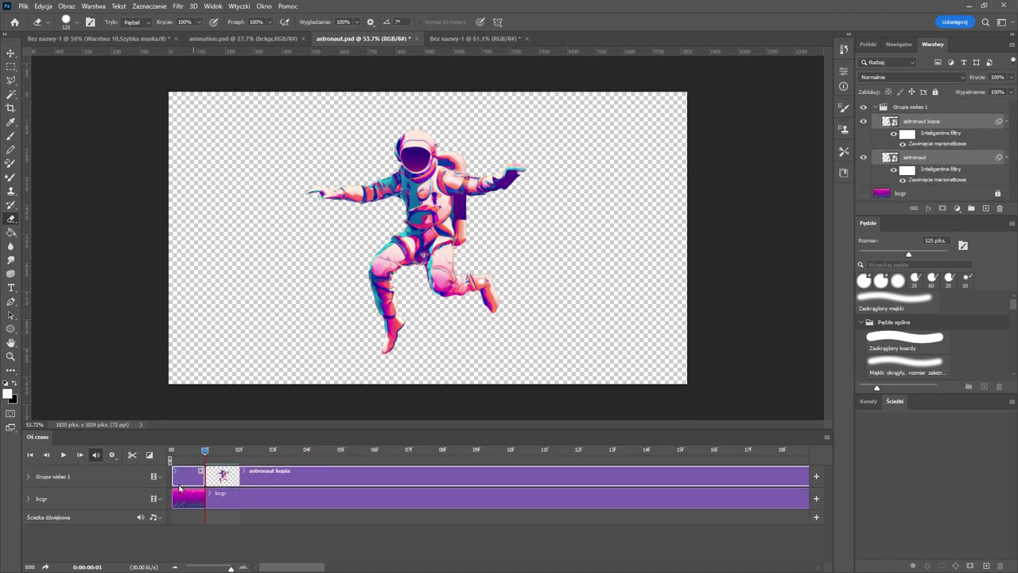
{"action": "key", "text": "ctrl+z"}
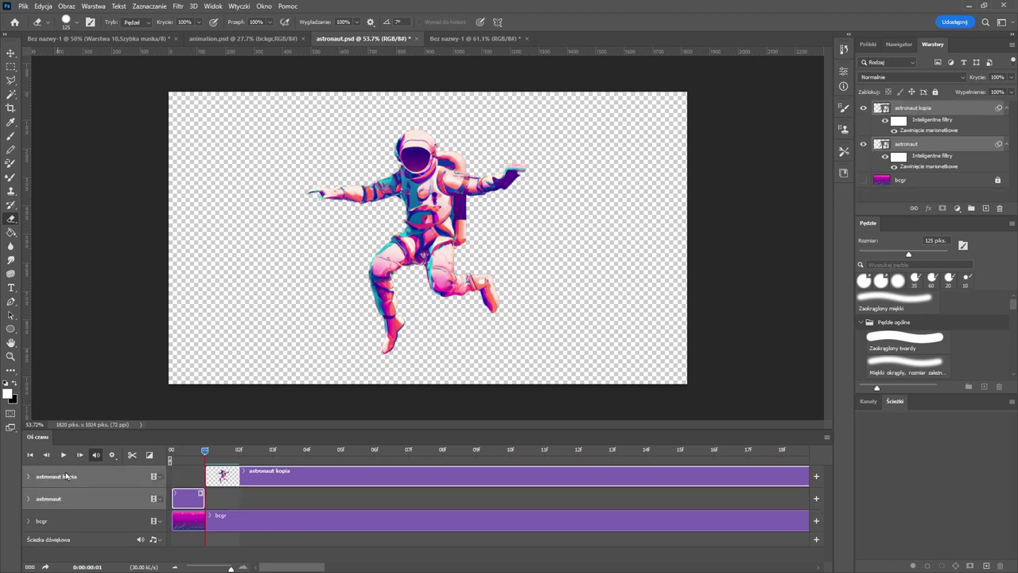
{"action": "left_click_drag", "start_coordinate": [190, 497], "coordinate": [228, 463]}
- Reopen Puppet Warp on astronaut kopia with the playhead at frame 02, raise both hands slightly and nudge the head and neck
{"action": "left_click", "coordinate": [278, 480]}
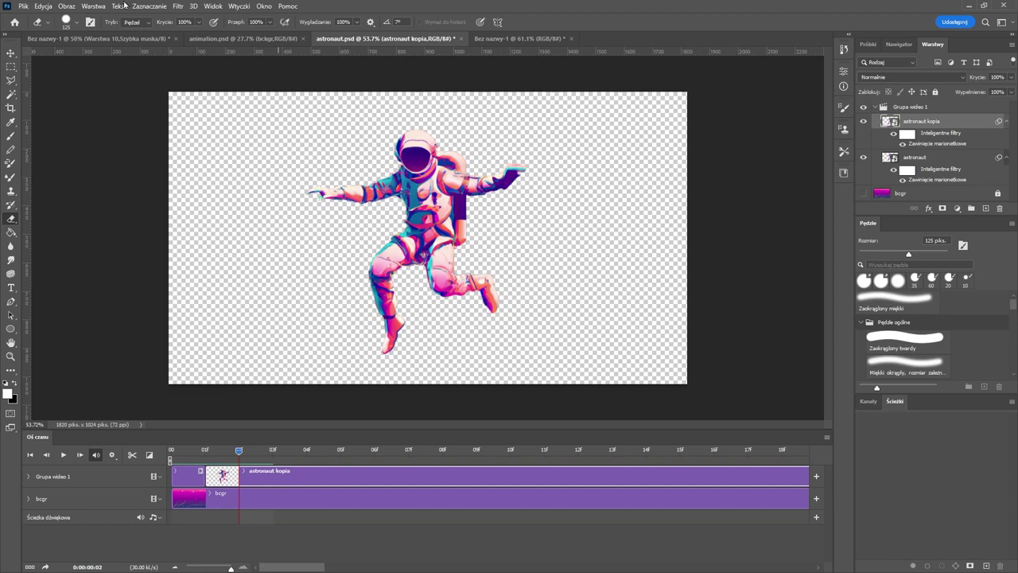
{"action": "left_click", "coordinate": [44, 6]}
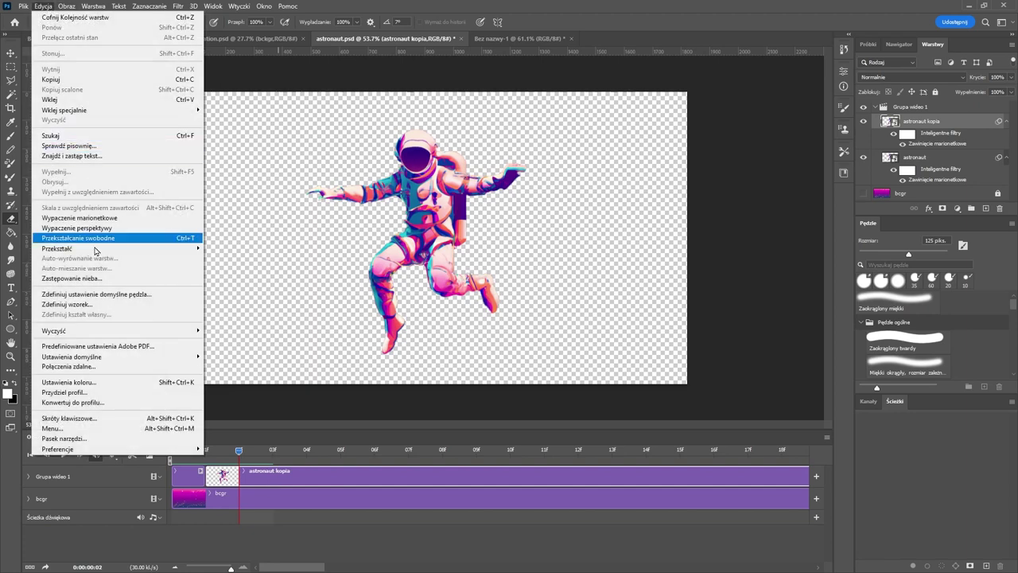
{"action": "left_click", "coordinate": [107, 217]}
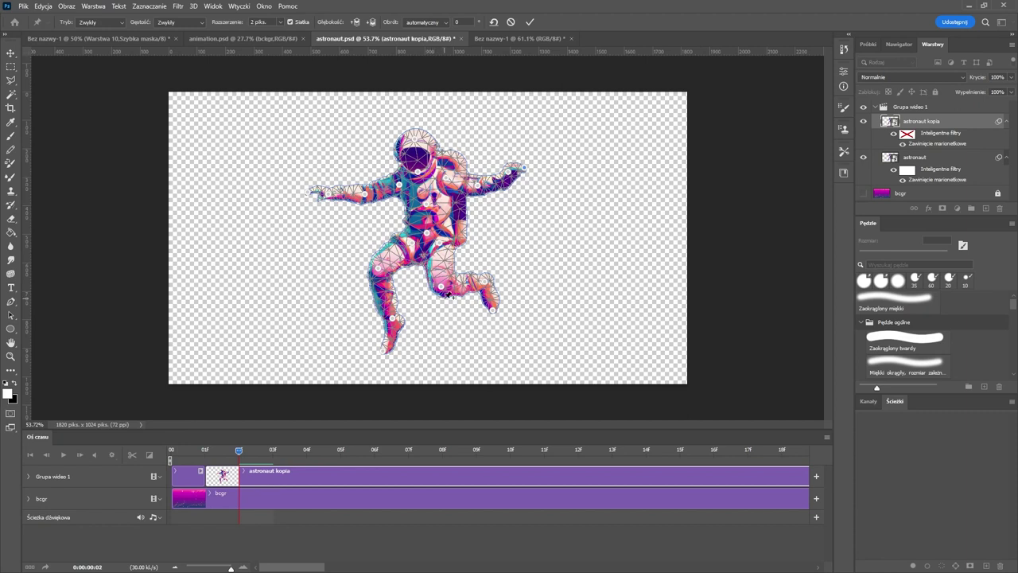
{"action": "left_click_drag", "start_coordinate": [311, 194], "coordinate": [310, 182]}
{"action": "left_click_drag", "start_coordinate": [508, 172], "coordinate": [507, 167]}
{"action": "left_click_drag", "start_coordinate": [415, 137], "coordinate": [421, 136]}
{"action": "left_click_drag", "start_coordinate": [417, 172], "coordinate": [415, 169]}
- Shift the lower foot up and outward, nudge the front knee and bent rear leg inward, and commit the warp
{"action": "mouse_move", "coordinate": [383, 350]}
{"action": "left_mouse_down"}
{"action": "mouse_move", "coordinate": [394, 316]}
{"action": "mouse_move", "coordinate": [375, 339]}
{"action": "left_mouse_up"}
{"action": "left_click_drag", "start_coordinate": [377, 268], "coordinate": [375, 267]}
{"action": "left_click_drag", "start_coordinate": [492, 310], "coordinate": [484, 311]}
{"action": "left_click_drag", "start_coordinate": [485, 281], "coordinate": [441, 290]}
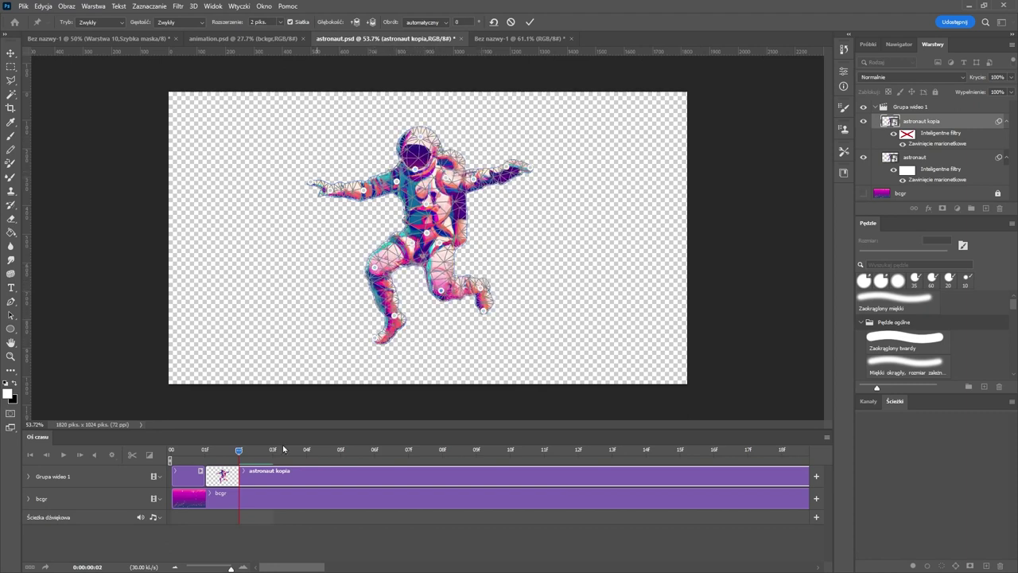
{"action": "left_click", "coordinate": [530, 22]}
- Split the astronaut kopia clip at frame 02 and move the playhead to frame 03
{"action": "left_click", "coordinate": [132, 456]}
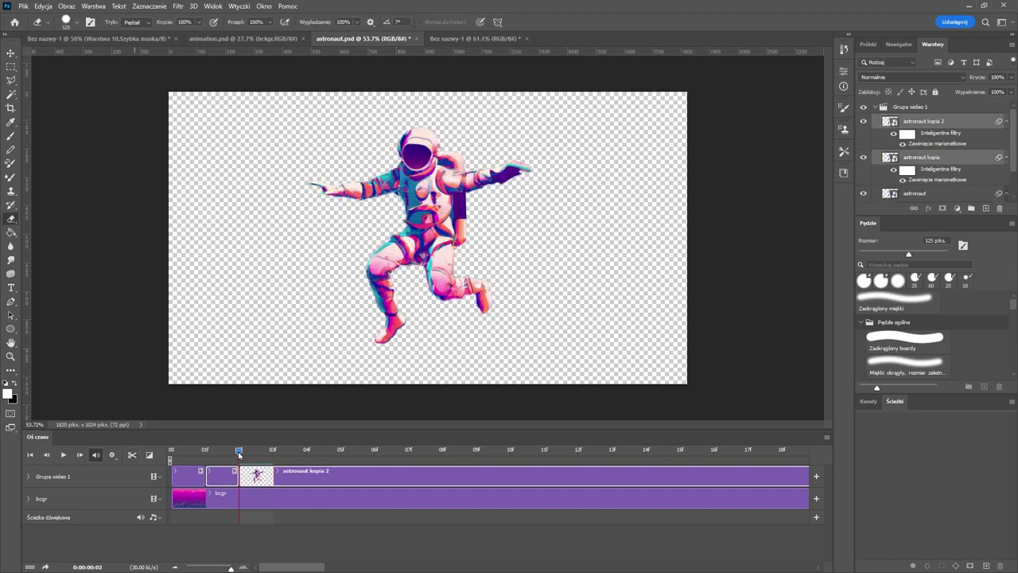
{"action": "left_click_drag", "start_coordinate": [232, 456], "coordinate": [258, 483]}
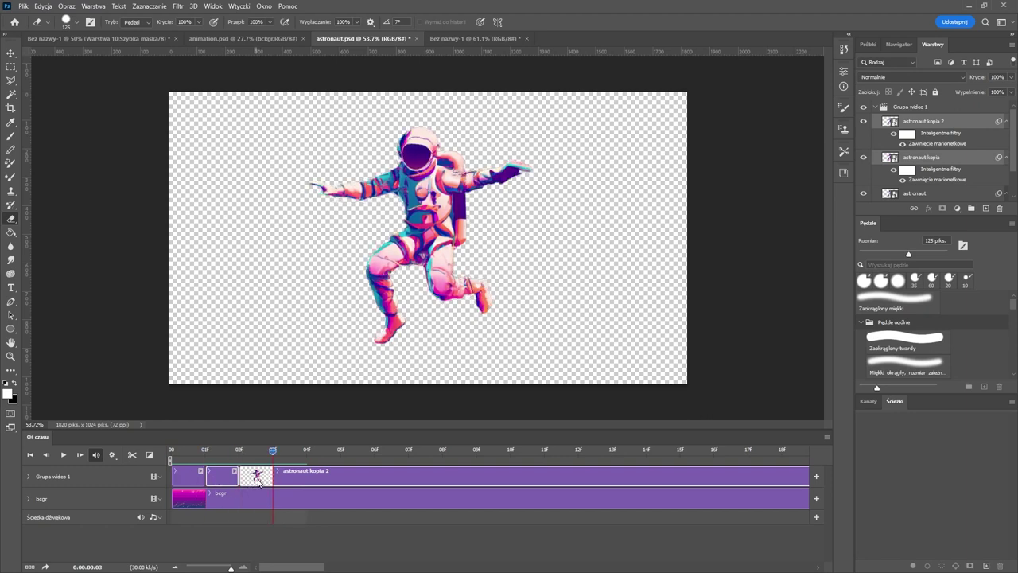
- Configure the timeline's onion skins with 3 frames before, 25% maximum opacity and 80% minimum opacity
{"action": "left_click", "coordinate": [827, 437]}
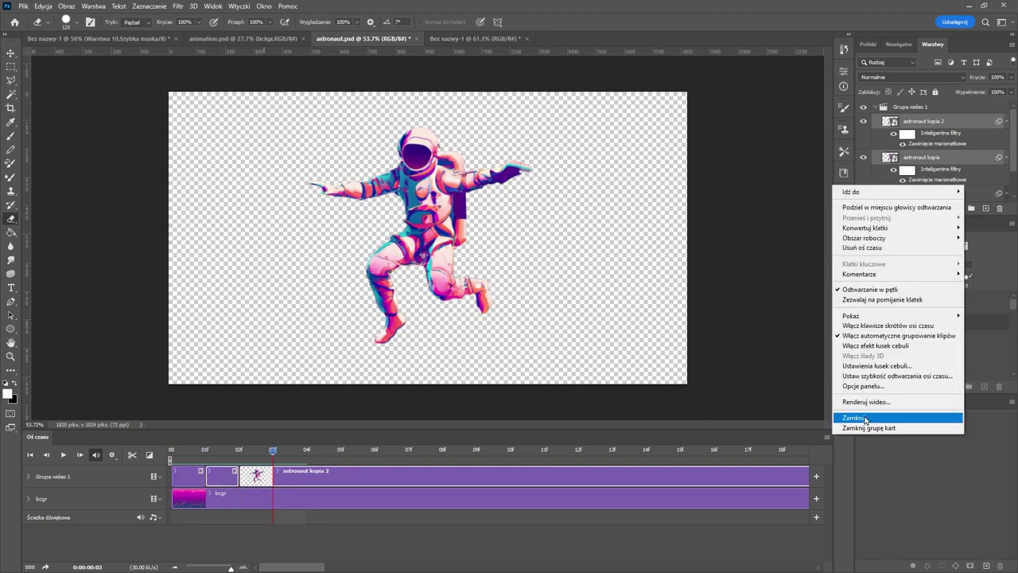
{"action": "left_click", "coordinate": [907, 366]}
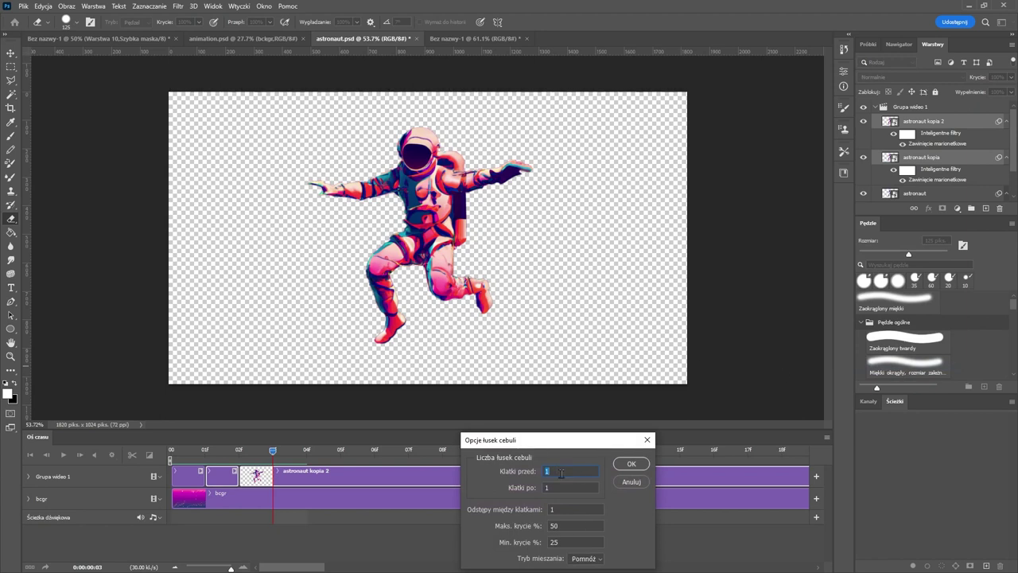
{"action": "type", "text": "3"}
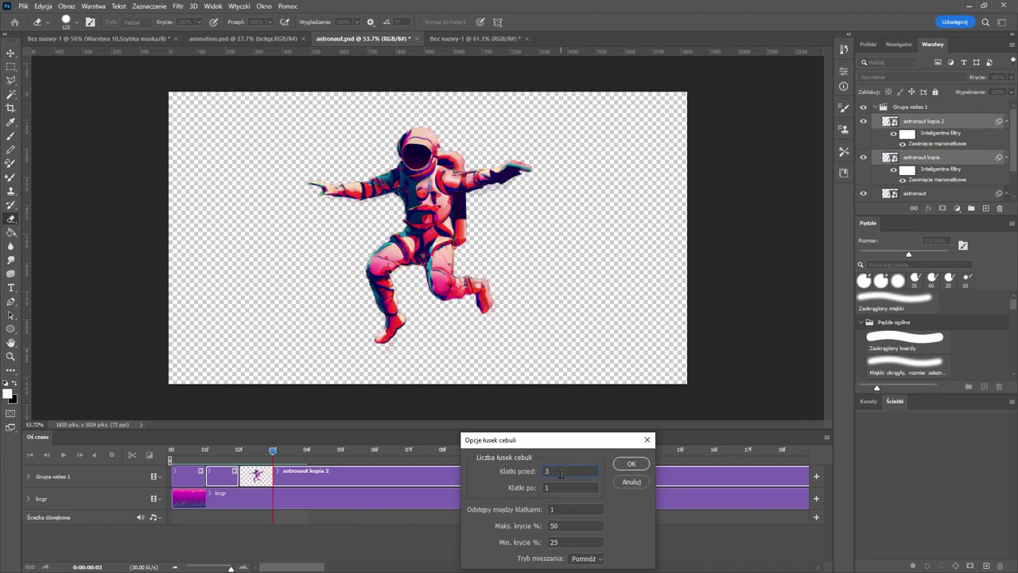
{"action": "double_click", "coordinate": [561, 525]}
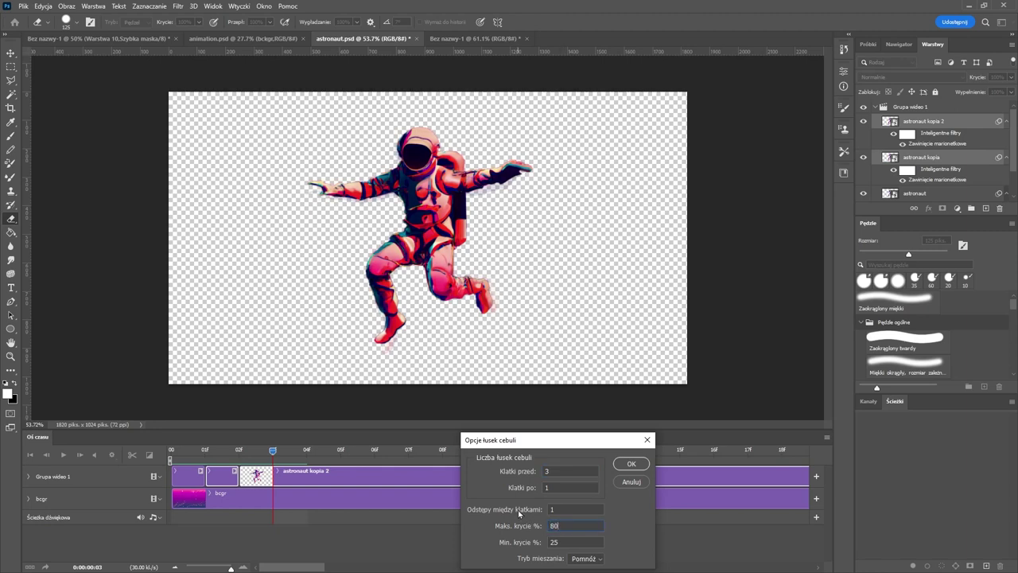
{"action": "type", "text": "80"}
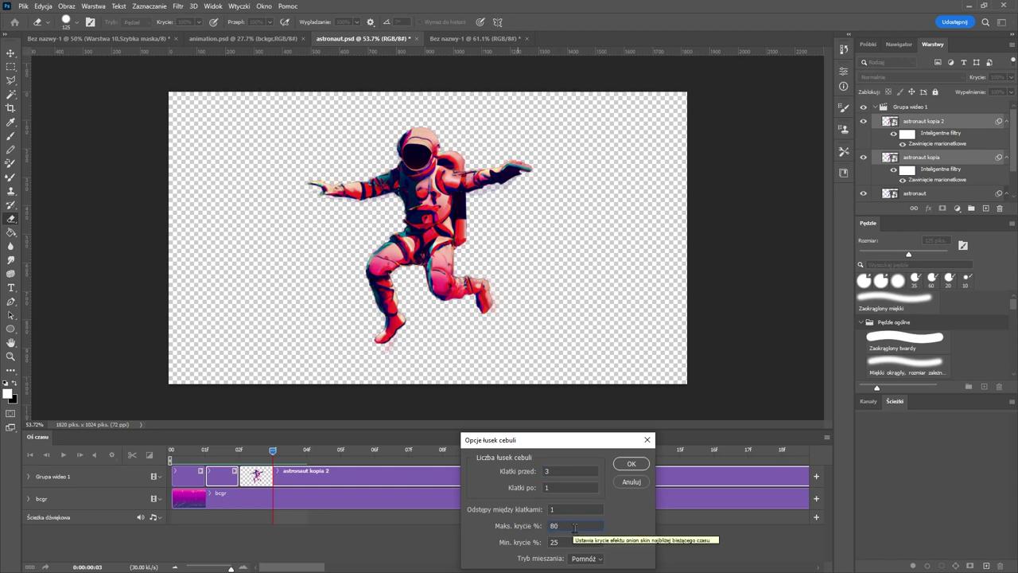
{"action": "double_click", "coordinate": [574, 528]}
{"action": "type", "text": "80"}
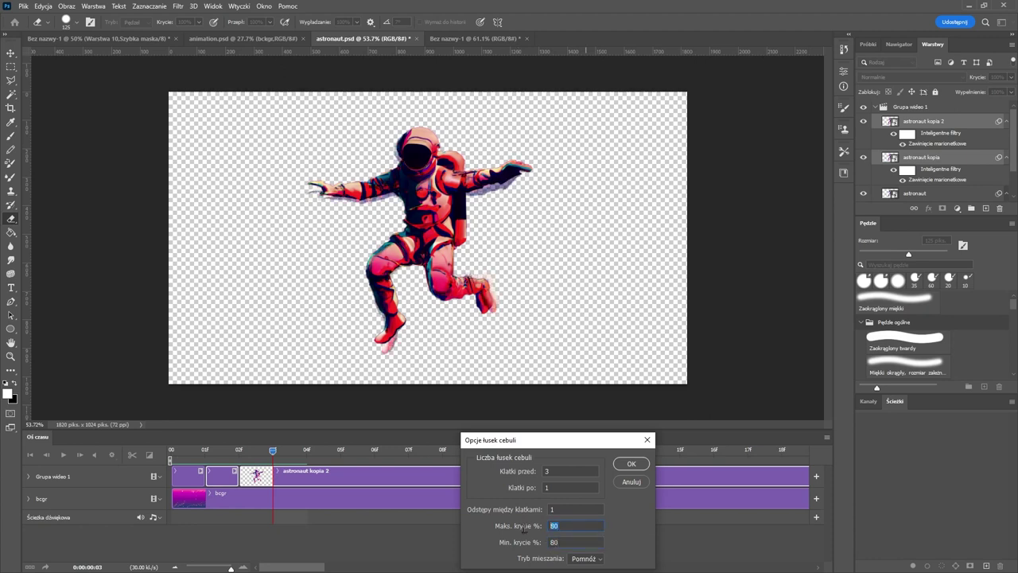
{"action": "type", "text": "25"}
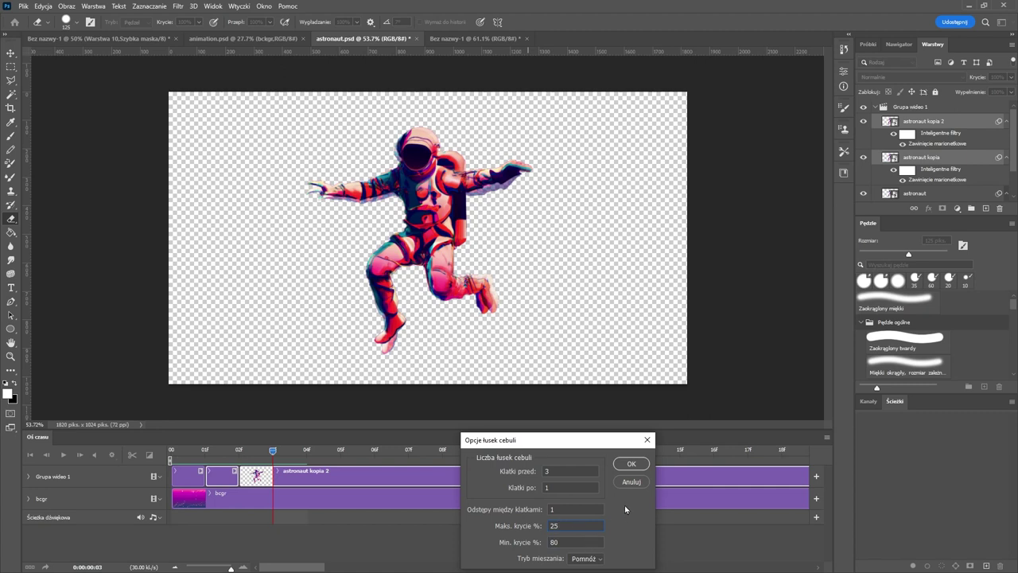
{"action": "left_click", "coordinate": [630, 464]}
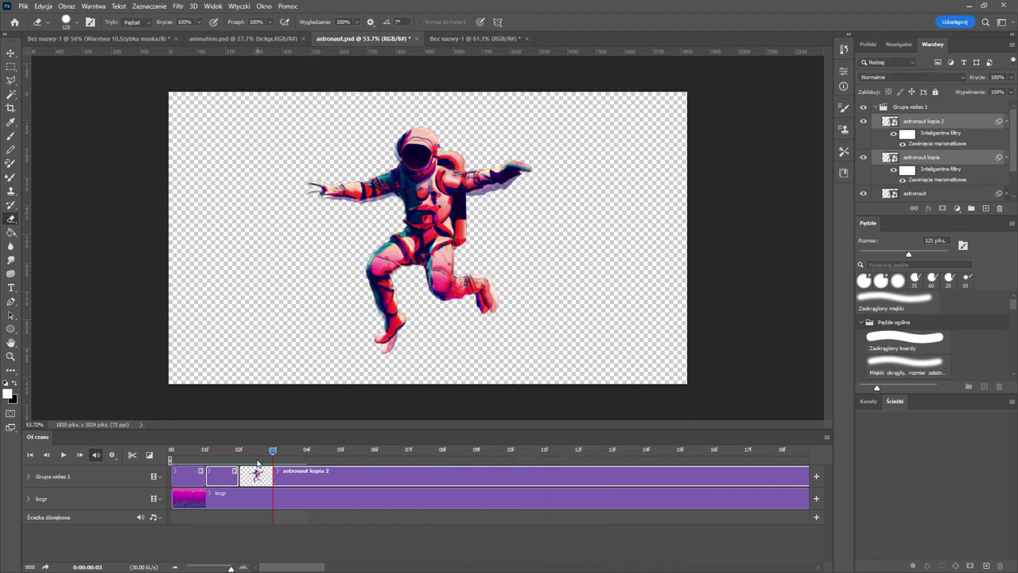
- Show the bcgr background layer behind the astronaut, keeping the playhead at frame 03
{"action": "left_click_drag", "start_coordinate": [248, 460], "coordinate": [280, 465]}
{"action": "scroll", "coordinate": [977, 143], "scroll_direction": "down", "scroll_amount": 2}
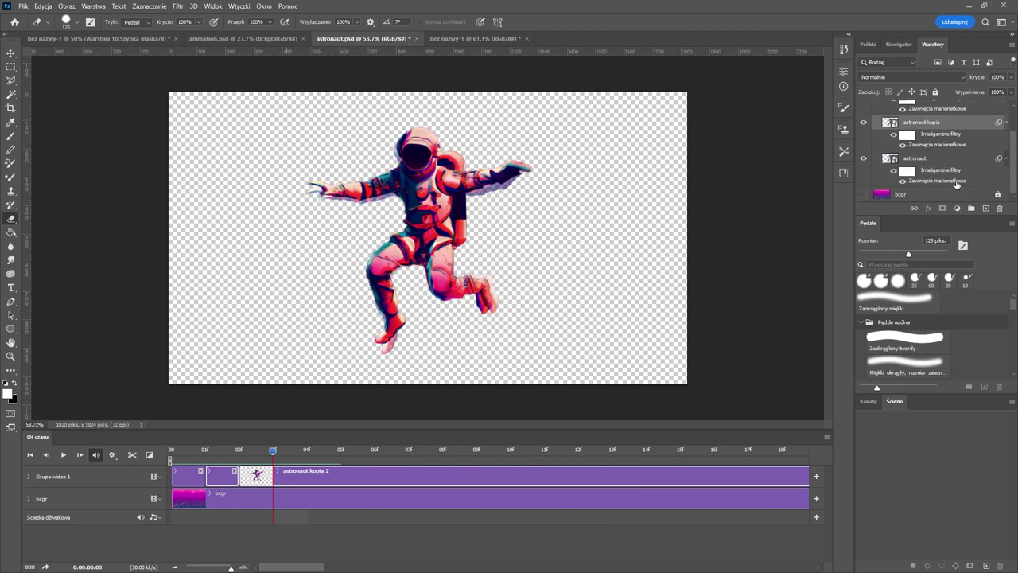
{"action": "left_click", "coordinate": [864, 195]}
{"action": "scroll", "coordinate": [515, 177], "scroll_direction": "up", "scroll_amount": 2}
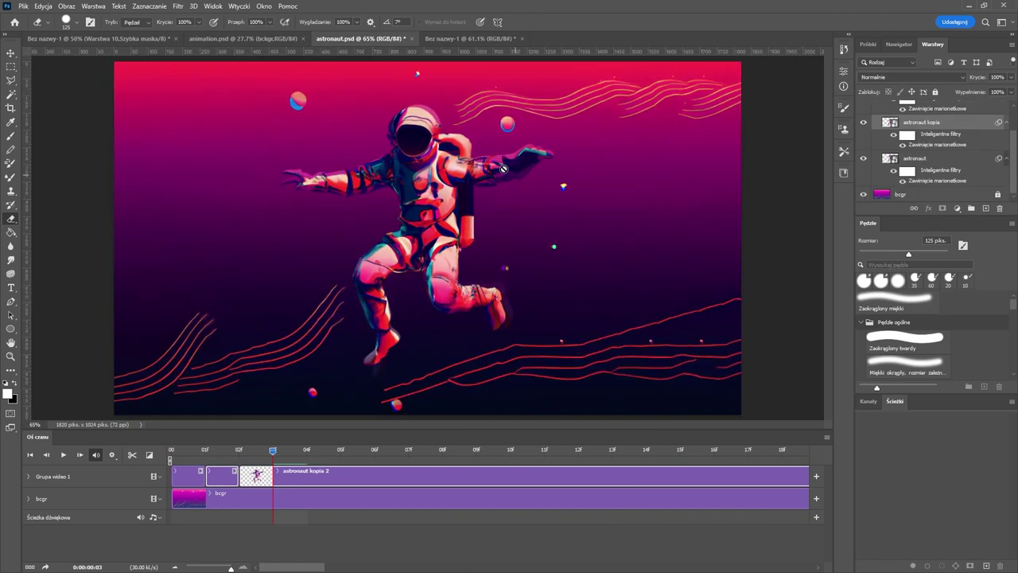
- Reopen the Puppet Warp filter of astronaut kopia 2, raise the backpack-side arm slightly and shift the head and neck
{"action": "left_click_drag", "start_coordinate": [273, 452], "coordinate": [270, 479]}
{"action": "left_click", "coordinate": [260, 479]}
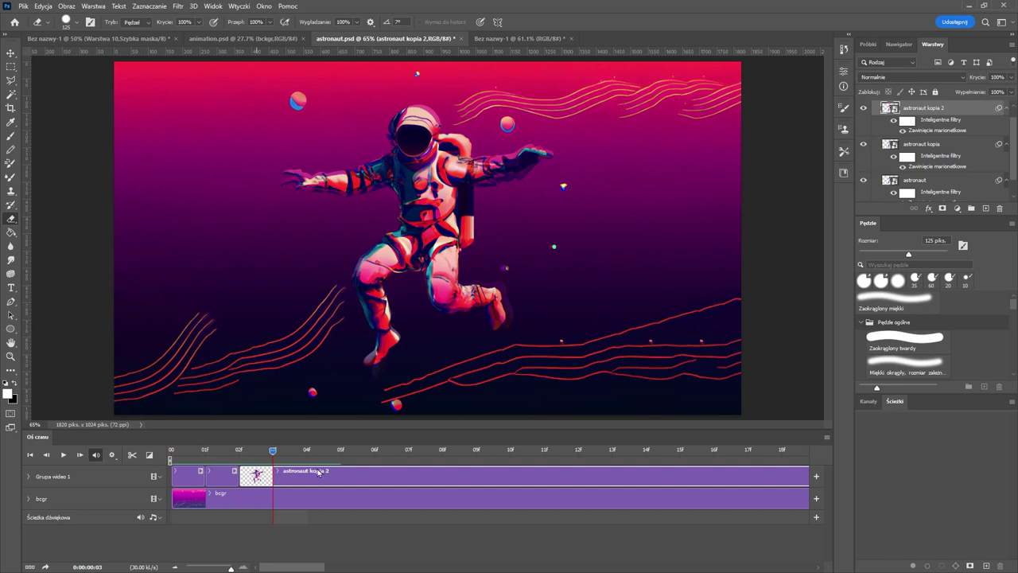
{"action": "double_click", "coordinate": [953, 131]}
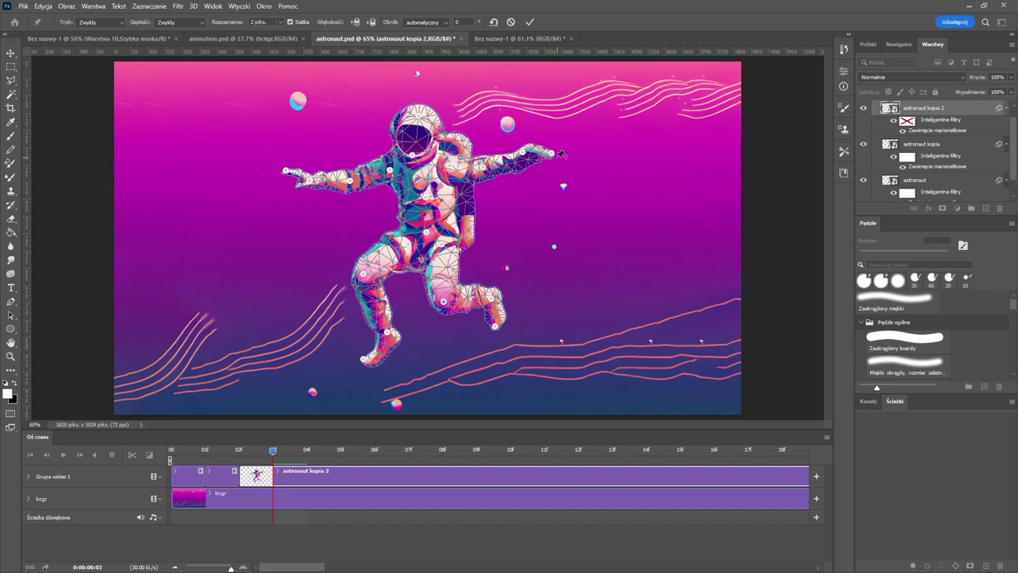
{"action": "left_click_drag", "start_coordinate": [551, 154], "coordinate": [448, 162]}
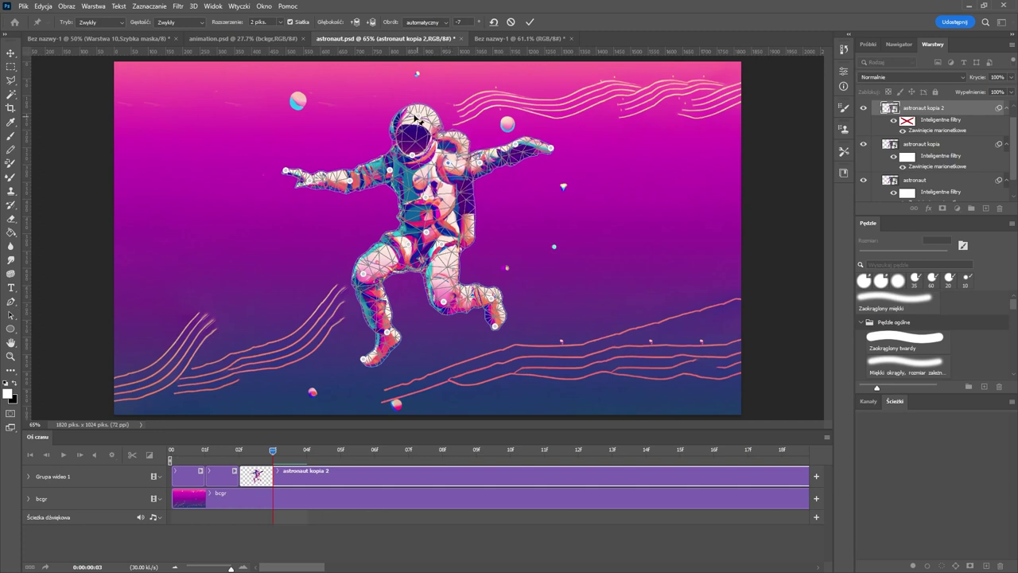
{"action": "left_click_drag", "start_coordinate": [419, 116], "coordinate": [408, 112]}
{"action": "left_click_drag", "start_coordinate": [412, 155], "coordinate": [388, 169]}
- Raise the elbow and hand of the astronaut's pointing arm in astronaut kopia 2 using the existing warp pins
{"action": "left_click", "coordinate": [347, 172]}
{"action": "left_click", "coordinate": [352, 182]}
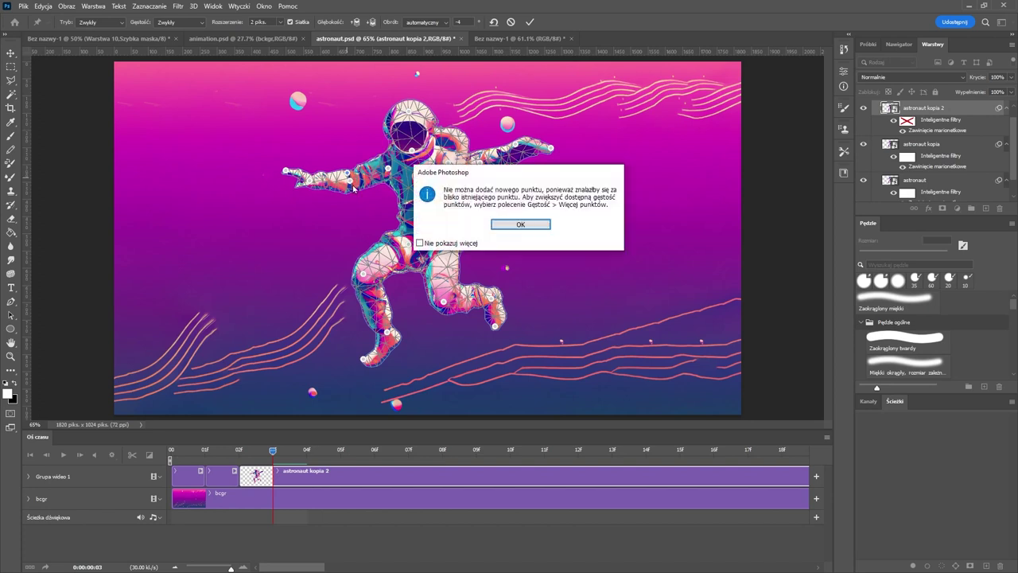
{"action": "left_click", "coordinate": [503, 225]}
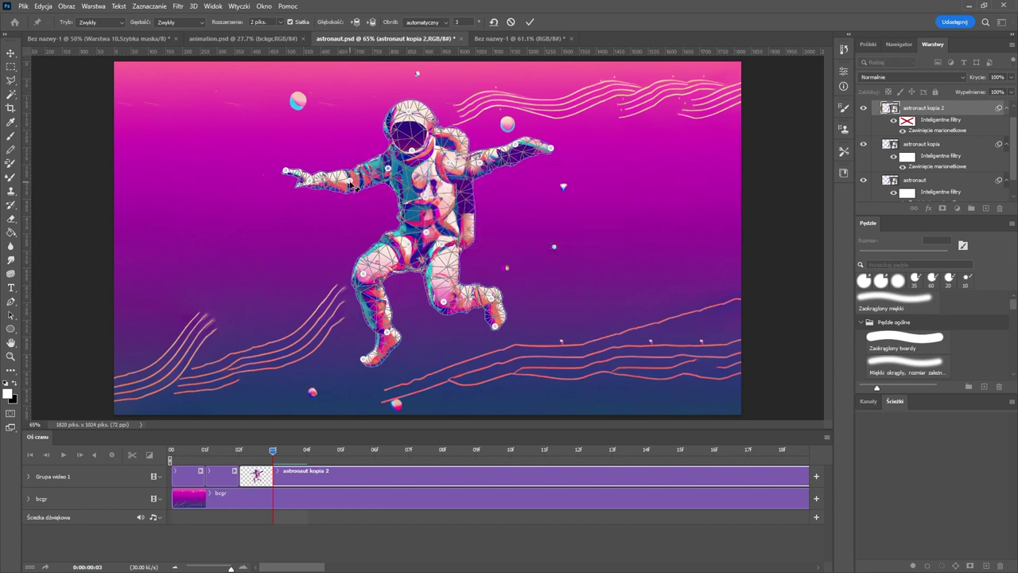
{"action": "left_click_drag", "start_coordinate": [350, 182], "coordinate": [350, 173]}
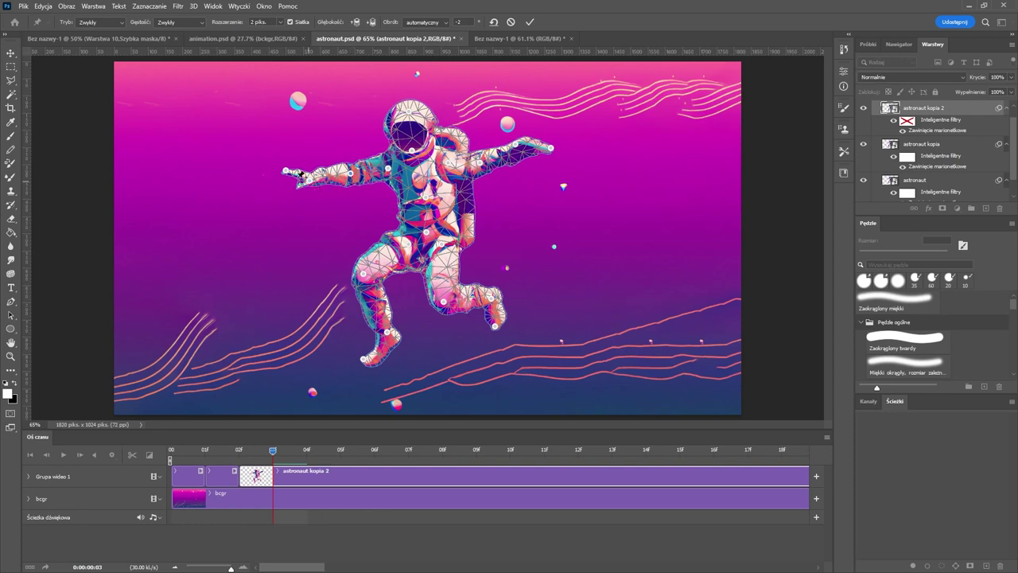
{"action": "left_click", "coordinate": [288, 171]}
{"action": "left_click_drag", "start_coordinate": [286, 170], "coordinate": [293, 156]}
- Swing the astronaut's front shin and foot outward, nudge the knee, and pull the rear ankle and foot inward using the existing warp pins
{"action": "left_click", "coordinate": [388, 333]}
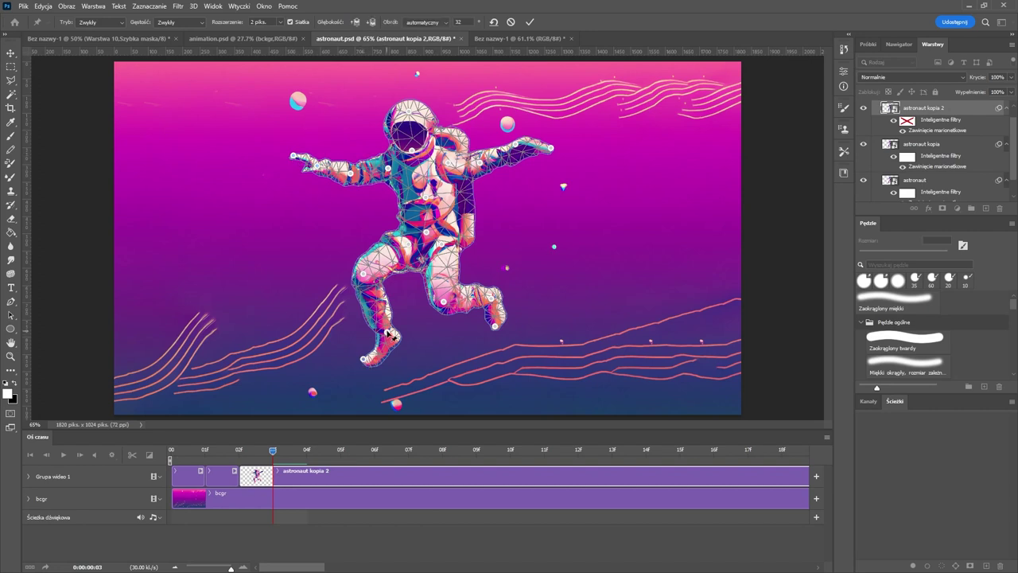
{"action": "left_click_drag", "start_coordinate": [388, 334], "coordinate": [374, 320]}
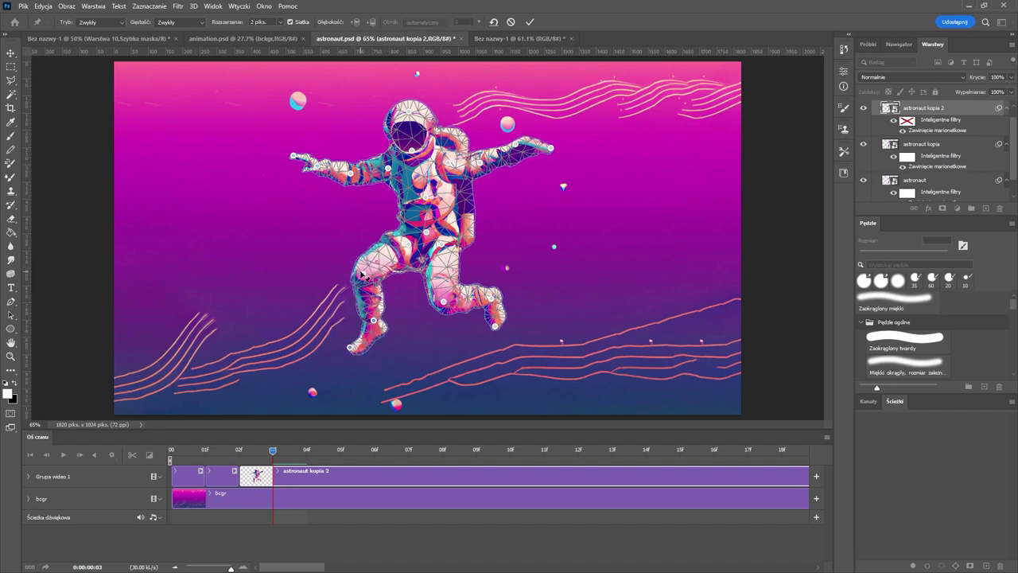
{"action": "left_click", "coordinate": [362, 271]}
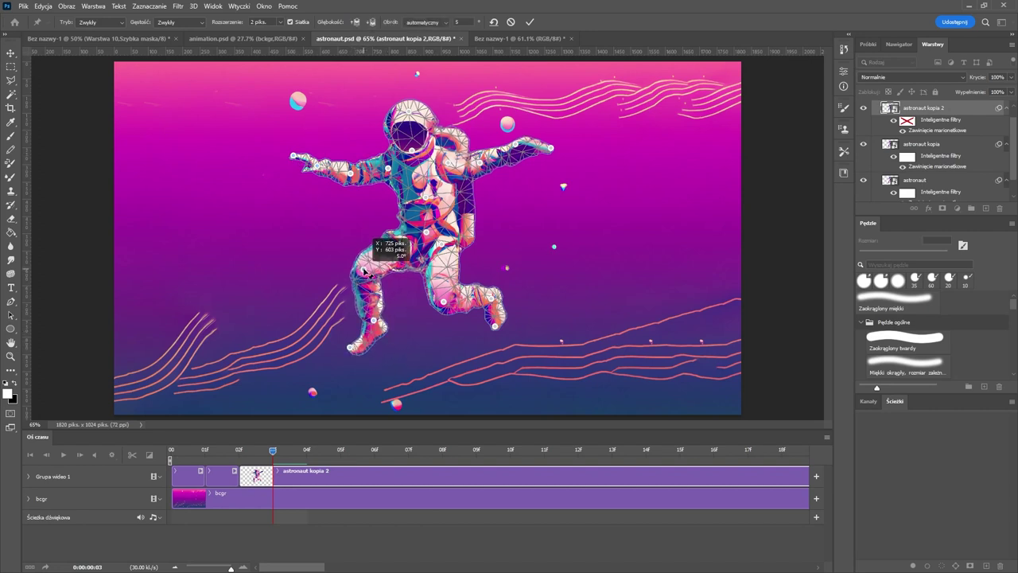
{"action": "left_click", "coordinate": [495, 326]}
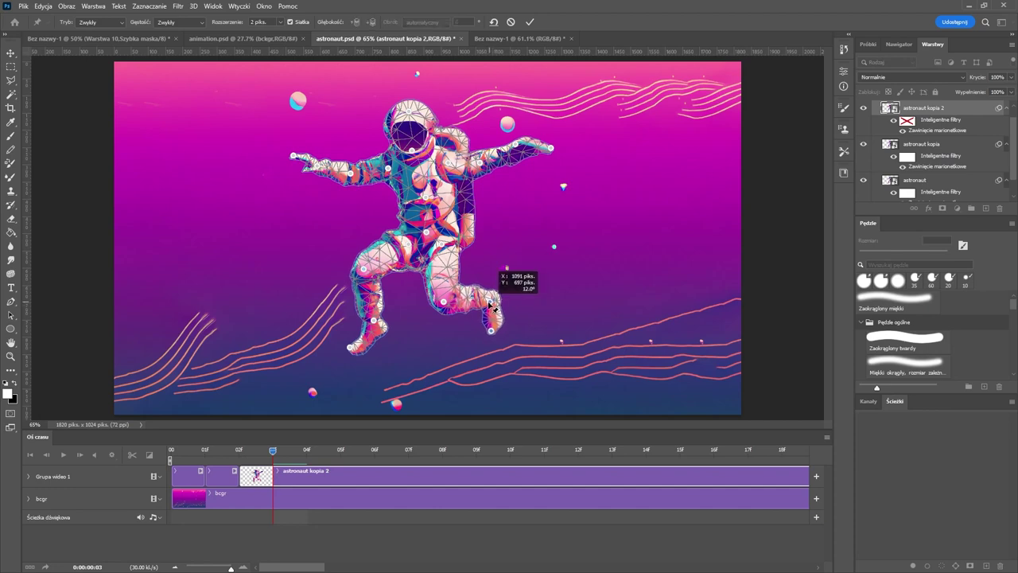
{"action": "mouse_move", "coordinate": [494, 304]}
{"action": "left_mouse_down"}
{"action": "mouse_move", "coordinate": [487, 298]}
{"action": "mouse_move", "coordinate": [490, 312]}
{"action": "left_mouse_up"}
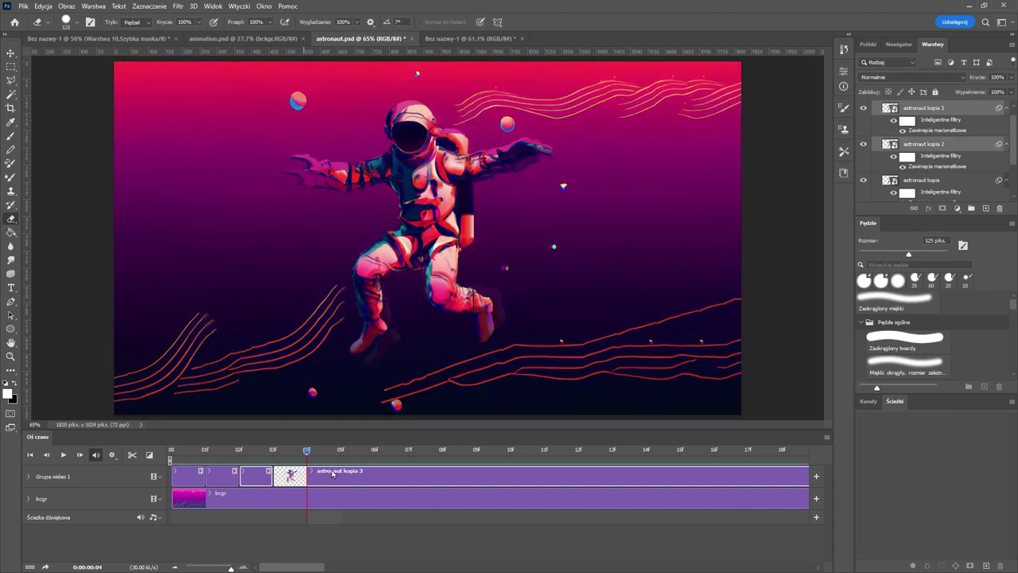
{"action": "left_click_drag", "start_coordinate": [351, 347], "coordinate": [359, 351]}
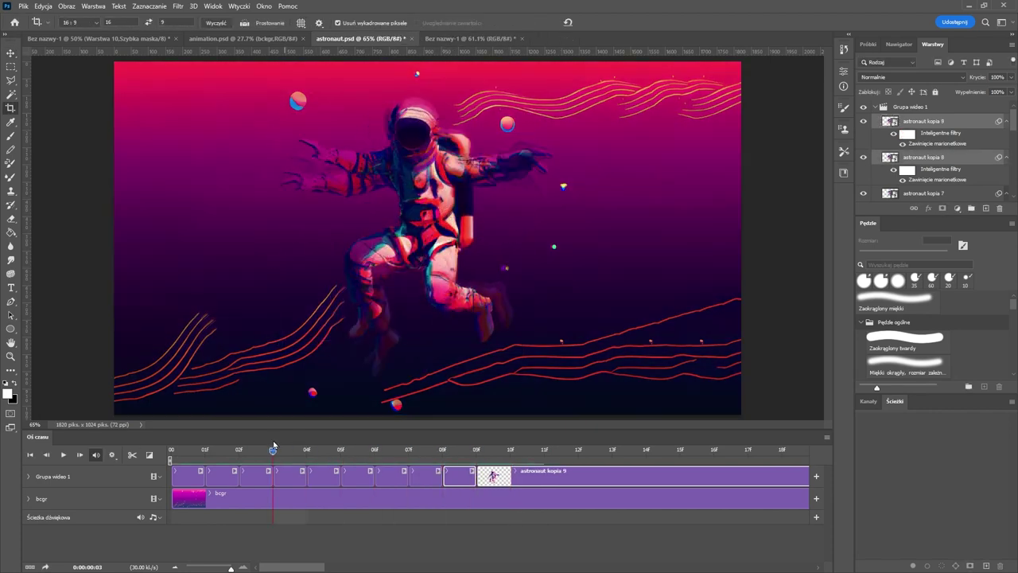
- Move the playhead to frame 10 and split both the astronaut kopia 9 clip and the bcgr background clip there
{"action": "left_click_drag", "start_coordinate": [274, 443], "coordinate": [512, 491]}
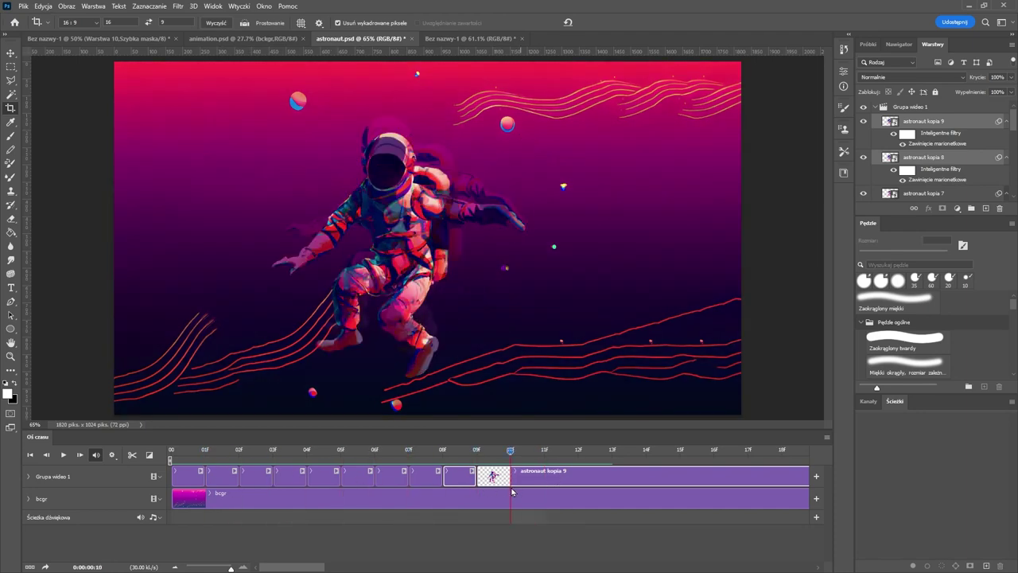
{"action": "left_click", "coordinate": [132, 454]}
{"action": "left_click", "coordinate": [512, 500]}
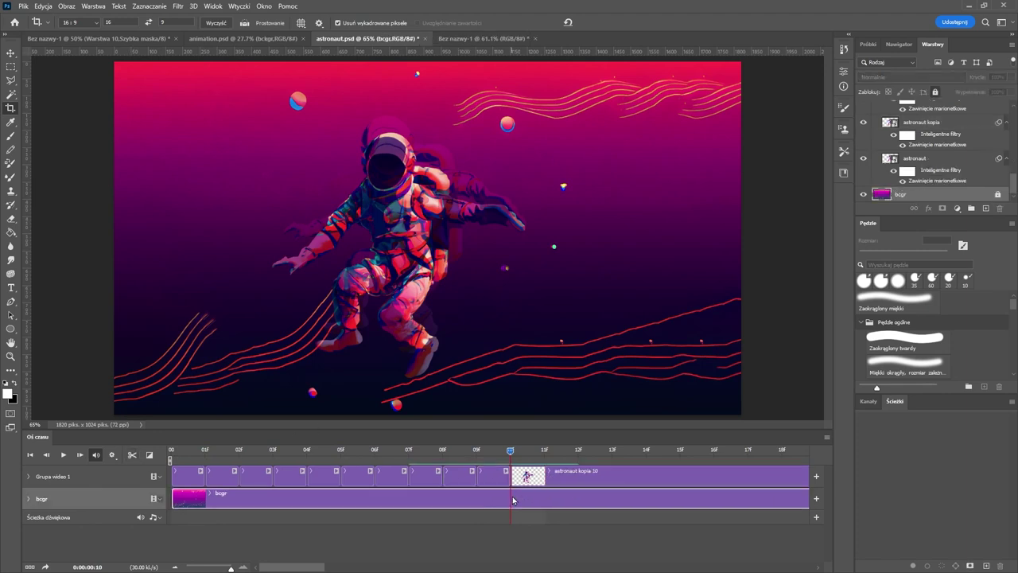
{"action": "left_click", "coordinate": [134, 456]}
{"action": "left_click", "coordinate": [574, 499]}
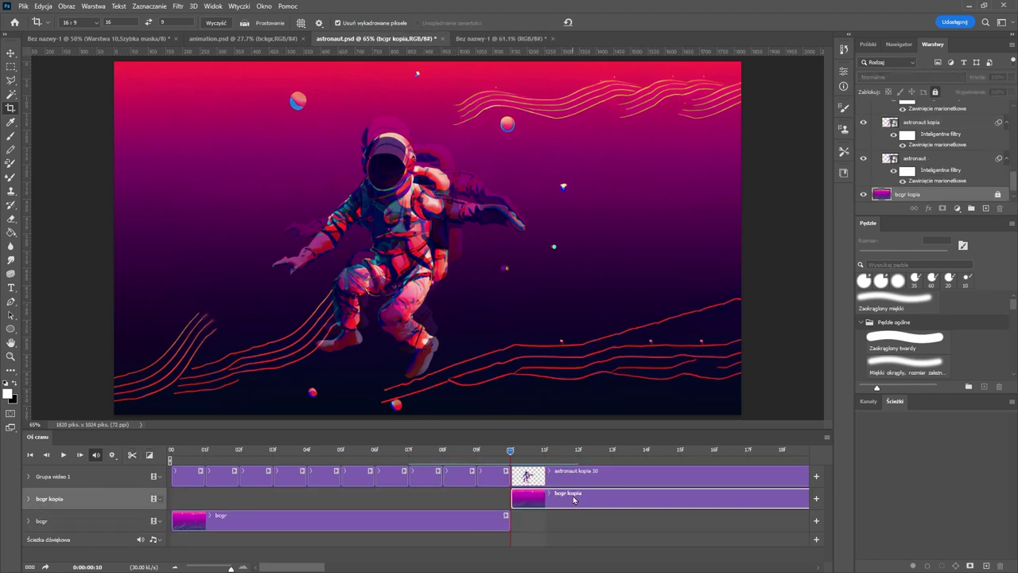
- Delete the trailing astronaut clip after frame 10, and unlock and delete the trailing bcgr kopia background clip
{"action": "left_click", "coordinate": [577, 480]}
{"action": "key", "text": "Delete"}
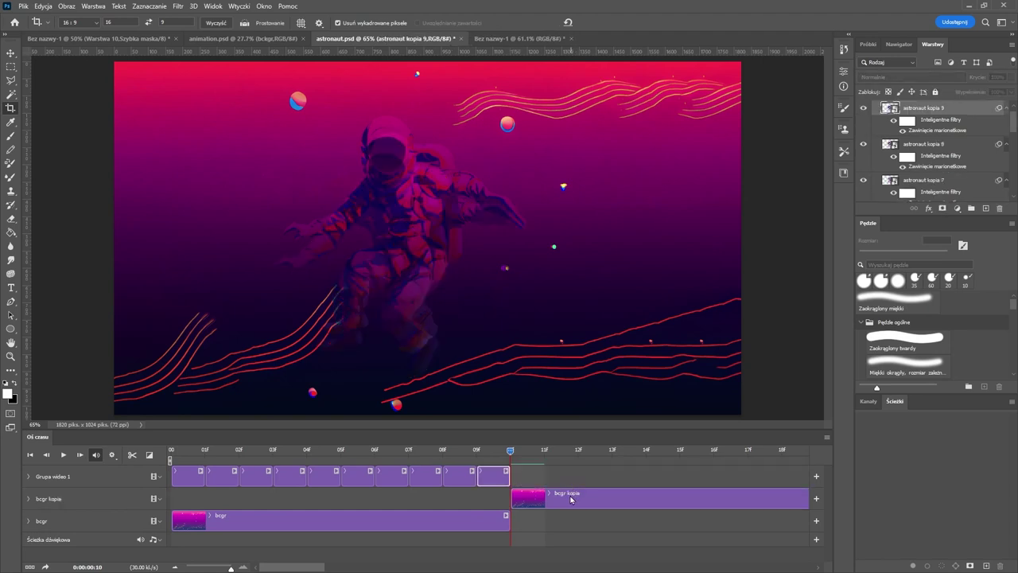
{"action": "left_click", "coordinate": [571, 500]}
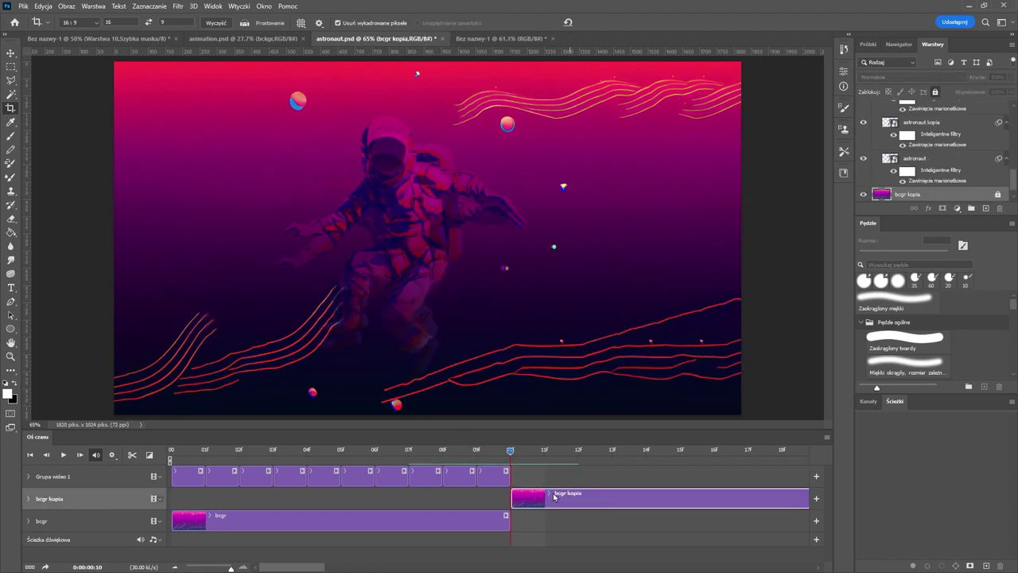
{"action": "left_click", "coordinate": [998, 195]}
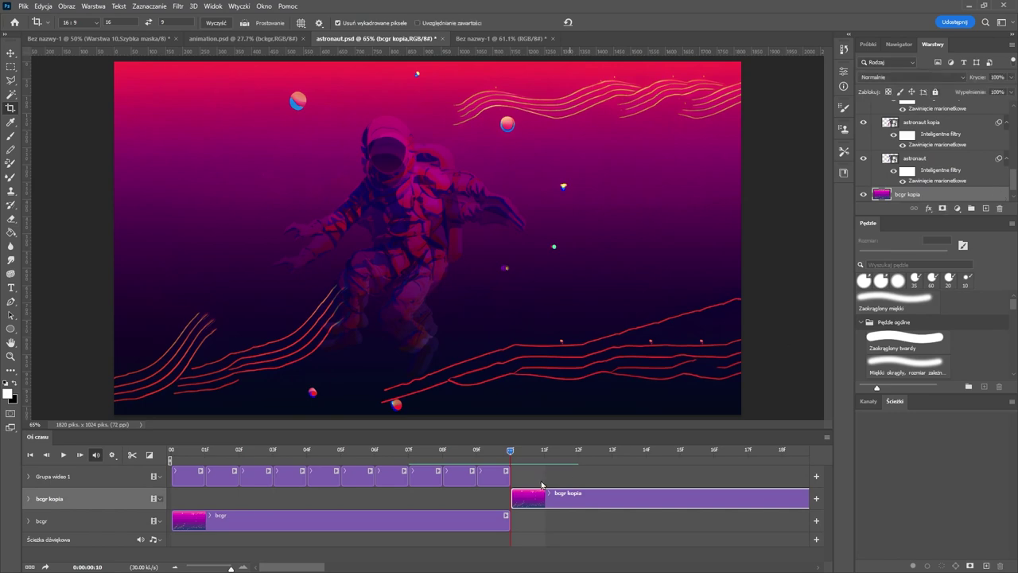
{"action": "key", "text": "Delete"}
- Return the playhead to the timeline's start and review the playback and onion skin options
{"action": "left_click_drag", "start_coordinate": [474, 457], "coordinate": [128, 491]}
{"action": "left_click", "coordinate": [112, 455]}
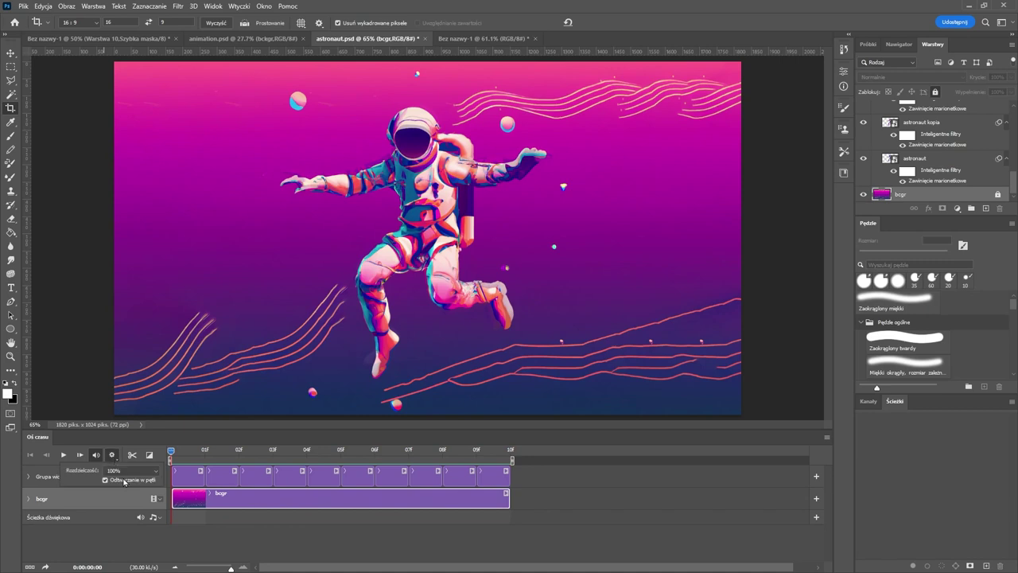
{"action": "left_click", "coordinate": [827, 436]}
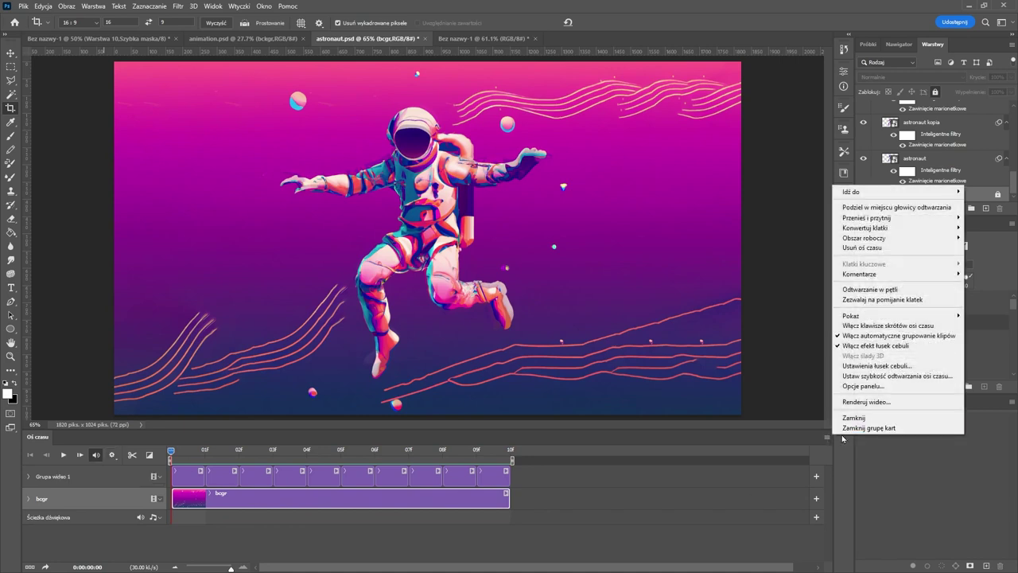
{"action": "left_click", "coordinate": [875, 368]}
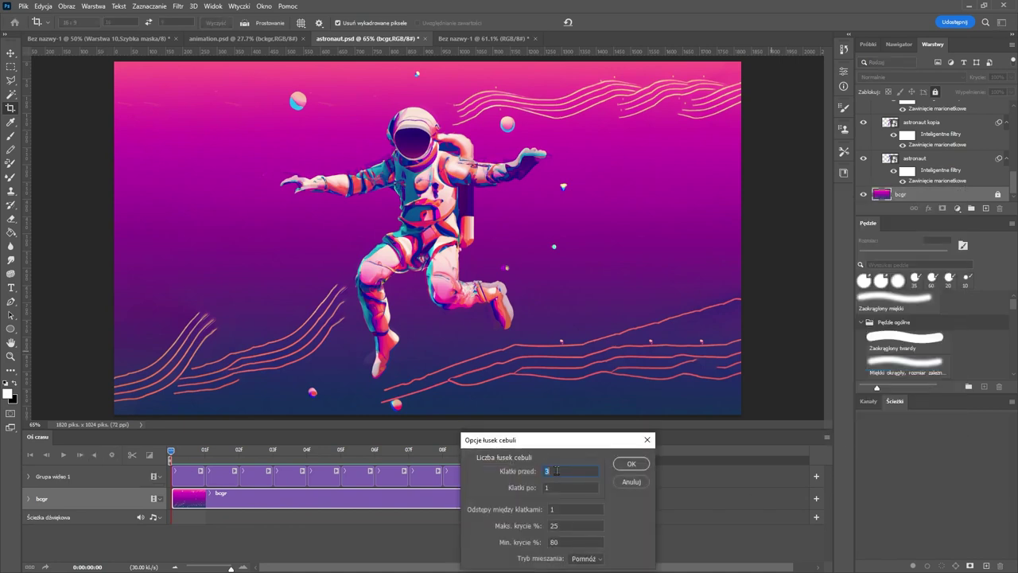
{"action": "left_click", "coordinate": [631, 463]}
- Save the document, play the animation to preview it, and return the playhead to the first frame
{"action": "key", "text": "ctrl+s"}
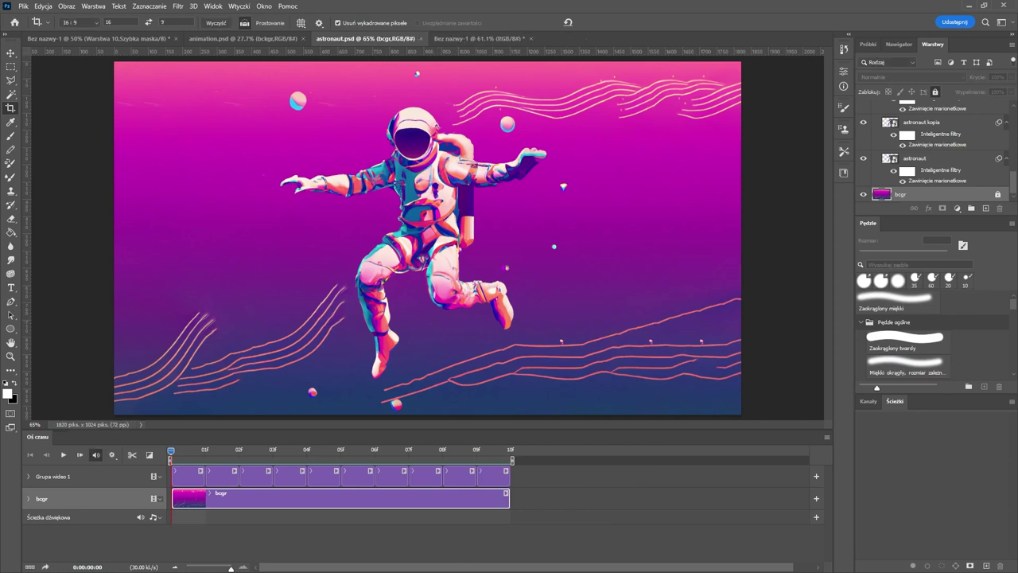
{"action": "left_click", "coordinate": [64, 454]}
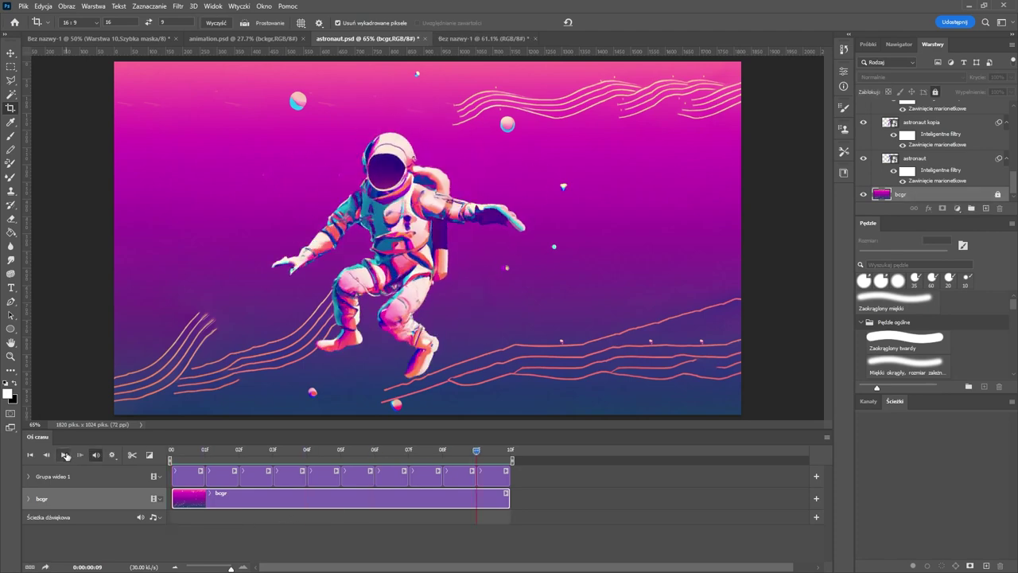
{"action": "left_click", "coordinate": [239, 451]}
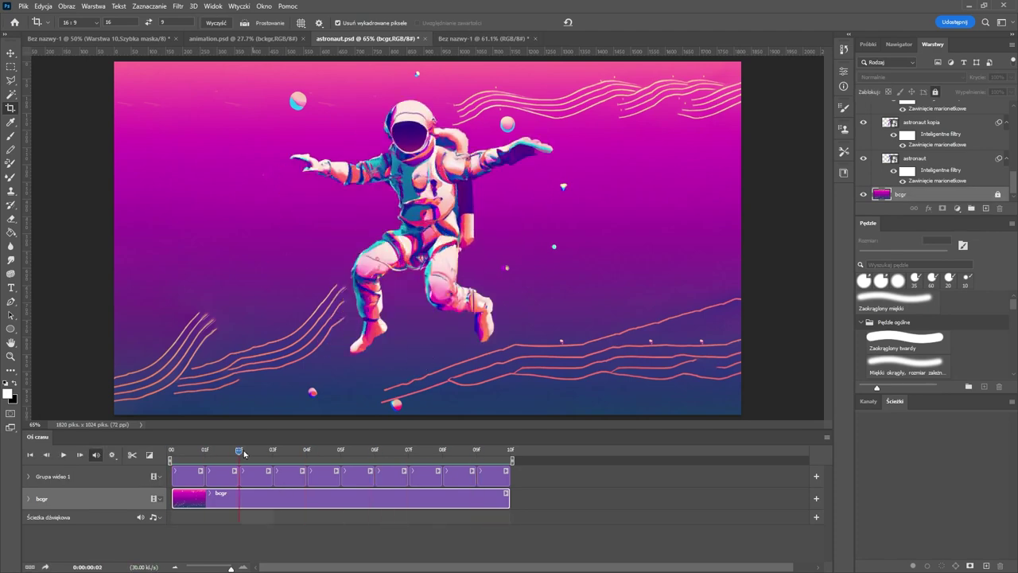
{"action": "left_click_drag", "start_coordinate": [239, 451], "coordinate": [179, 454]}
- Set the timeline frame rate to 12 fps and play the animation
{"action": "left_click", "coordinate": [826, 437]}
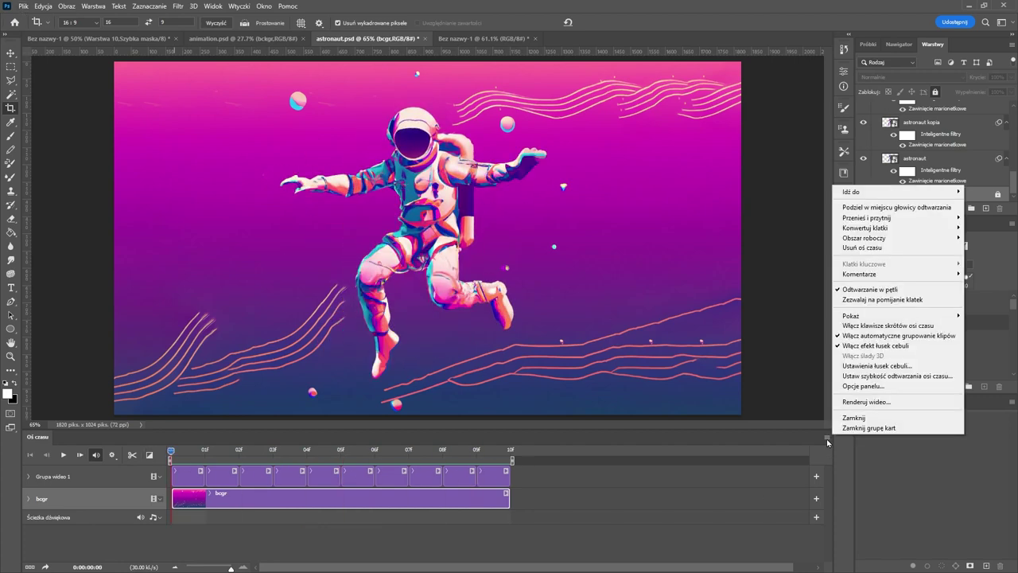
{"action": "left_click", "coordinate": [874, 378]}
{"action": "left_click", "coordinate": [513, 503]}
{"action": "left_click", "coordinate": [486, 455]}
{"action": "left_click", "coordinate": [589, 504]}
{"action": "left_click", "coordinate": [66, 455]}
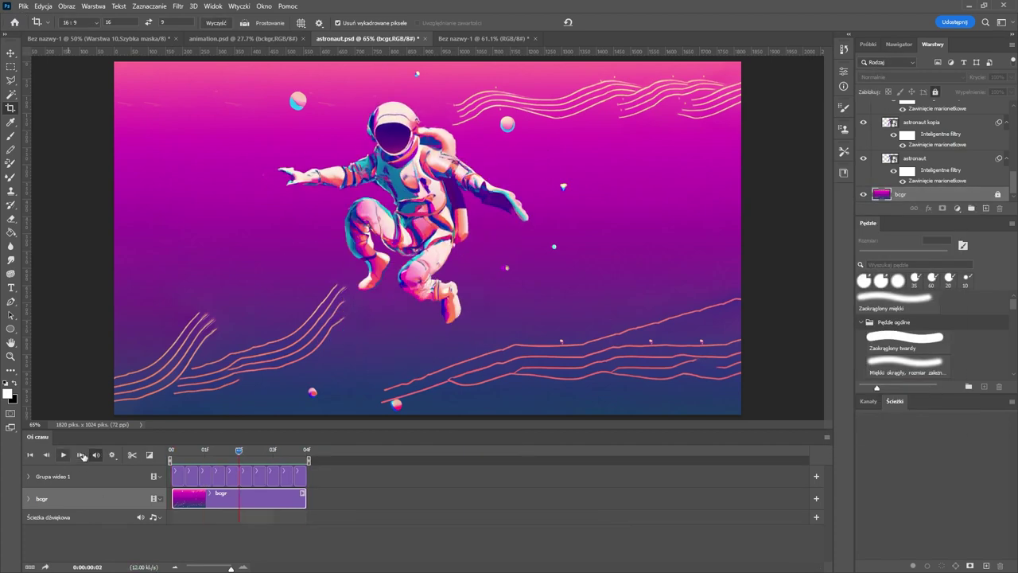
- Set the timeline frame rate to 29.97 fps and play the animation again
{"action": "left_click", "coordinate": [826, 437]}
{"action": "left_click", "coordinate": [890, 368]}
{"action": "left_click", "coordinate": [513, 503]}
{"action": "left_click", "coordinate": [488, 506]}
{"action": "left_click", "coordinate": [590, 504]}
{"action": "key", "text": "space"}
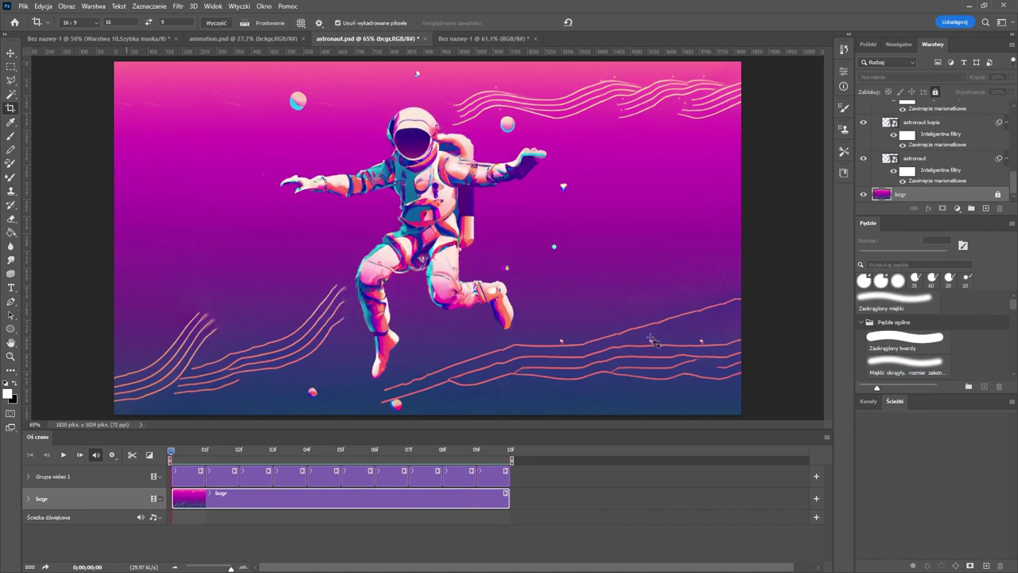
- Render all frames as the H.264 video astronaut.mp4 at document size into the lesson 6 folder
{"action": "left_click", "coordinate": [826, 438]}
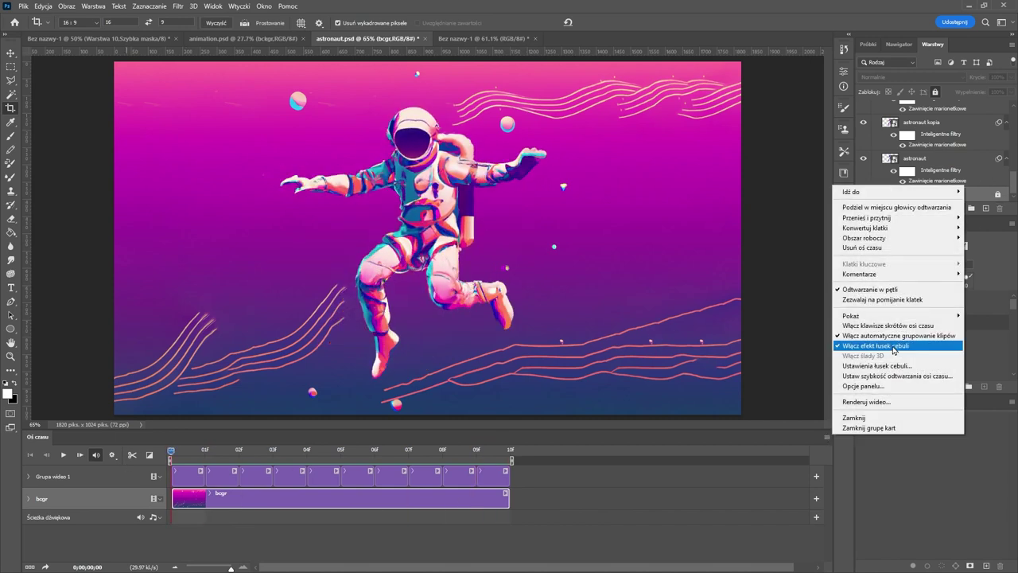
{"action": "left_click", "coordinate": [879, 404]}
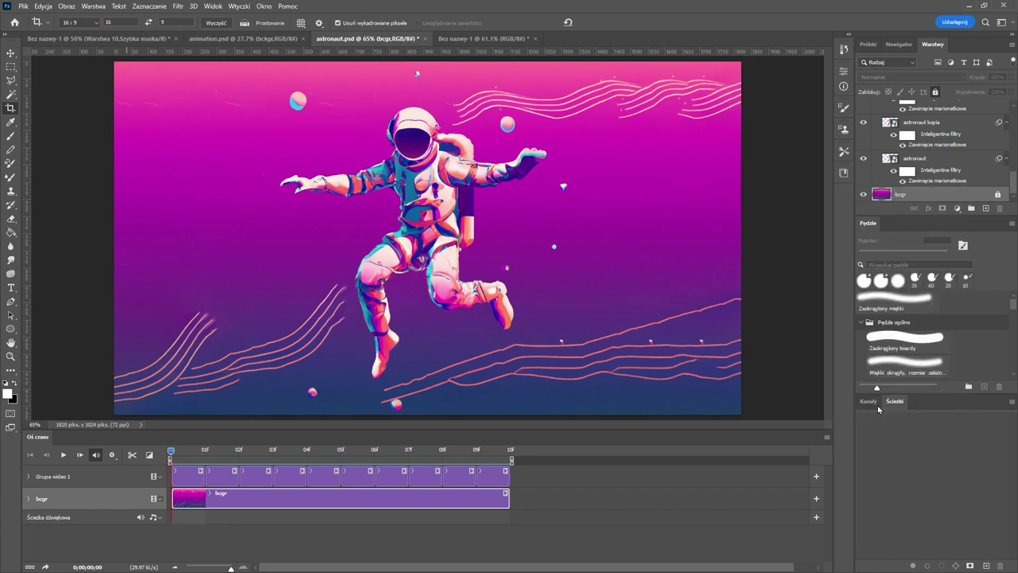
{"action": "left_click_drag", "start_coordinate": [792, 245], "coordinate": [602, 179]}
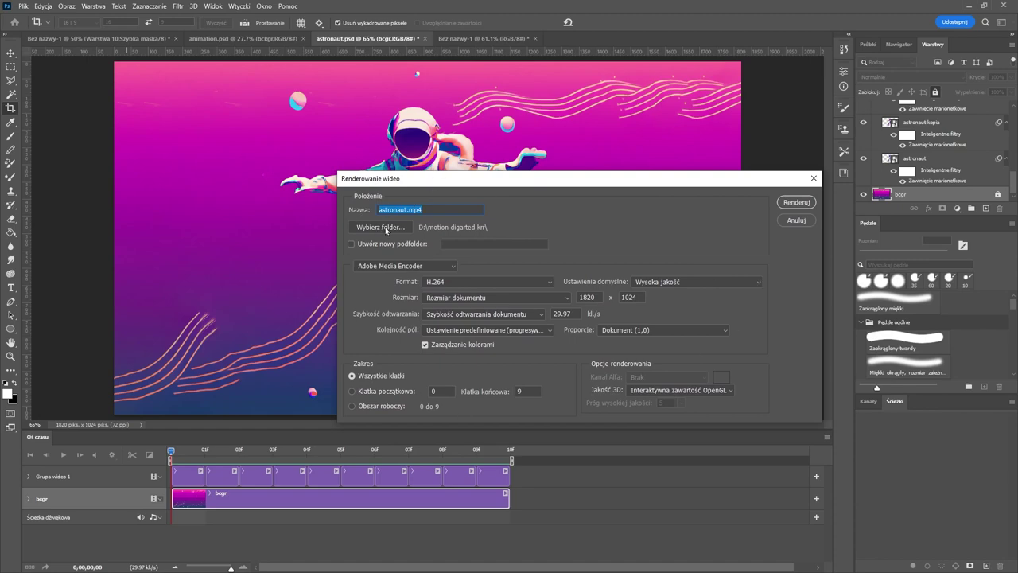
{"action": "left_click", "coordinate": [382, 227]}
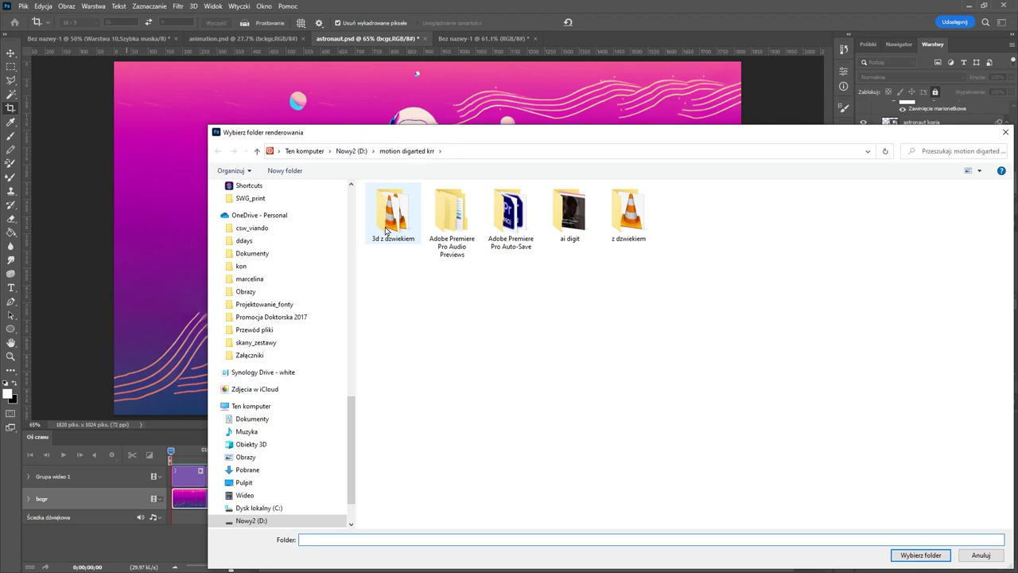
{"action": "left_click", "coordinate": [398, 275]}
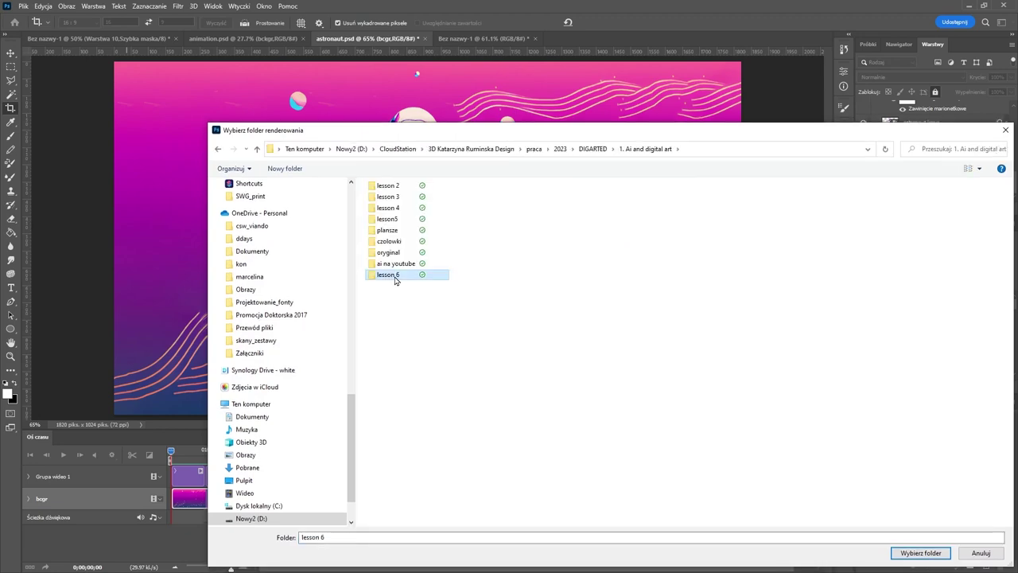
{"action": "left_click", "coordinate": [920, 552]}
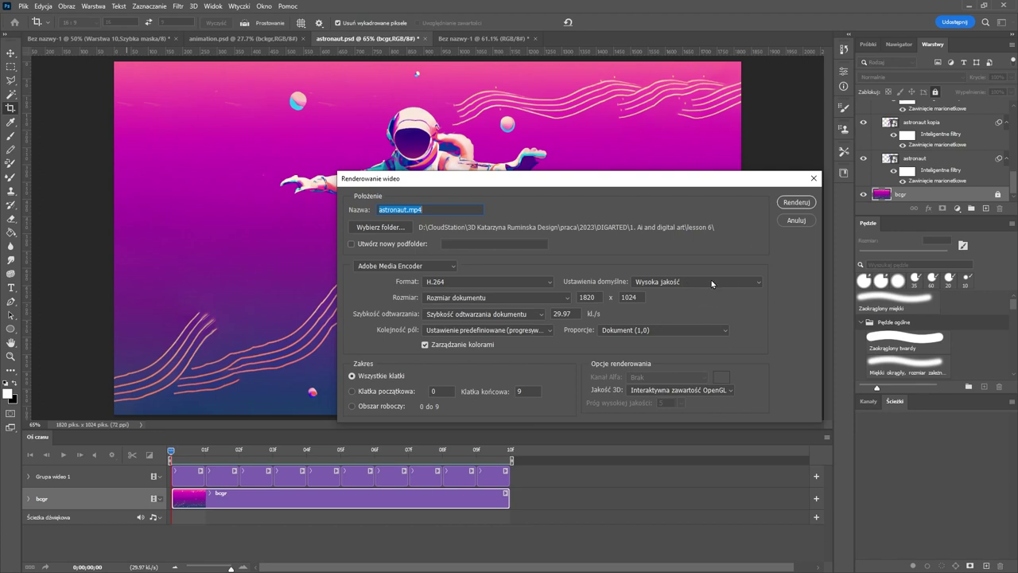
{"action": "left_click", "coordinate": [797, 203]}
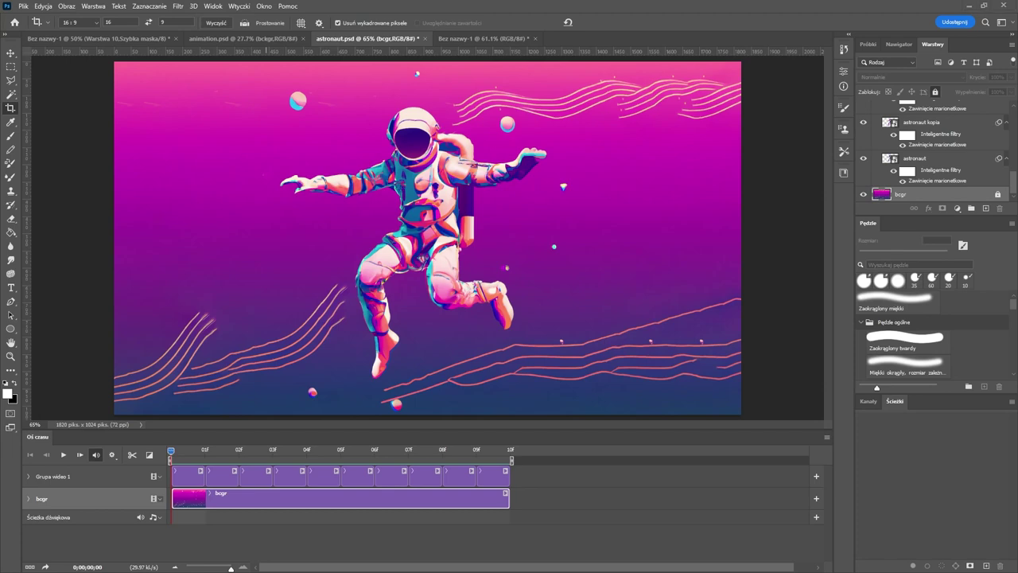
- Switch to File Explorer, open the lesson 6 folder, and view the rendered astronaut.mp4 in an enlarged VLC window
{"action": "key", "text": "alt+Tab"}
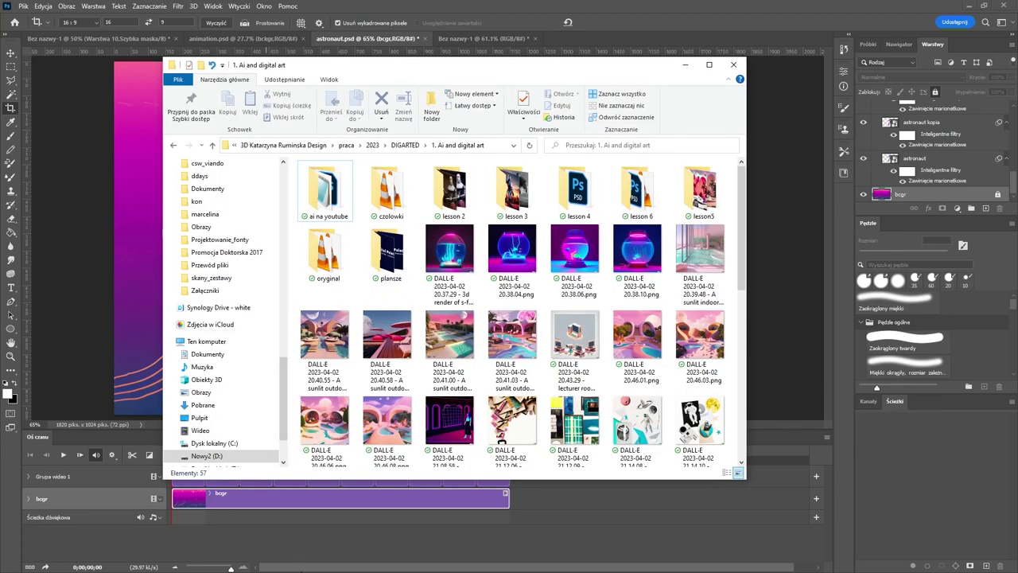
{"action": "double_click", "coordinate": [636, 193]}
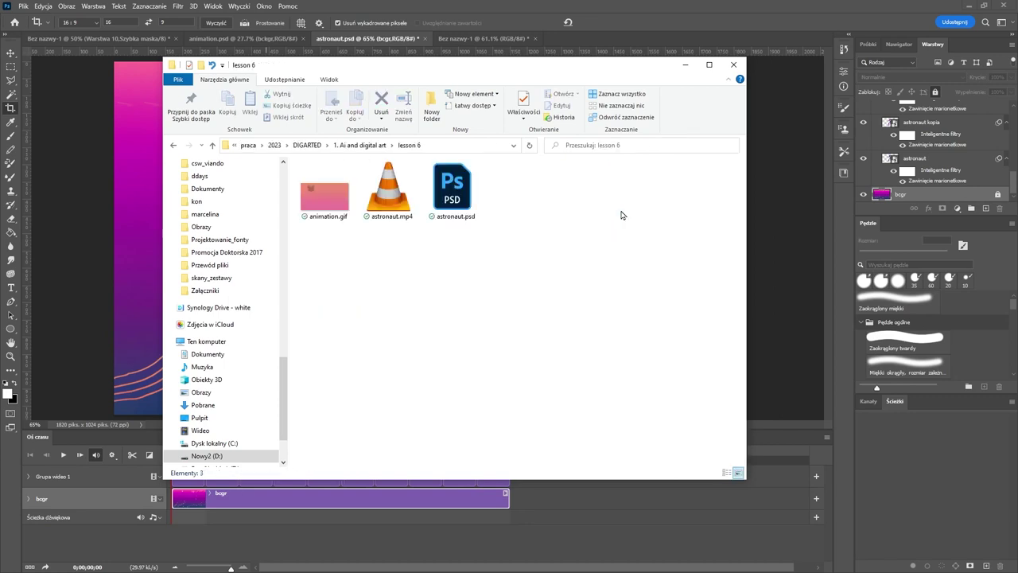
{"action": "double_click", "coordinate": [408, 208]}
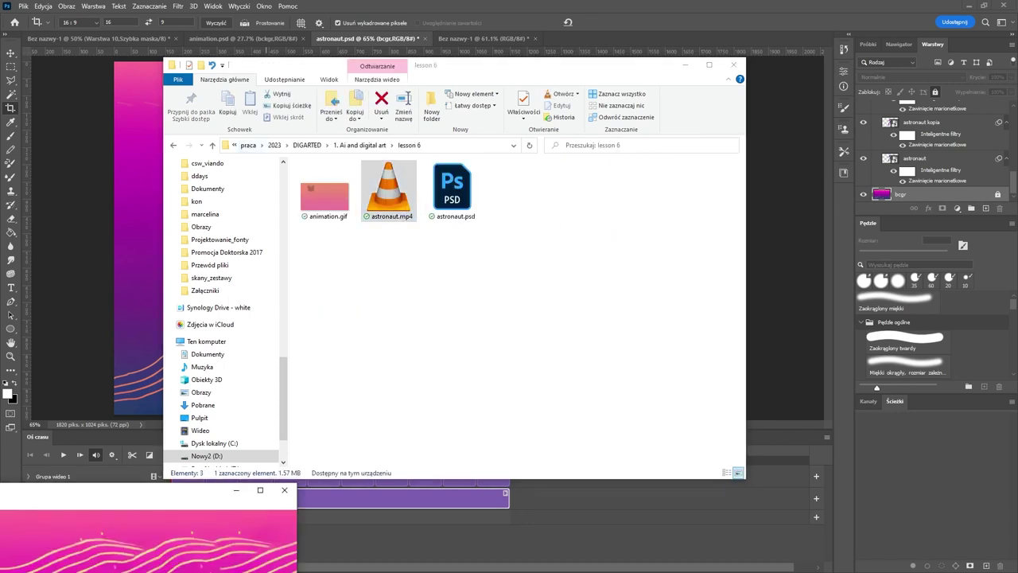
{"action": "left_click_drag", "start_coordinate": [0, 490], "coordinate": [545, 302]}
{"action": "double_click", "coordinate": [546, 302]}
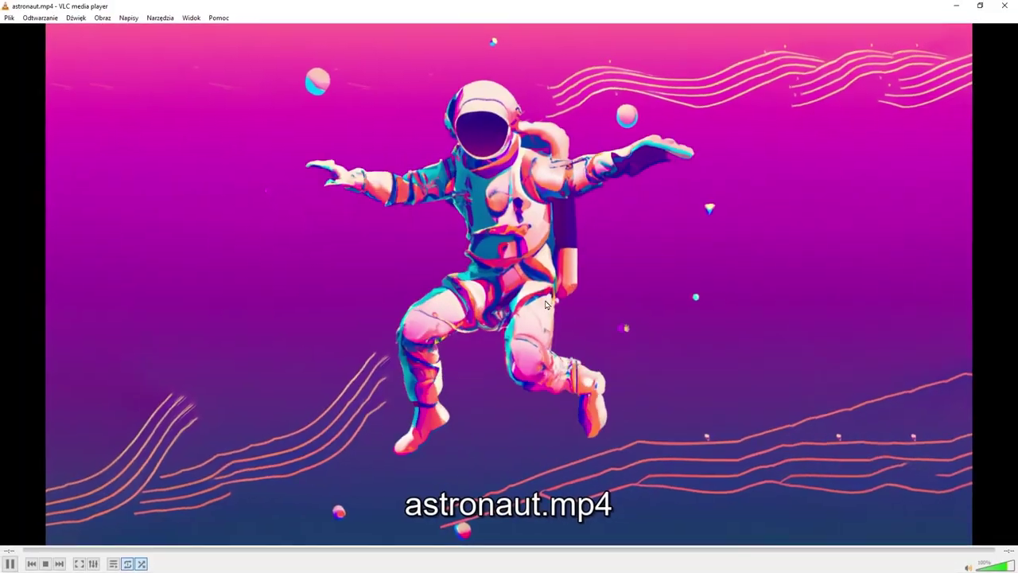
{"action": "double_click", "coordinate": [682, 270]}
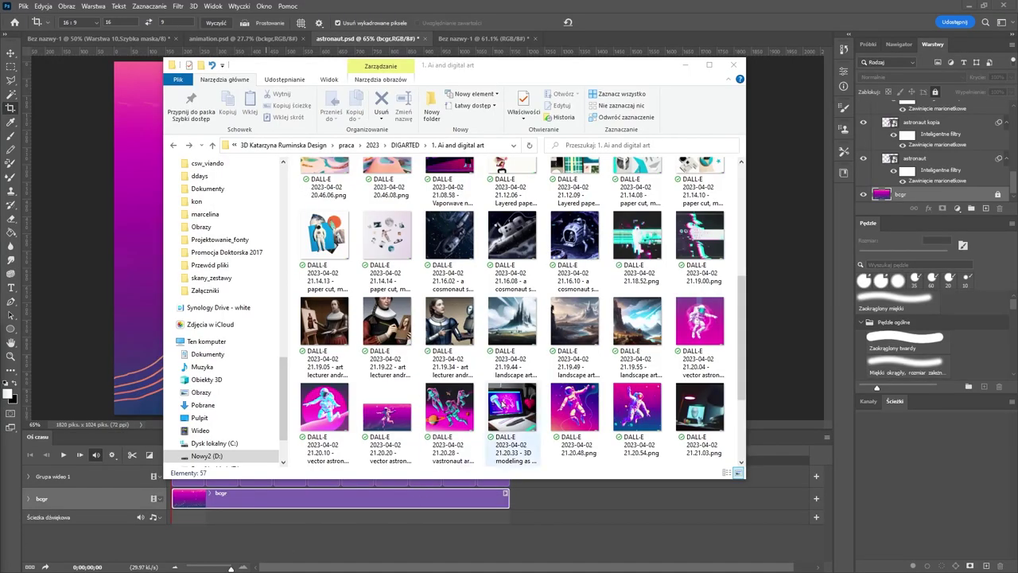
- Open the DALL-E 2023-04-02 21.20.28 image of the flying astronauts from the 1. Ai and digital art folder in Photoshop
{"action": "left_click", "coordinate": [453, 414]}
{"action": "right_click", "coordinate": [457, 419]}
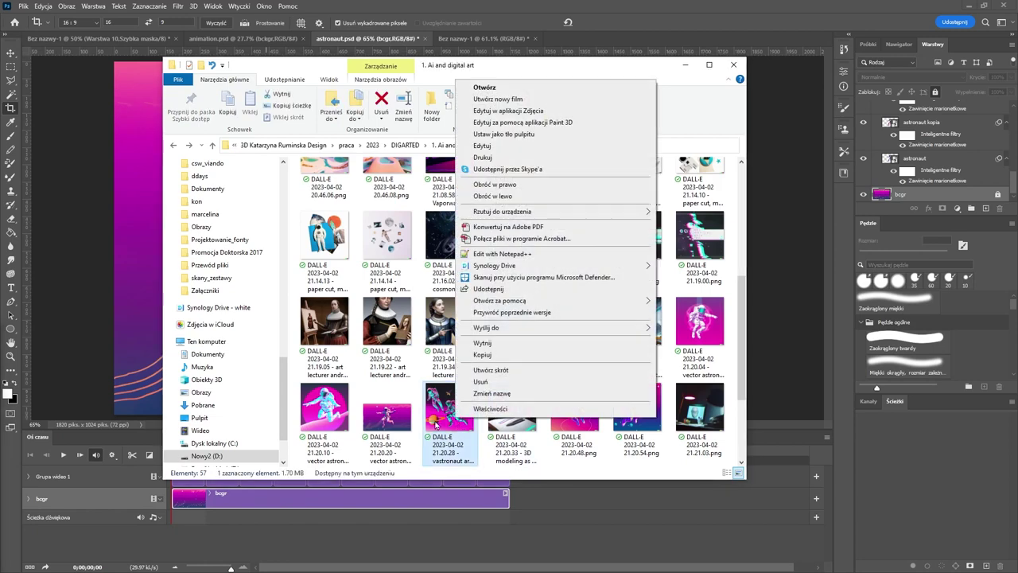
{"action": "mouse_move", "coordinate": [576, 303]}
{"action": "left_click", "coordinate": [706, 313]}
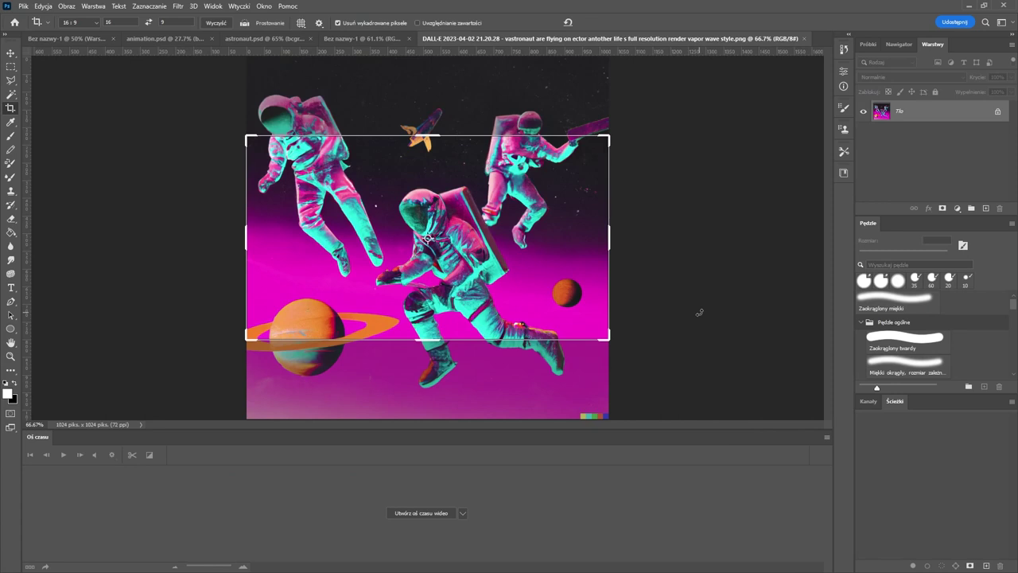
- Crop the astronaut image with the 1:1 (square) ratio and create a video timeline for it
{"action": "left_click", "coordinate": [83, 26]}
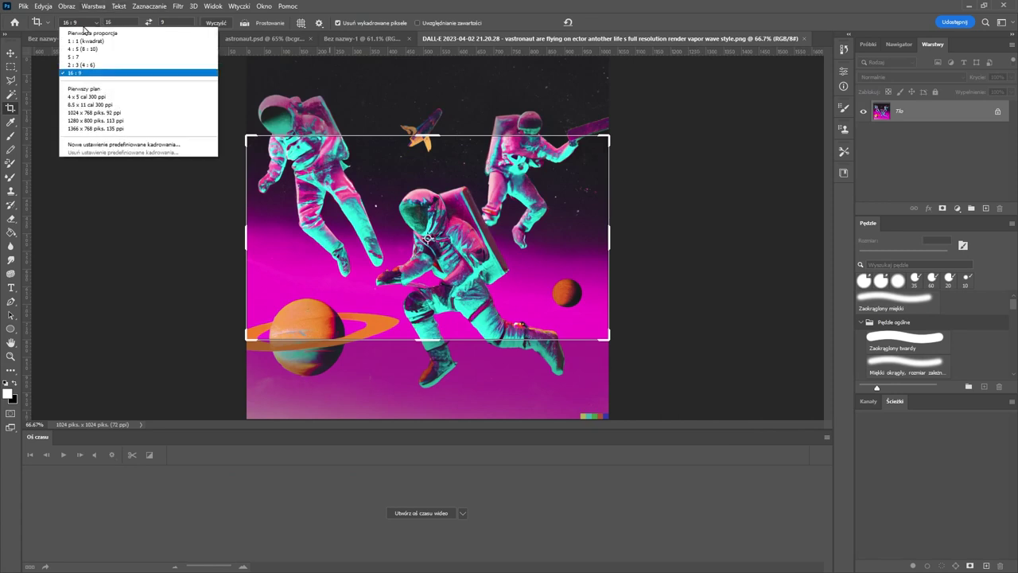
{"action": "left_click", "coordinate": [84, 63]}
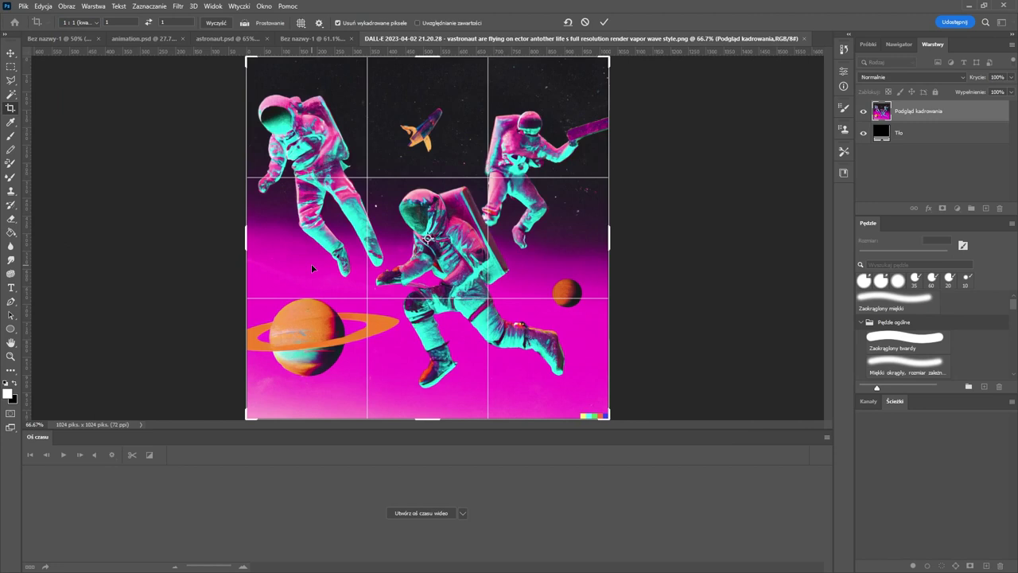
{"action": "key", "text": "Return"}
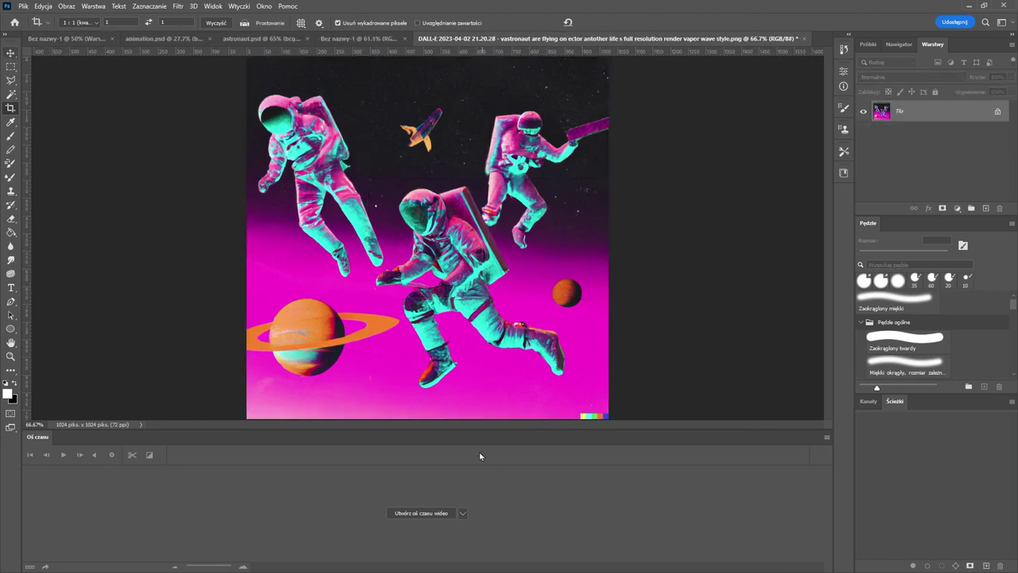
{"action": "left_click", "coordinate": [421, 513]}
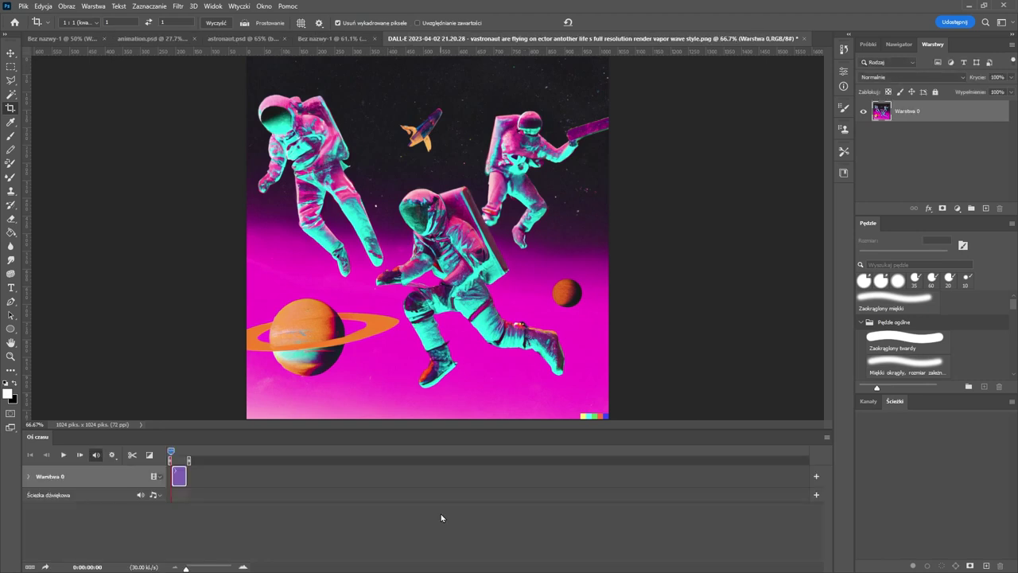
- Select the whole upper-left astronaut with the Quick Selection tool and copy it to a new layer
{"action": "scroll", "coordinate": [323, 374], "scroll_direction": "up", "scroll_amount": 1}
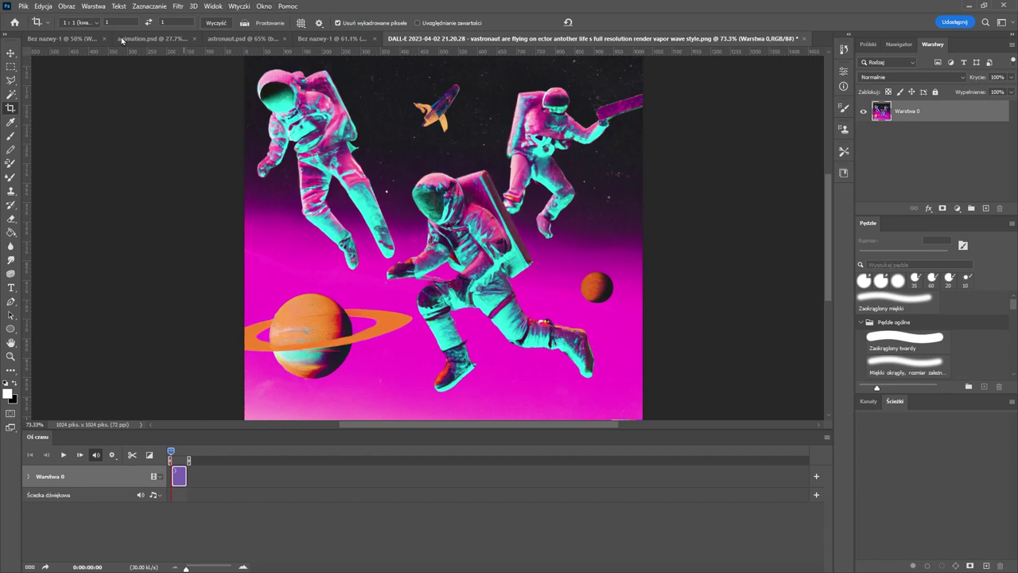
{"action": "key", "text": "w"}
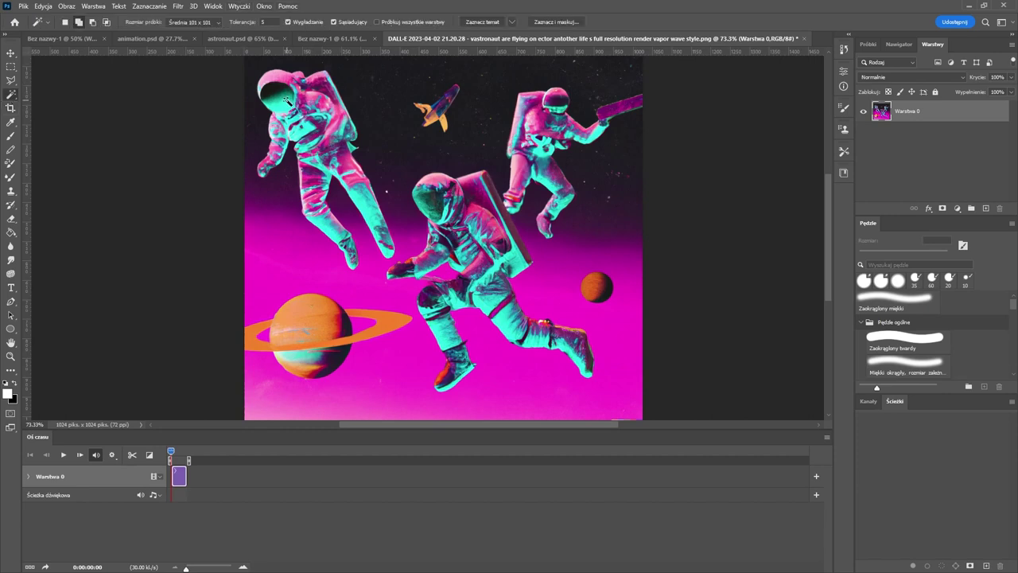
{"action": "left_click", "coordinate": [286, 101]}
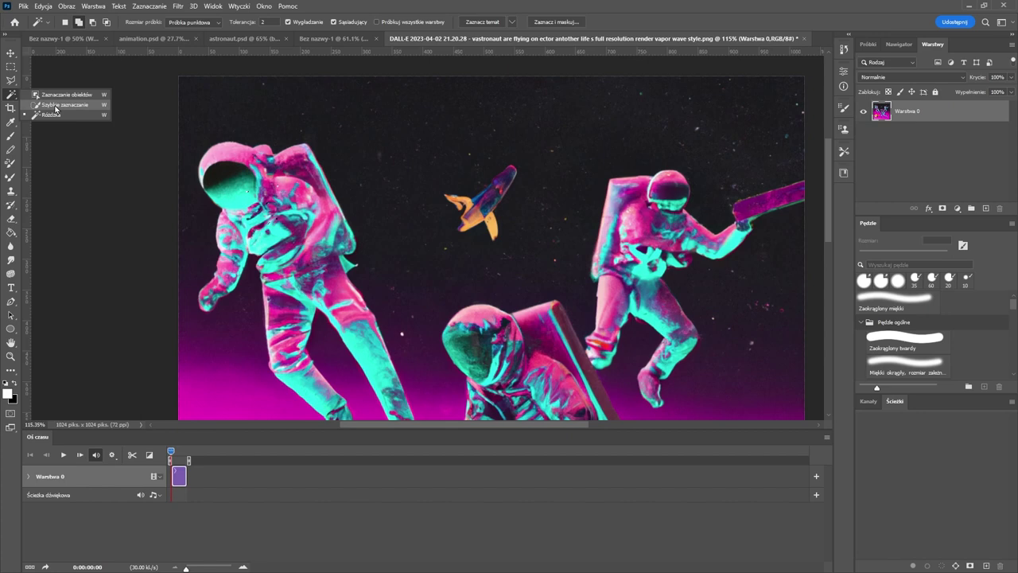
{"action": "left_click", "coordinate": [55, 106]}
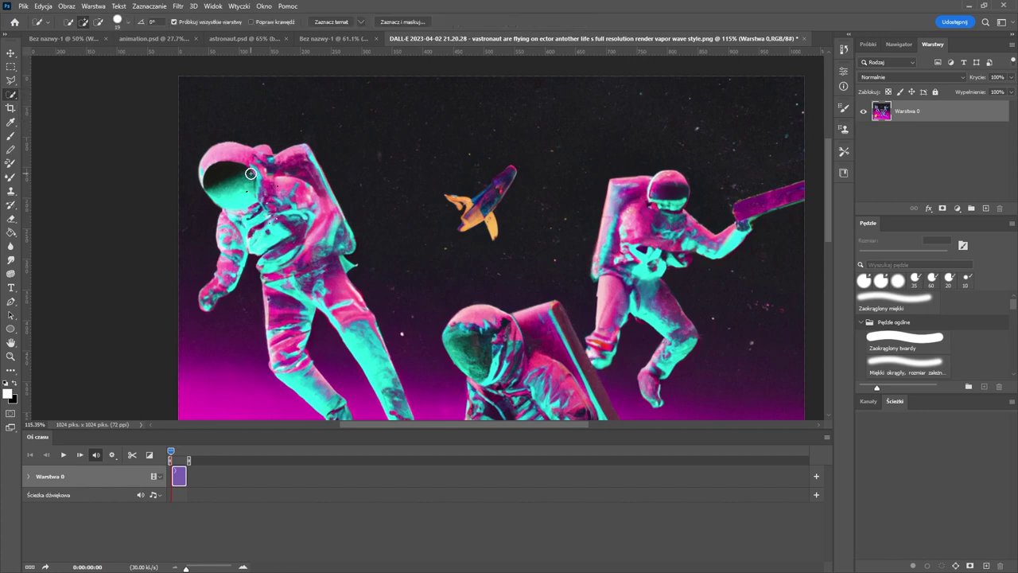
{"action": "mouse_move", "coordinate": [252, 173]}
{"action": "left_mouse_down"}
{"action": "mouse_move", "coordinate": [264, 211]}
{"action": "mouse_move", "coordinate": [257, 181]}
{"action": "mouse_move", "coordinate": [214, 152]}
{"action": "mouse_move", "coordinate": [297, 189]}
{"action": "mouse_move", "coordinate": [295, 165]}
{"action": "mouse_move", "coordinate": [305, 166]}
{"action": "mouse_move", "coordinate": [351, 322]}
{"action": "mouse_move", "coordinate": [329, 291]}
{"action": "mouse_move", "coordinate": [284, 271]}
{"action": "mouse_move", "coordinate": [298, 287]}
{"action": "mouse_move", "coordinate": [292, 372]}
{"action": "mouse_move", "coordinate": [318, 387]}
{"action": "mouse_move", "coordinate": [261, 276]}
{"action": "mouse_move", "coordinate": [210, 288]}
{"action": "mouse_move", "coordinate": [208, 300]}
{"action": "mouse_move", "coordinate": [236, 235]}
{"action": "left_mouse_up"}
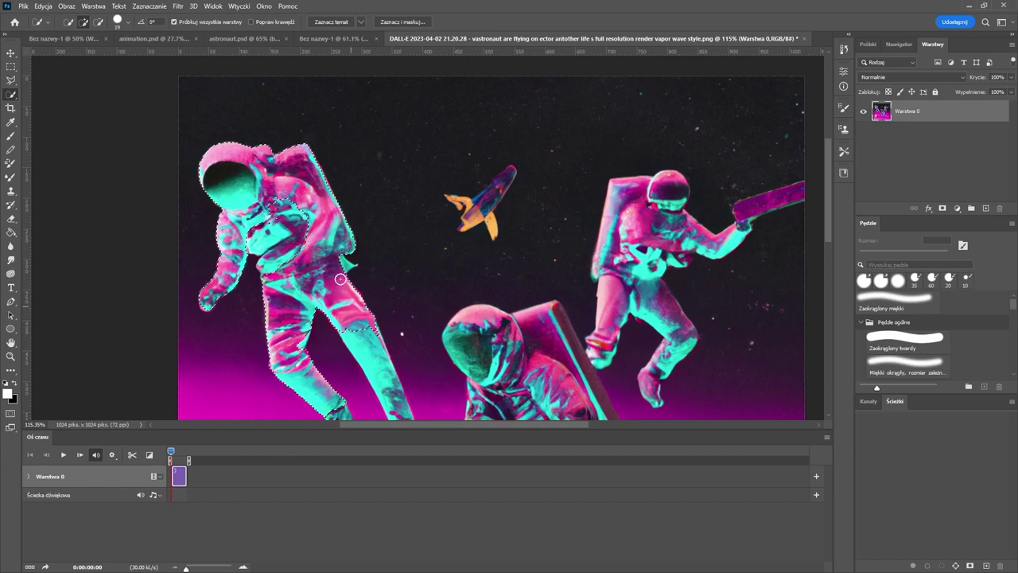
{"action": "left_click_drag", "start_coordinate": [341, 279], "coordinate": [331, 193]}
{"action": "left_click_drag", "start_coordinate": [240, 153], "coordinate": [230, 160]}
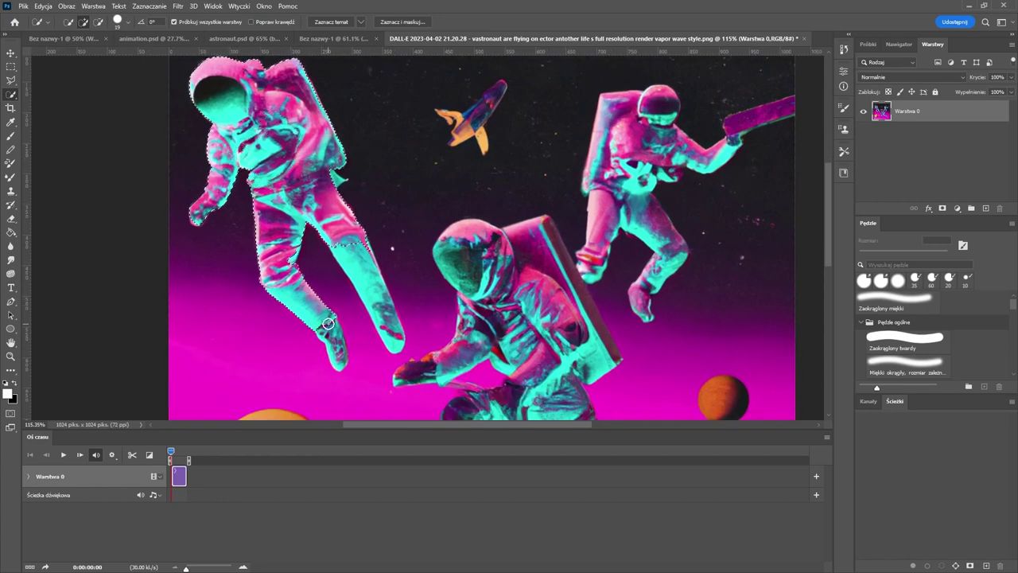
{"action": "left_click_drag", "start_coordinate": [328, 323], "coordinate": [338, 362]}
{"action": "mouse_move", "coordinate": [346, 251]}
{"action": "left_mouse_down"}
{"action": "mouse_move", "coordinate": [358, 275]}
{"action": "mouse_move", "coordinate": [382, 282]}
{"action": "left_mouse_up"}
{"action": "key", "text": "ctrl+j"}
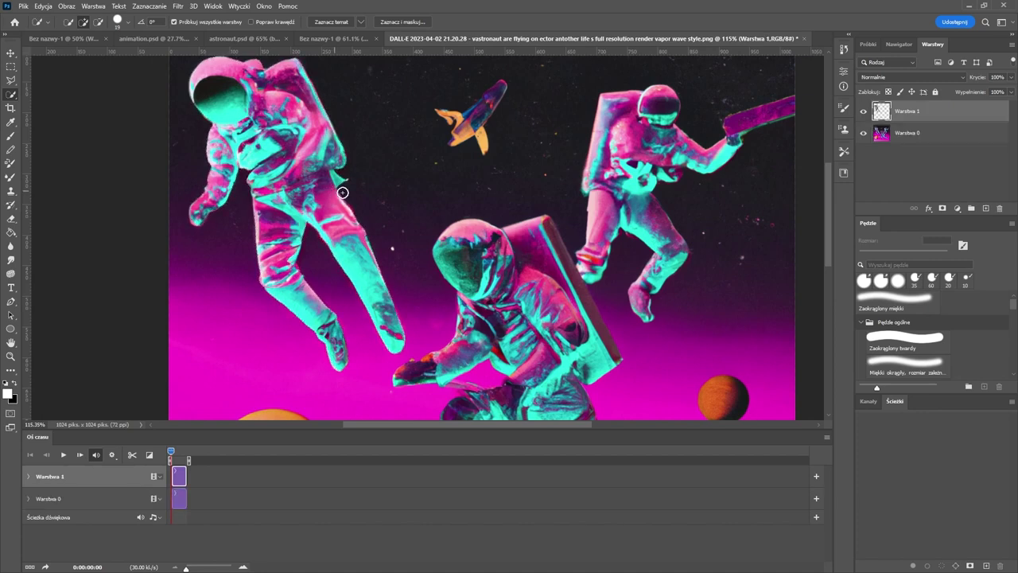
- Select the upper-right astronaut on the Warstwa 0 layer with the Quick Selection tool
{"action": "left_click_drag", "start_coordinate": [611, 143], "coordinate": [459, 193]}
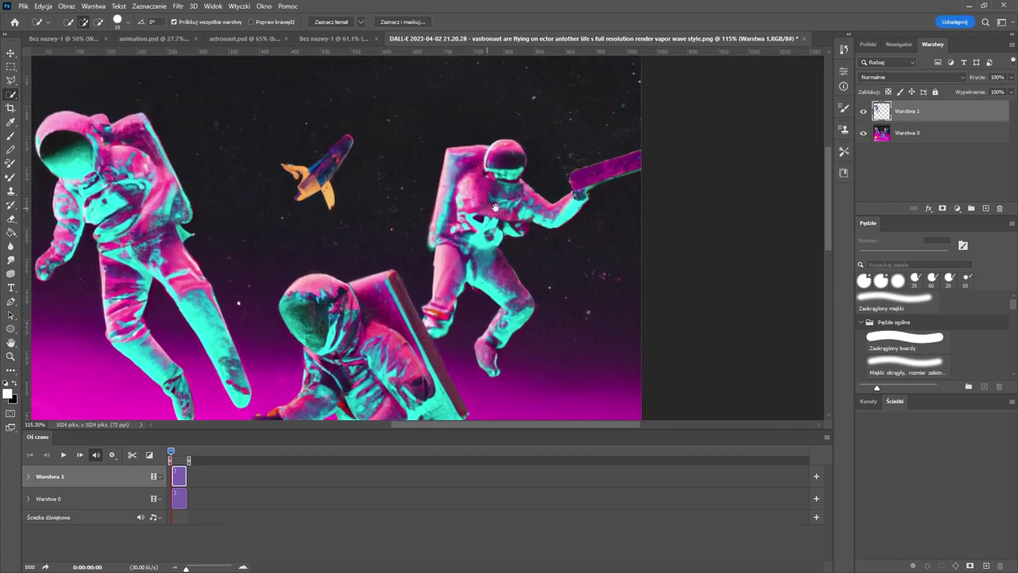
{"action": "left_click", "coordinate": [912, 139]}
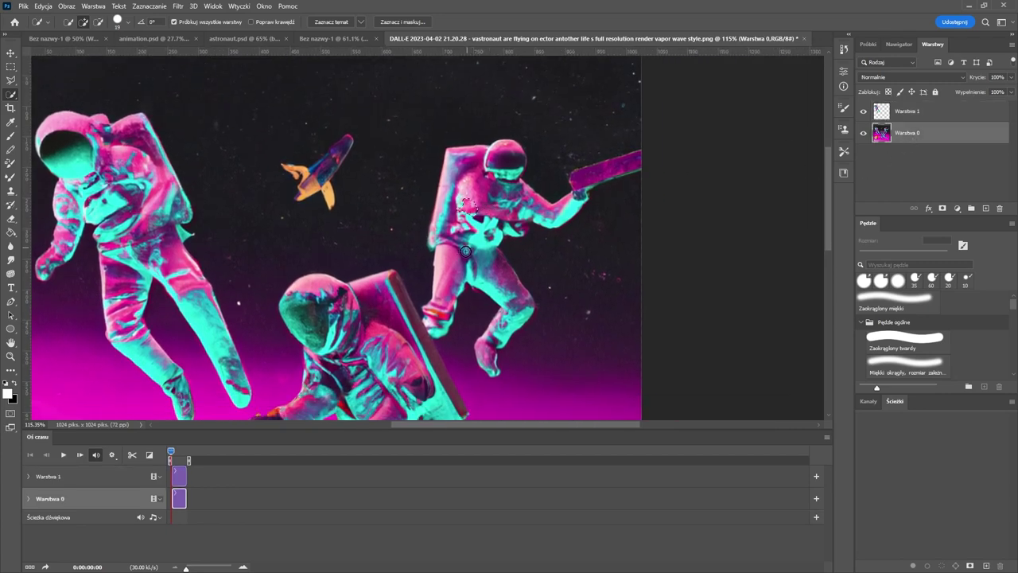
{"action": "mouse_move", "coordinate": [443, 314]}
{"action": "left_mouse_down"}
{"action": "mouse_move", "coordinate": [436, 320]}
{"action": "mouse_move", "coordinate": [457, 232]}
{"action": "mouse_move", "coordinate": [439, 250]}
{"action": "mouse_move", "coordinate": [451, 170]}
{"action": "mouse_move", "coordinate": [488, 157]}
{"action": "mouse_move", "coordinate": [519, 205]}
{"action": "mouse_move", "coordinate": [556, 211]}
{"action": "mouse_move", "coordinate": [584, 194]}
{"action": "mouse_move", "coordinate": [570, 207]}
{"action": "left_mouse_up"}
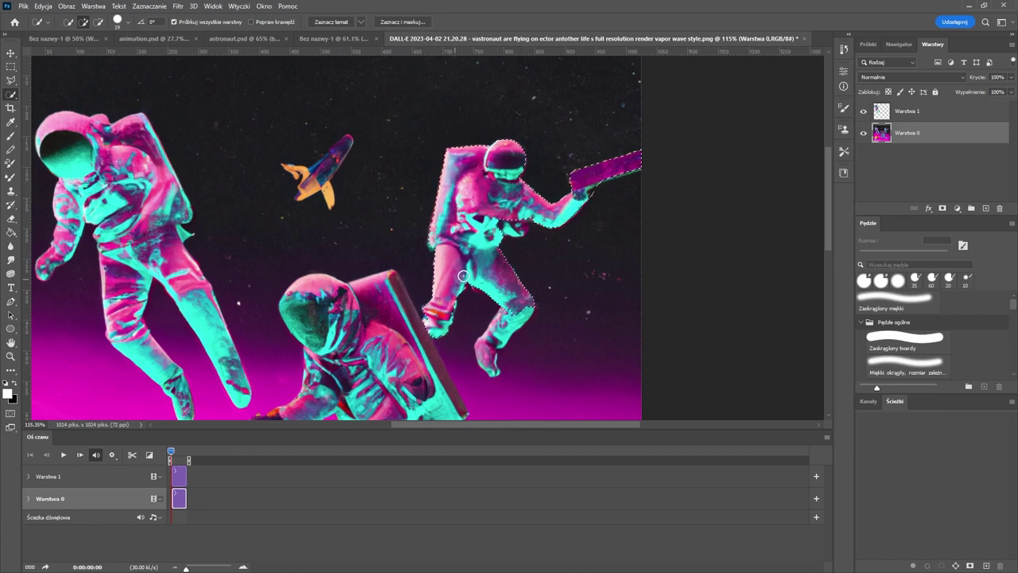
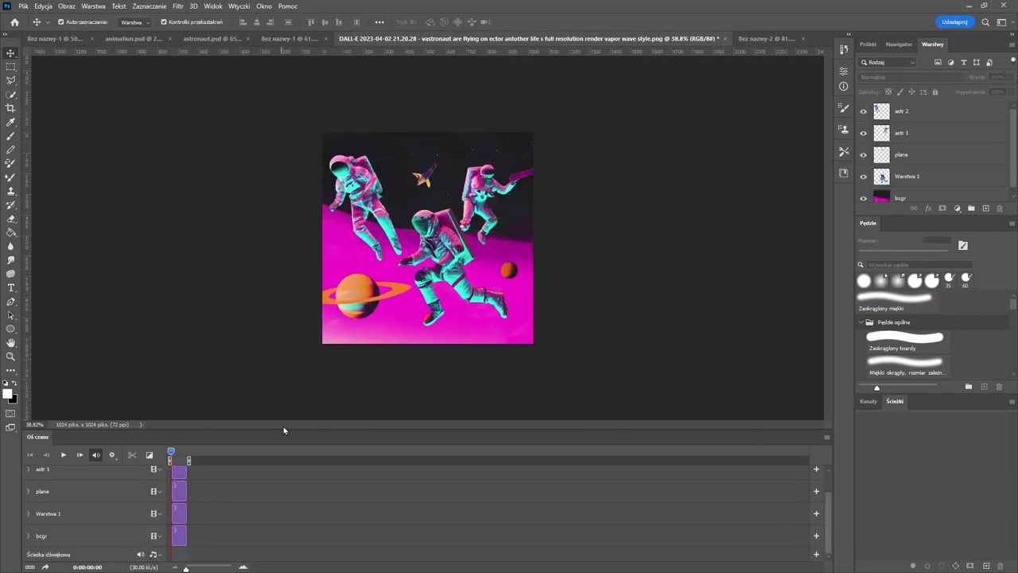
- Enlarge the timeline area to show all tracks and lock the bcgr background layer
{"action": "left_click_drag", "start_coordinate": [285, 430], "coordinate": [291, 394]}
{"action": "left_click", "coordinate": [73, 526]}
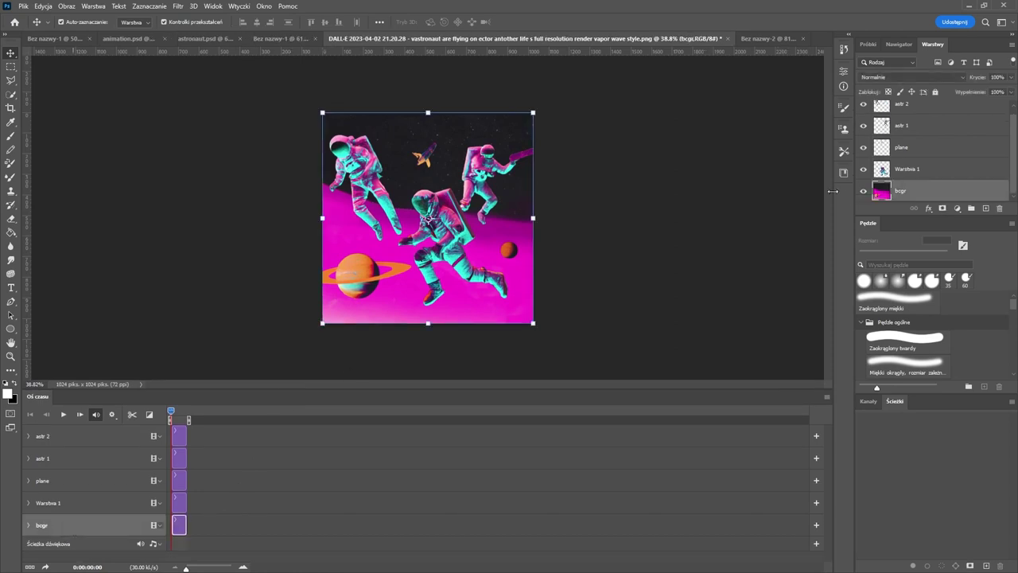
{"action": "left_click", "coordinate": [935, 92]}
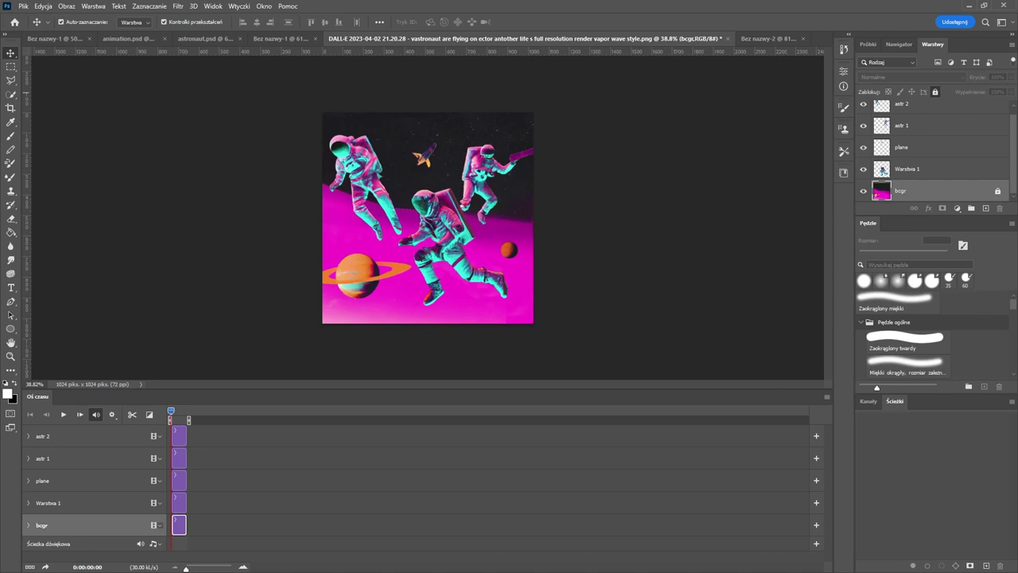
- Create a video group from the Warstwa 1 track, move the Warstwa 1 layer into it, and name the group astr
{"action": "left_click", "coordinate": [74, 494]}
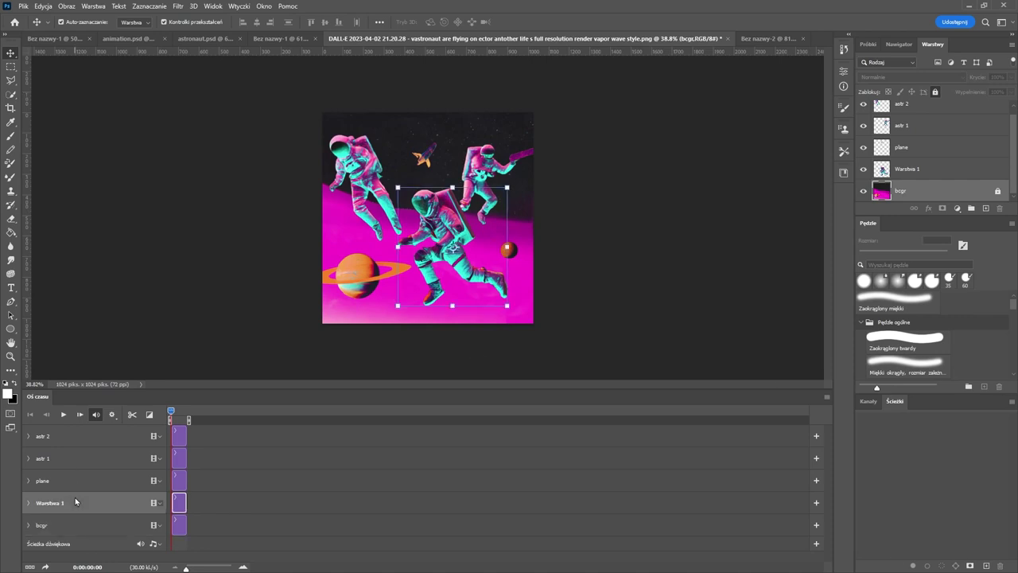
{"action": "left_click", "coordinate": [159, 506]}
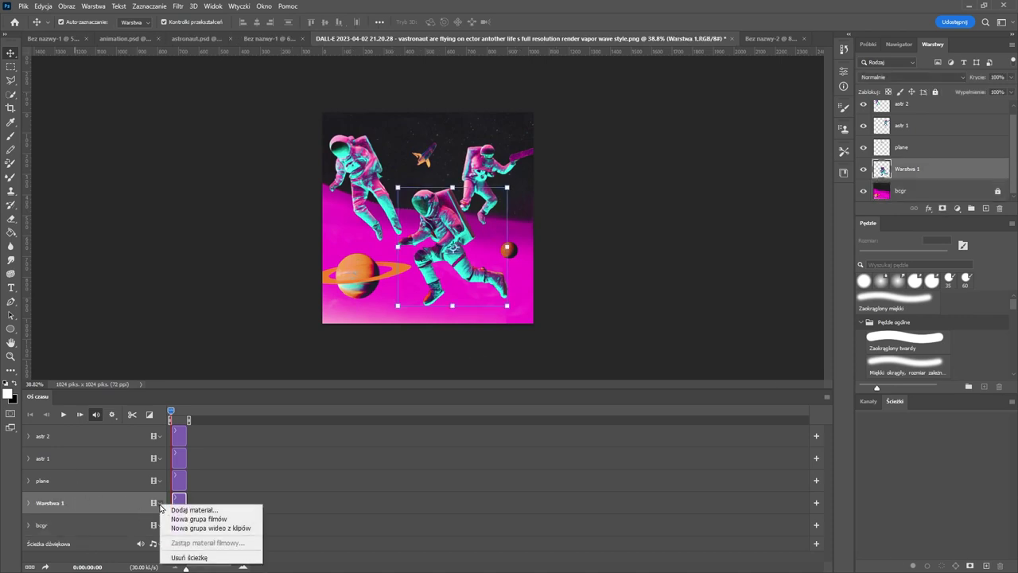
{"action": "left_click", "coordinate": [195, 519]}
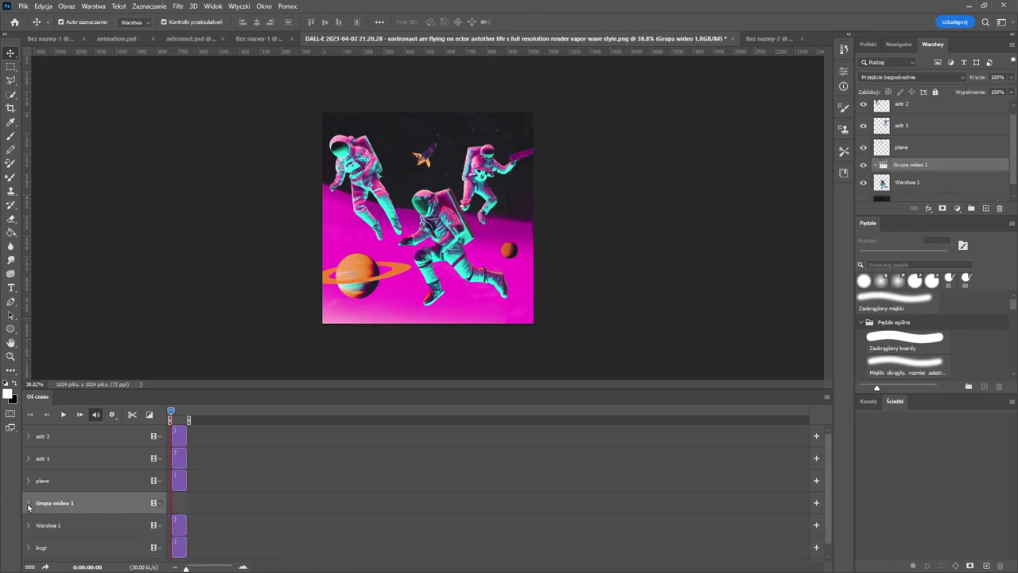
{"action": "left_click", "coordinate": [28, 503]}
{"action": "left_click_drag", "start_coordinate": [906, 182], "coordinate": [909, 152]}
{"action": "double_click", "coordinate": [907, 165]}
{"action": "type", "text": "astr"}
- Create a video group named plane for the plane layer and add another video group for the astr 1 layer
{"action": "left_click", "coordinate": [159, 482]}
{"action": "left_click", "coordinate": [199, 495]}
{"action": "double_click", "coordinate": [909, 152]}
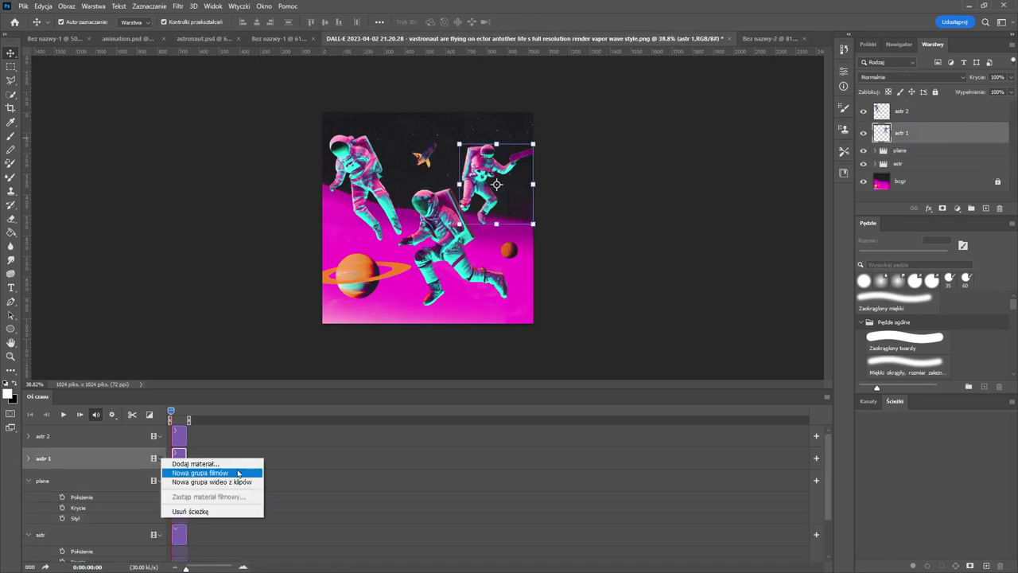
{"action": "left_click", "coordinate": [238, 472]}
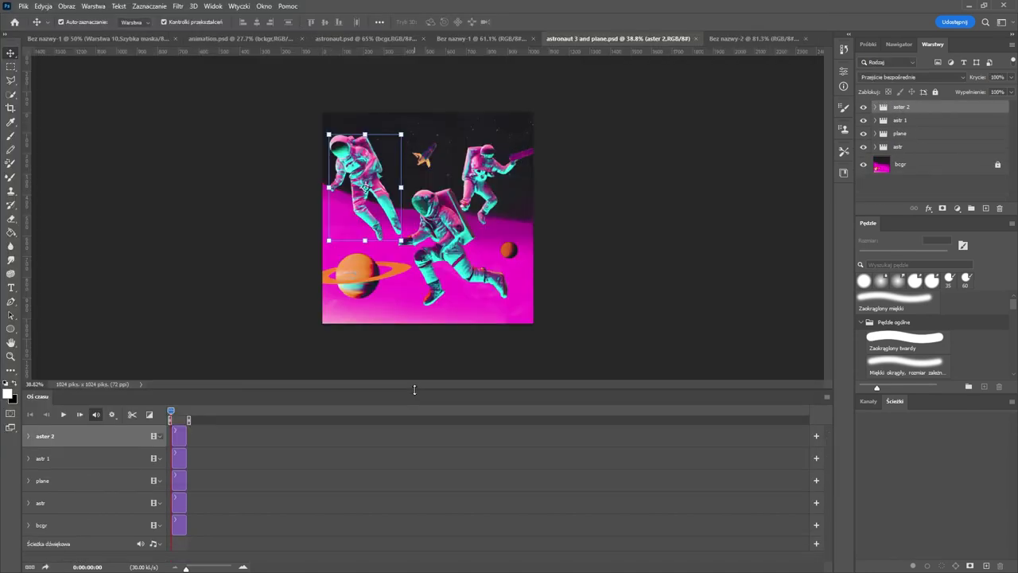
- Stretch the timeline scale and lock the astr, astr 1 and aster 2 groups, keeping the plane group editable
{"action": "left_click", "coordinate": [205, 566]}
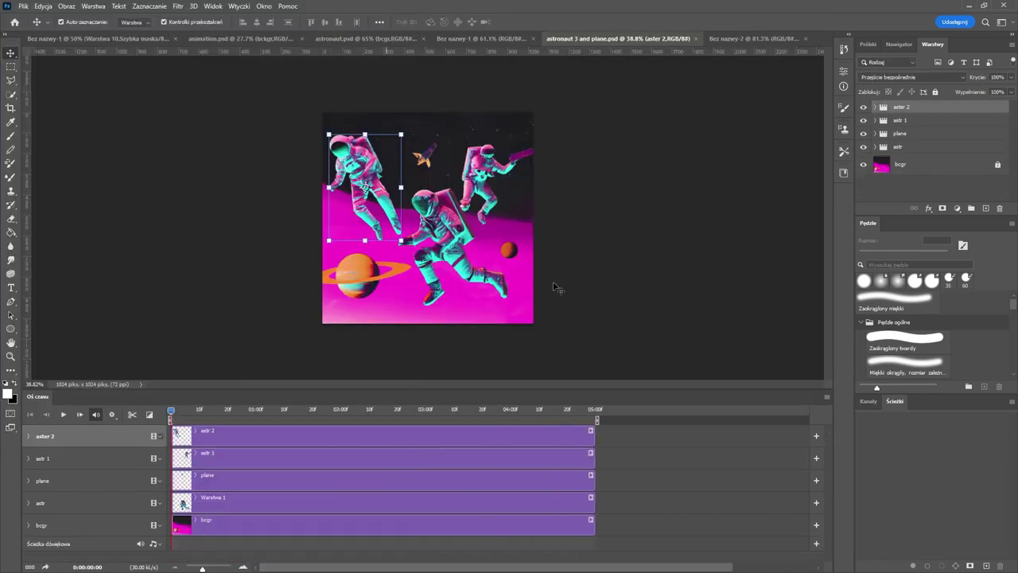
{"action": "scroll", "coordinate": [439, 146], "scroll_direction": "up", "scroll_amount": 3}
{"action": "left_click", "coordinate": [421, 125]}
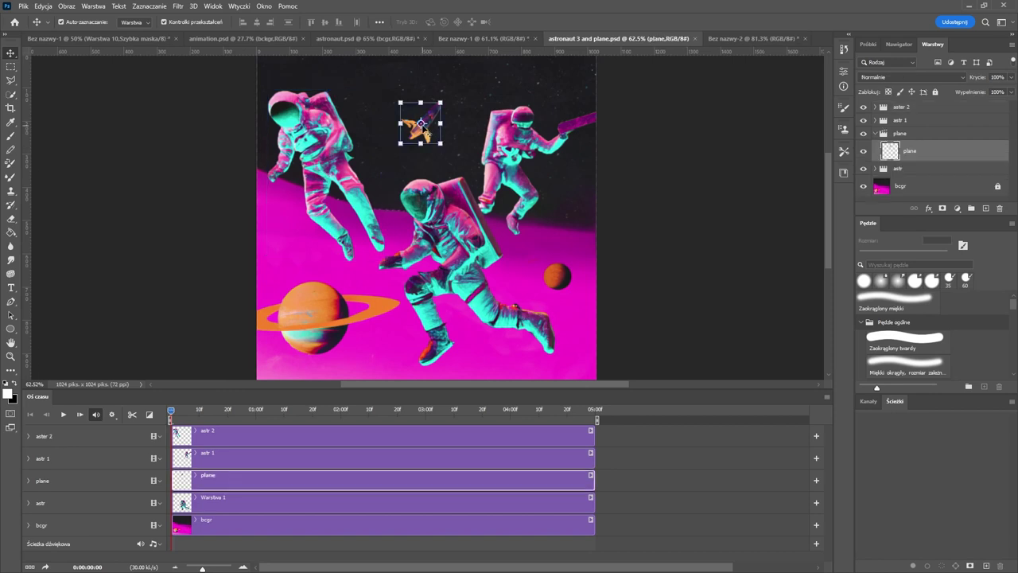
{"action": "left_click", "coordinate": [931, 169]}
{"action": "left_click", "coordinate": [922, 134]}
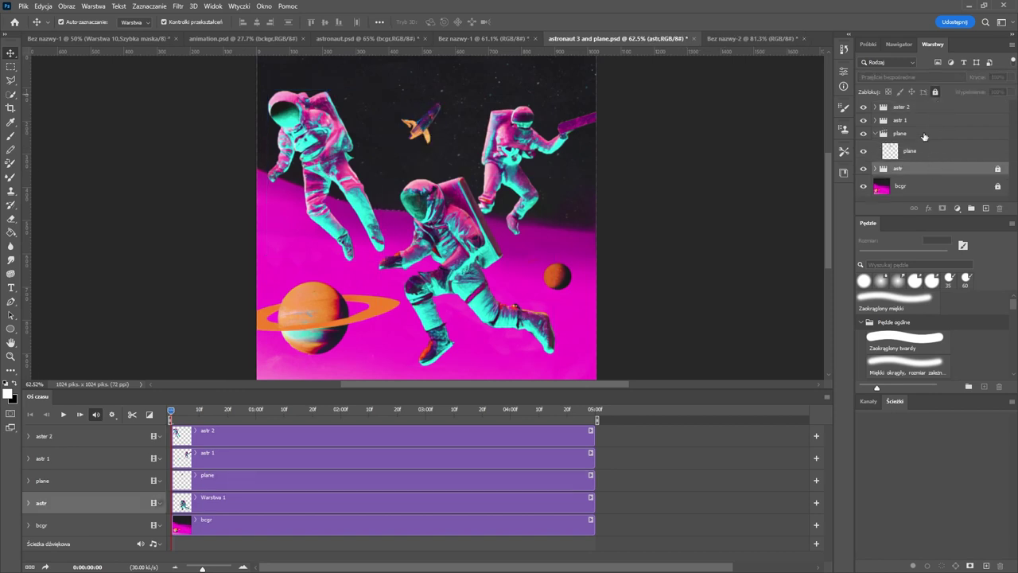
{"action": "left_click", "coordinate": [922, 120]}
{"action": "left_click", "coordinate": [935, 92]}
{"action": "left_click", "coordinate": [923, 107]}
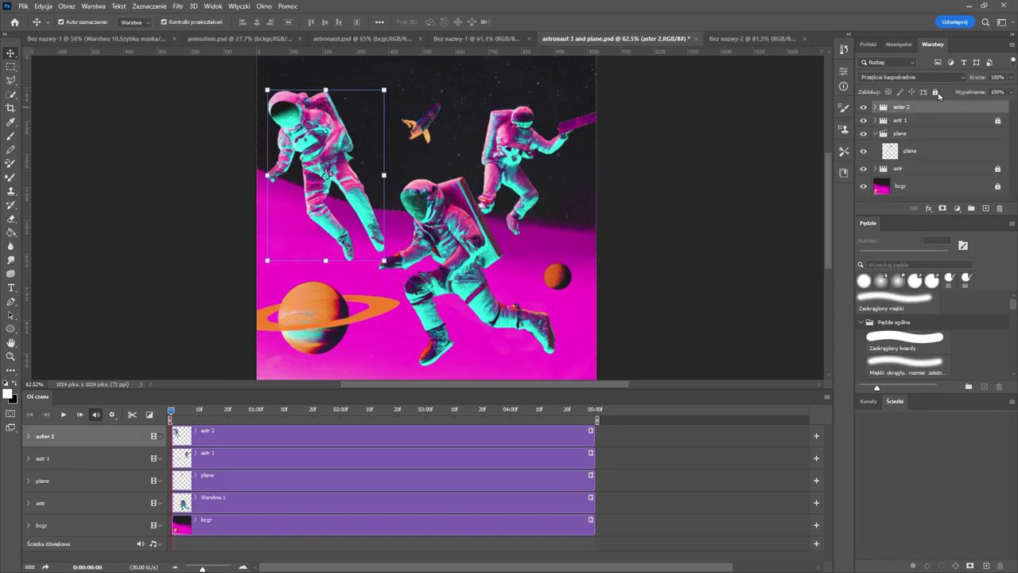
{"action": "left_click", "coordinate": [935, 91]}
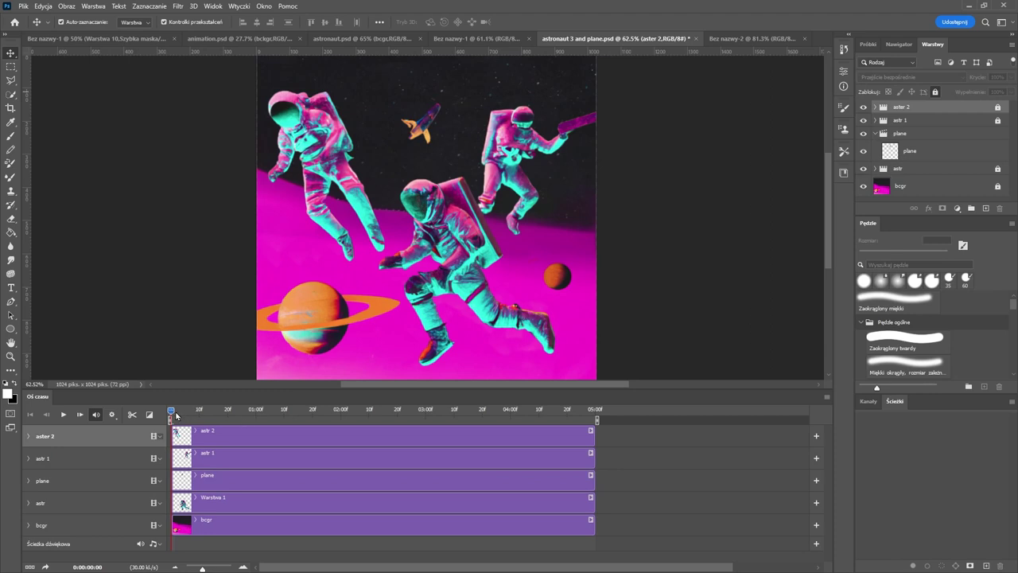
- Split the plane clip repeatedly from frame 7 to 0:00:02:13, moving the rocket stepwise to the image's upper-right corner
{"action": "left_click_drag", "start_coordinate": [176, 415], "coordinate": [182, 413]}
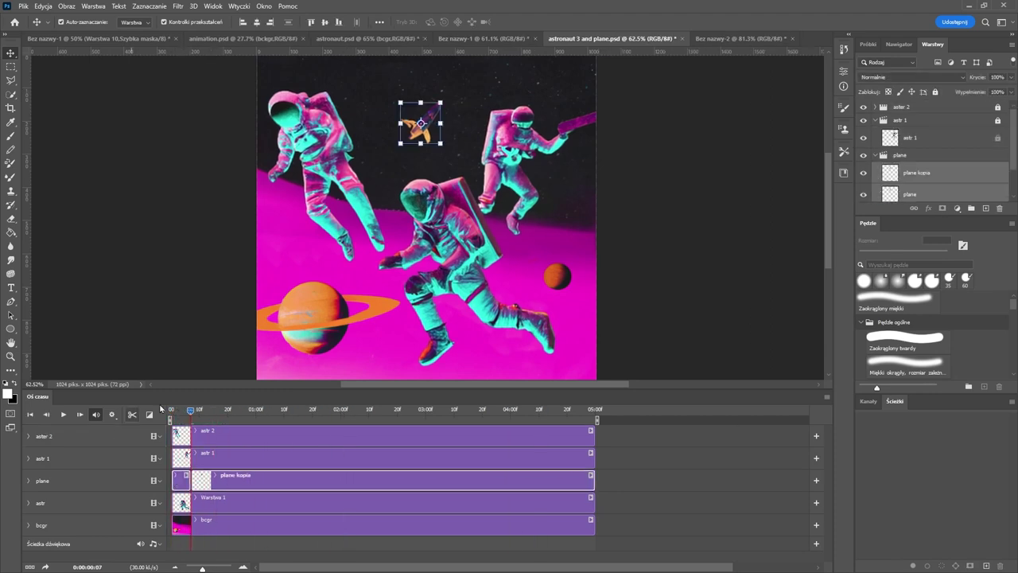
{"action": "left_click_drag", "start_coordinate": [419, 119], "coordinate": [529, 79]}
{"action": "left_click", "coordinate": [565, 22]}
{"action": "left_click", "coordinate": [132, 414]}
{"action": "left_click", "coordinate": [132, 414]}
{"action": "left_click", "coordinate": [132, 415]}
{"action": "left_click", "coordinate": [132, 415]}
{"action": "scroll", "coordinate": [438, 155], "scroll_direction": "down", "scroll_amount": 1}
{"action": "left_click_drag", "start_coordinate": [333, 411], "coordinate": [377, 410]}
{"action": "left_click", "coordinate": [132, 415]}
{"action": "left_click_drag", "start_coordinate": [544, 80], "coordinate": [552, 73]}
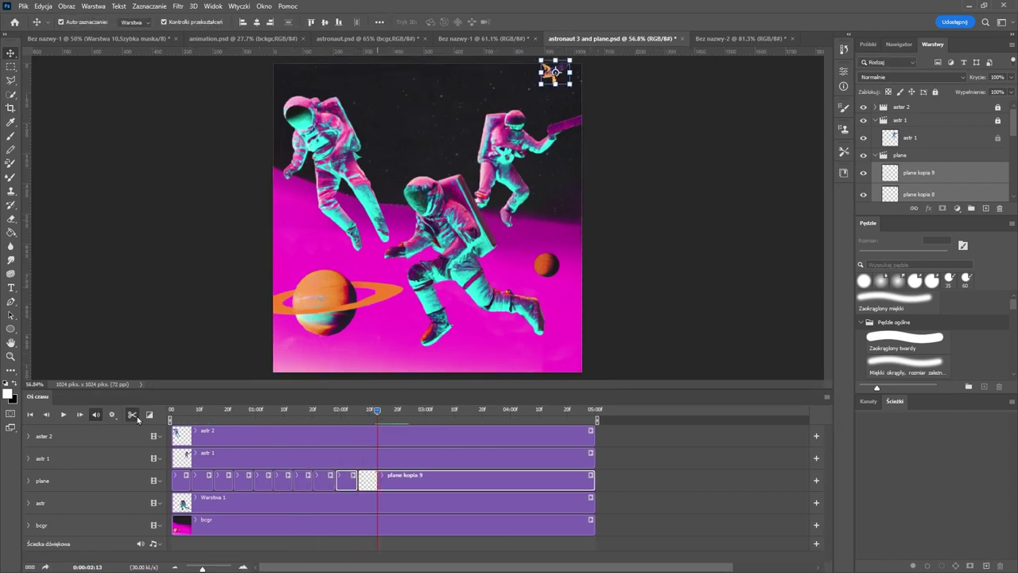
- Split the plane clip further, move the rocket down past the image's right edge, and transform it to face left
{"action": "left_click", "coordinate": [132, 414]}
{"action": "scroll", "coordinate": [556, 79], "scroll_direction": "down", "scroll_amount": 1}
{"action": "left_click_drag", "start_coordinate": [423, 411], "coordinate": [171, 410]}
{"action": "left_click", "coordinate": [132, 414]}
{"action": "left_click_drag", "start_coordinate": [582, 66], "coordinate": [602, 225]}
{"action": "right_click", "coordinate": [536, 244]}
{"action": "left_click", "coordinate": [589, 454]}
{"action": "key", "text": "Return"}
- Split the plane clip up to 0:00:04:27 and move the rocket left into the image, just above the small planet
{"action": "left_click", "coordinate": [132, 415]}
{"action": "left_click_drag", "start_coordinate": [508, 411], "coordinate": [586, 410]}
{"action": "left_click", "coordinate": [132, 414]}
{"action": "left_click_drag", "start_coordinate": [561, 232], "coordinate": [527, 238]}
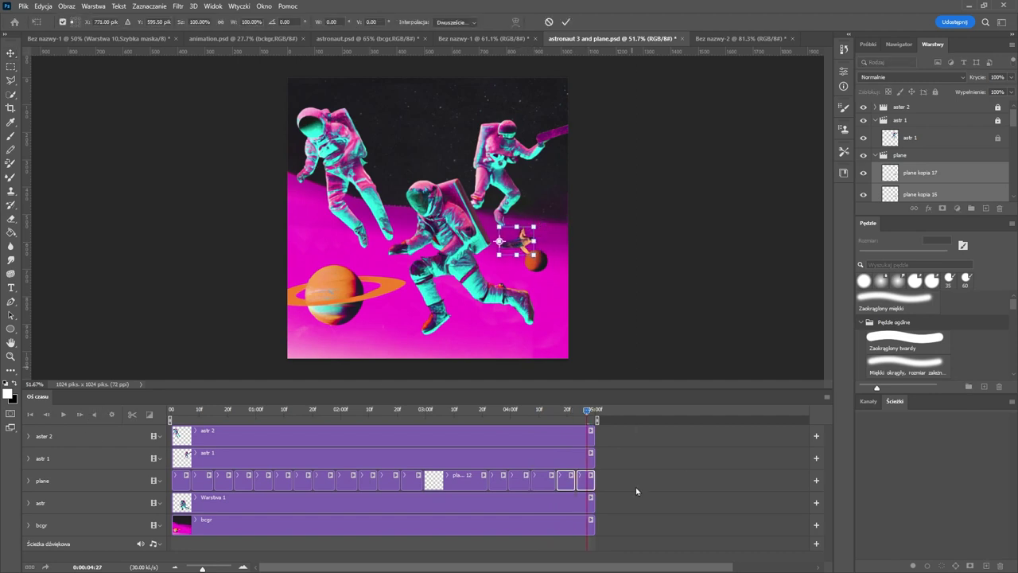
{"action": "left_click", "coordinate": [566, 22]}
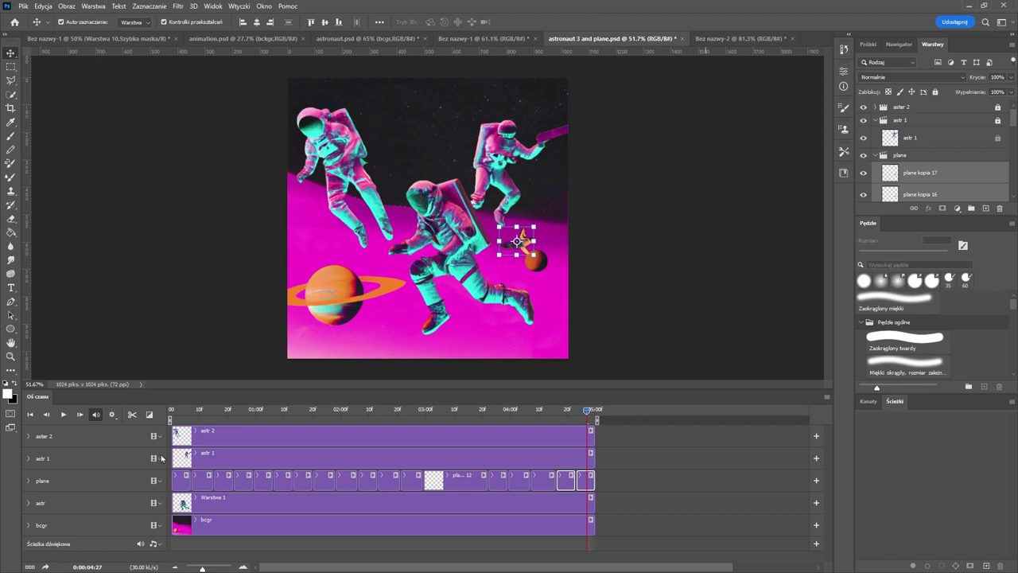
- Turn on looped playback and play the rocket animation from the first frame
{"action": "left_click", "coordinate": [113, 415]}
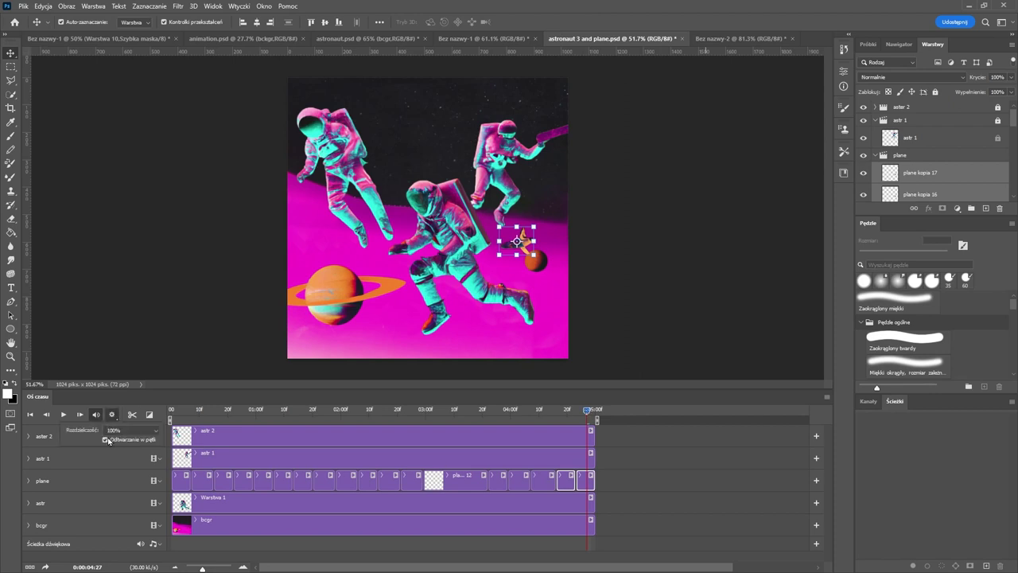
{"action": "left_click", "coordinate": [699, 475]}
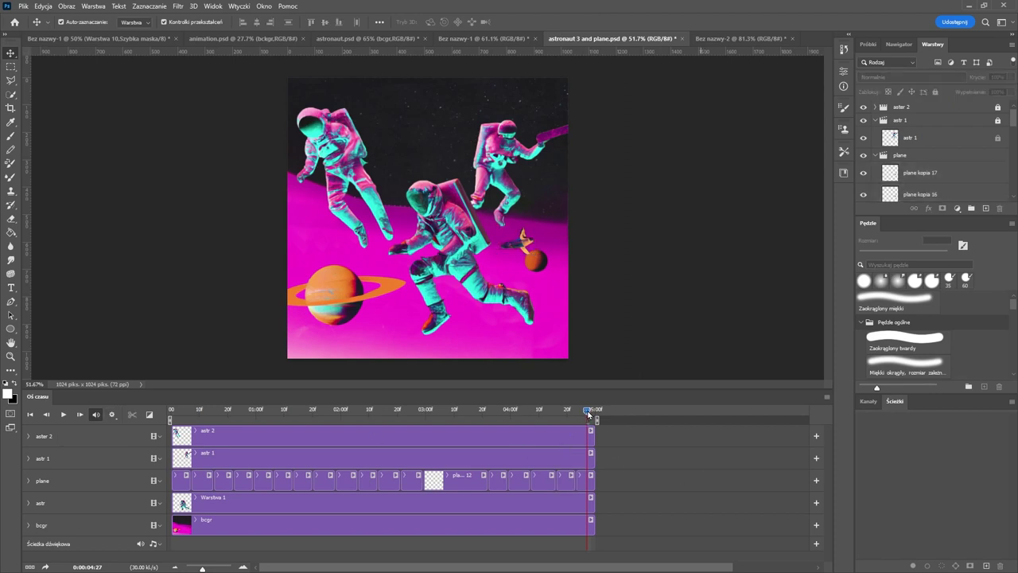
{"action": "left_click_drag", "start_coordinate": [589, 411], "coordinate": [99, 433]}
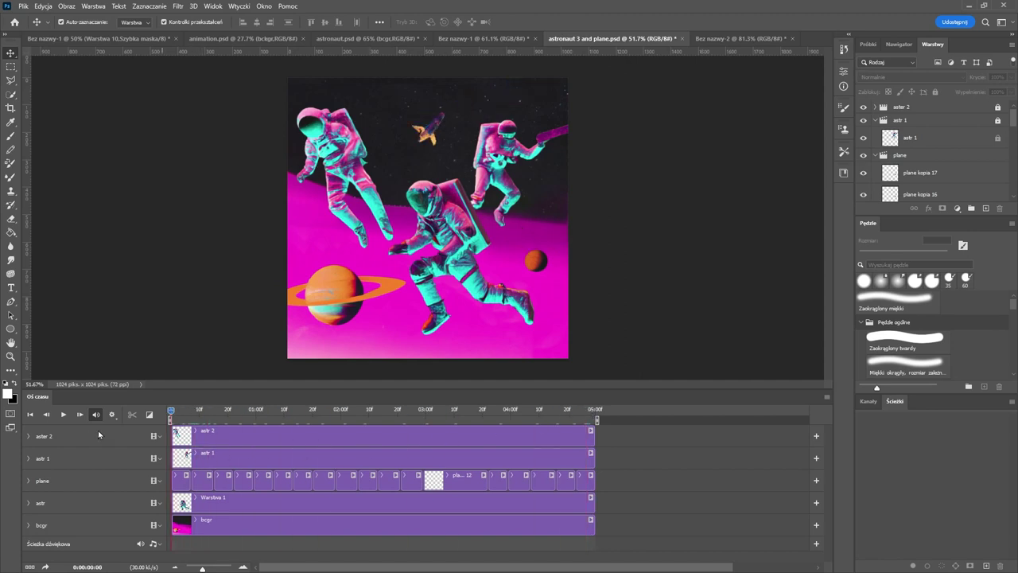
{"action": "key", "text": "space"}
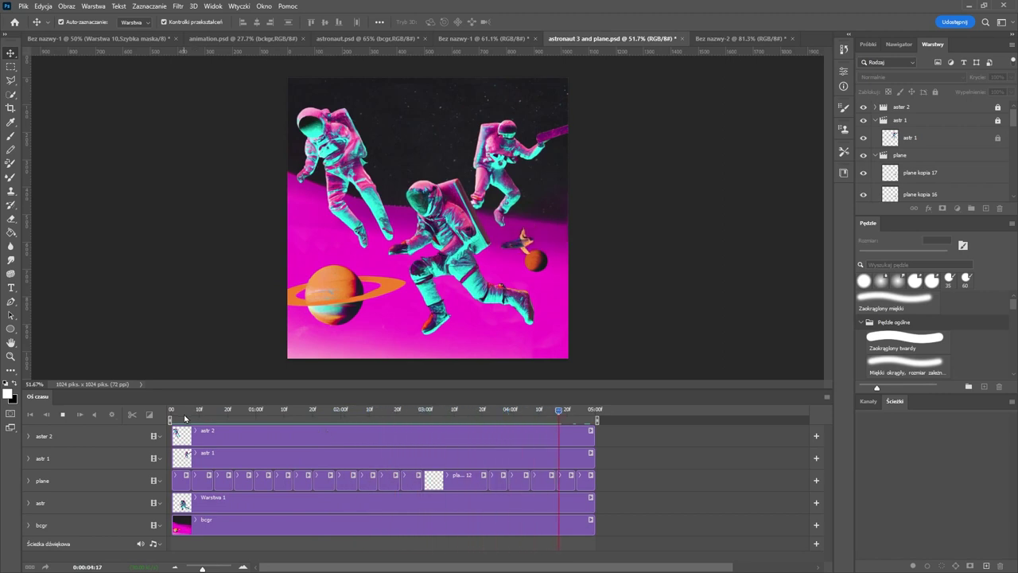
{"action": "key", "text": "space"}
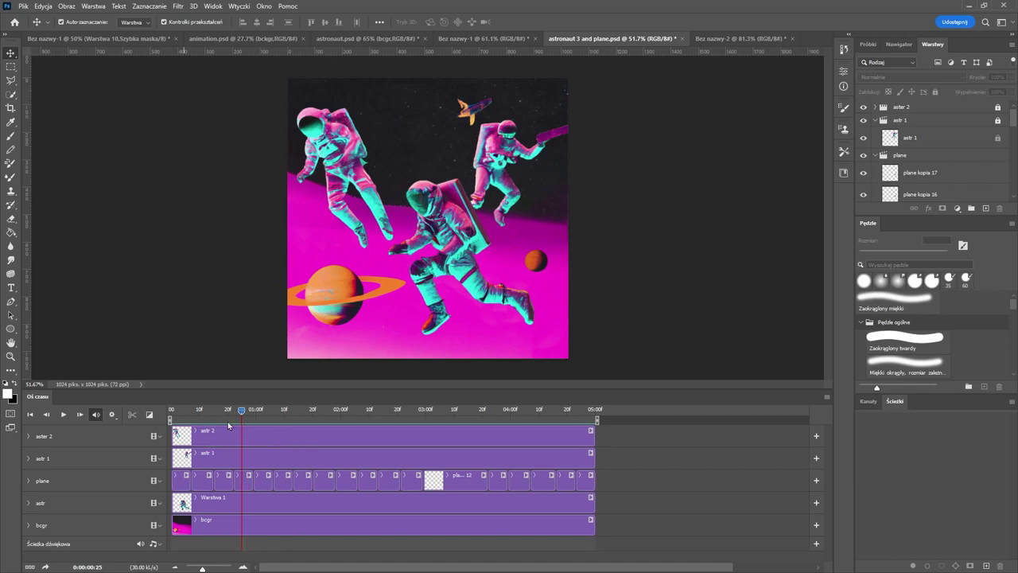
{"action": "left_click_drag", "start_coordinate": [242, 417], "coordinate": [186, 484]}
{"action": "left_click", "coordinate": [187, 483]}
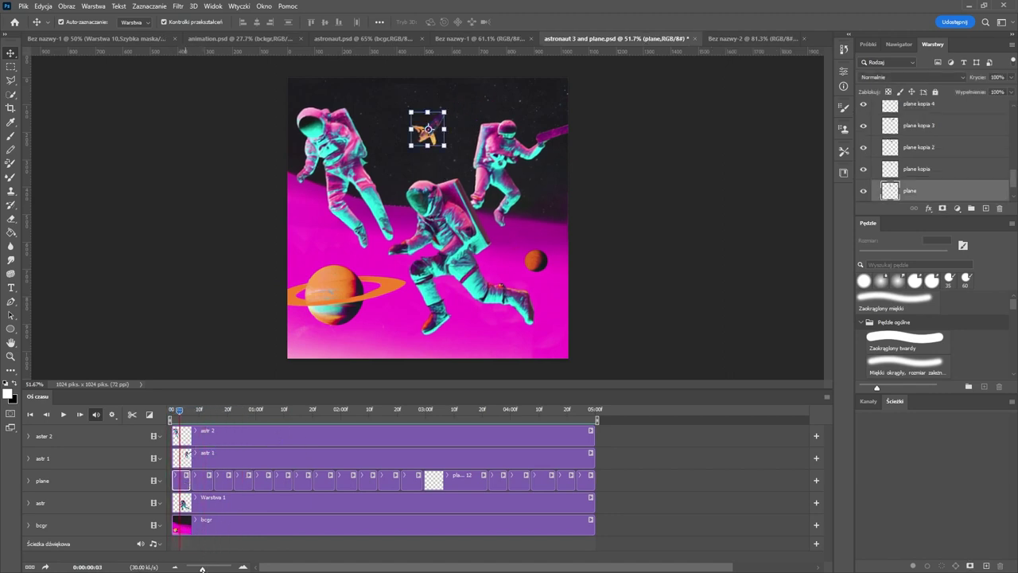
{"action": "left_click_drag", "start_coordinate": [202, 568], "coordinate": [237, 569]}
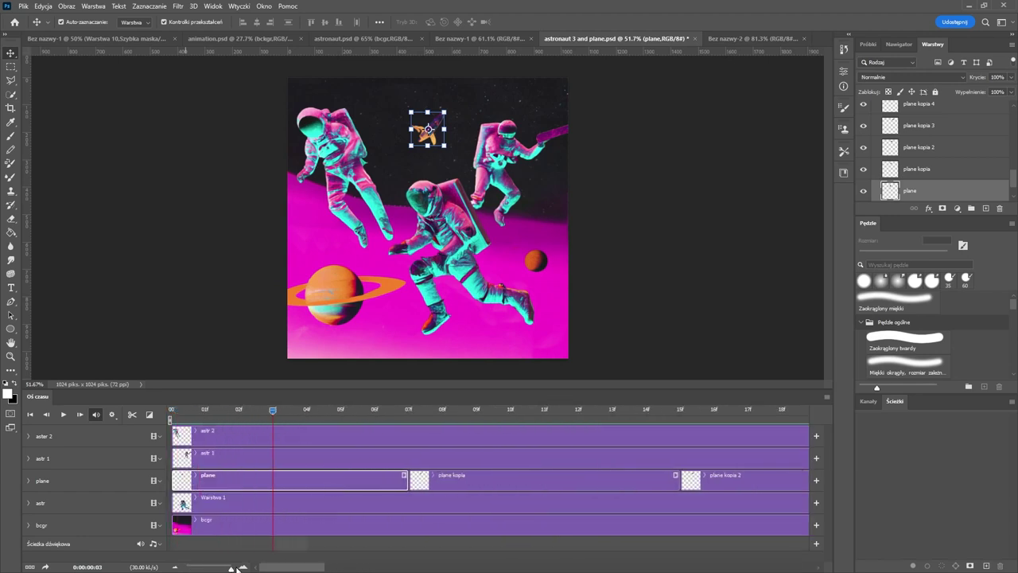
{"action": "left_click_drag", "start_coordinate": [337, 485], "coordinate": [426, 464]}
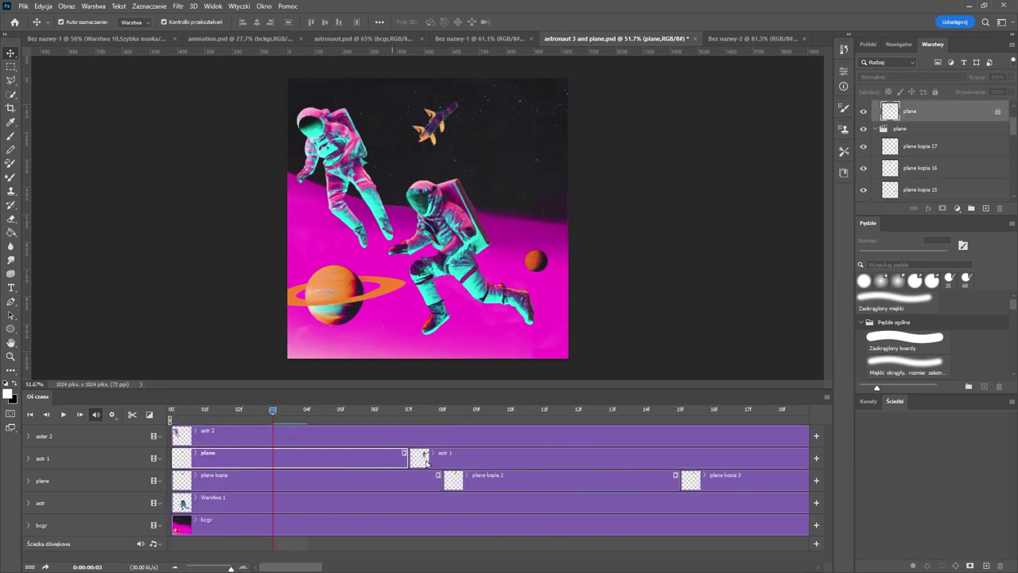
{"action": "key", "text": "ctrl+z"}
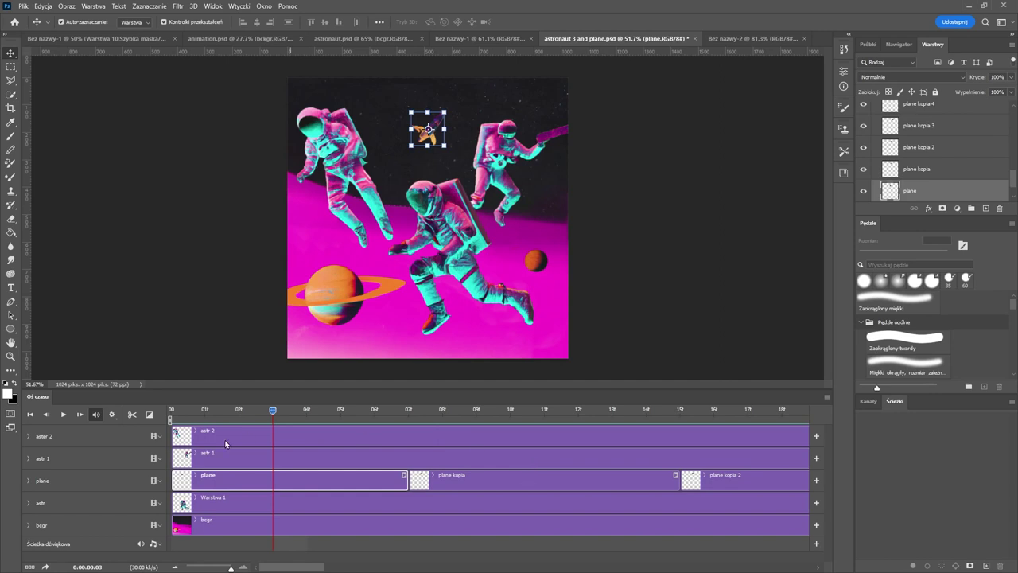
{"action": "left_click_drag", "start_coordinate": [230, 567], "coordinate": [202, 569]}
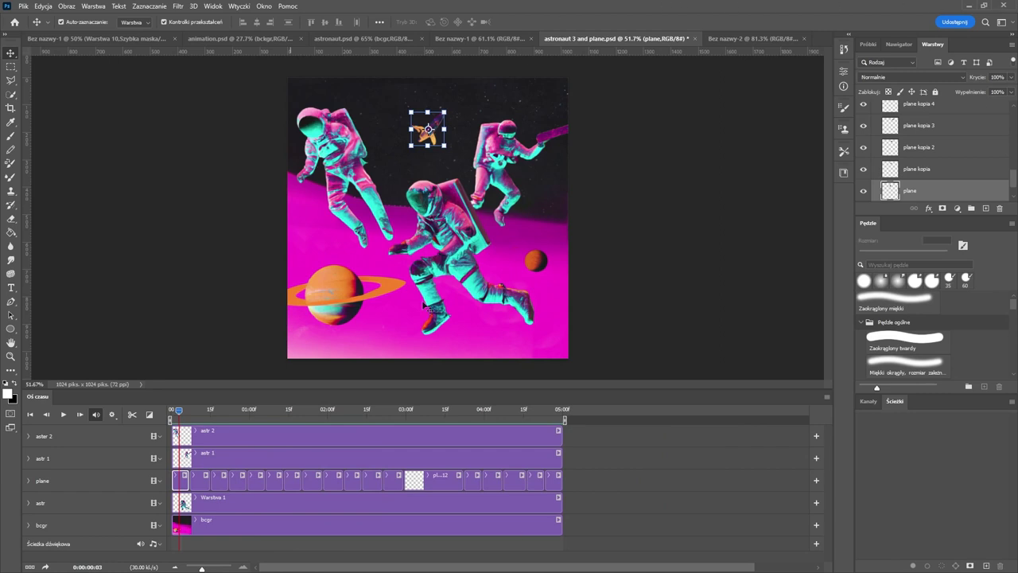
- Return to the first frame, look at the astr 1 animation properties, and toggle the astr 2 layer's visibility
{"action": "left_click_drag", "start_coordinate": [181, 414], "coordinate": [155, 437]}
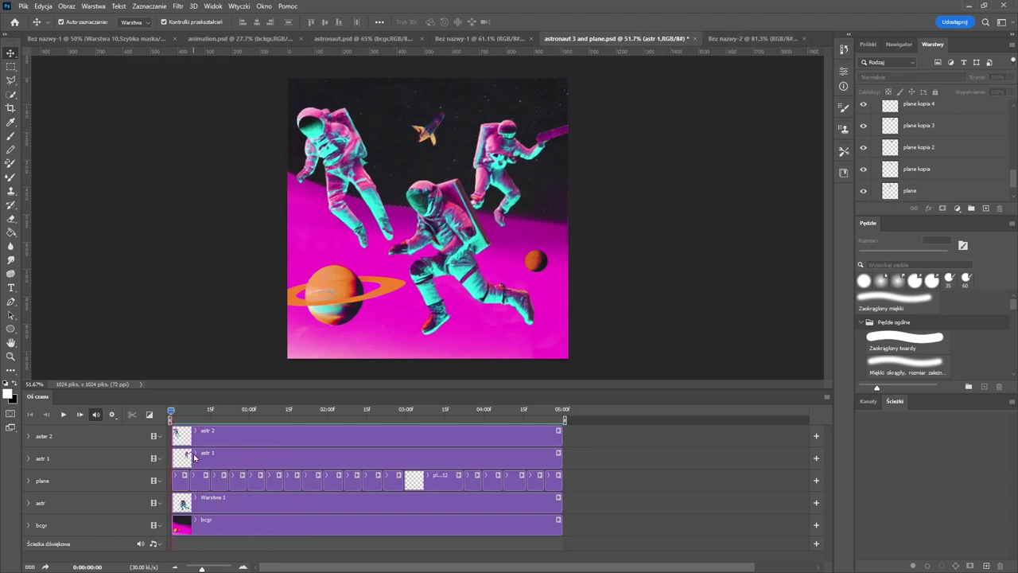
{"action": "left_click", "coordinate": [194, 457]}
{"action": "left_click", "coordinate": [202, 446]}
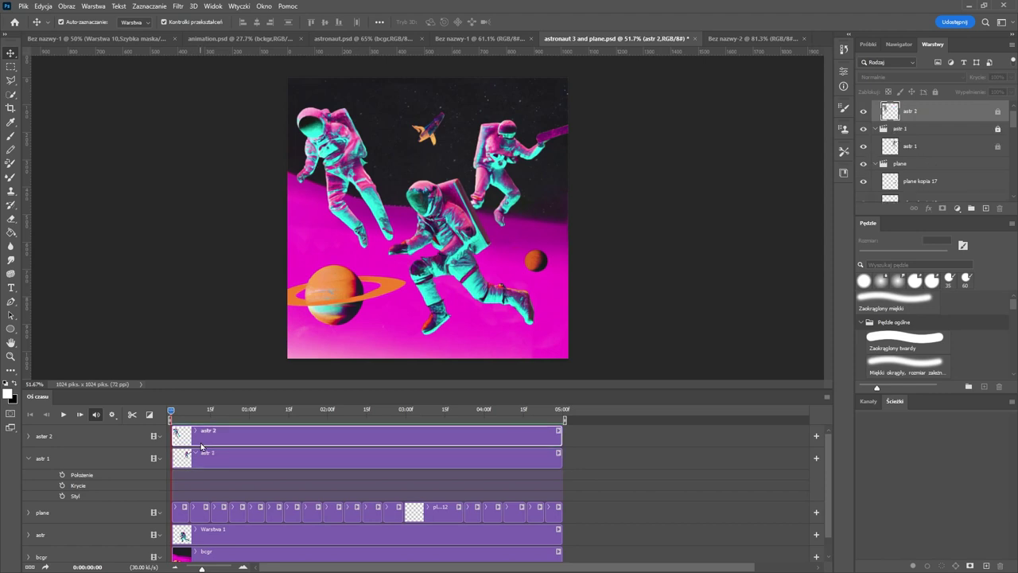
{"action": "left_click", "coordinate": [27, 459]}
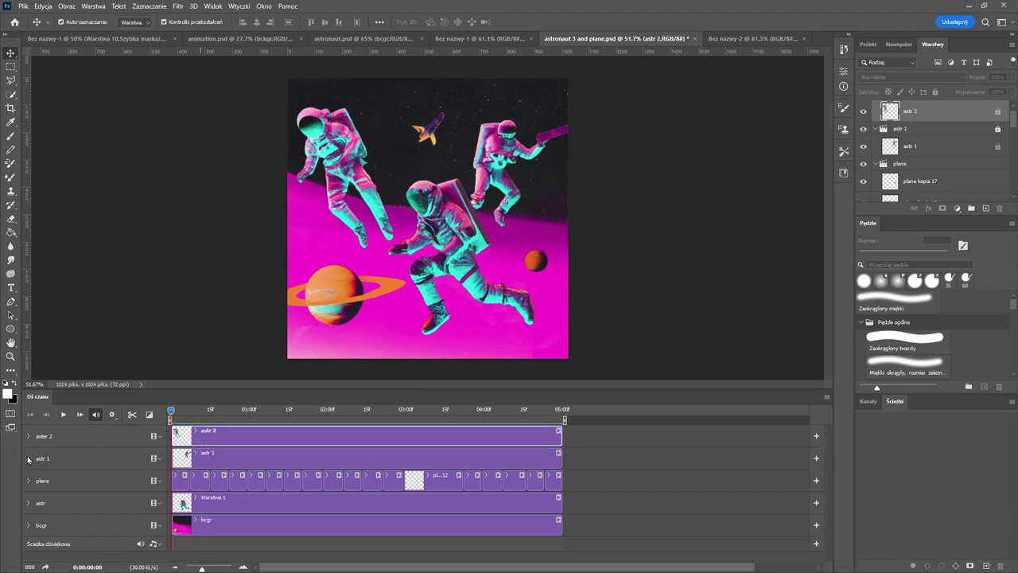
{"action": "left_click", "coordinate": [864, 112]}
{"action": "left_click", "coordinate": [864, 112]}
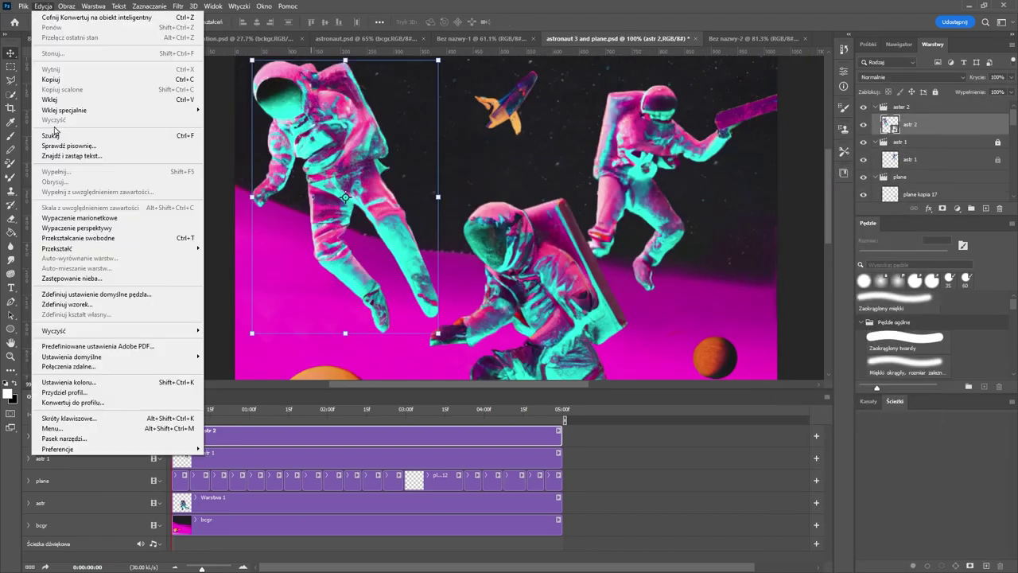
- Open the Puppet Warp smart filter of the astr 2 kopia clip for editing and apply the astronaut's pose
{"action": "left_click", "coordinate": [124, 29]}
{"action": "double_click", "coordinate": [936, 159]}
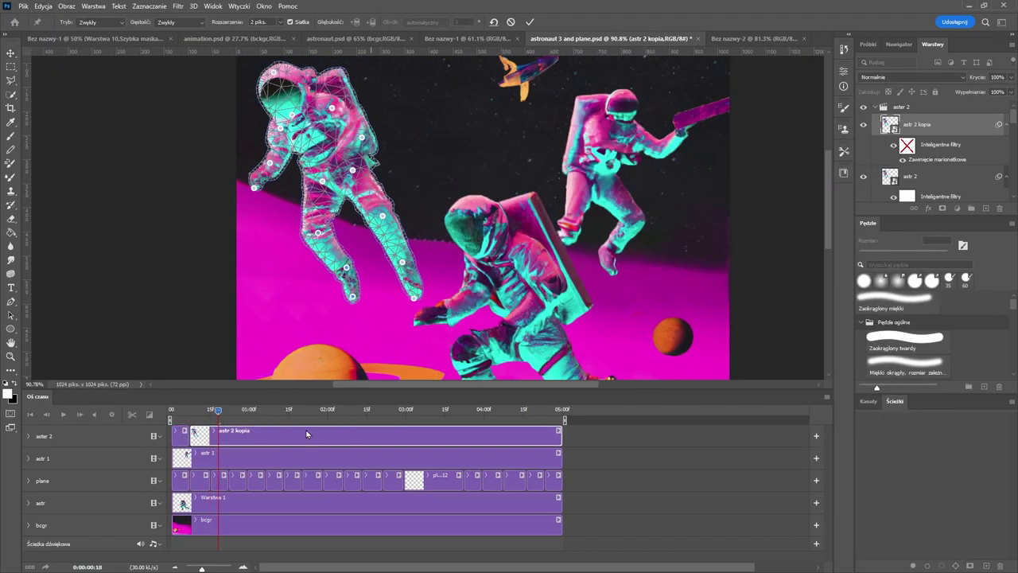
{"action": "key", "text": "Return"}
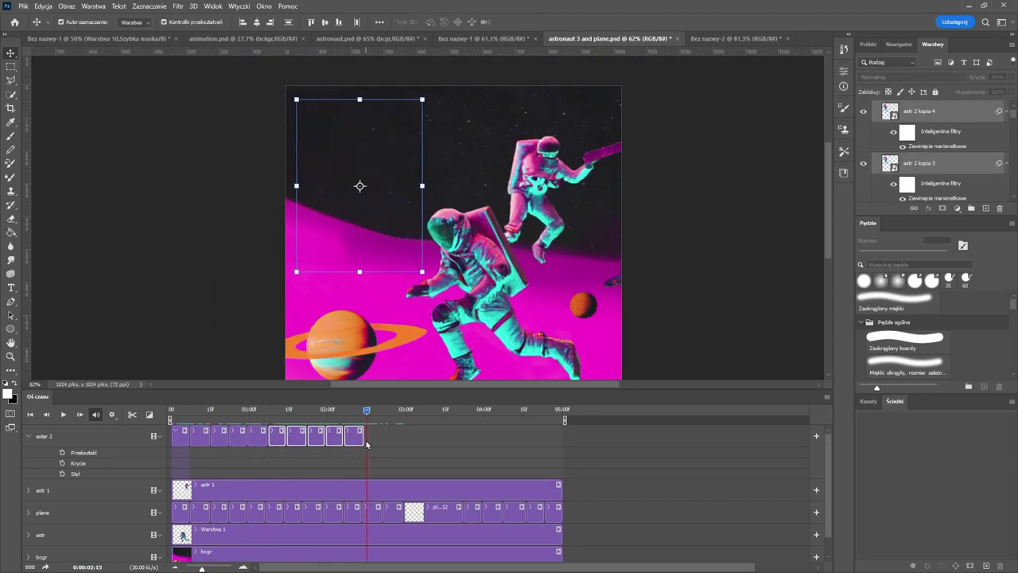
- Rotate the selected astr 2 clips starting near 0:00:03:22 by 6 degrees and play the animation from 0:00:03:08
{"action": "left_click_drag", "start_coordinate": [372, 181], "coordinate": [366, 191]}
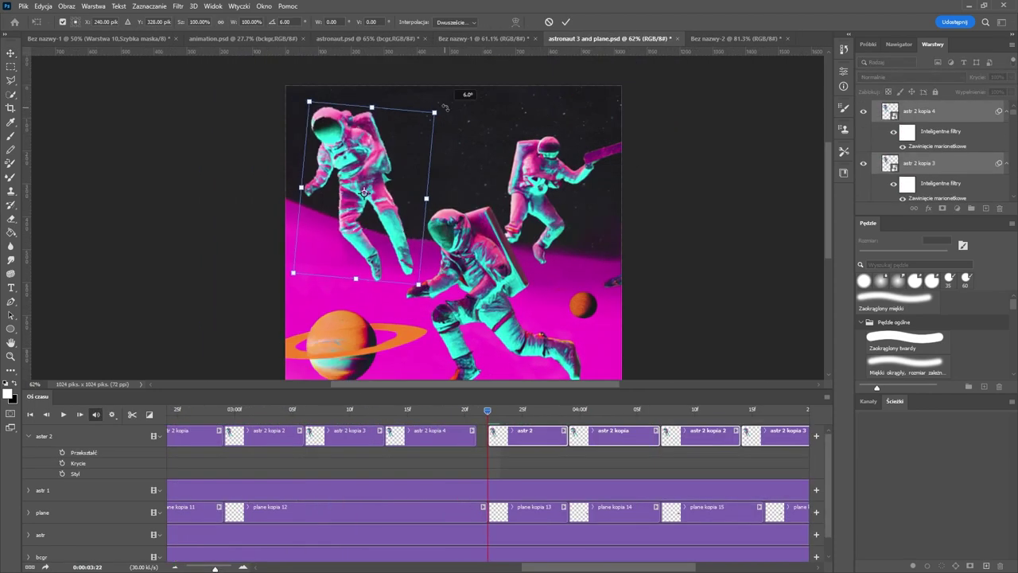
{"action": "left_click", "coordinate": [567, 22]}
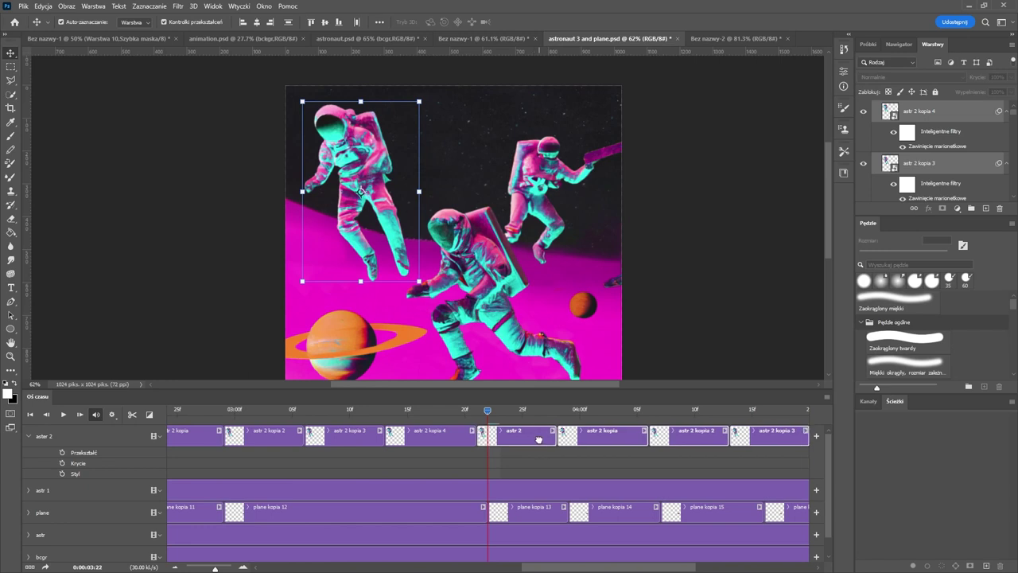
{"action": "left_click_drag", "start_coordinate": [490, 414], "coordinate": [327, 410]}
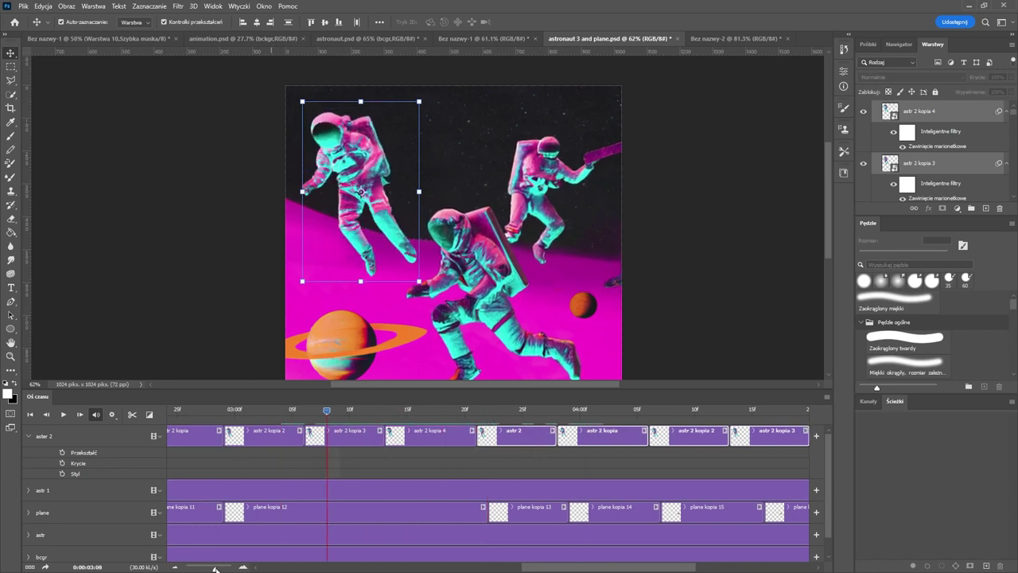
{"action": "left_click_drag", "start_coordinate": [214, 568], "coordinate": [202, 569]}
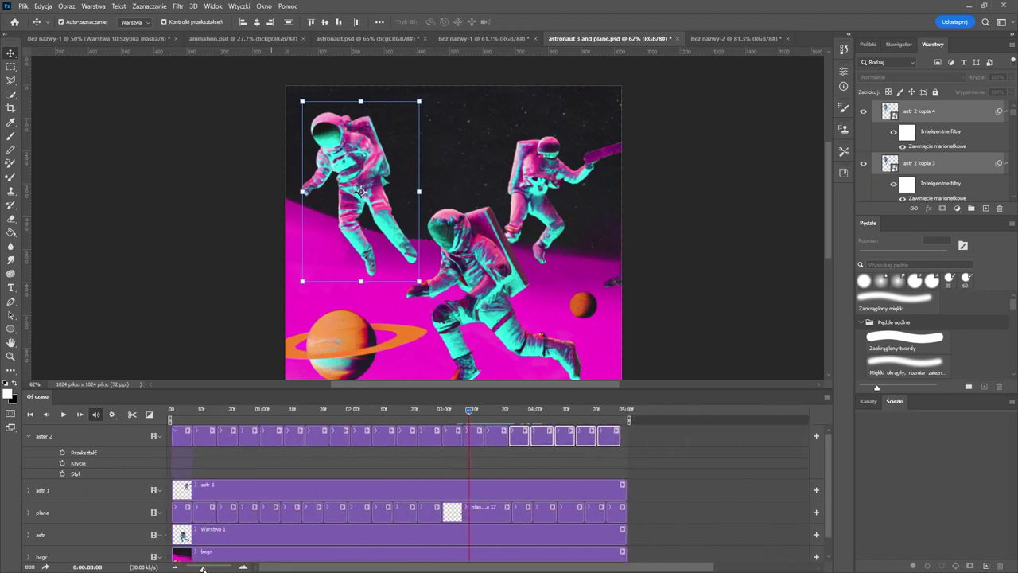
{"action": "key", "text": "space"}
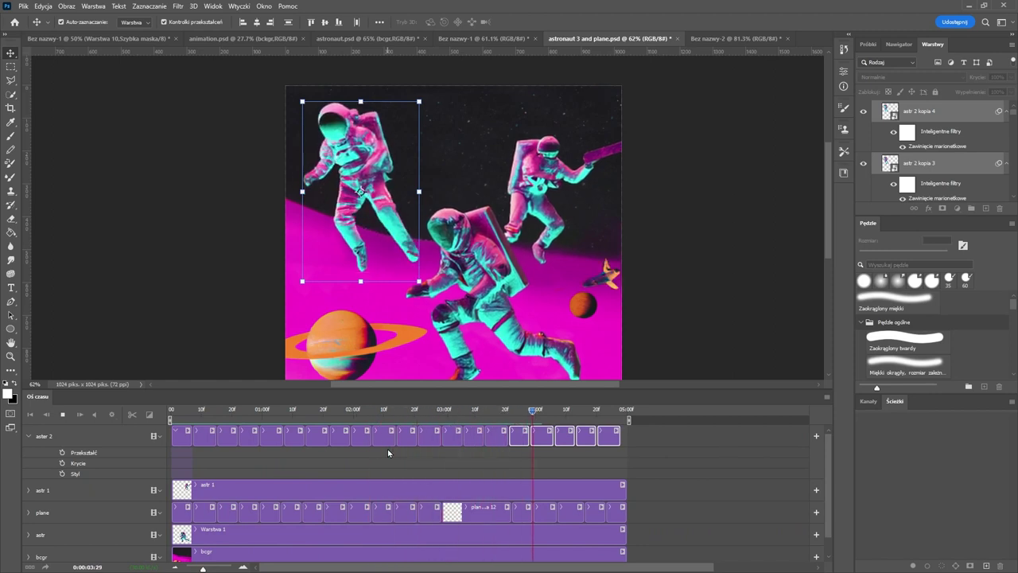
{"action": "key", "text": "space"}
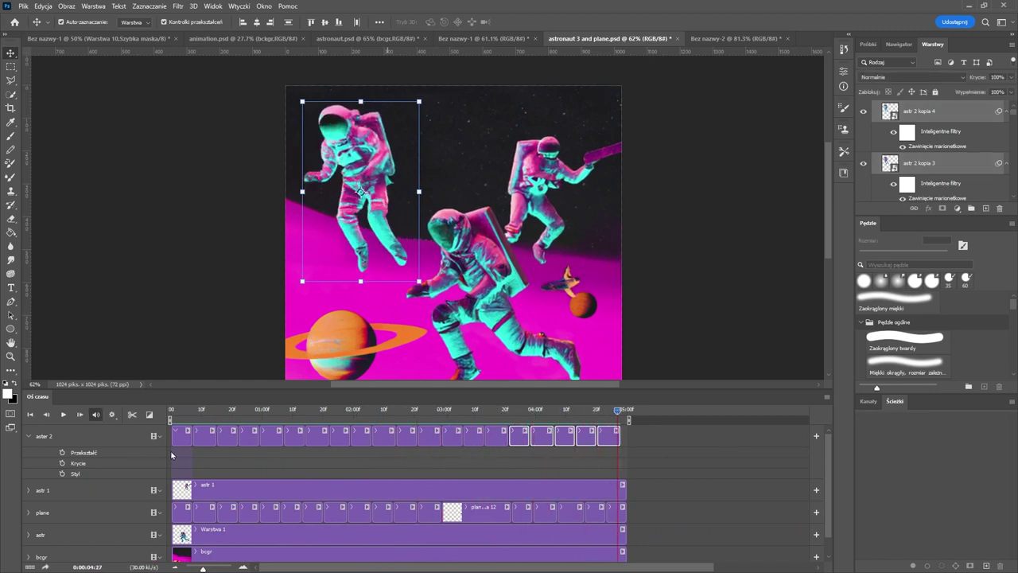
- Collapse the aster 2 group in both the timeline and the layer list, and lock it
{"action": "left_click", "coordinate": [29, 436]}
{"action": "left_click", "coordinate": [152, 433]}
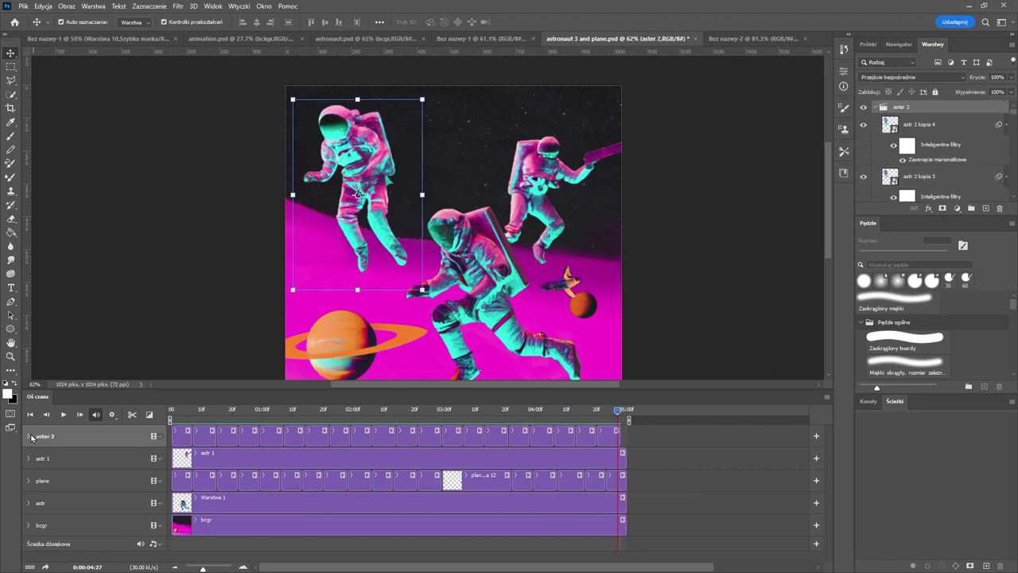
{"action": "left_click", "coordinate": [875, 107]}
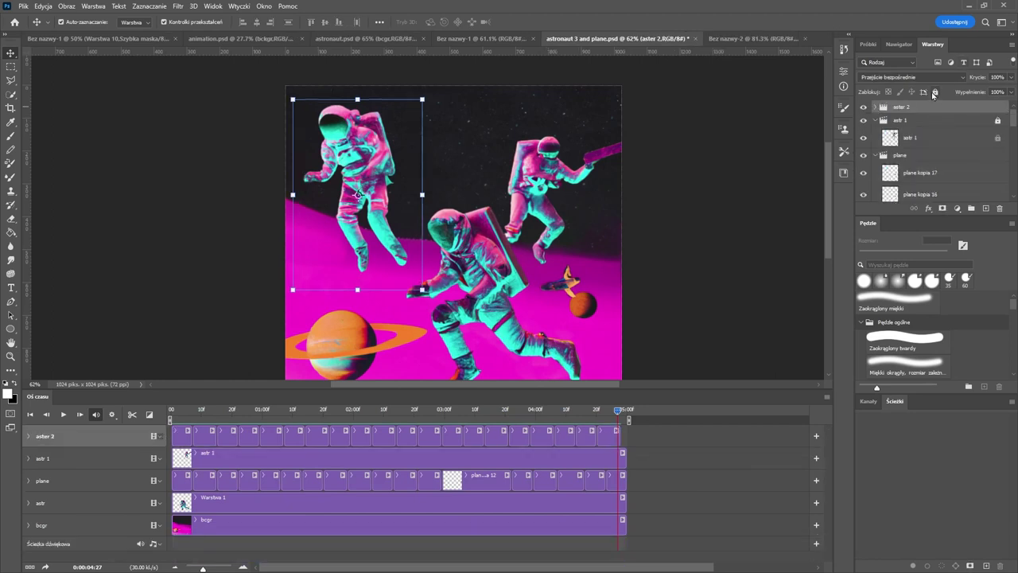
{"action": "left_click", "coordinate": [934, 91]}
- Toggle the astr group's visibility to identify its figure, then collapse the plane group and lock it
{"action": "left_click", "coordinate": [535, 187]}
{"action": "scroll", "coordinate": [934, 159], "scroll_direction": "down", "scroll_amount": 8}
{"action": "left_click", "coordinate": [863, 173]}
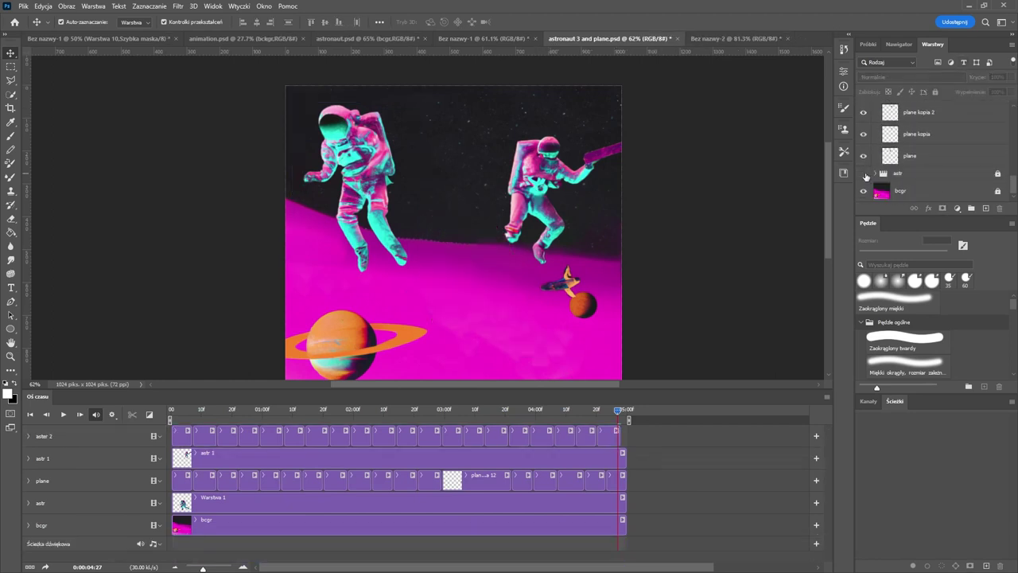
{"action": "left_click", "coordinate": [863, 173]}
{"action": "scroll", "coordinate": [863, 159], "scroll_direction": "up", "scroll_amount": 8}
{"action": "left_click", "coordinate": [874, 156]}
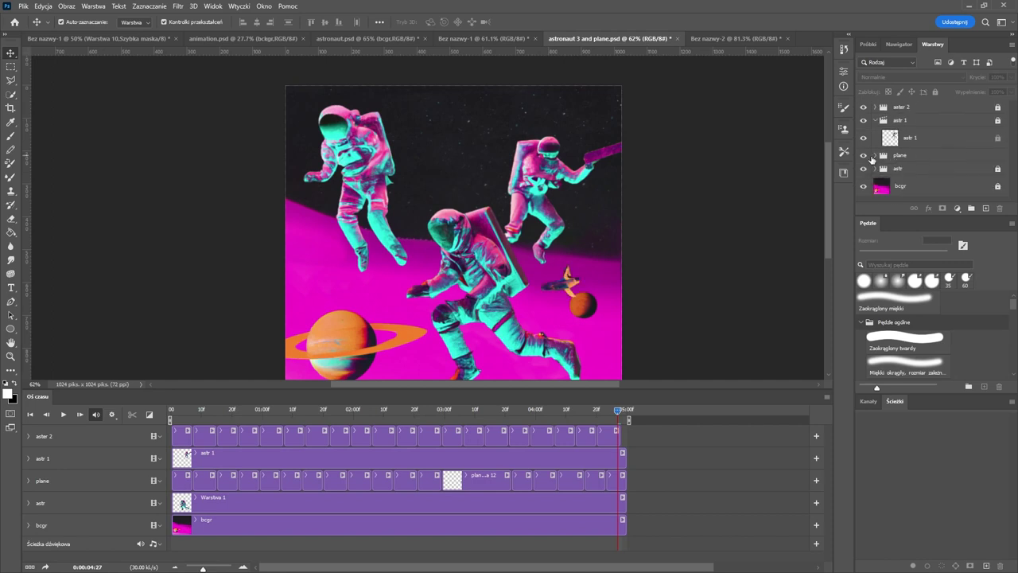
{"action": "scroll", "coordinate": [875, 157], "scroll_direction": "up", "scroll_amount": 1}
{"action": "left_click", "coordinate": [922, 155]}
{"action": "left_click", "coordinate": [935, 92]}
- Toggle the astr 1 group's visibility to identify its astronaut and unlock the group
{"action": "left_click", "coordinate": [938, 135]}
{"action": "left_click", "coordinate": [906, 122]}
{"action": "left_click", "coordinate": [862, 121]}
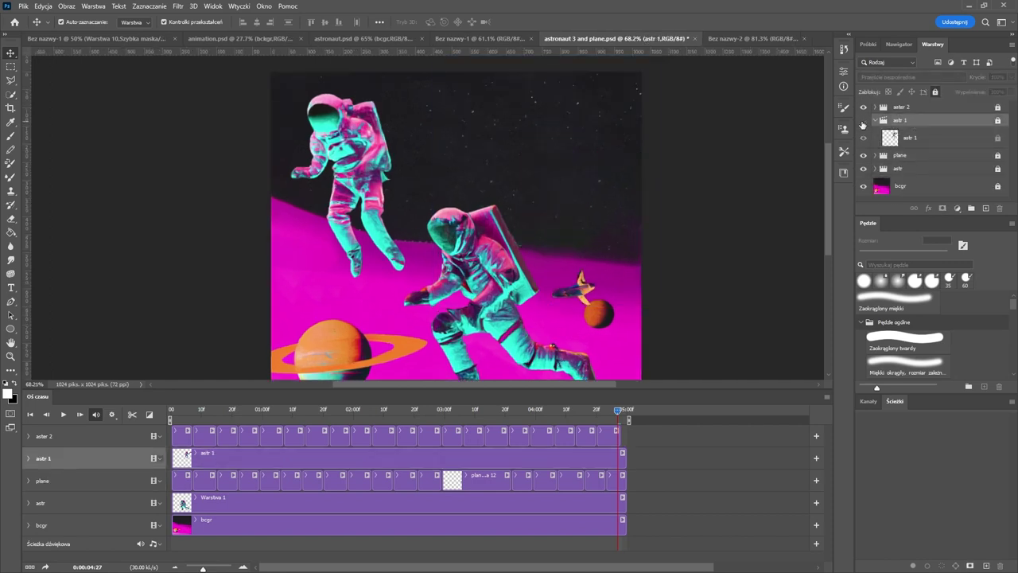
{"action": "left_click", "coordinate": [863, 121]}
{"action": "left_click", "coordinate": [999, 122]}
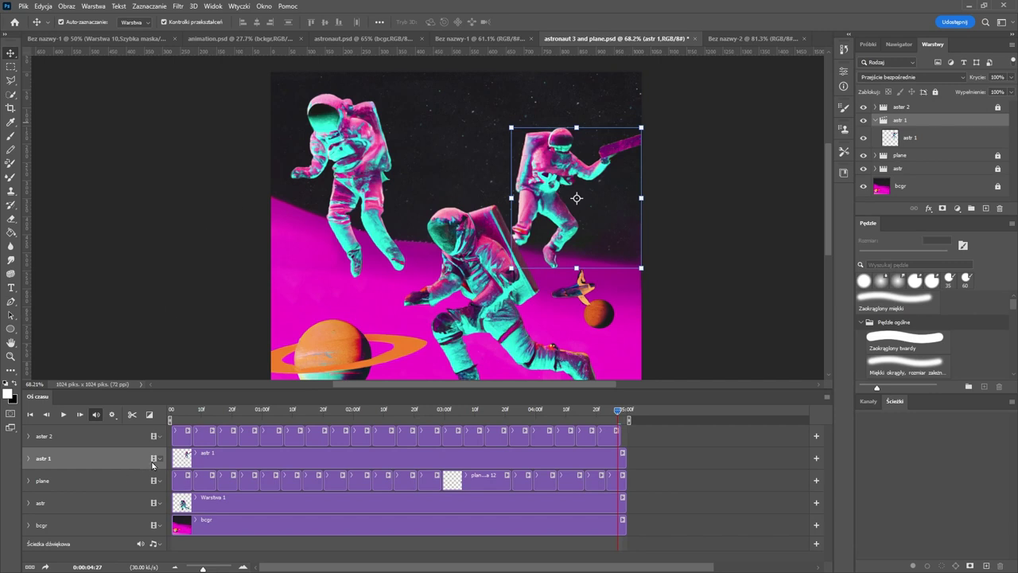
- Extend the last aster 2 clip to the 05:00 end and turn on Position keyframing for astr 1 at the first frame
{"action": "left_click", "coordinate": [29, 458]}
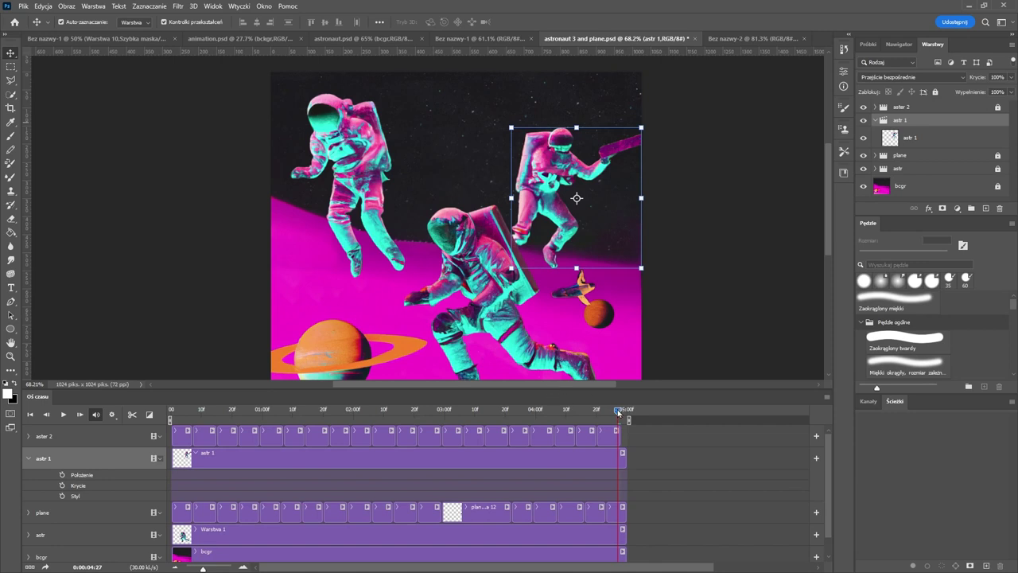
{"action": "left_click_drag", "start_coordinate": [617, 409], "coordinate": [163, 478]}
{"action": "left_click", "coordinate": [619, 432]}
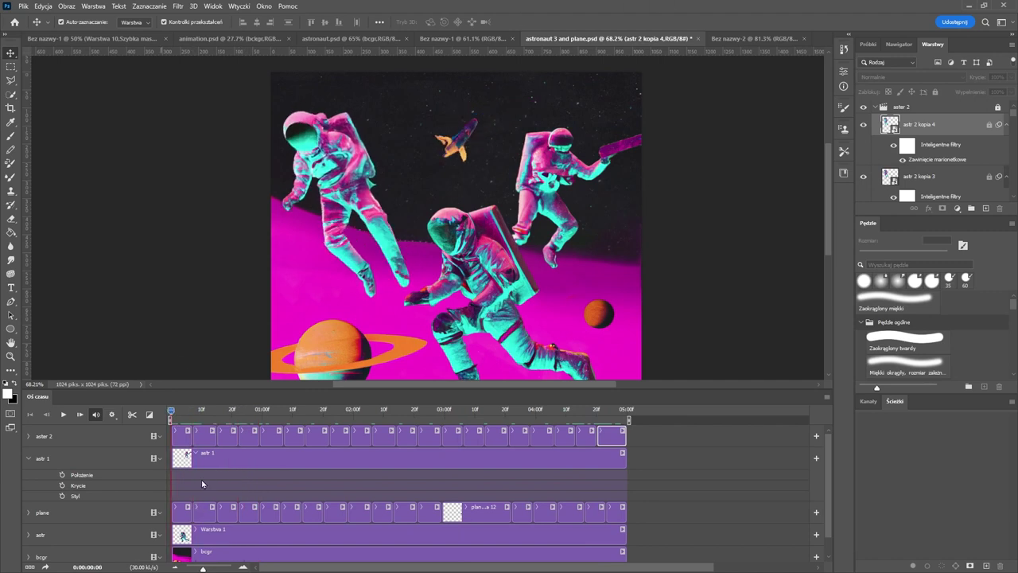
{"action": "left_click", "coordinate": [62, 475]}
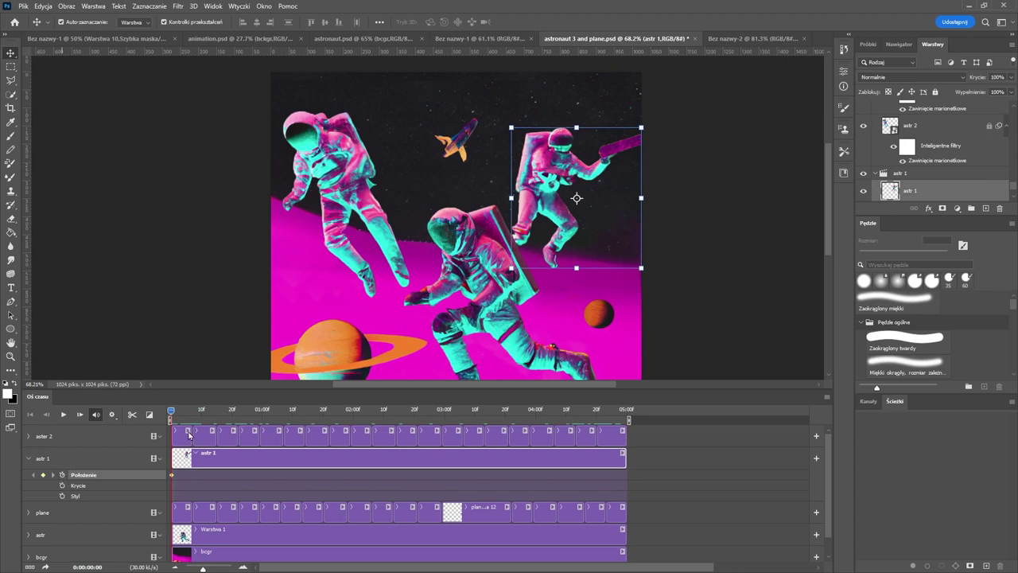
- At 0:00:00:14, move the astr 1 astronaut slightly up and right and scale it down a little
{"action": "left_click_drag", "start_coordinate": [180, 414], "coordinate": [213, 422]}
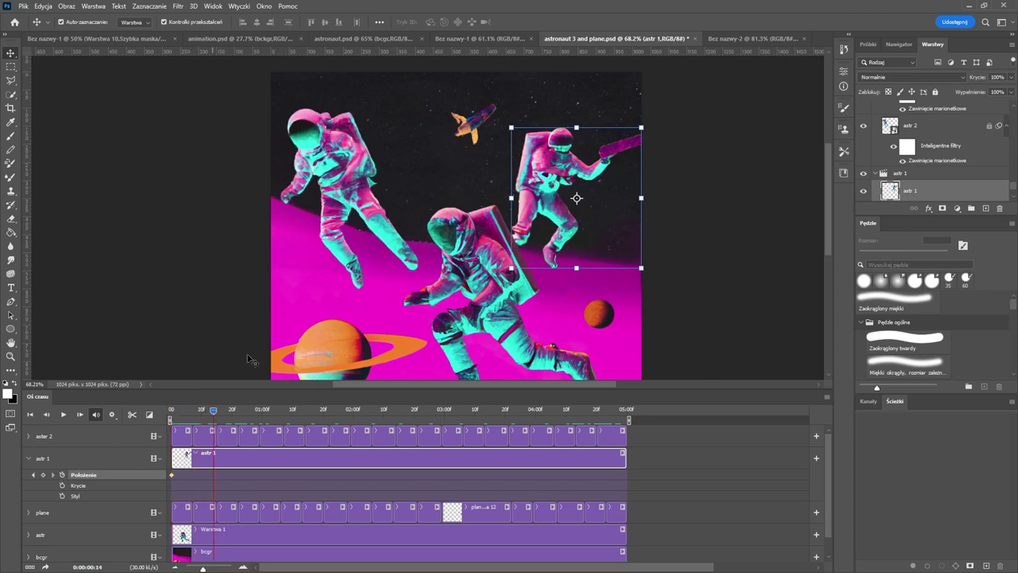
{"action": "mouse_move", "coordinate": [569, 222]}
{"action": "left_mouse_down"}
{"action": "mouse_move", "coordinate": [560, 220]}
{"action": "mouse_move", "coordinate": [579, 227]}
{"action": "left_mouse_up"}
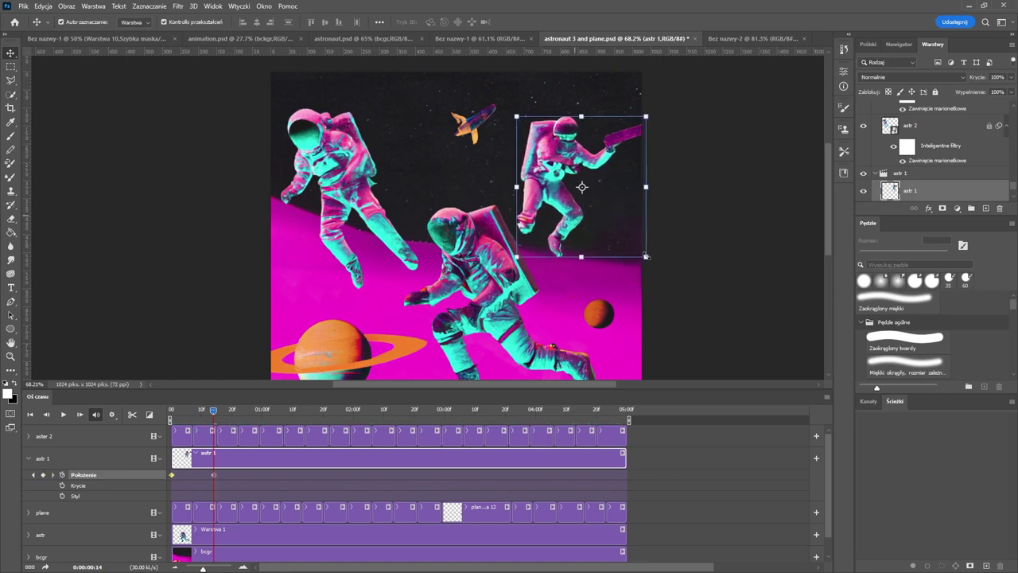
{"action": "left_click_drag", "start_coordinate": [646, 257], "coordinate": [635, 245]}
- Add further Position keyframes for astr 1 up to 0:00:01:27, nudging the astronaut up and right, with a small drop at the last
{"action": "left_click_drag", "start_coordinate": [213, 410], "coordinate": [249, 423]}
{"action": "left_click_drag", "start_coordinate": [566, 208], "coordinate": [570, 205]}
{"action": "left_click_drag", "start_coordinate": [247, 410], "coordinate": [296, 413]}
{"action": "left_click_drag", "start_coordinate": [575, 165], "coordinate": [579, 159]}
{"action": "left_click_drag", "start_coordinate": [296, 411], "coordinate": [344, 411]}
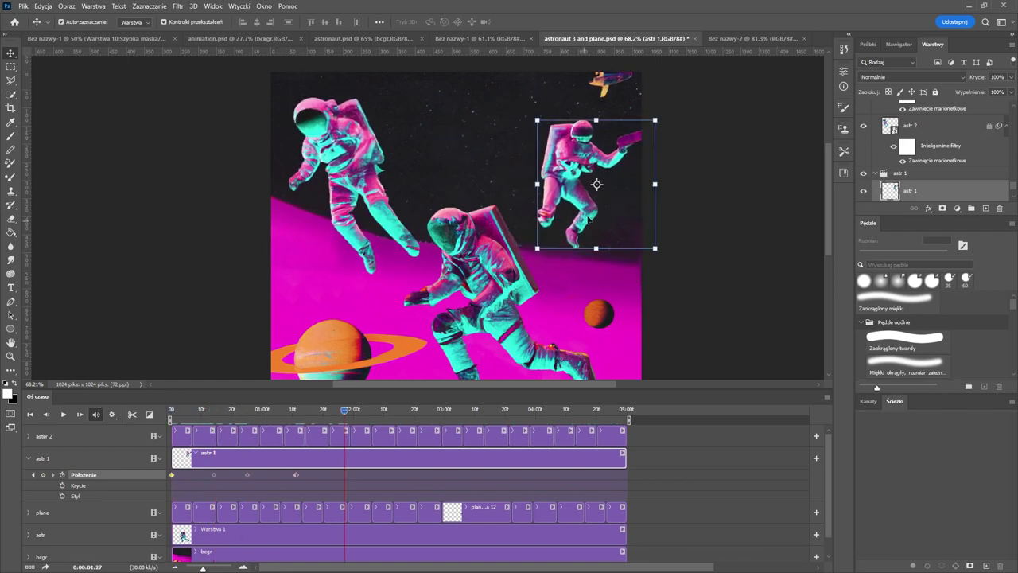
{"action": "left_click_drag", "start_coordinate": [588, 191], "coordinate": [589, 200]}
- Move the astr 1 astronaut down and right at about 0:00:02:10, adjust its size, and apply the transformation
{"action": "left_click_drag", "start_coordinate": [344, 411], "coordinate": [383, 414]}
{"action": "left_click_drag", "start_coordinate": [628, 220], "coordinate": [637, 233]}
{"action": "left_click_drag", "start_coordinate": [665, 141], "coordinate": [659, 148]}
{"action": "left_click", "coordinate": [564, 22]}
- At 0:00:02:24, undo a trial downscale of the astr 1 astronaut and move it further down for another Position keyframe
{"action": "left_click_drag", "start_coordinate": [384, 411], "coordinate": [426, 421]}
{"action": "left_click_drag", "start_coordinate": [596, 232], "coordinate": [593, 228]}
{"action": "left_click_drag", "start_coordinate": [664, 141], "coordinate": [652, 156]}
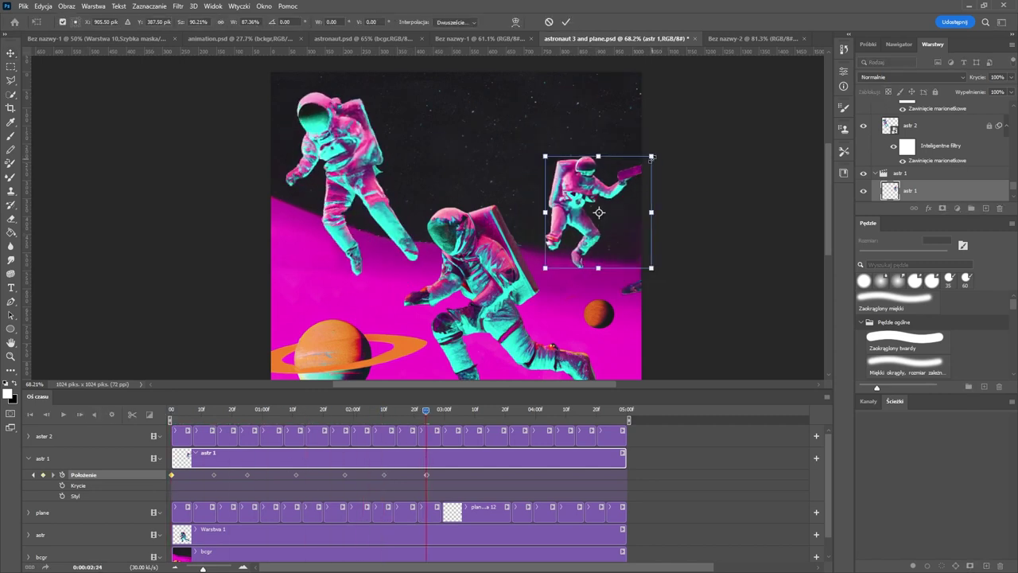
{"action": "key", "text": "ctrl+z"}
{"action": "left_click_drag", "start_coordinate": [596, 215], "coordinate": [600, 232]}
{"action": "key", "text": "Return"}
- At 0:00:03:08, warp the astr 1 astronaut by bending its back inward, raising the top edge and adjusting the body, and apply it
{"action": "left_click_drag", "start_coordinate": [426, 409], "coordinate": [470, 409]}
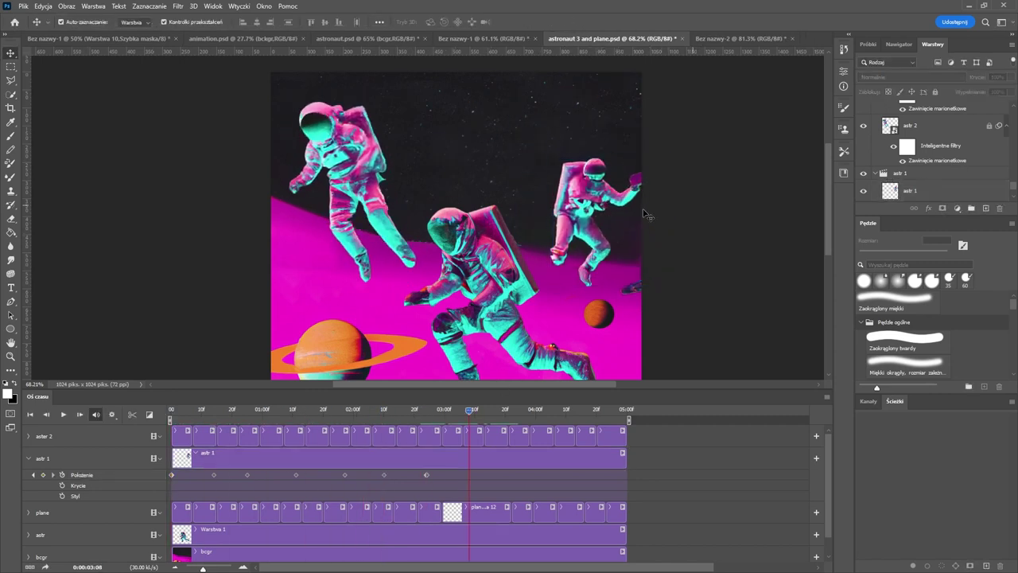
{"action": "key", "text": "ctrl+t"}
{"action": "right_click", "coordinate": [579, 224]}
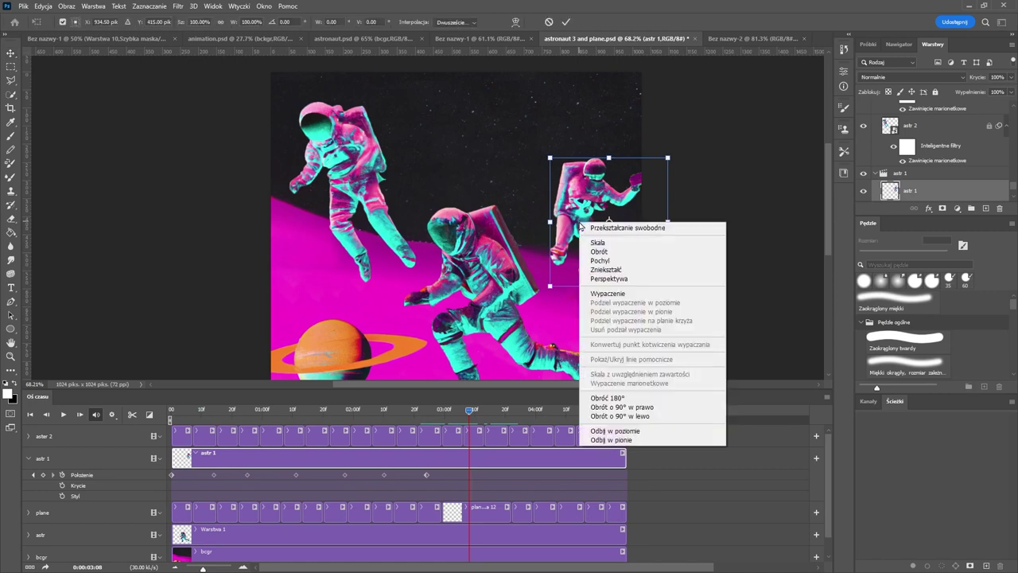
{"action": "left_click", "coordinate": [638, 295]}
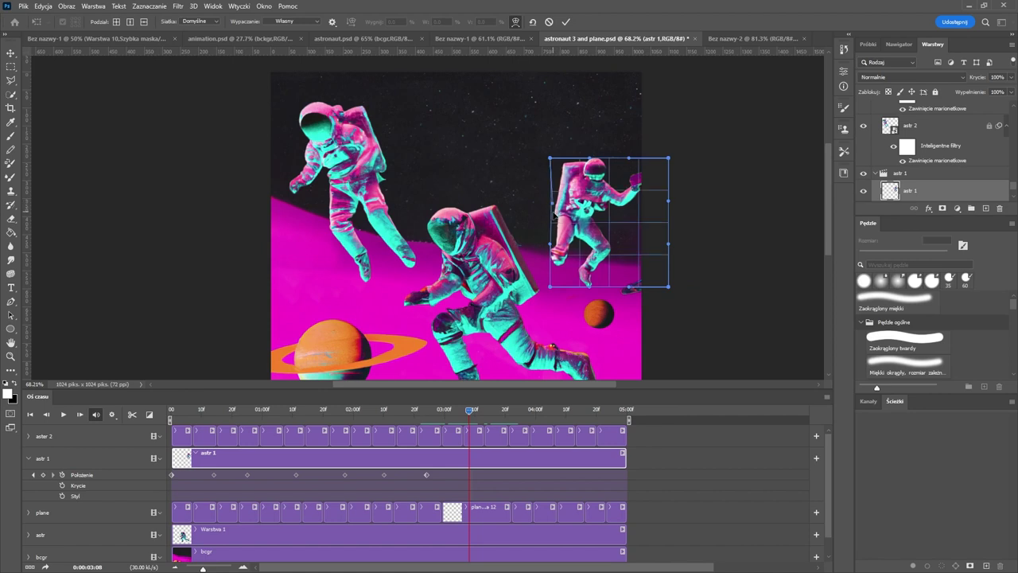
{"action": "left_click_drag", "start_coordinate": [551, 205], "coordinate": [576, 192]}
{"action": "mouse_move", "coordinate": [667, 160]}
{"action": "left_mouse_down"}
{"action": "mouse_move", "coordinate": [669, 137]}
{"action": "mouse_move", "coordinate": [666, 150]}
{"action": "left_mouse_up"}
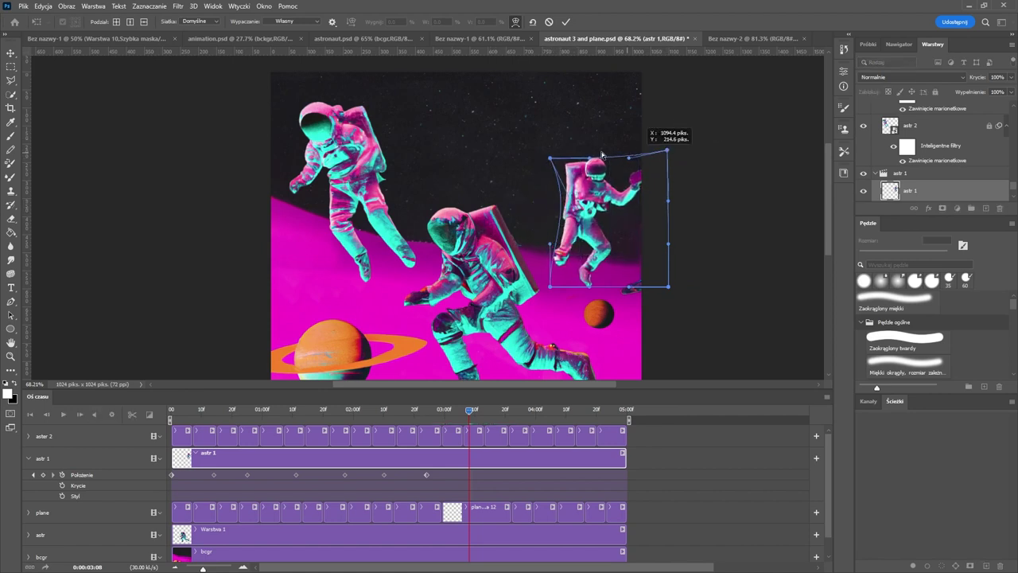
{"action": "left_click_drag", "start_coordinate": [591, 139], "coordinate": [590, 141]}
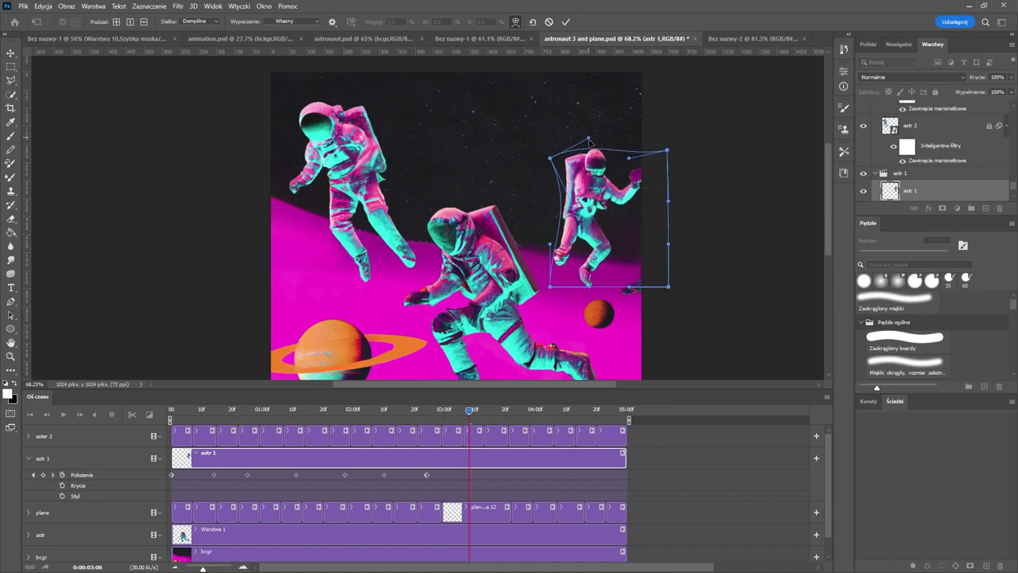
{"action": "mouse_move", "coordinate": [588, 243]}
{"action": "left_mouse_down"}
{"action": "mouse_move", "coordinate": [601, 234]}
{"action": "mouse_move", "coordinate": [598, 243]}
{"action": "left_mouse_up"}
{"action": "key", "text": "Return"}
- Add Position keyframes for astr 1 from 0:00:03:20 to 0:00:04:29, nudging the astronaut slightly right and mainly upward
{"action": "left_click_drag", "start_coordinate": [467, 410], "coordinate": [505, 437]}
{"action": "left_click_drag", "start_coordinate": [598, 234], "coordinate": [610, 235]}
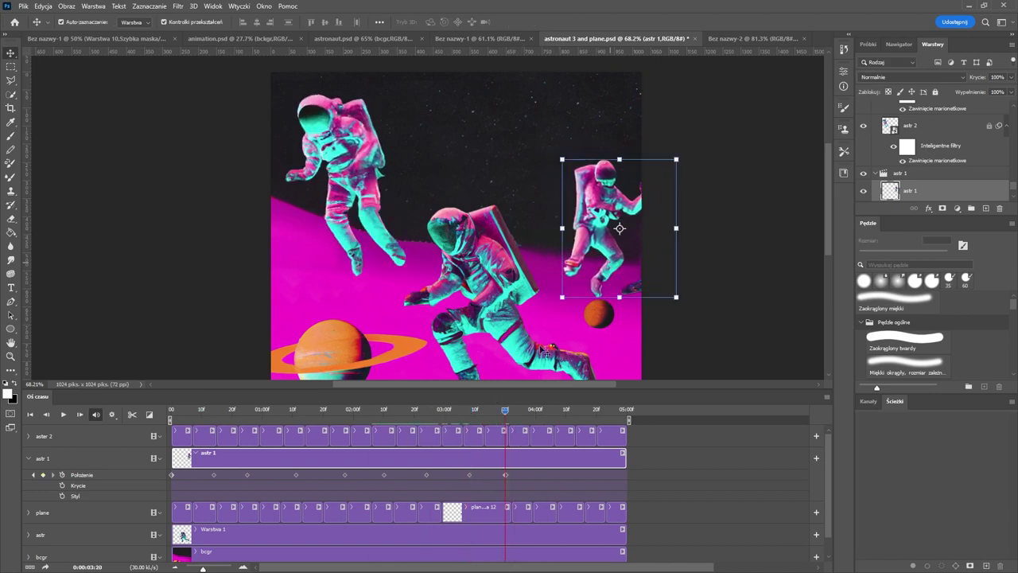
{"action": "left_click_drag", "start_coordinate": [505, 410], "coordinate": [556, 423]}
{"action": "left_click_drag", "start_coordinate": [609, 231], "coordinate": [622, 196]}
{"action": "left_click_drag", "start_coordinate": [557, 410], "coordinate": [596, 423]}
{"action": "left_click_drag", "start_coordinate": [615, 227], "coordinate": [611, 220]}
{"action": "left_click_drag", "start_coordinate": [596, 414], "coordinate": [625, 423]}
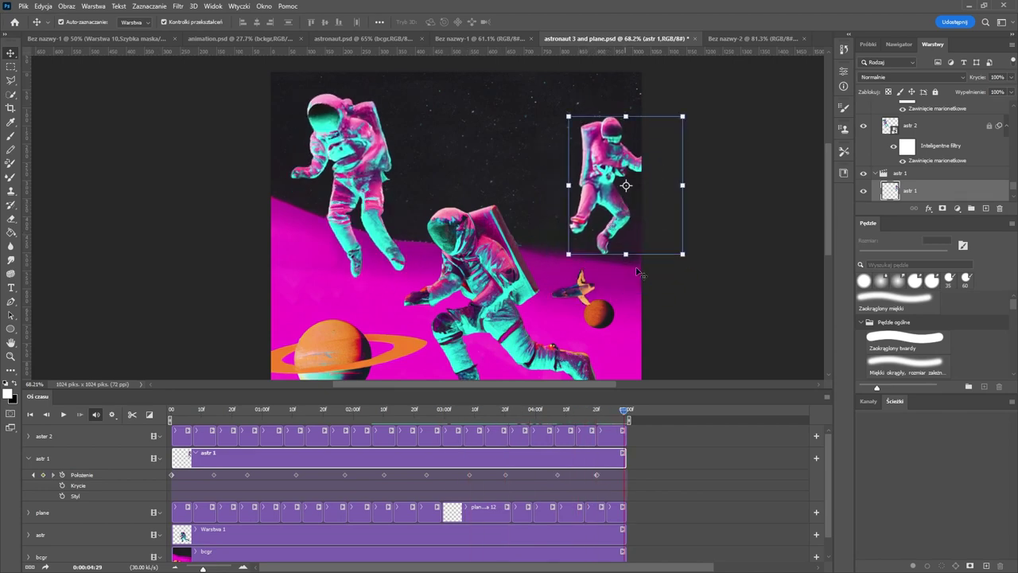
{"action": "left_click_drag", "start_coordinate": [624, 227], "coordinate": [620, 194]}
- Play a short preview of the animation and collapse the astr 1 track's keyframe properties
{"action": "key", "text": "space"}
{"action": "key", "text": "space"}
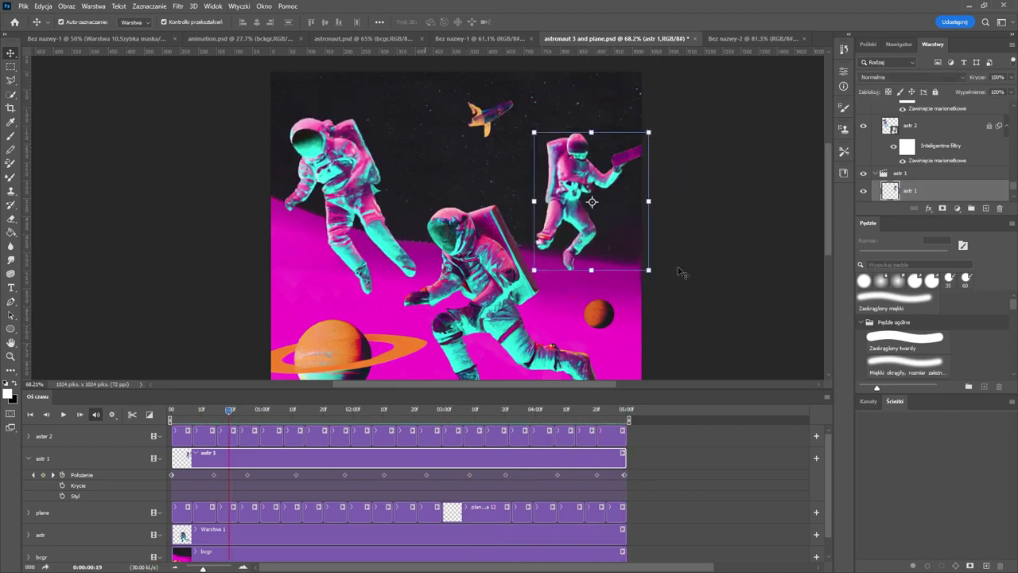
{"action": "scroll", "coordinate": [652, 298], "scroll_direction": "down", "scroll_amount": 2}
{"action": "left_click", "coordinate": [644, 306]}
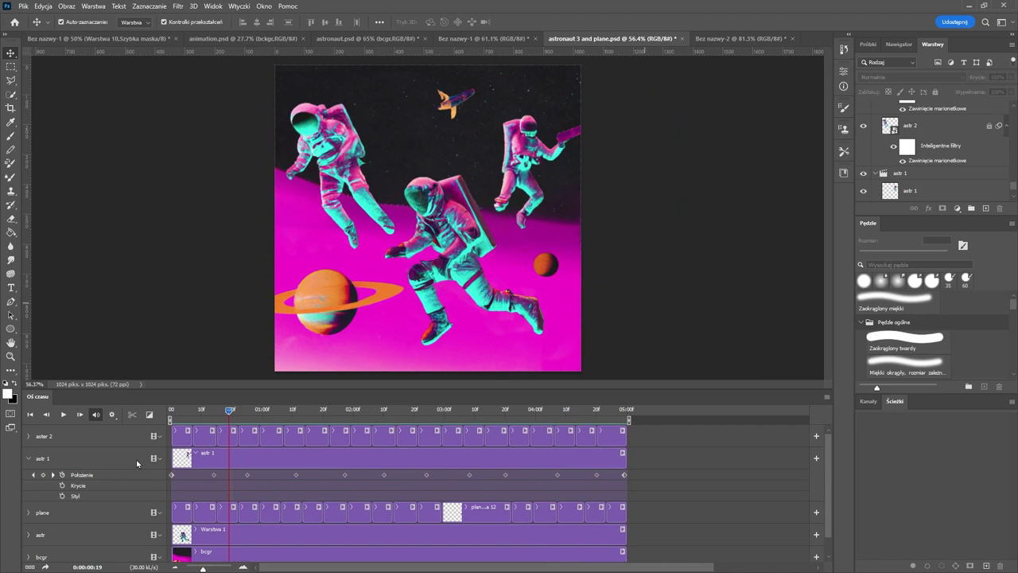
{"action": "left_click", "coordinate": [28, 459]}
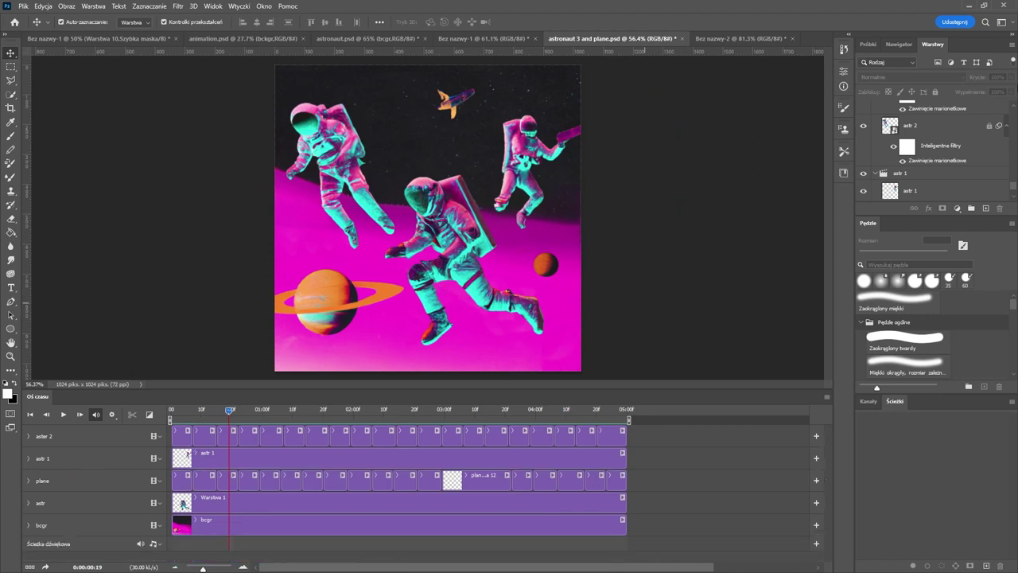
{"action": "scroll", "coordinate": [679, 211], "scroll_direction": "up", "scroll_amount": 4}
{"action": "scroll", "coordinate": [973, 161], "scroll_direction": "up", "scroll_amount": 1}
{"action": "scroll", "coordinate": [980, 167], "scroll_direction": "down", "scroll_amount": 3}
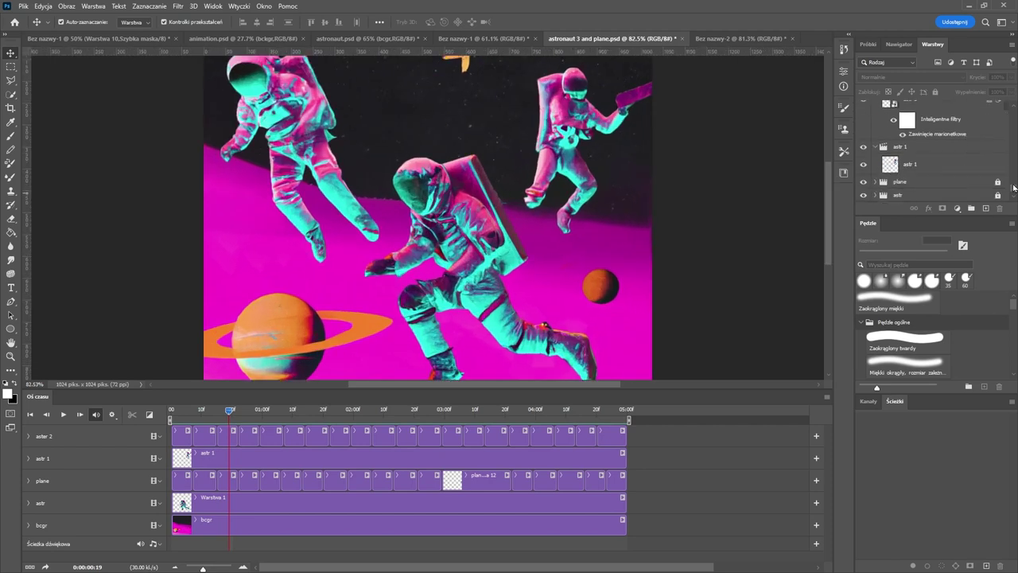
- Collapse the astr 1 layer group and unlock the aster 2 and astr groups
{"action": "left_click_drag", "start_coordinate": [1013, 187], "coordinate": [1016, 111]}
{"action": "left_click", "coordinate": [876, 107]}
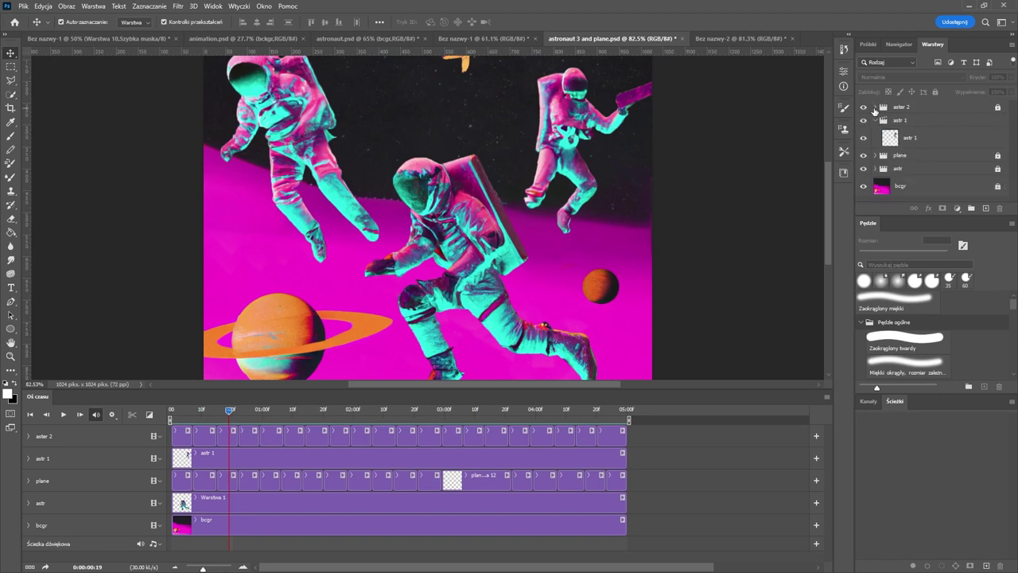
{"action": "left_click", "coordinate": [913, 113]}
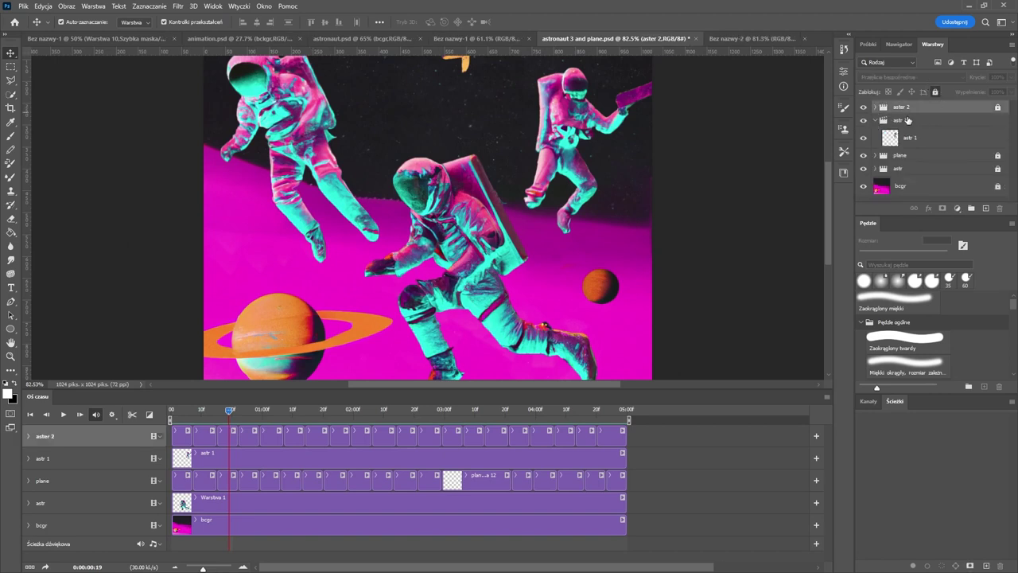
{"action": "left_click", "coordinate": [876, 120]}
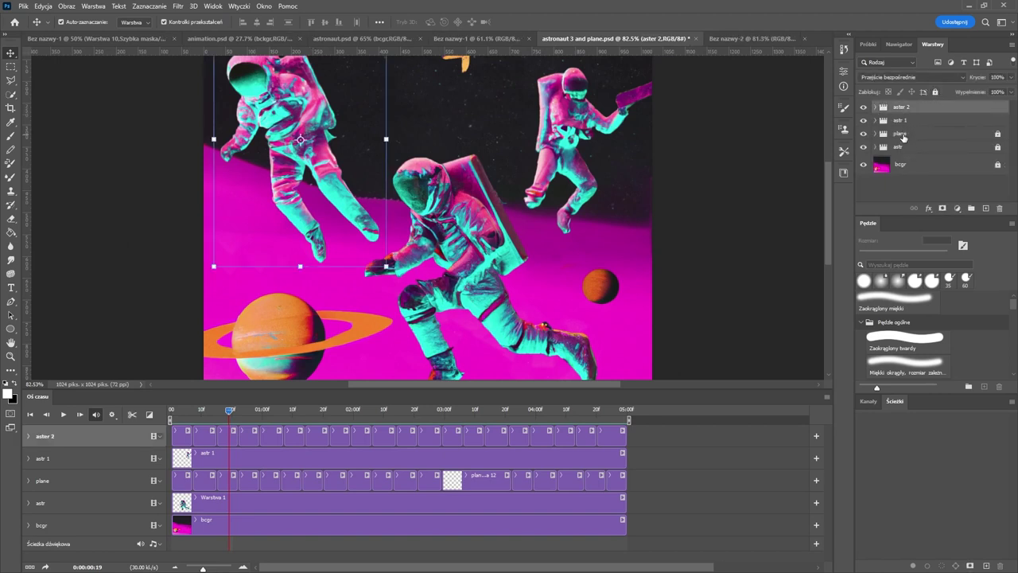
{"action": "left_click", "coordinate": [912, 132]}
{"action": "left_click", "coordinate": [913, 148]}
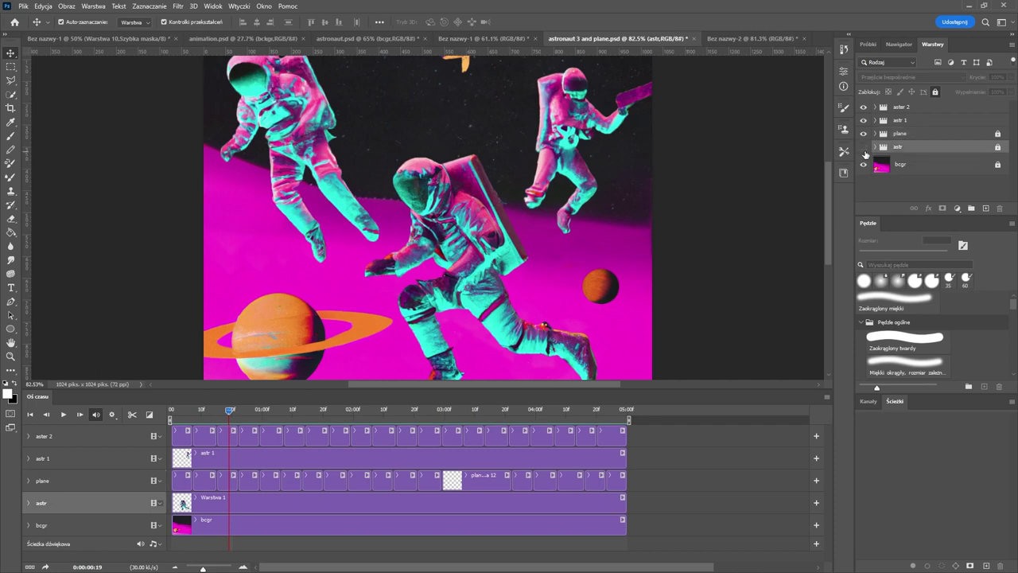
{"action": "left_click", "coordinate": [863, 148]}
{"action": "left_click", "coordinate": [864, 148]}
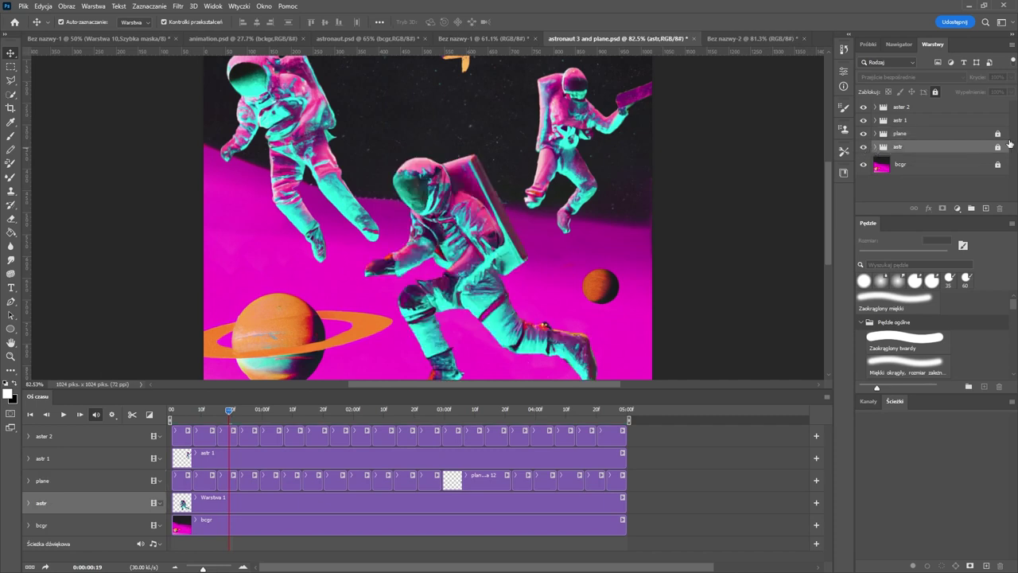
{"action": "left_click", "coordinate": [935, 92]}
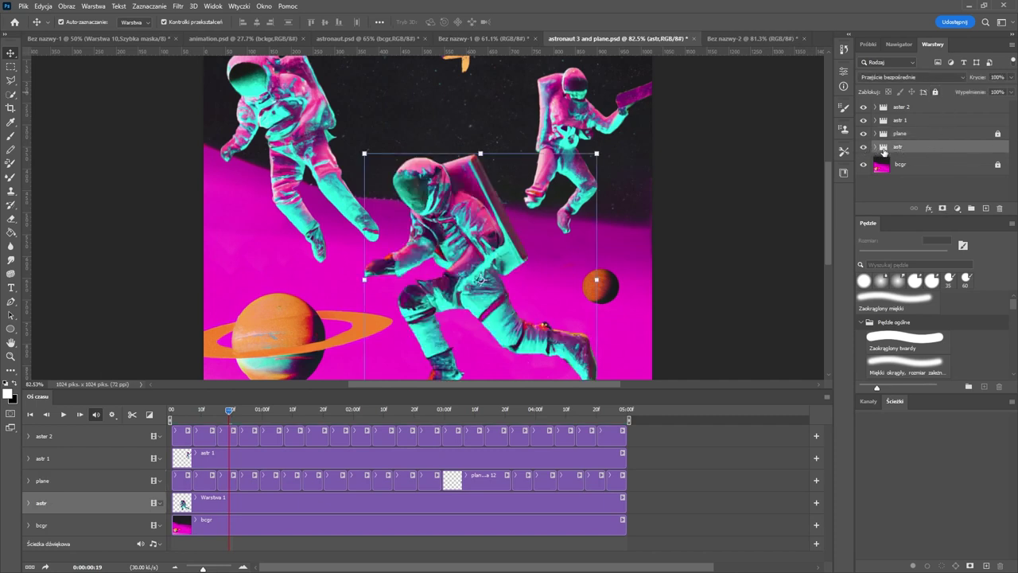
- Select Warstwa 1 in the astr group, activate the Polygonal Lasso, and leave only that layer visible
{"action": "left_click", "coordinate": [876, 147]}
{"action": "left_click", "coordinate": [905, 165]}
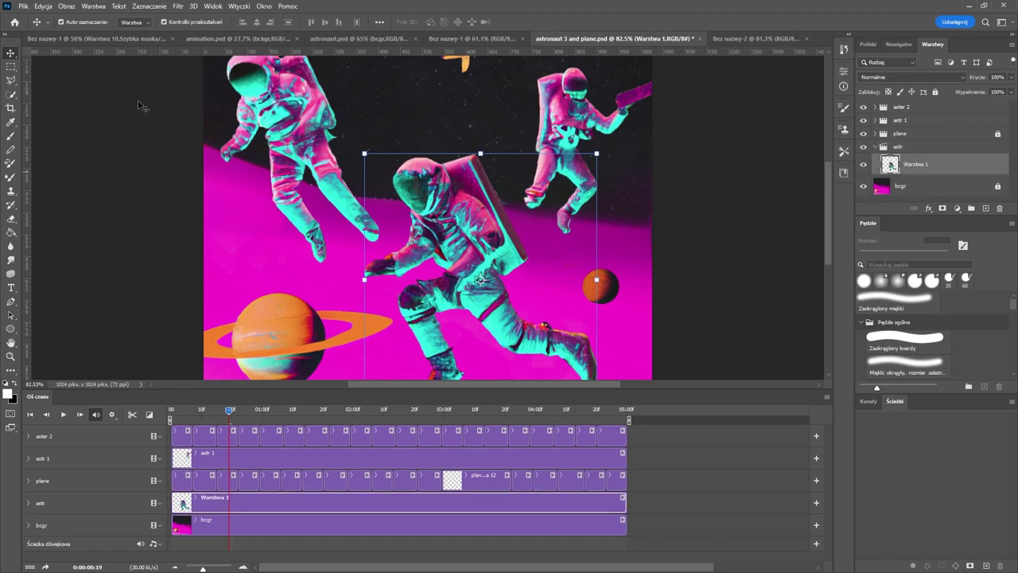
{"action": "left_click", "coordinate": [11, 80]}
{"action": "scroll", "coordinate": [602, 295], "scroll_direction": "up", "scroll_amount": 1}
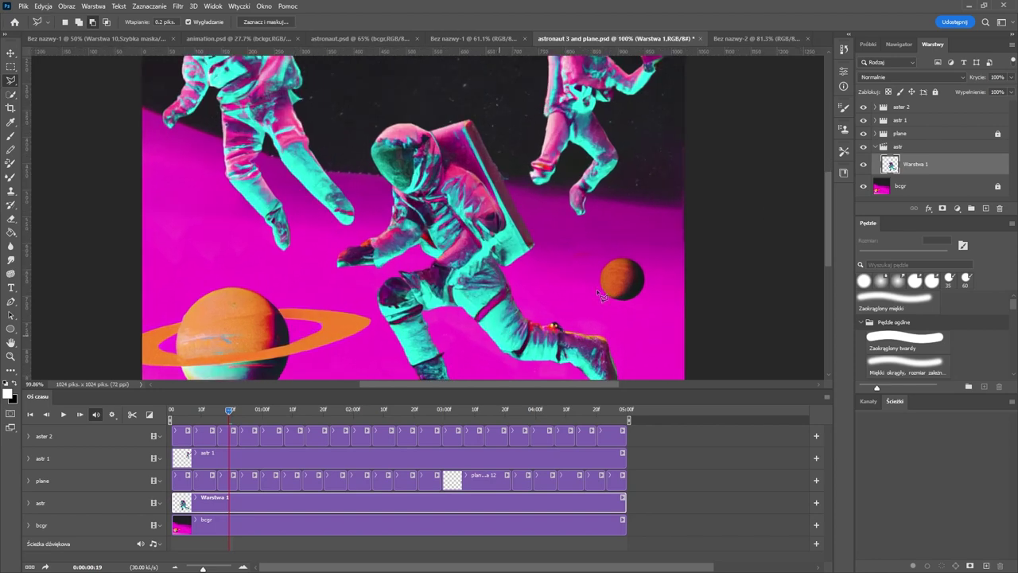
{"action": "left_click", "coordinate": [863, 147]}
{"action": "left_click", "coordinate": [862, 134]}
{"action": "left_click", "coordinate": [863, 120]}
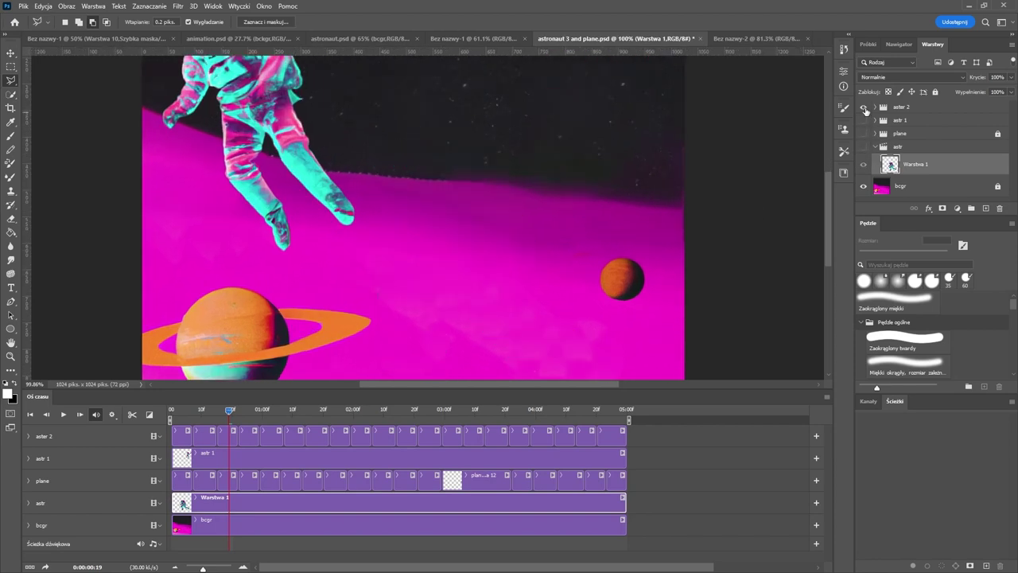
{"action": "left_click", "coordinate": [862, 106]}
{"action": "left_click", "coordinate": [863, 187]}
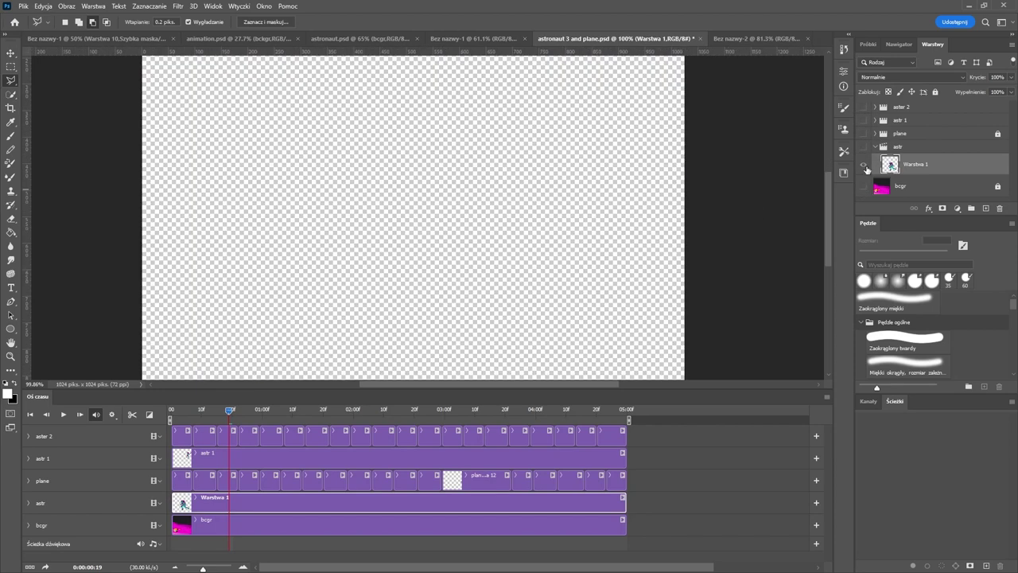
{"action": "left_click", "coordinate": [865, 167]}
- Outline the front lower leg from knee to boot, copy it to a new layer, and place its clip in a separate video group at 0:00
{"action": "scroll", "coordinate": [397, 199], "scroll_direction": "up", "scroll_amount": 3}
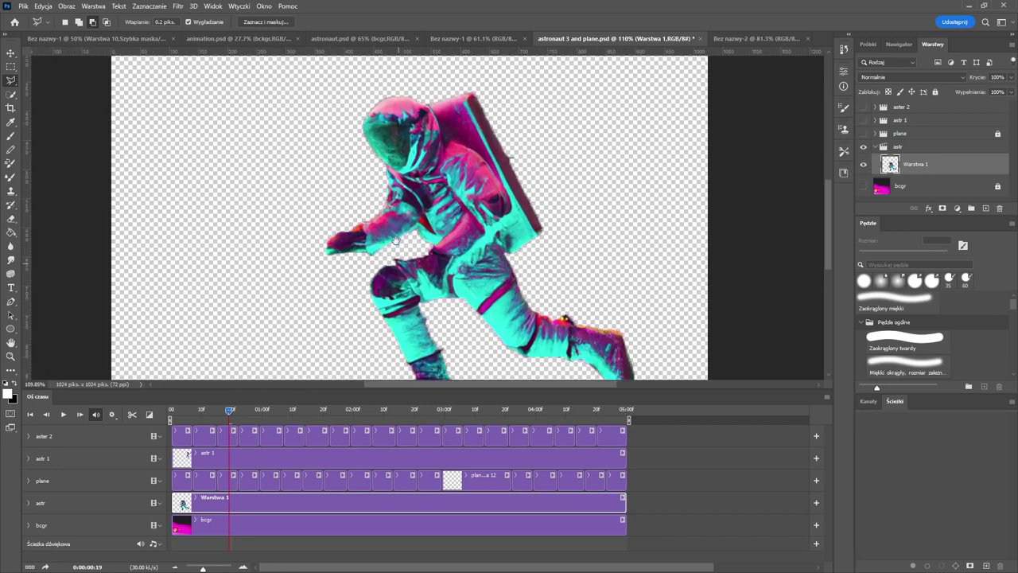
{"action": "scroll", "coordinate": [401, 250], "scroll_direction": "up", "scroll_amount": 1}
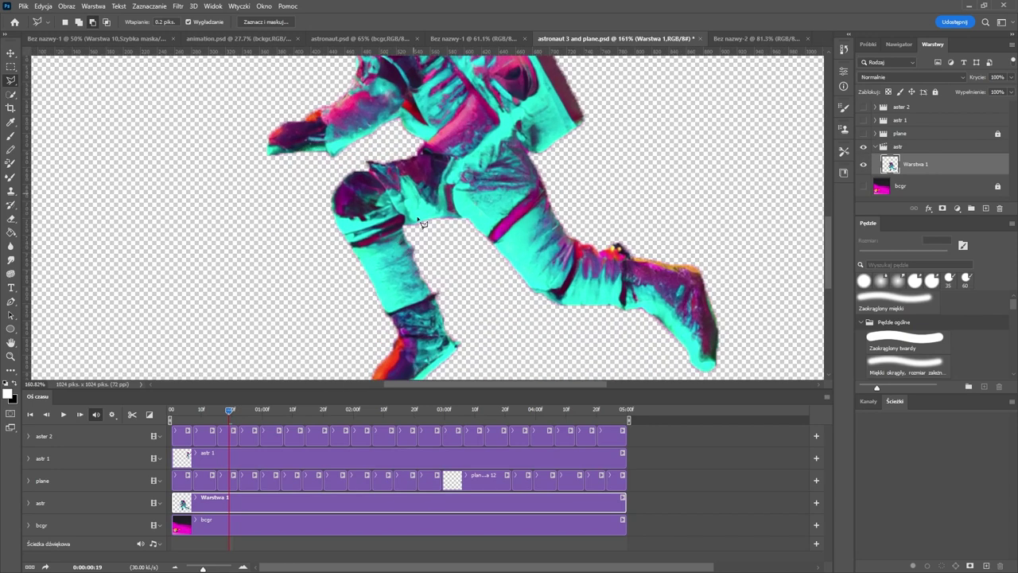
{"action": "left_click_drag", "start_coordinate": [417, 219], "coordinate": [433, 125]}
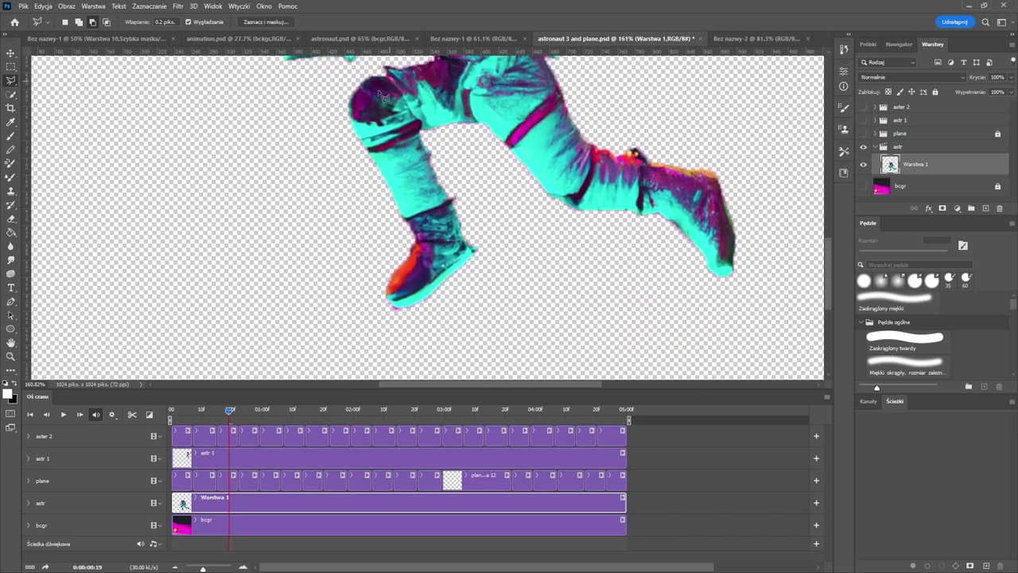
{"action": "left_click", "coordinate": [350, 109]}
{"action": "left_click", "coordinate": [422, 126]}
{"action": "left_click", "coordinate": [441, 161]}
{"action": "left_click", "coordinate": [491, 343]}
{"action": "left_click", "coordinate": [382, 356]}
{"action": "left_click", "coordinate": [335, 343]}
{"action": "left_click", "coordinate": [291, 208]}
{"action": "key", "text": "ctrl+j"}
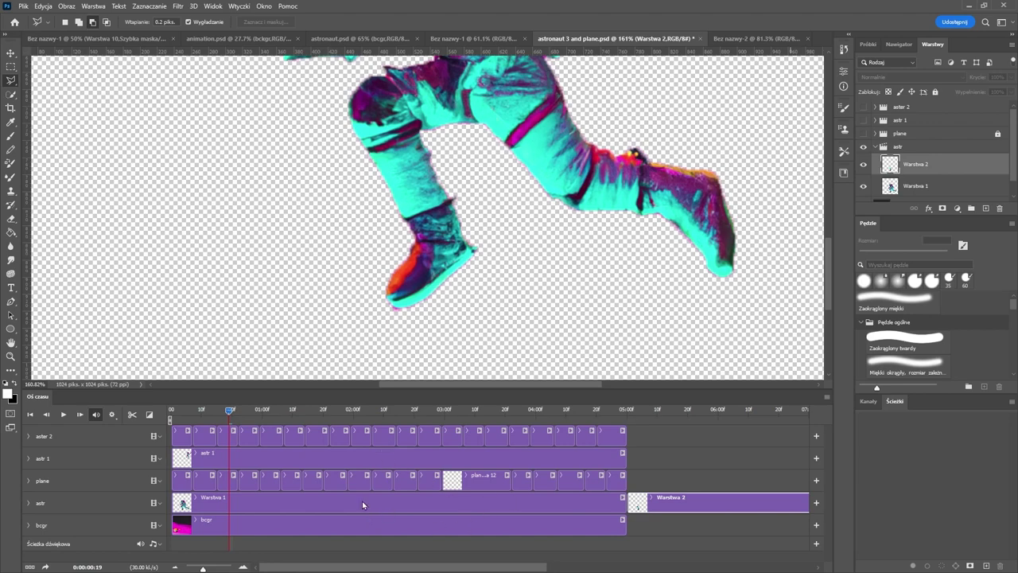
{"action": "left_click_drag", "start_coordinate": [236, 415], "coordinate": [214, 469]}
{"action": "key", "text": "ctrl+z"}
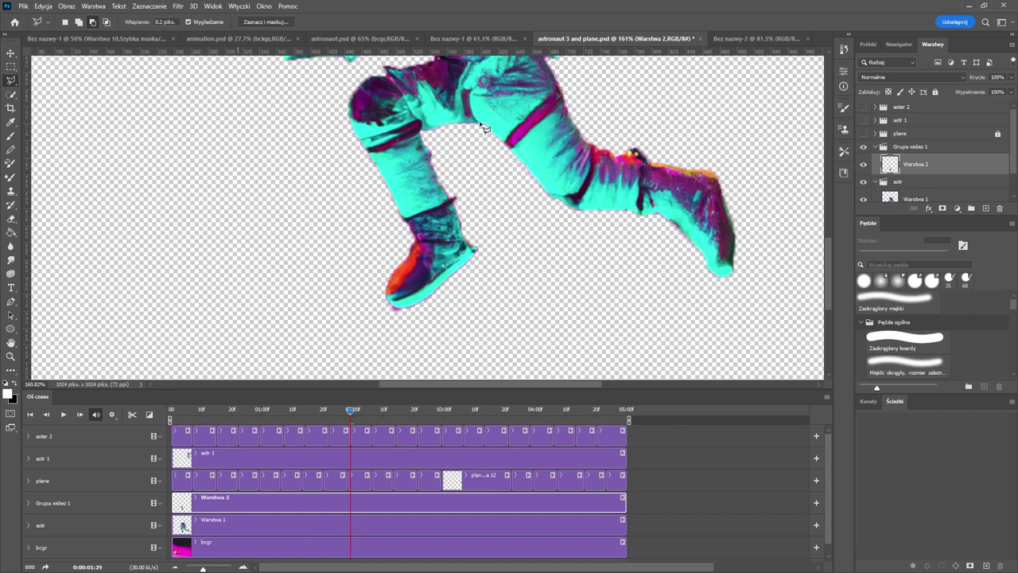
- Outline the astronaut's rear lower leg and boot with the Polygonal Lasso and copy it from Warstwa 1 to a new layer
{"action": "left_click", "coordinate": [598, 138]}
{"action": "left_click", "coordinate": [556, 215]}
{"action": "left_click", "coordinate": [613, 286]}
{"action": "left_click", "coordinate": [718, 303]}
{"action": "left_click", "coordinate": [757, 226]}
{"action": "left_click", "coordinate": [738, 156]}
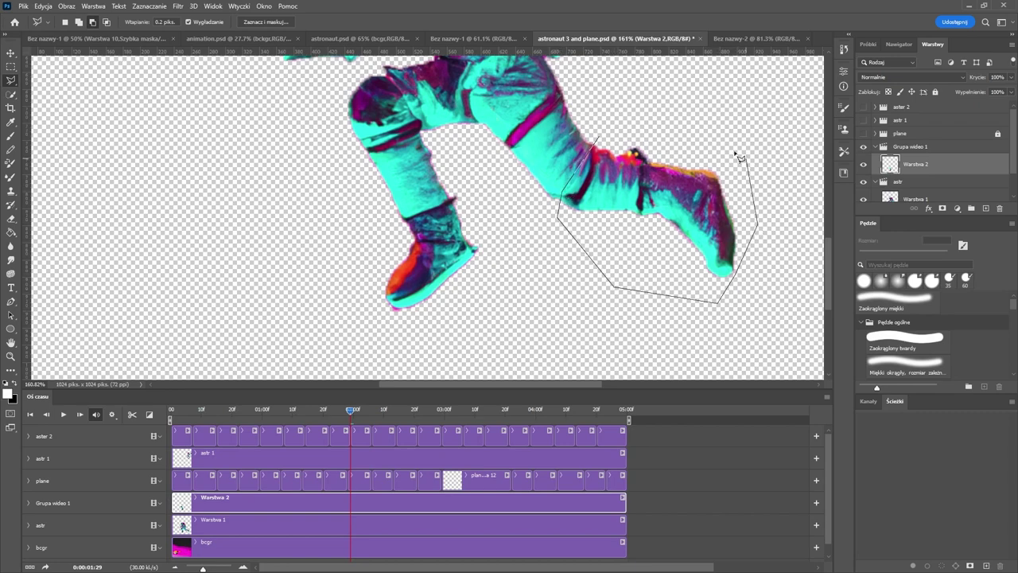
{"action": "double_click", "coordinate": [626, 130]}
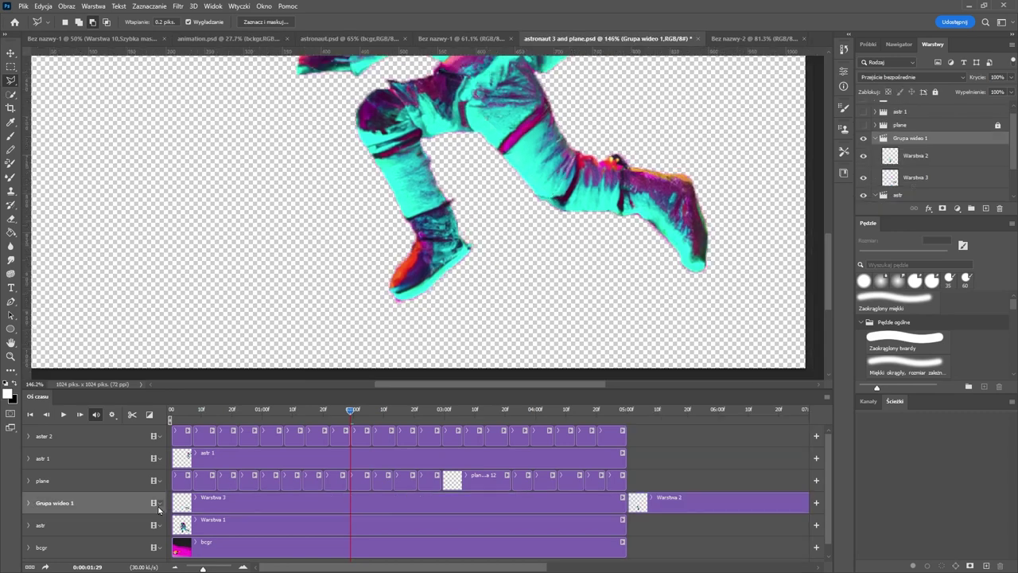
- Create a new video group and move the Warstwa 2 clip into it, starting at the beginning of the timeline
{"action": "left_click", "coordinate": [159, 503]}
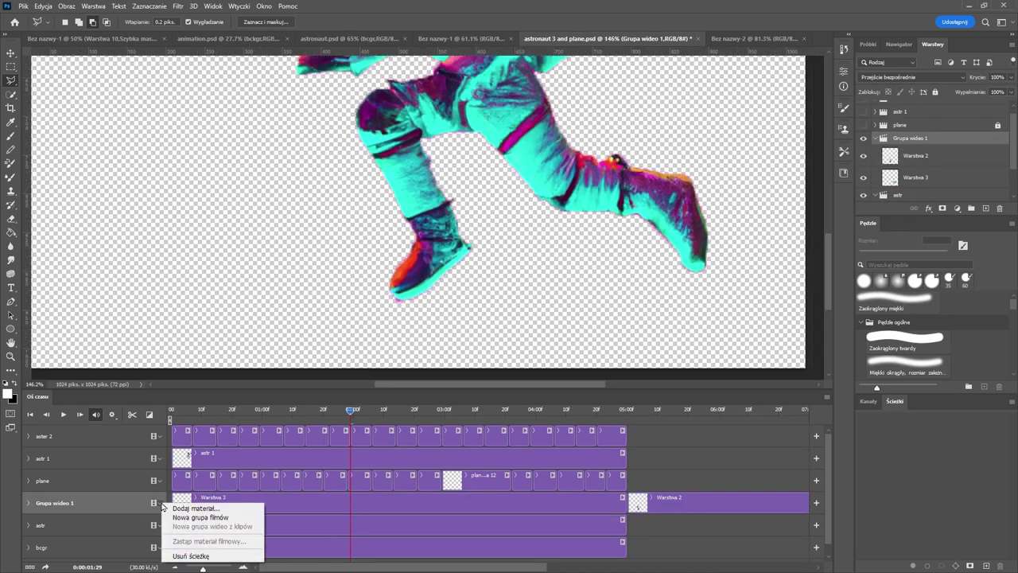
{"action": "left_click", "coordinate": [201, 517]}
{"action": "left_click_drag", "start_coordinate": [656, 526], "coordinate": [199, 499]}
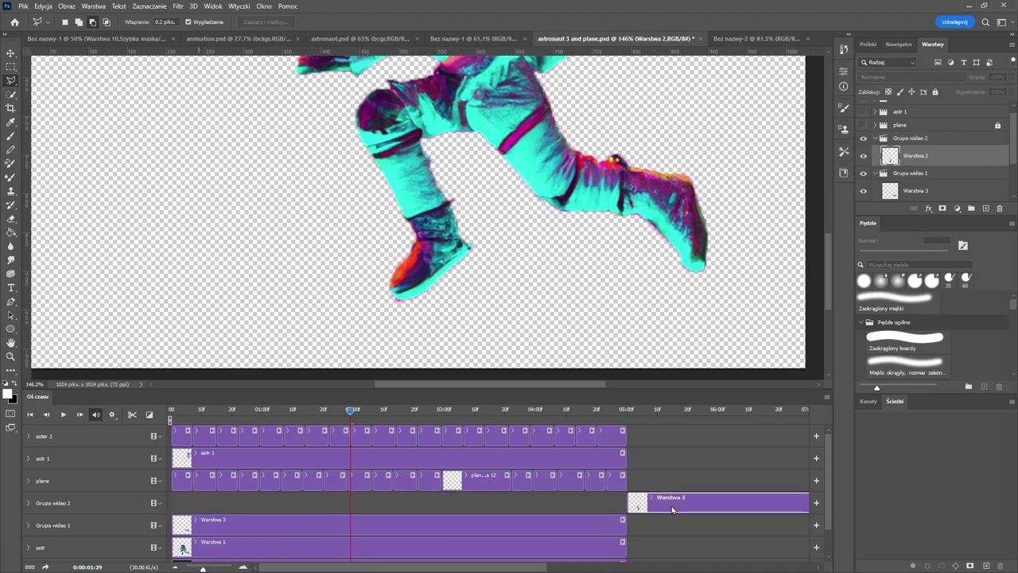
{"action": "left_click_drag", "start_coordinate": [672, 509], "coordinate": [246, 497]}
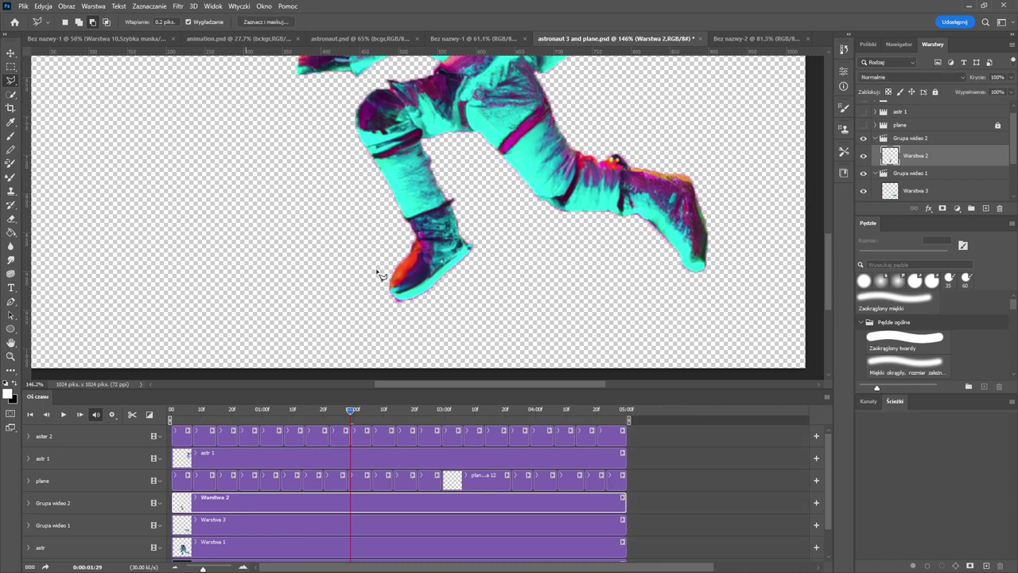
- Select the rear lower-leg clip Warstwa 3 and move the playhead to 0:00:07
{"action": "left_click", "coordinate": [217, 518]}
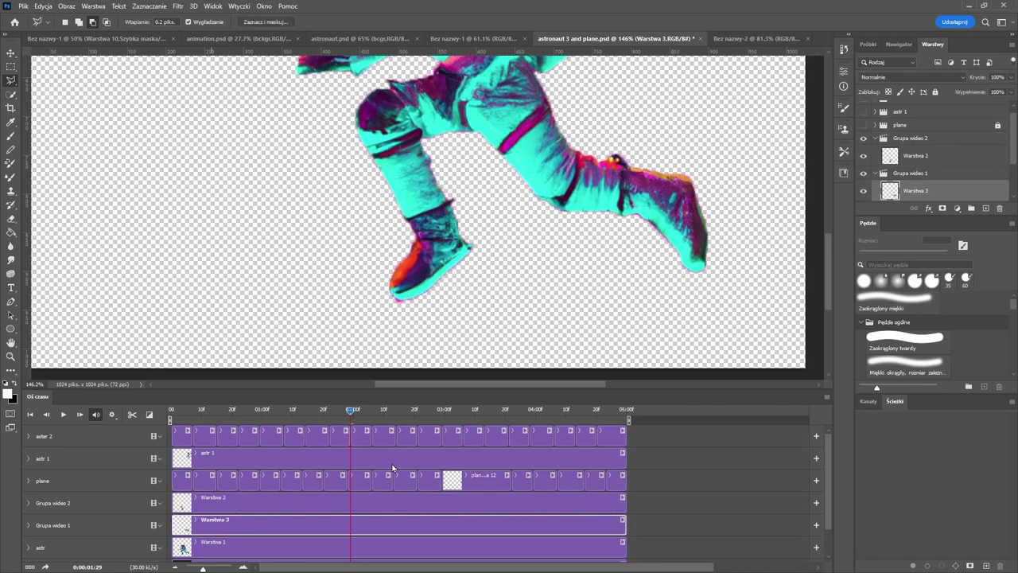
{"action": "left_click_drag", "start_coordinate": [352, 413], "coordinate": [193, 450]}
{"action": "key", "text": "ctrl+t"}
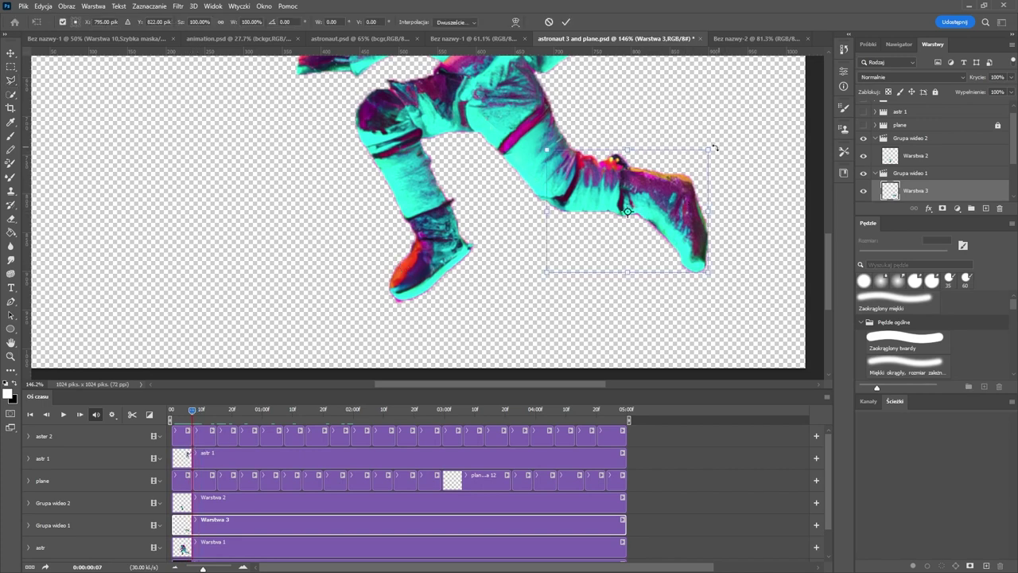
{"action": "mouse_move", "coordinate": [714, 147]}
{"action": "left_mouse_down"}
{"action": "mouse_move", "coordinate": [723, 150]}
{"action": "mouse_move", "coordinate": [712, 131]}
{"action": "left_mouse_up"}
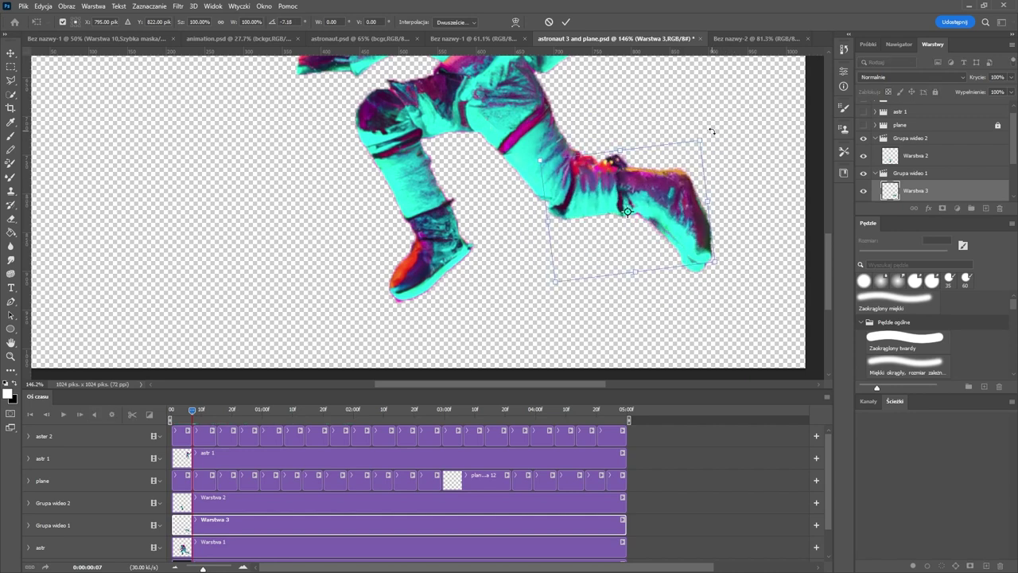
{"action": "key", "text": "ctrl+z"}
{"action": "scroll", "coordinate": [657, 199], "scroll_direction": "down", "scroll_amount": 1}
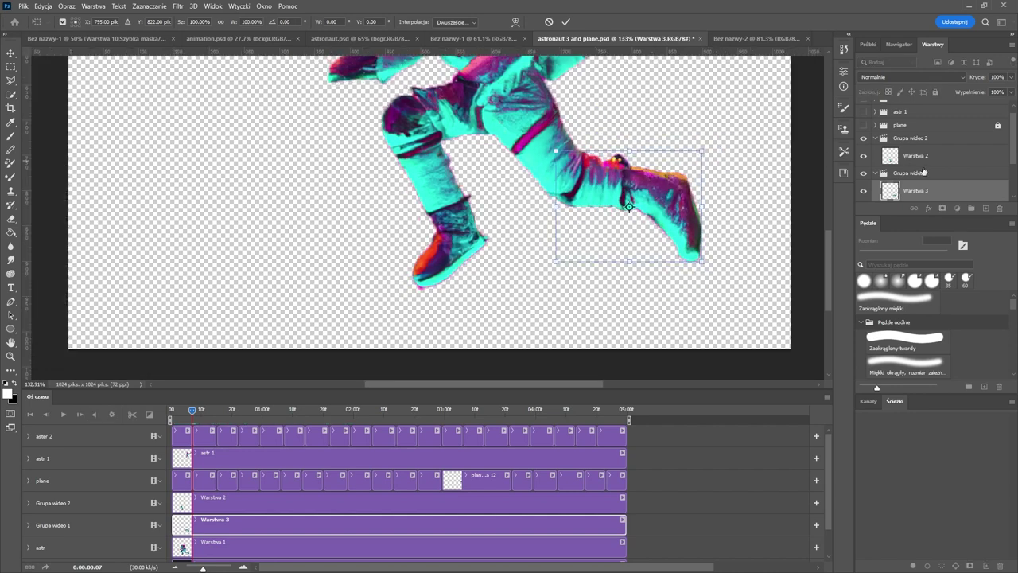
- Hide the separated leg layers, erase the rear lower leg from Warstwa 1 with a 125 px eraser, and show Warstwa 3 again
{"action": "scroll", "coordinate": [923, 171], "scroll_direction": "down", "scroll_amount": 2}
{"action": "left_click", "coordinate": [863, 139]}
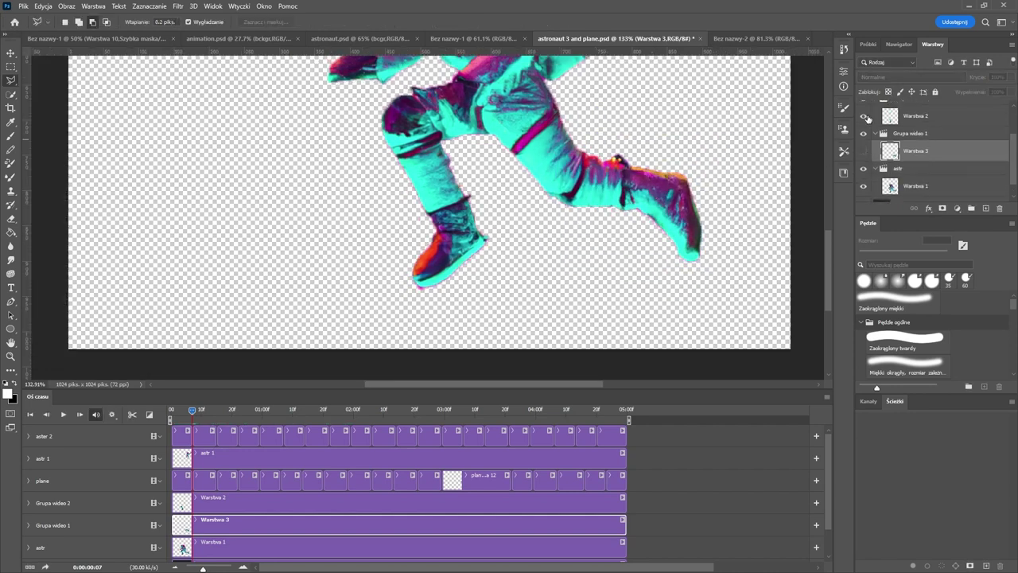
{"action": "left_click", "coordinate": [942, 188]}
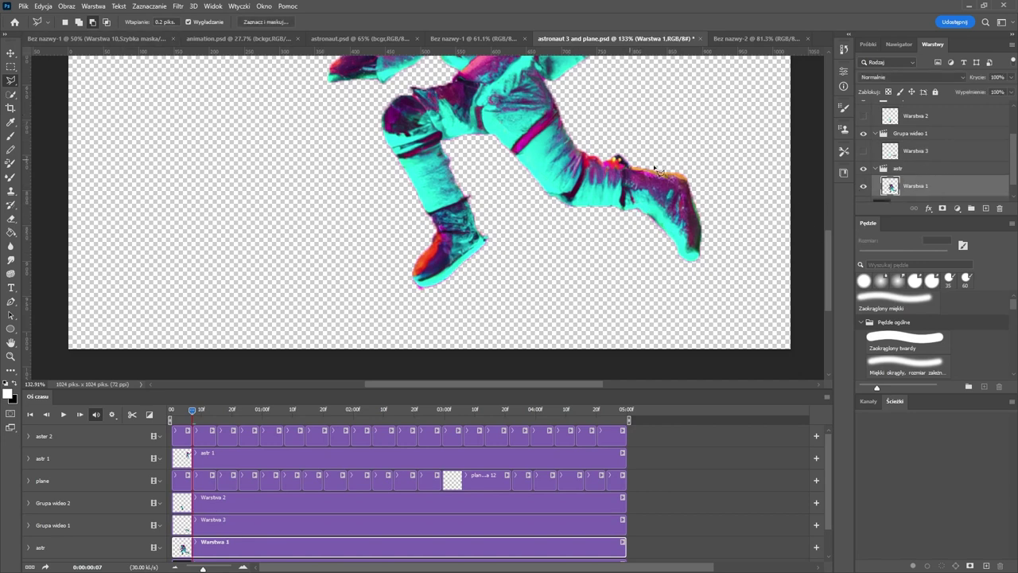
{"action": "key", "text": "e"}
{"action": "mouse_move", "coordinate": [643, 213]}
{"action": "left_mouse_down"}
{"action": "mouse_move", "coordinate": [689, 226]}
{"action": "mouse_move", "coordinate": [684, 254]}
{"action": "mouse_move", "coordinate": [655, 176]}
{"action": "mouse_move", "coordinate": [674, 187]}
{"action": "mouse_move", "coordinate": [638, 233]}
{"action": "left_mouse_up"}
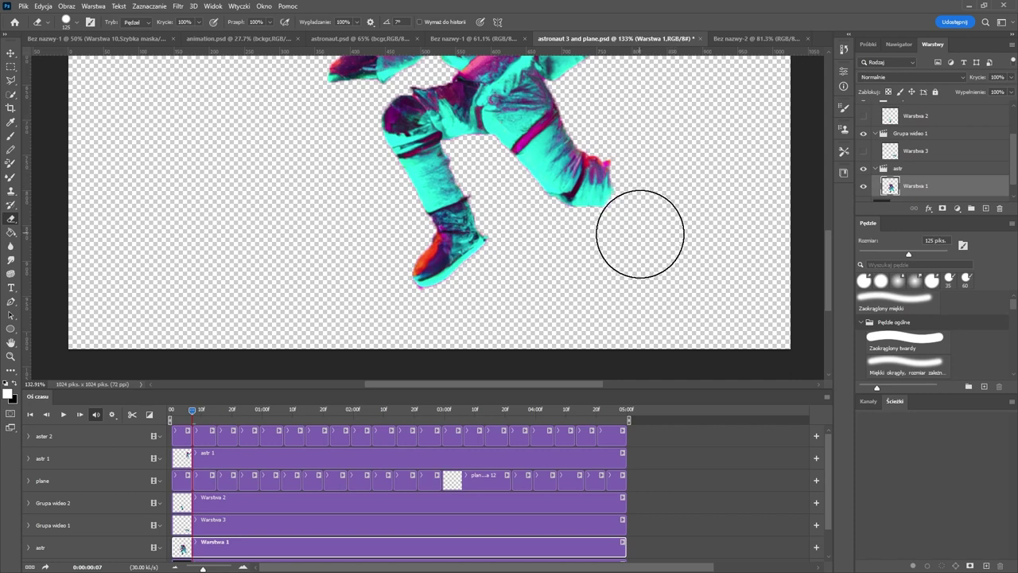
{"action": "left_click", "coordinate": [864, 151]}
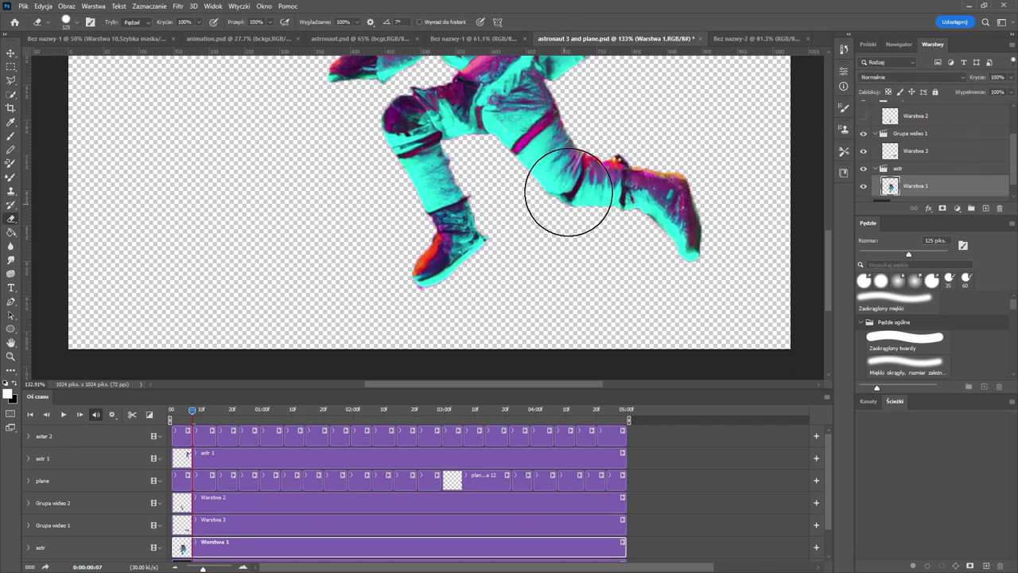
- Erase the front lower leg from Warstwa 1 and show the separated leg layer Warstwa 2 again
{"action": "left_click", "coordinate": [933, 119]}
{"action": "left_click", "coordinate": [864, 183]}
{"action": "left_click", "coordinate": [864, 182]}
{"action": "left_click", "coordinate": [898, 182]}
{"action": "left_click", "coordinate": [863, 113]}
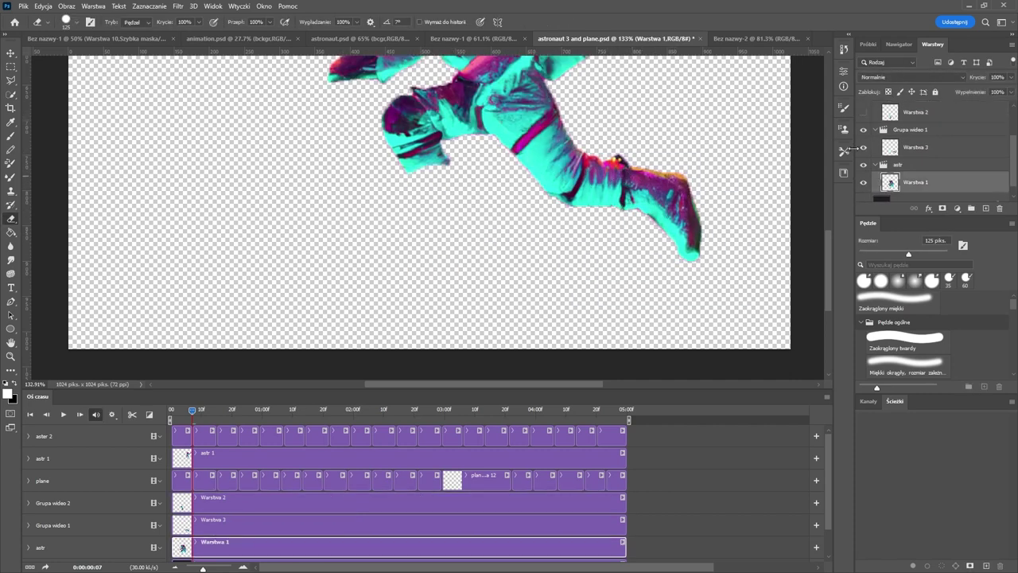
{"action": "left_click", "coordinate": [863, 113]}
{"action": "left_click", "coordinate": [861, 113]}
{"action": "left_click", "coordinate": [861, 113]}
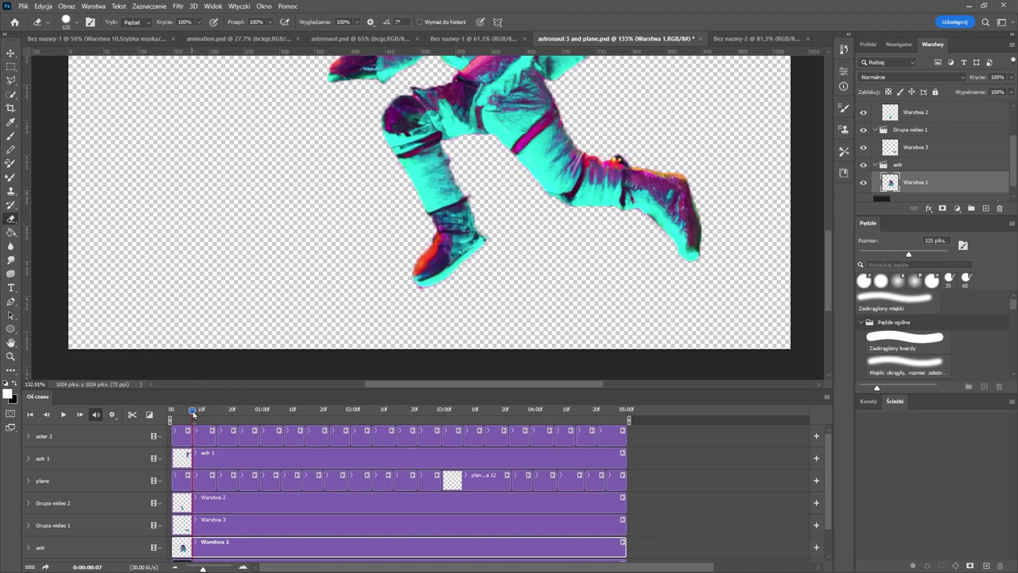
- Lock the body layer Warstwa 1 and select the front lower-leg layer Warstwa 2 with the Move tool
{"action": "left_click", "coordinate": [10, 53]}
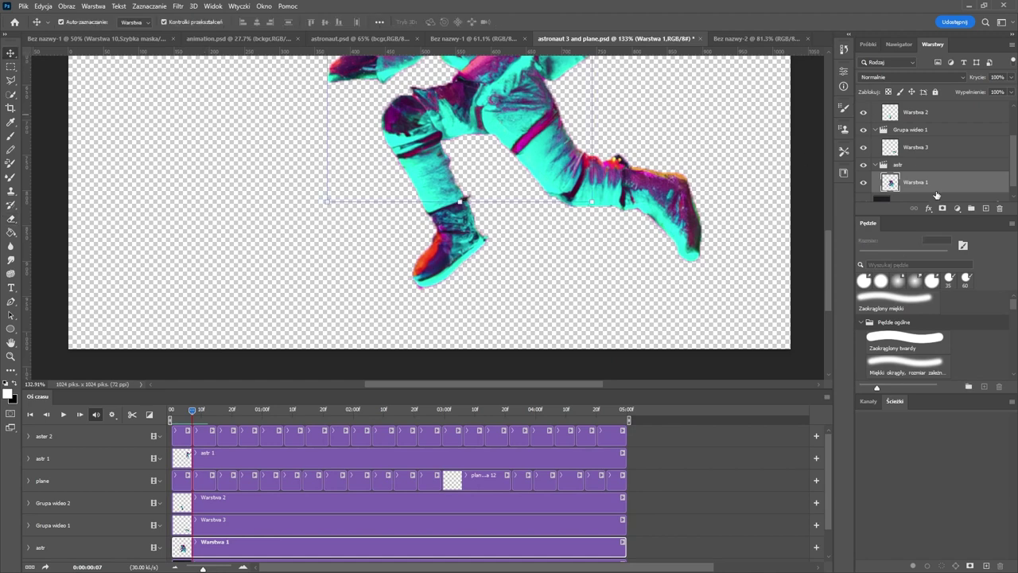
{"action": "scroll", "coordinate": [936, 195], "scroll_direction": "up", "scroll_amount": 1}
{"action": "left_click", "coordinate": [936, 92]}
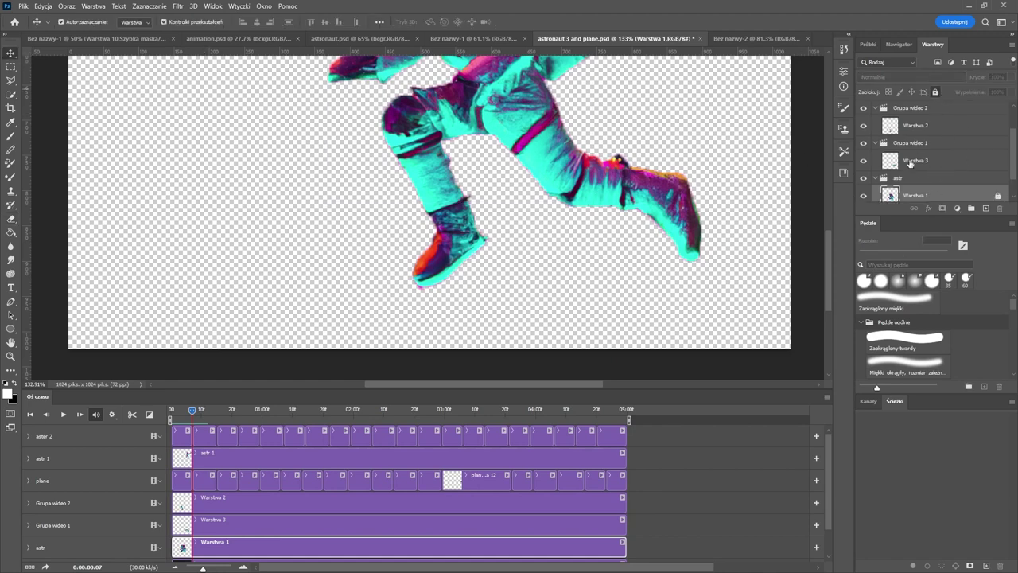
{"action": "left_click", "coordinate": [914, 164]}
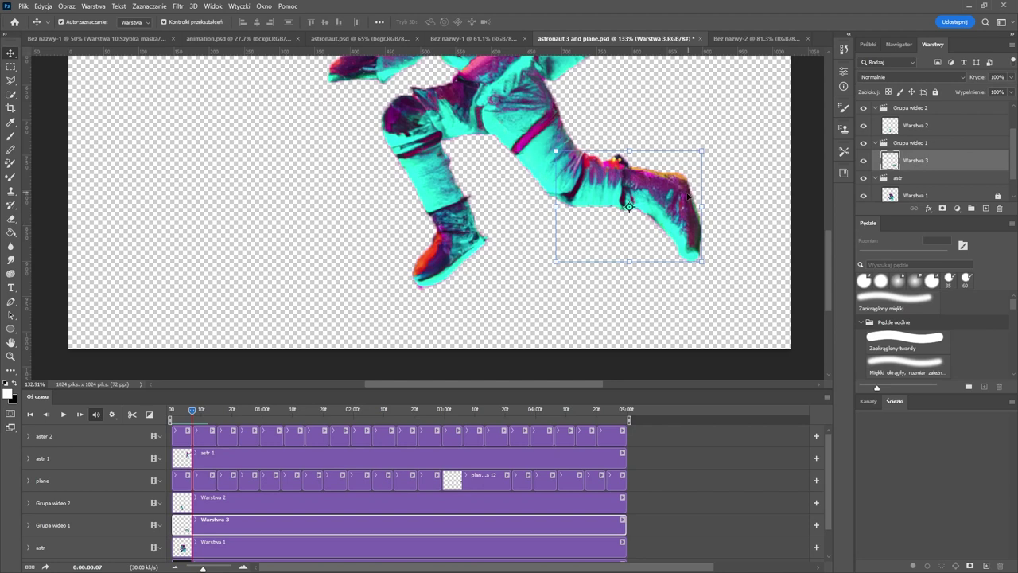
{"action": "key", "text": "alt+]"}
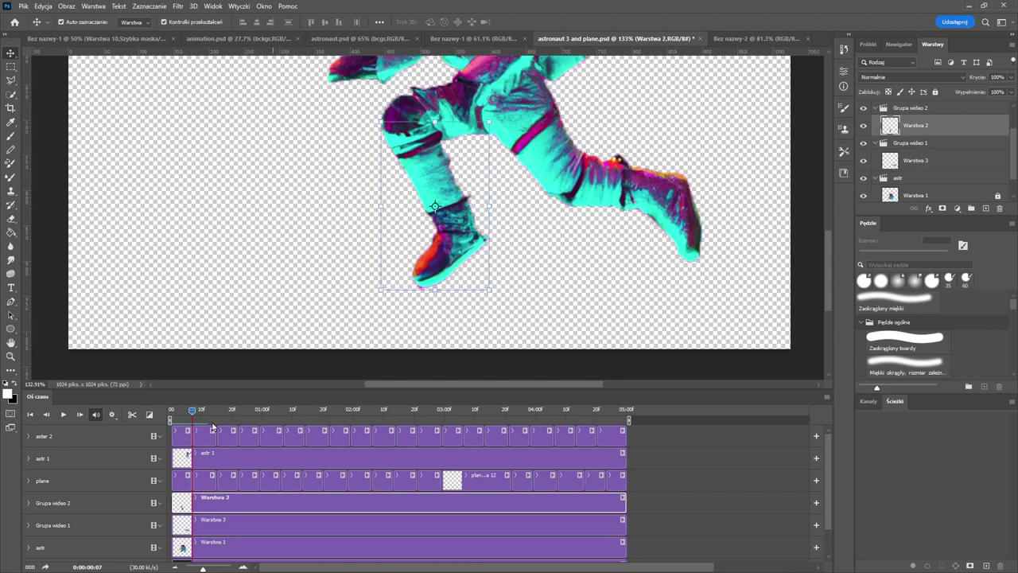
- Free-transform Warstwa 2 with its reference point placed at the knee and rotate the front lower leg about 3°
{"action": "left_click_drag", "start_coordinate": [496, 297], "coordinate": [471, 309]}
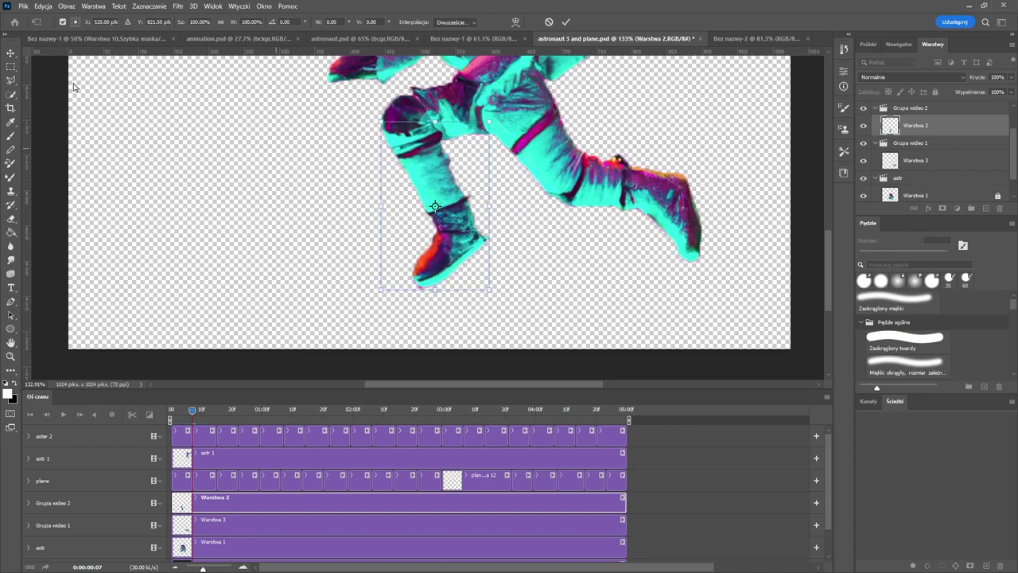
{"action": "left_click", "coordinate": [64, 24]}
{"action": "left_click", "coordinate": [76, 20]}
{"action": "left_click_drag", "start_coordinate": [495, 298], "coordinate": [595, 241]}
{"action": "left_click", "coordinate": [77, 26]}
{"action": "left_click_drag", "start_coordinate": [435, 208], "coordinate": [405, 128]}
{"action": "left_click_drag", "start_coordinate": [528, 307], "coordinate": [505, 278]}
{"action": "key", "text": "ctrl+z"}
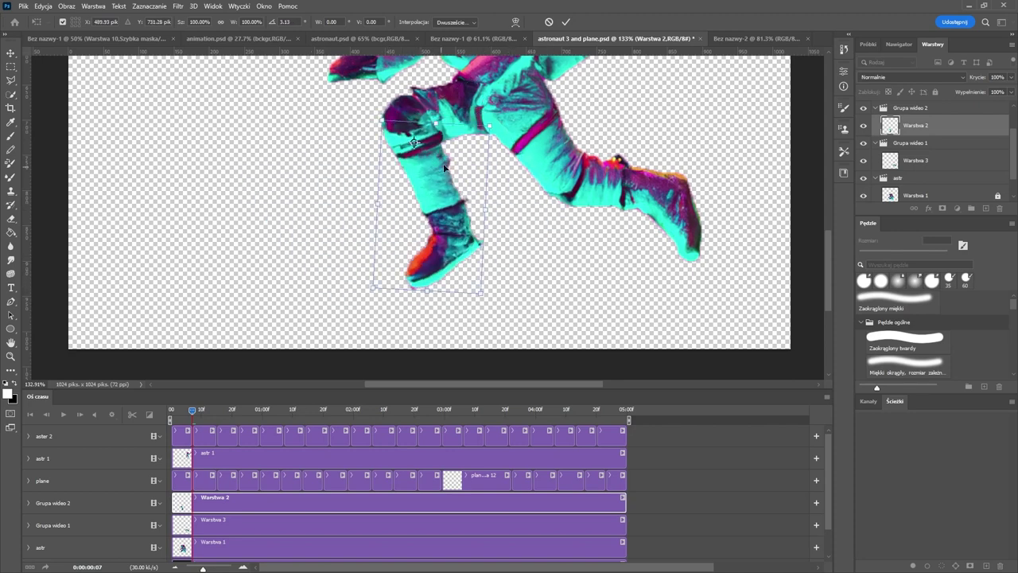
{"action": "left_click_drag", "start_coordinate": [405, 128], "coordinate": [403, 125]}
{"action": "mouse_move", "coordinate": [504, 283]}
{"action": "left_mouse_down"}
{"action": "mouse_move", "coordinate": [448, 302]}
{"action": "mouse_move", "coordinate": [496, 289]}
{"action": "left_mouse_up"}
{"action": "left_click", "coordinate": [565, 22]}
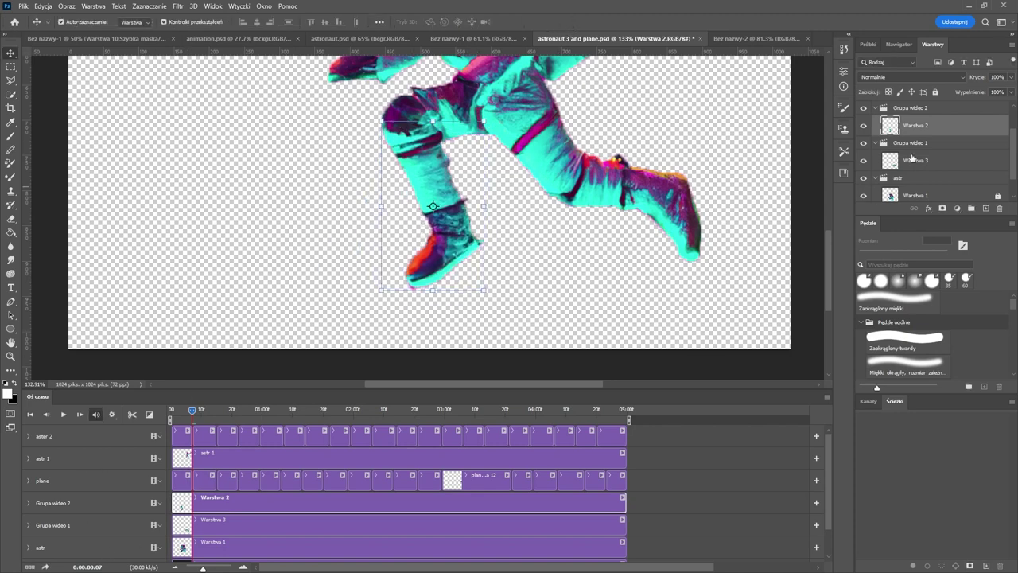
- Split the front lower-leg clip at short intervals from 0:00:07 onward and rotate the segments slightly around the knee
{"action": "key", "text": "ctrl+j"}
{"action": "left_click_drag", "start_coordinate": [193, 413], "coordinate": [213, 411]}
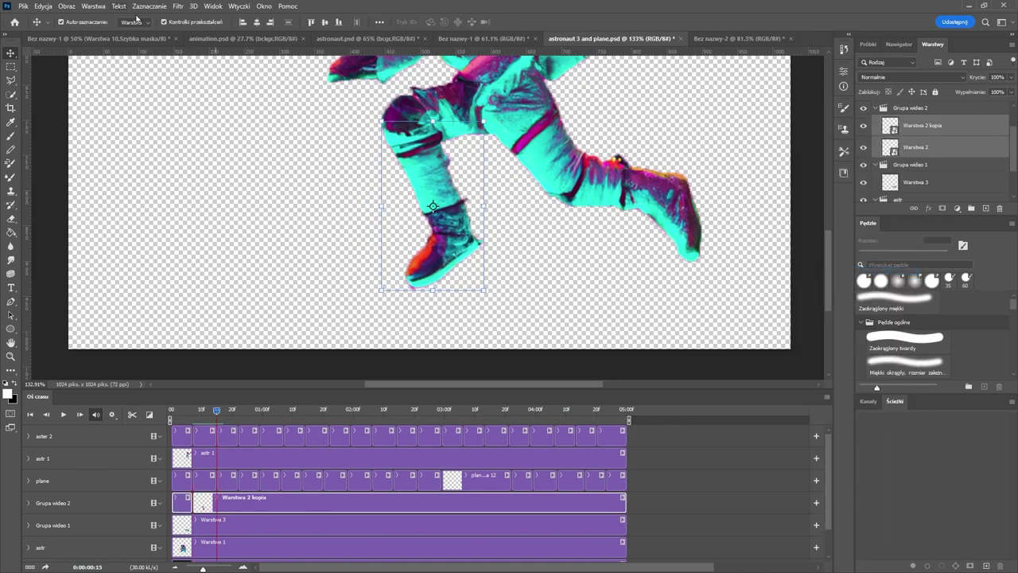
{"action": "left_click_drag", "start_coordinate": [433, 205], "coordinate": [393, 124]}
{"action": "key", "text": "Return"}
{"action": "key", "text": "ctrl+j"}
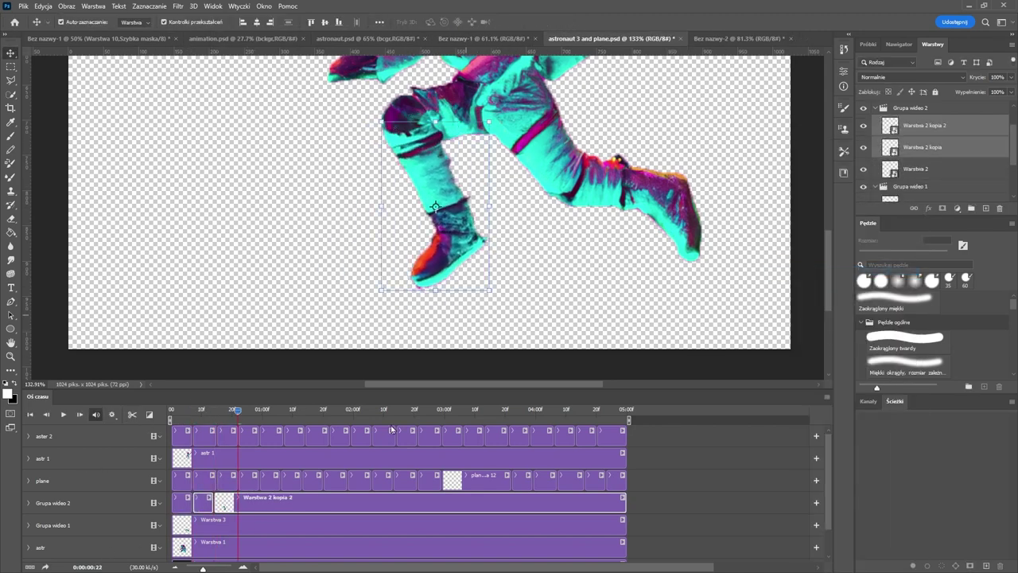
{"action": "key", "text": "e"}
{"action": "key", "text": "ctrl+j"}
{"action": "key", "text": "v"}
{"action": "left_click", "coordinate": [565, 22]}
{"action": "left_click", "coordinate": [132, 414]}
- At 0:00:01:13, place the reference point of Warstwa 3 at the rear knee and rotate the lower leg slightly
{"action": "left_click_drag", "start_coordinate": [283, 410], "coordinate": [302, 411]}
{"action": "key", "text": "ctrl+t"}
{"action": "left_click_drag", "start_coordinate": [628, 206], "coordinate": [576, 164]}
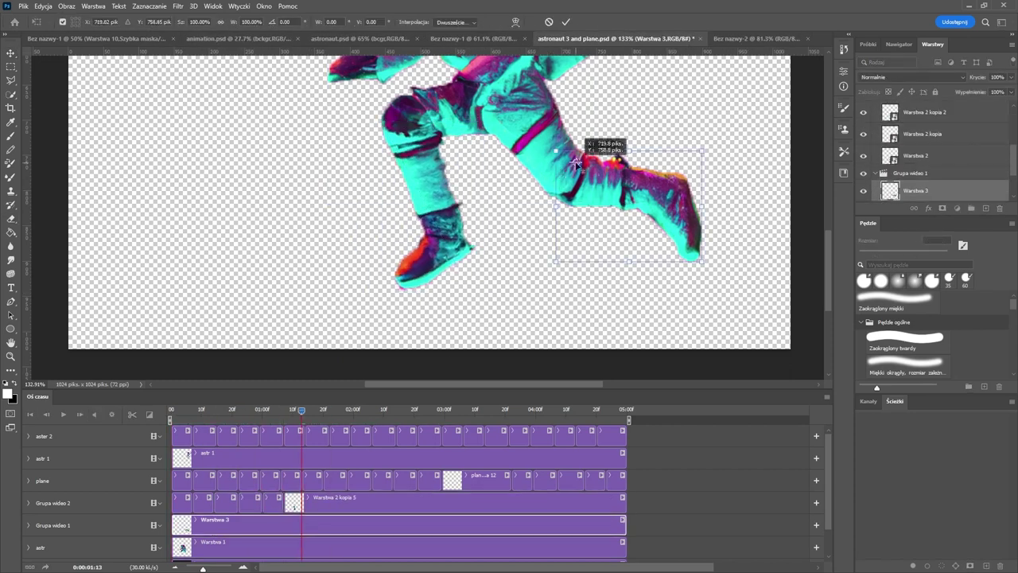
{"action": "left_click_drag", "start_coordinate": [707, 149], "coordinate": [706, 190]}
{"action": "key", "text": "Return"}
- Split the rear lower-leg clip at short intervals up to 0:00:02:05 and rotate each new segment around the knee
{"action": "left_click", "coordinate": [132, 414]}
{"action": "left_click_drag", "start_coordinate": [706, 133], "coordinate": [712, 174]}
{"action": "key", "text": "Return"}
{"action": "left_click_drag", "start_coordinate": [345, 410], "coordinate": [368, 410]}
{"action": "left_click", "coordinate": [132, 414]}
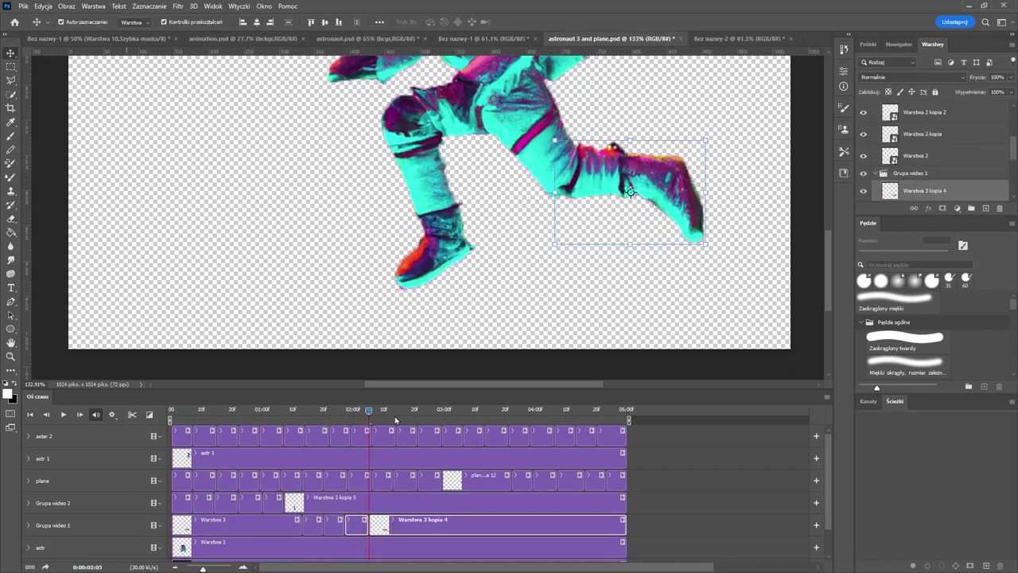
{"action": "left_click_drag", "start_coordinate": [707, 136], "coordinate": [712, 171]}
{"action": "right_click", "coordinate": [643, 209]}
- Continue splitting the rear lower-leg clip and rotate the segment Warstwa 3 kopia 6 about -12° around the knee
{"action": "left_click_drag", "start_coordinate": [416, 410], "coordinate": [447, 410]}
{"action": "scroll", "coordinate": [499, 192], "scroll_direction": "down", "scroll_amount": 4}
{"action": "left_click", "coordinate": [132, 414]}
{"action": "key", "text": "Return"}
{"action": "left_click", "coordinate": [463, 525]}
{"action": "left_click_drag", "start_coordinate": [613, 231], "coordinate": [610, 201]}
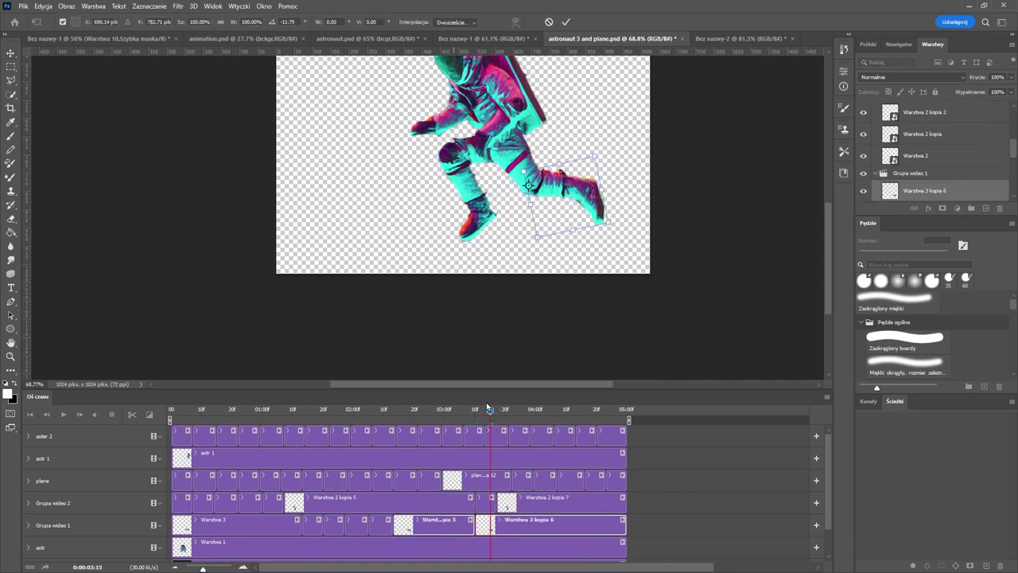
{"action": "key", "text": "Return"}
- Split off another rear lower-leg segment further along the timeline and play back the animation with the whole canvas in view
{"action": "left_click_drag", "start_coordinate": [496, 410], "coordinate": [515, 410]}
{"action": "left_click", "coordinate": [132, 414]}
{"action": "key", "text": "ctrl+0"}
{"action": "key", "text": "space"}
{"action": "key", "text": "space"}
- Split the running astronaut's Warstwa 1 clip into successive segments and warp the body to animate it
{"action": "left_click", "coordinate": [427, 295]}
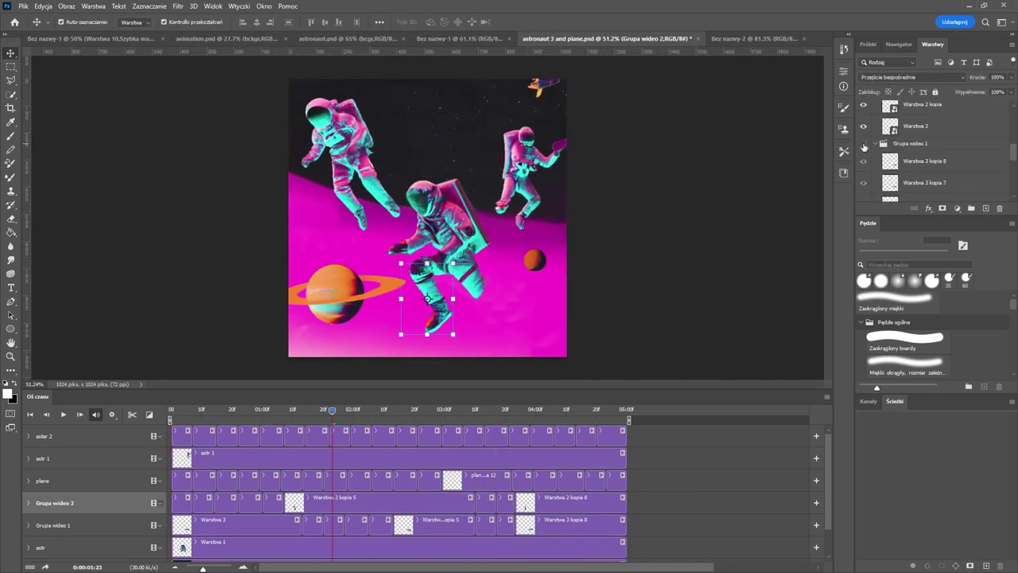
{"action": "left_click", "coordinate": [440, 227]}
{"action": "left_click", "coordinate": [43, 6]}
{"action": "left_click", "coordinate": [80, 218]}
{"action": "key", "text": "Escape"}
{"action": "left_click", "coordinate": [43, 6]}
{"action": "left_click", "coordinate": [80, 218]}
{"action": "left_click", "coordinate": [132, 414]}
{"action": "mouse_move", "coordinate": [332, 410]}
{"action": "left_mouse_down"}
{"action": "mouse_move", "coordinate": [246, 410]}
{"action": "mouse_move", "coordinate": [337, 410]}
{"action": "left_mouse_up"}
{"action": "double_click", "coordinate": [936, 192]}
{"action": "left_click", "coordinate": [132, 415]}
{"action": "key", "text": "Return"}
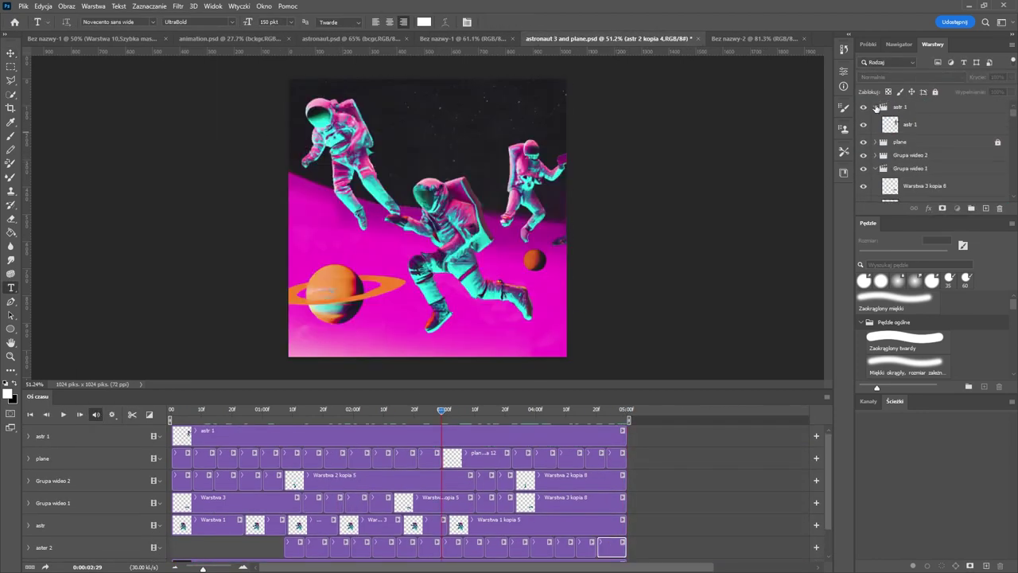
- Collapse the open video groups, then select all the groups from astr 1 to aster 2 and lock them
{"action": "left_click", "coordinate": [875, 106]}
{"action": "left_click", "coordinate": [875, 147]}
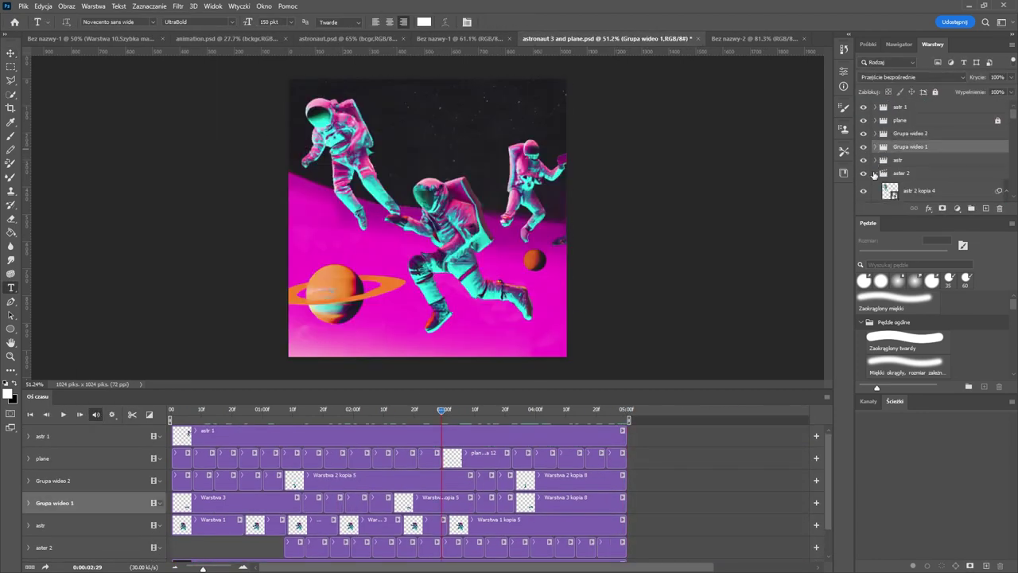
{"action": "left_click", "coordinate": [874, 173]}
{"action": "key", "text": "ctrl+plus"}
{"action": "left_click", "coordinate": [933, 175]}
{"action": "key", "text": "ctrl+alt+a"}
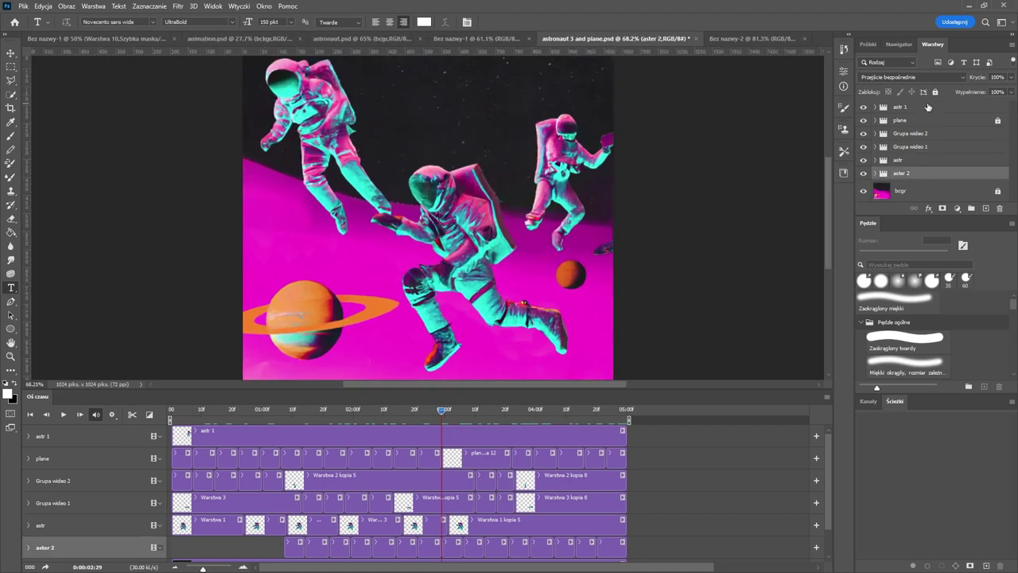
{"action": "key", "text": "ctrl+plus"}
{"action": "key", "text": "ctrl+0"}
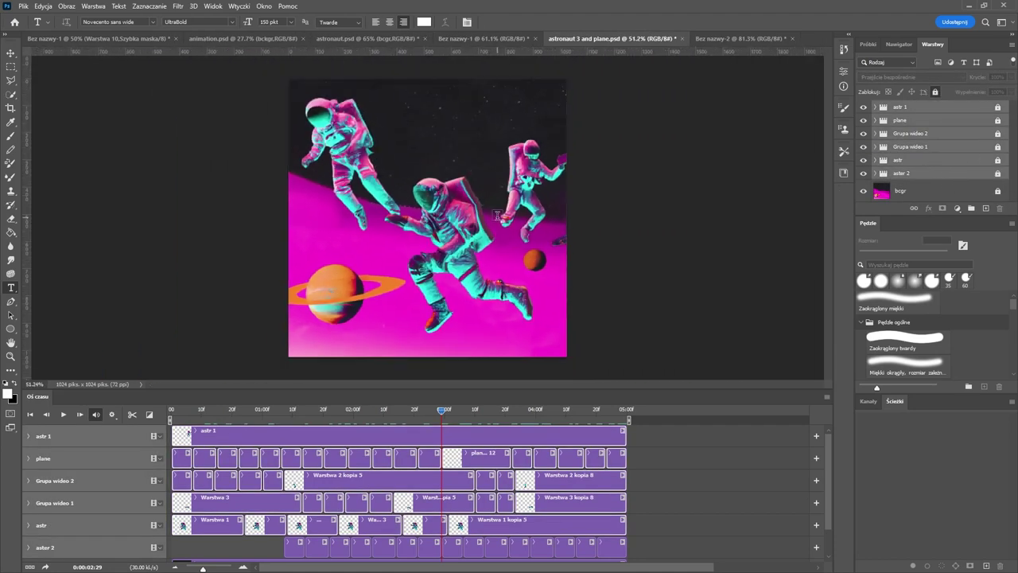
- Create a new video group above the astr 1 track
{"action": "left_click", "coordinate": [93, 444]}
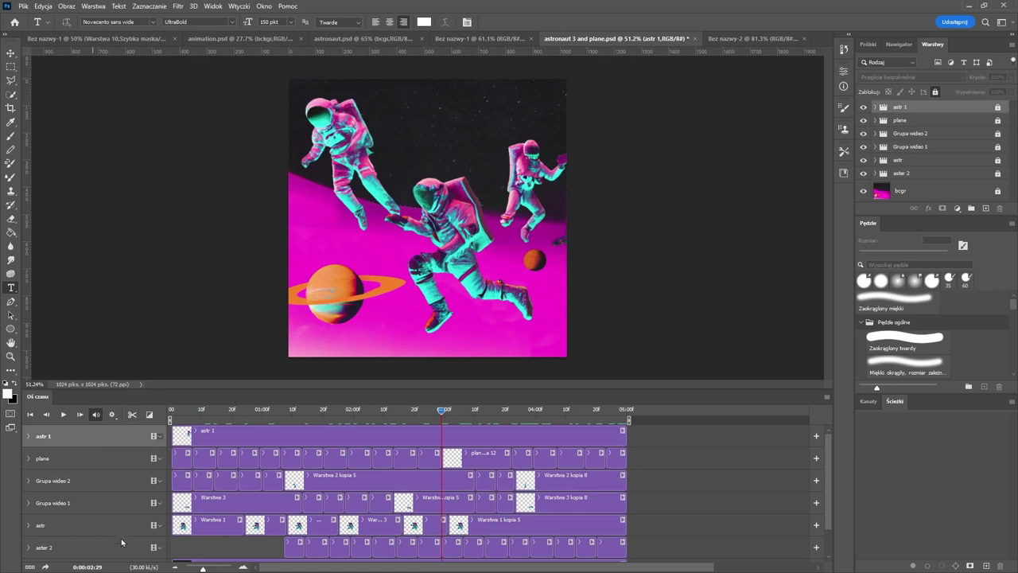
{"action": "left_click", "coordinate": [160, 436]}
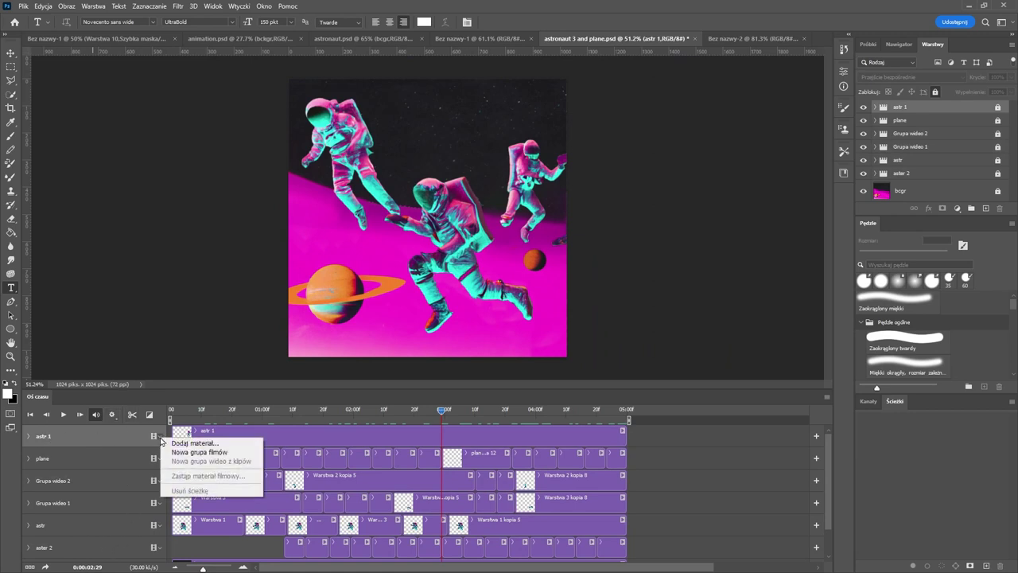
{"action": "left_click", "coordinate": [199, 452]}
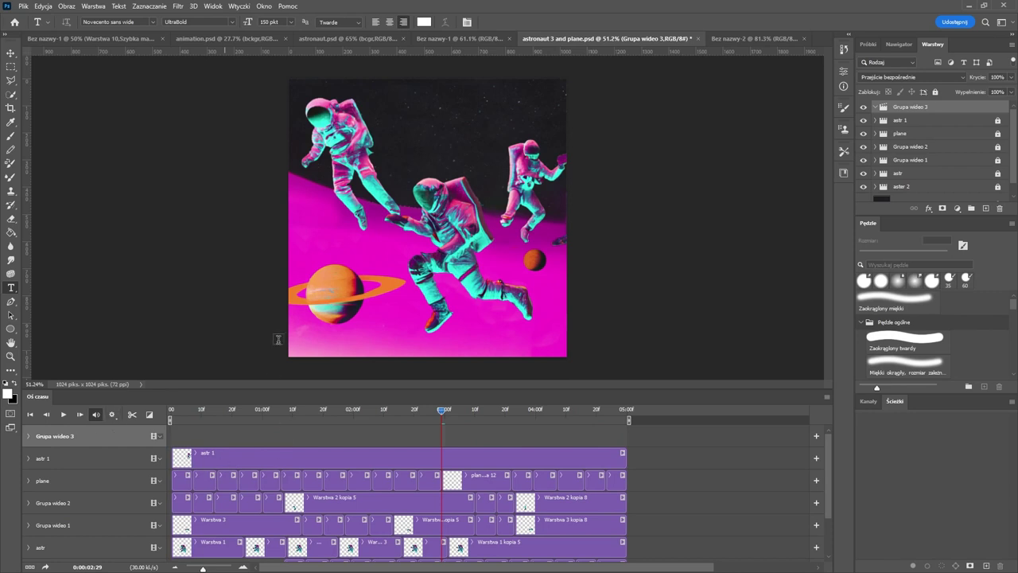
- Add a text box in the dark sky reading "Open call" and set its font size to 100 pt
{"action": "left_click_drag", "start_coordinate": [384, 111], "coordinate": [514, 155]}
{"action": "type", "text": "o"}
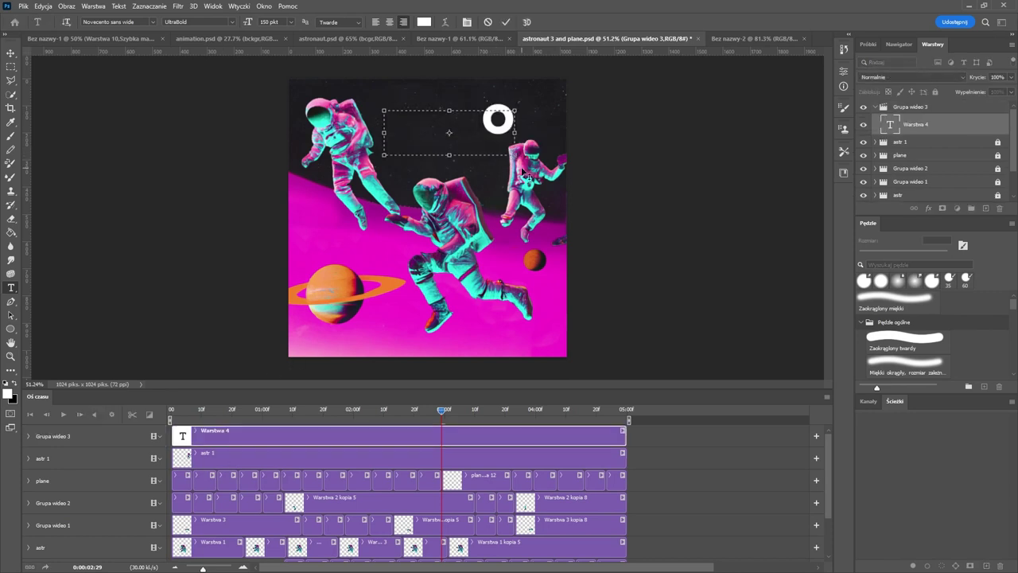
{"action": "type", "text": "pen call"}
{"action": "key", "text": "ctrl+a"}
{"action": "left_click", "coordinate": [269, 22]}
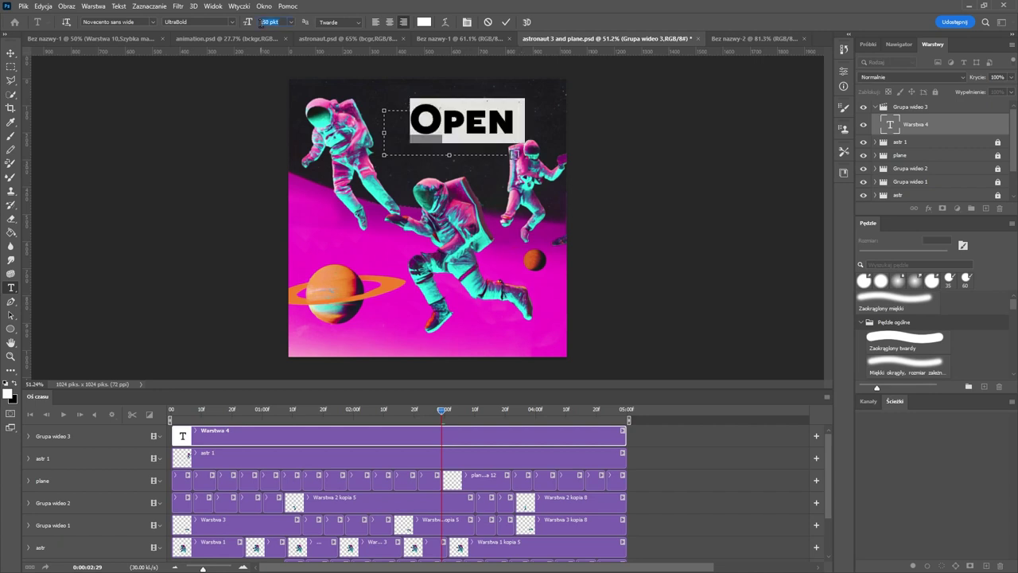
{"action": "type", "text": "100"}
{"action": "key", "text": "Return"}
- Enlarge the title's text box, move it slightly across the sky, and set its blending mode to Światło jaskrawe
{"action": "left_click_drag", "start_coordinate": [514, 154], "coordinate": [546, 213]}
{"action": "key", "text": "ctrl+Return"}
{"action": "key", "text": "v"}
{"action": "left_click_drag", "start_coordinate": [469, 135], "coordinate": [446, 134]}
{"action": "left_click", "coordinate": [911, 77]}
{"action": "left_click", "coordinate": [915, 231]}
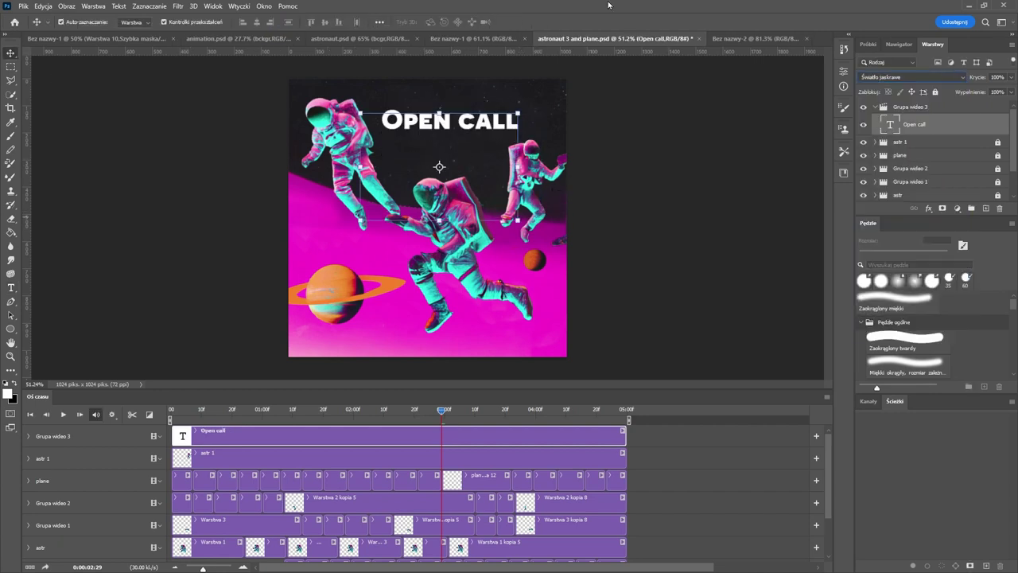
- Replace the initial O of the title with the alternate underlined small-o glyph
{"action": "double_click", "coordinate": [415, 119]}
{"action": "mouse_move", "coordinate": [395, 128]}
{"action": "left_click", "coordinate": [440, 148]}
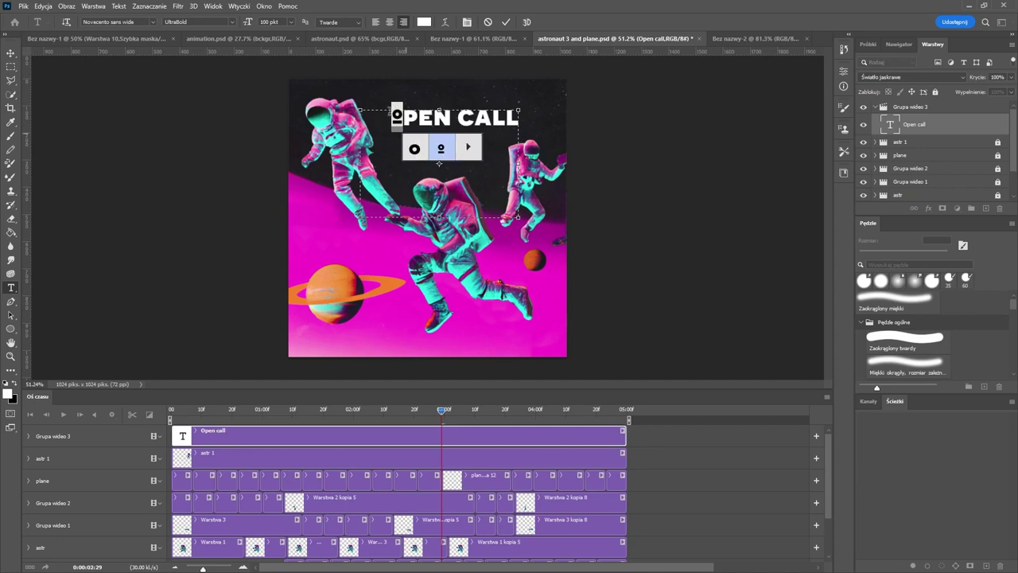
- Change the font of the entire open call title to Piepie and finish editing the text
{"action": "key", "text": "ctrl+a"}
{"action": "left_click", "coordinate": [128, 22]}
{"action": "scroll", "coordinate": [128, 22], "scroll_direction": "down", "scroll_amount": 3}
{"action": "left_click", "coordinate": [154, 23]}
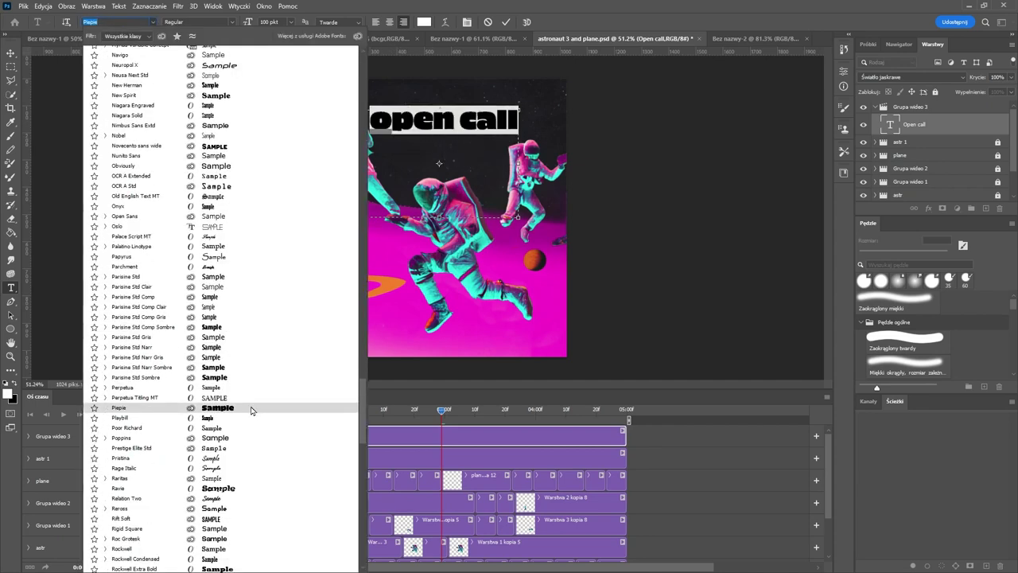
{"action": "left_click", "coordinate": [252, 409]}
{"action": "left_click", "coordinate": [11, 53]}
- Enable opacity (Krycie) keyframes for the open call title at the timeline start and set its opacity there to 0%
{"action": "left_click", "coordinate": [28, 435]}
{"action": "left_click_drag", "start_coordinate": [265, 412], "coordinate": [163, 440]}
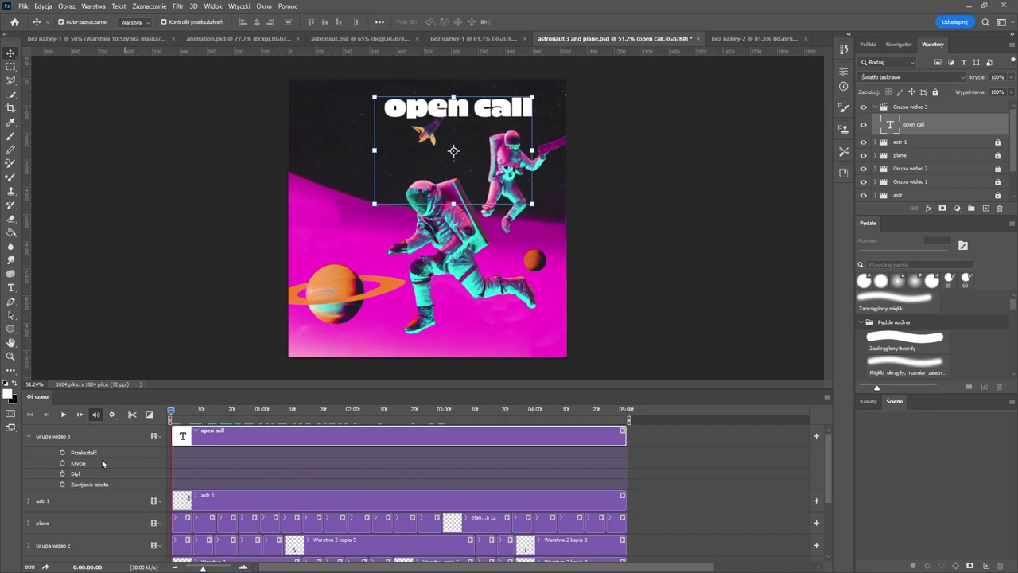
{"action": "left_click", "coordinate": [62, 463]}
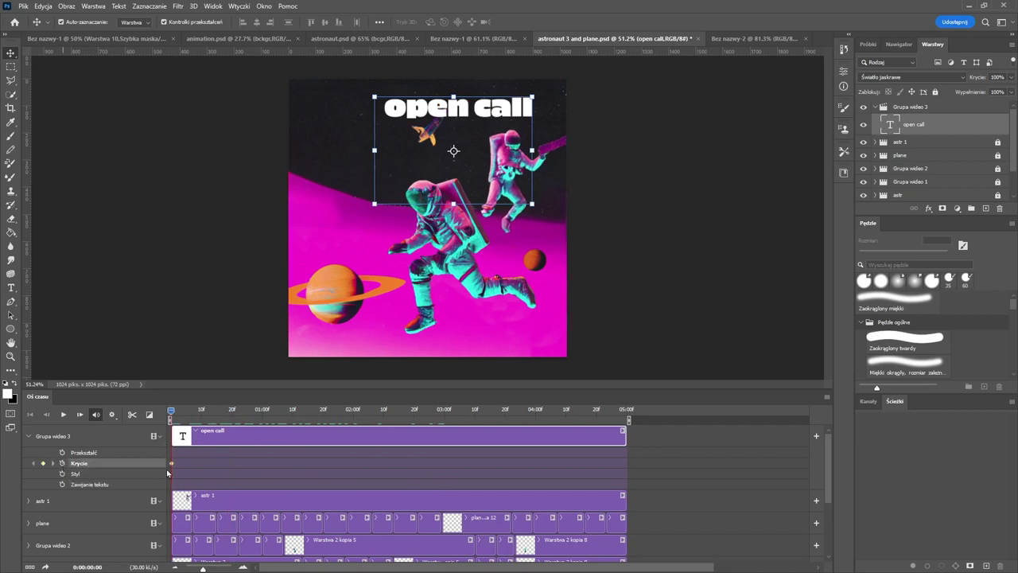
{"action": "left_click", "coordinate": [1010, 78]}
{"action": "left_click_drag", "start_coordinate": [1008, 89], "coordinate": [932, 93]}
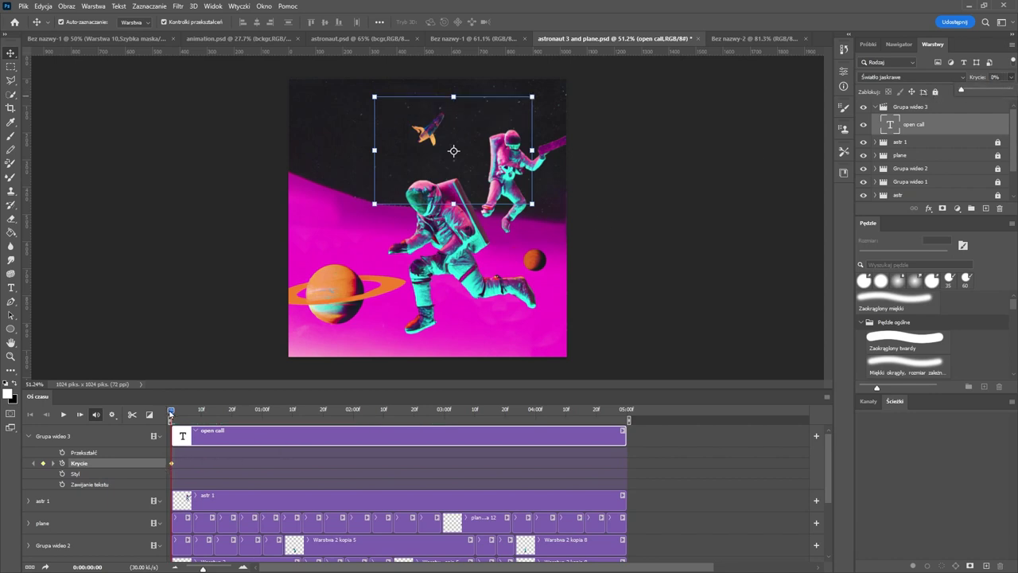
- Add an opacity keyframe of 67% to the title at 0:00:01:03
{"action": "left_click_drag", "start_coordinate": [170, 413], "coordinate": [272, 411]}
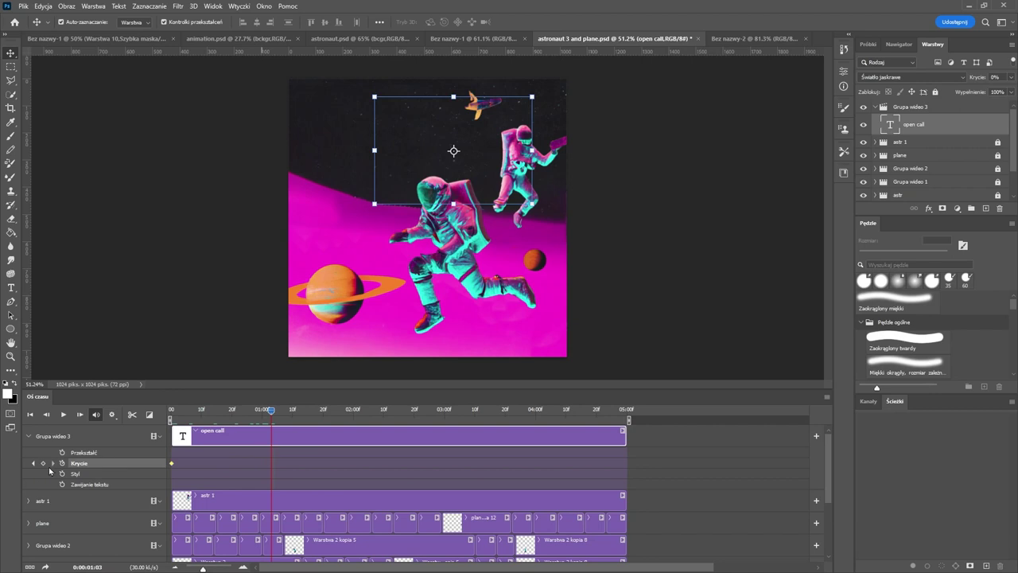
{"action": "left_click", "coordinate": [1007, 78]}
{"action": "left_click_drag", "start_coordinate": [994, 93], "coordinate": [995, 92]}
- Add an opacity keyframe of 100% to the title at 0:00:02:03
{"action": "left_click_drag", "start_coordinate": [276, 421], "coordinate": [365, 436]}
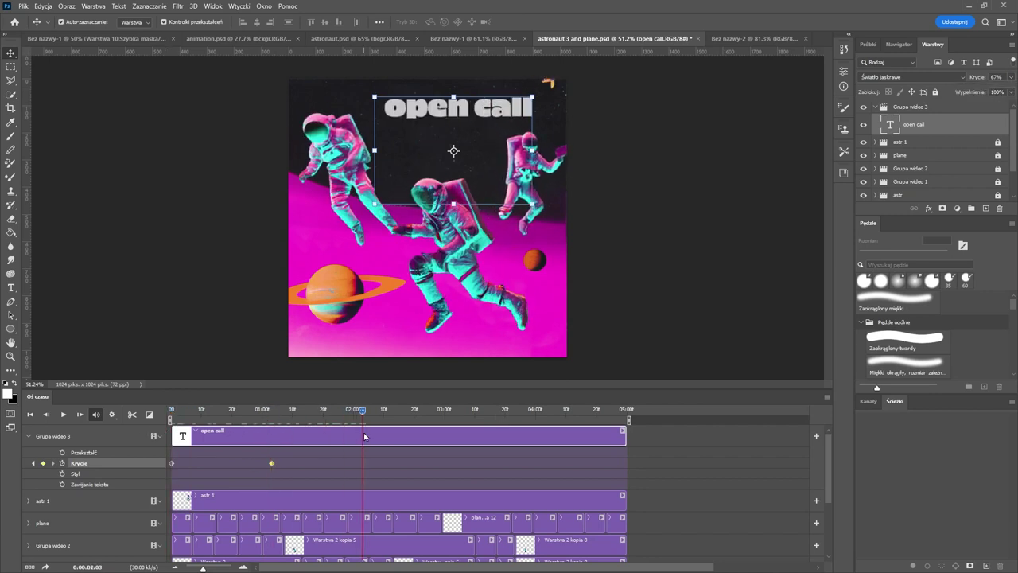
{"action": "left_click", "coordinate": [1011, 77]}
{"action": "left_click_drag", "start_coordinate": [994, 89], "coordinate": [1010, 89]}
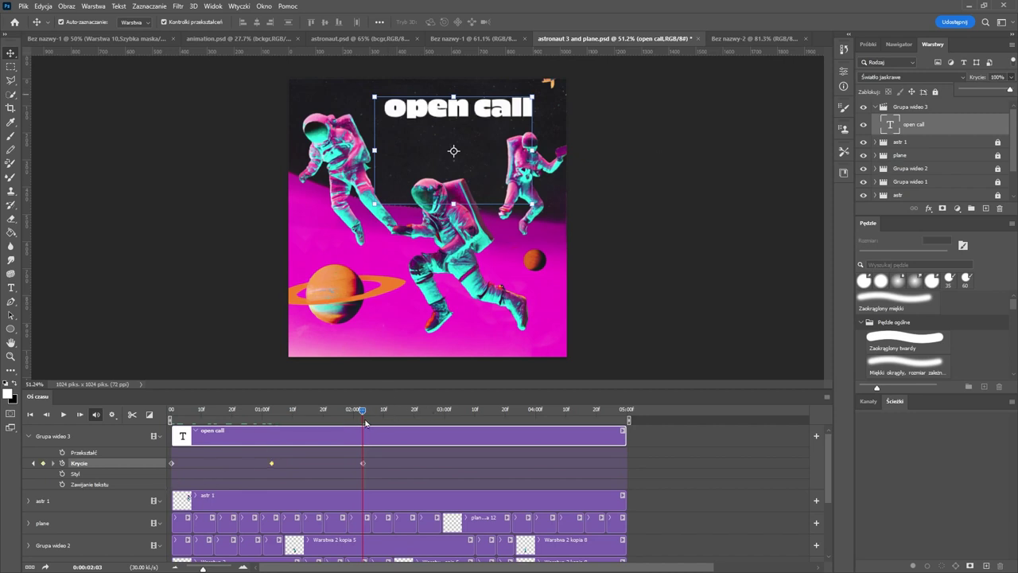
- Shift all three opacity keyframes of the title together so the fade-in finishes at the end of the timeline
{"action": "left_click_drag", "start_coordinate": [362, 416], "coordinate": [151, 431]}
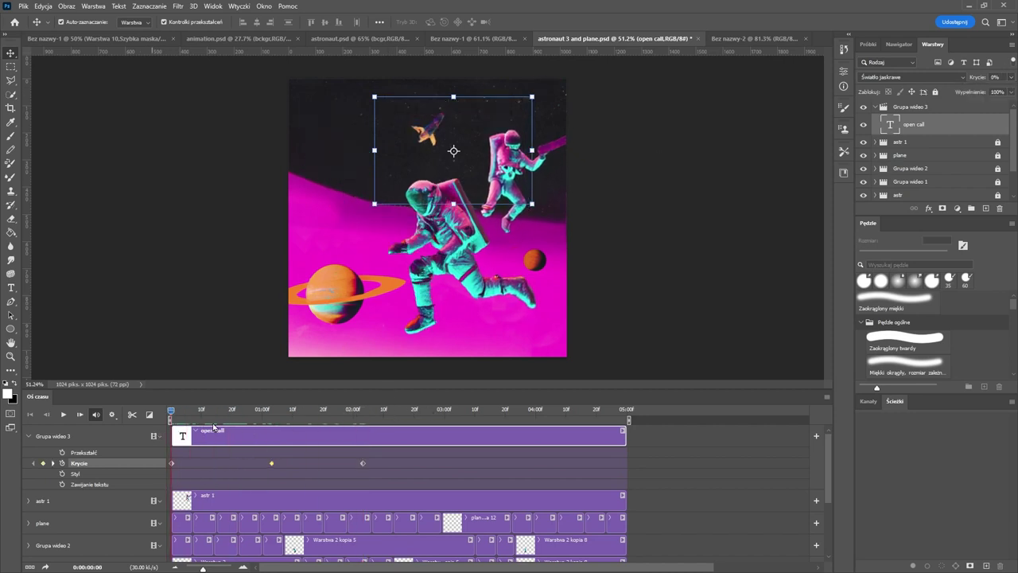
{"action": "left_click", "coordinate": [171, 460]}
{"action": "left_click_drag", "start_coordinate": [386, 475], "coordinate": [169, 451]}
{"action": "left_click_drag", "start_coordinate": [272, 466], "coordinate": [533, 465]}
{"action": "left_click_drag", "start_coordinate": [173, 415], "coordinate": [167, 416]}
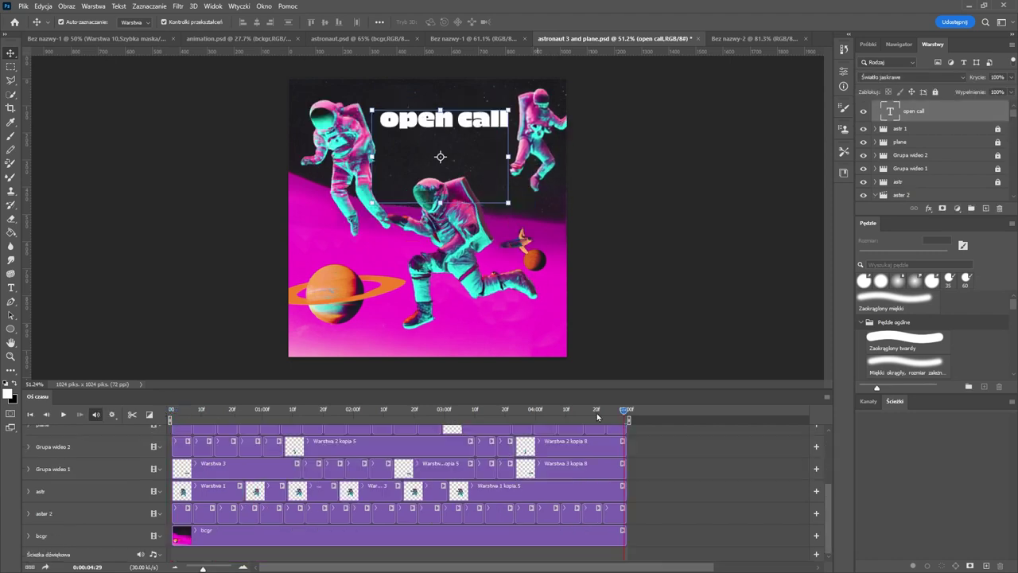
- Save the document and render all frames as the H.264 video astronaut 3 and plane.mp4 at 1024 x 1024 and 30 fps
{"action": "left_click_drag", "start_coordinate": [598, 416], "coordinate": [546, 469]}
{"action": "key", "text": "ctrl+s"}
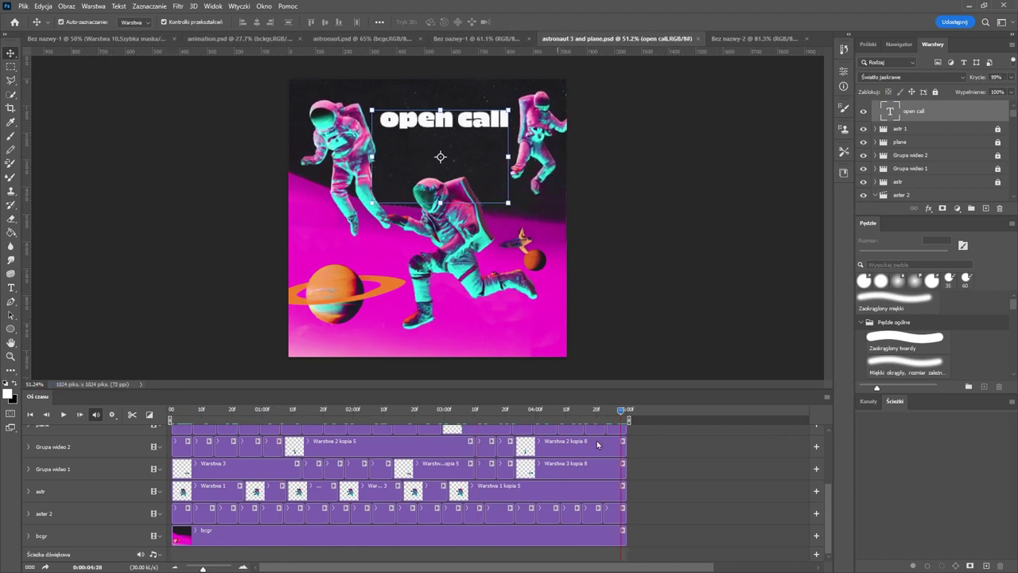
{"action": "left_click", "coordinate": [826, 397]}
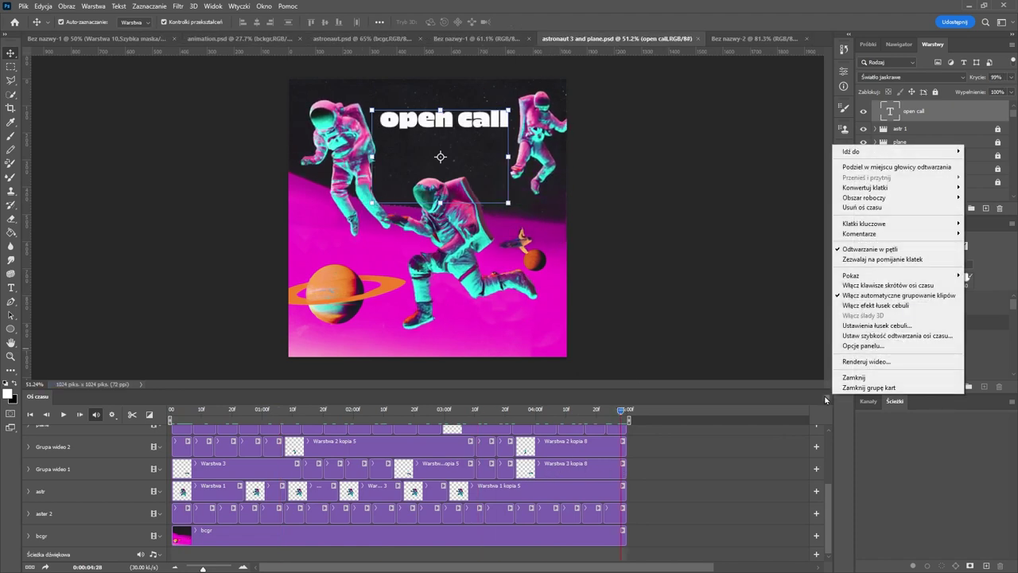
{"action": "left_click", "coordinate": [885, 360]}
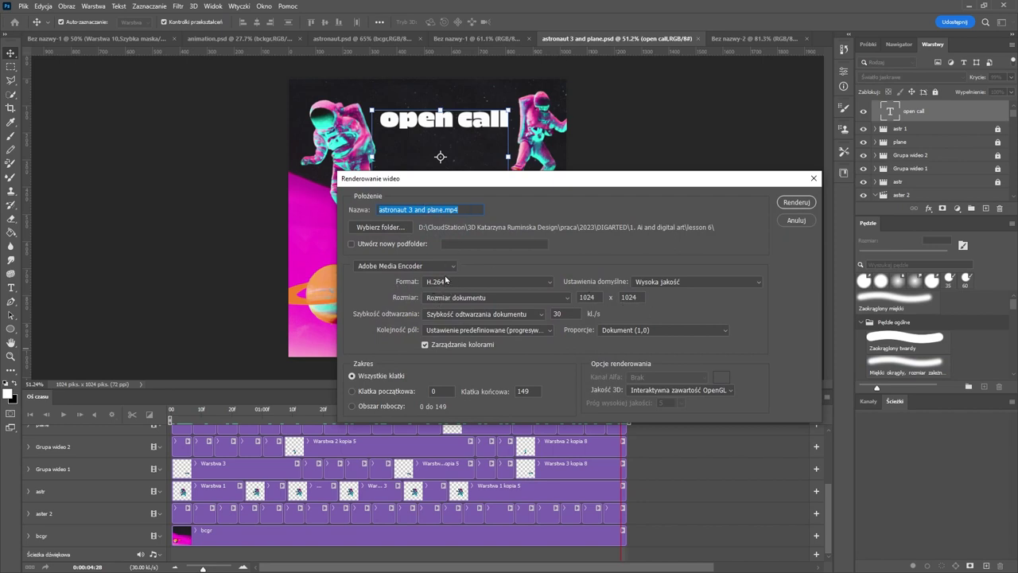
{"action": "left_click", "coordinate": [796, 202]}
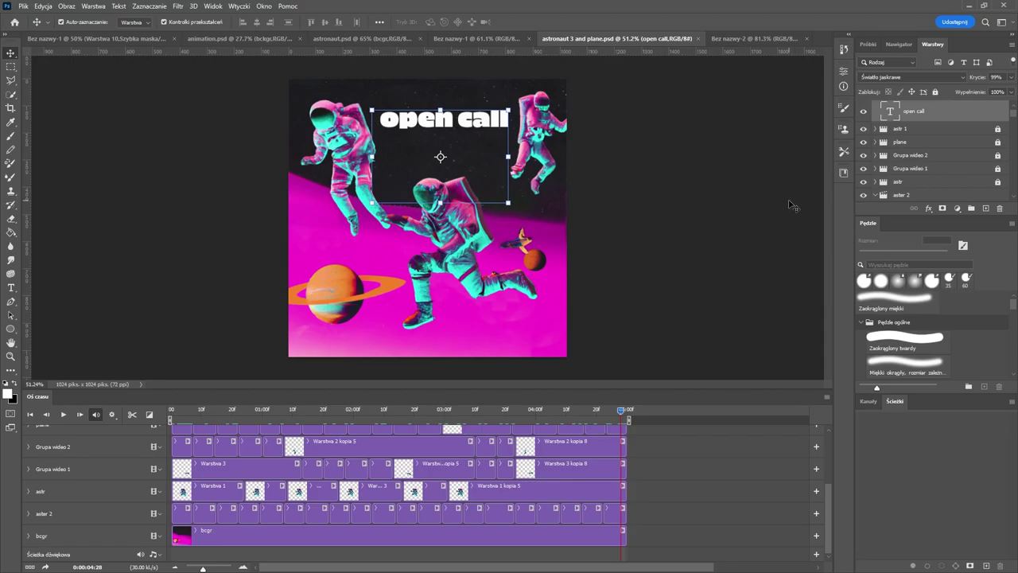
- Switch to the rendered file astronaut 3 and plane.mp4 and play it full screen in VLC media player
{"action": "key", "text": "alt+Tab"}
{"action": "double_click", "coordinate": [392, 204]}
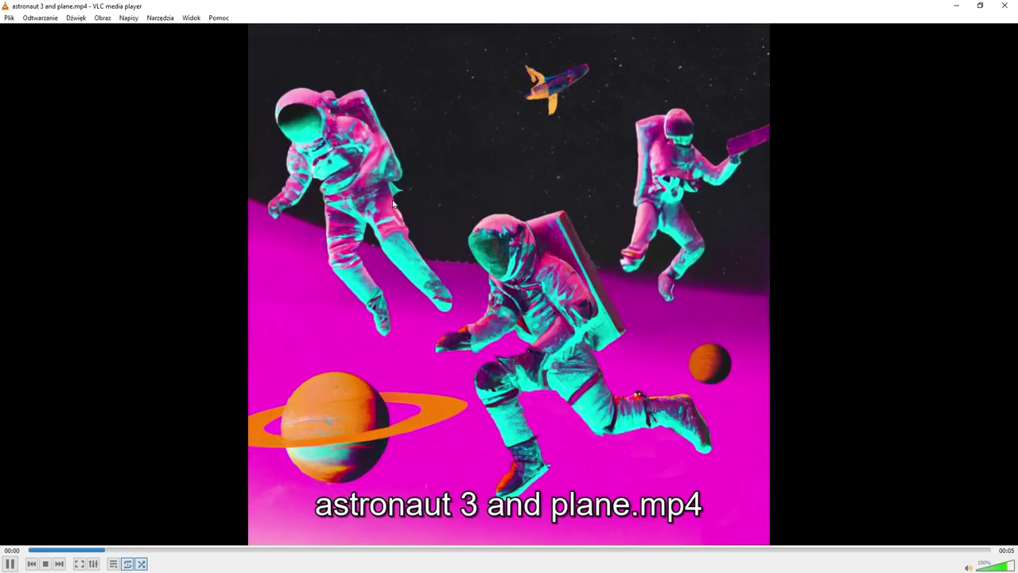
{"action": "double_click", "coordinate": [825, 218]}
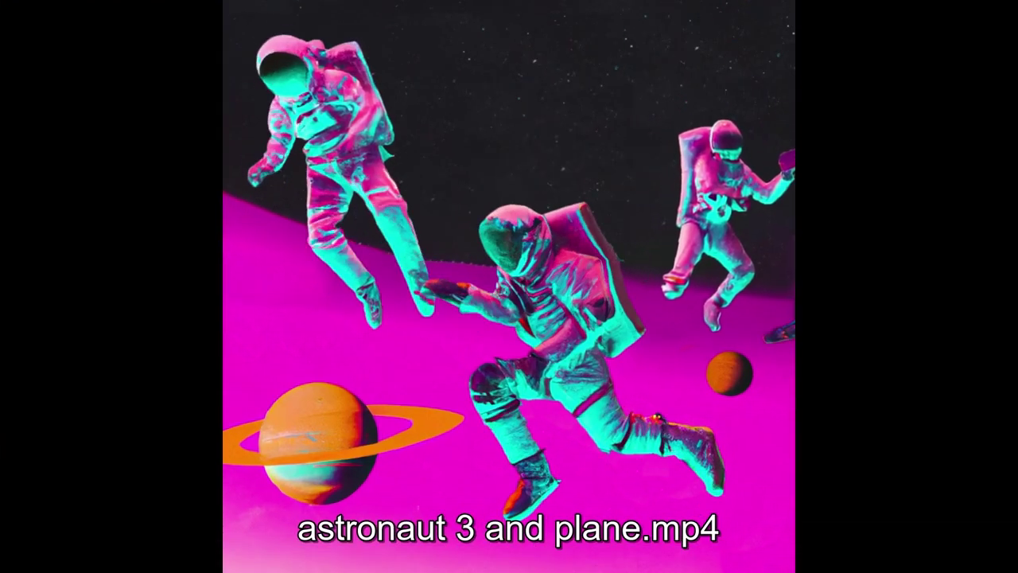